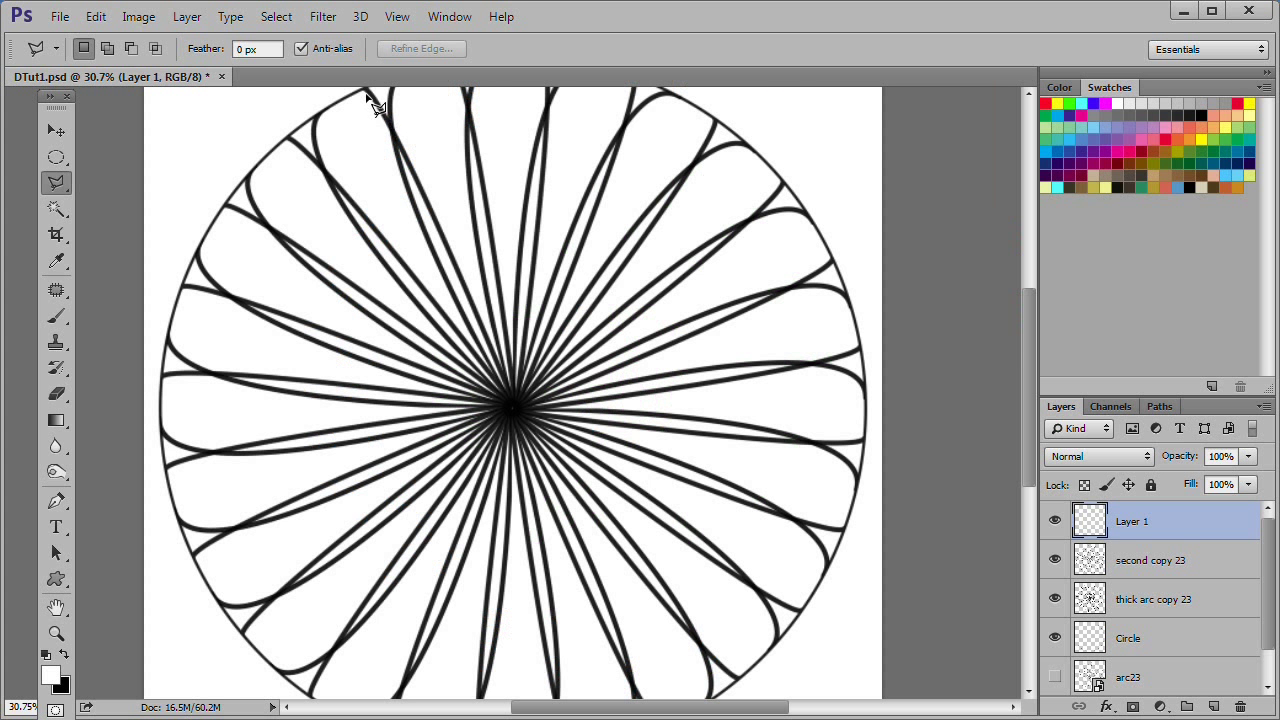
Show the rulers and drag out vertical and horizontal guides crossing at the flower's centre
click(397, 17)
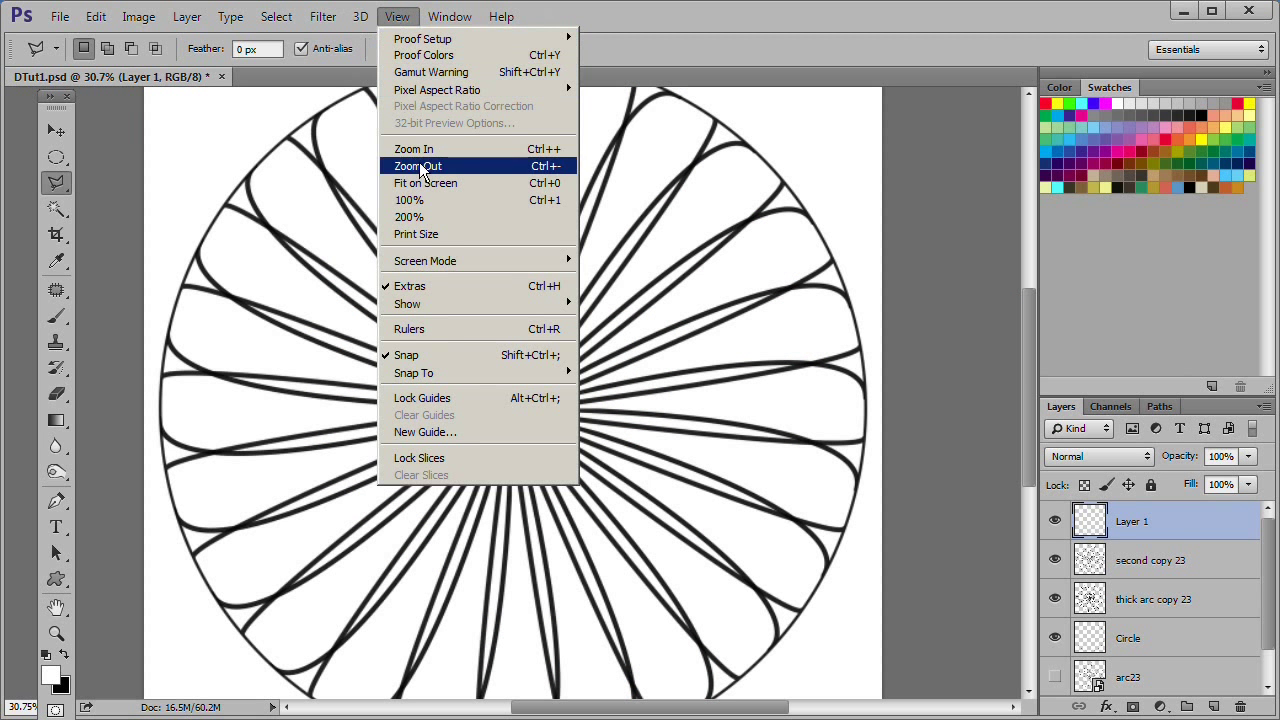
click(457, 328)
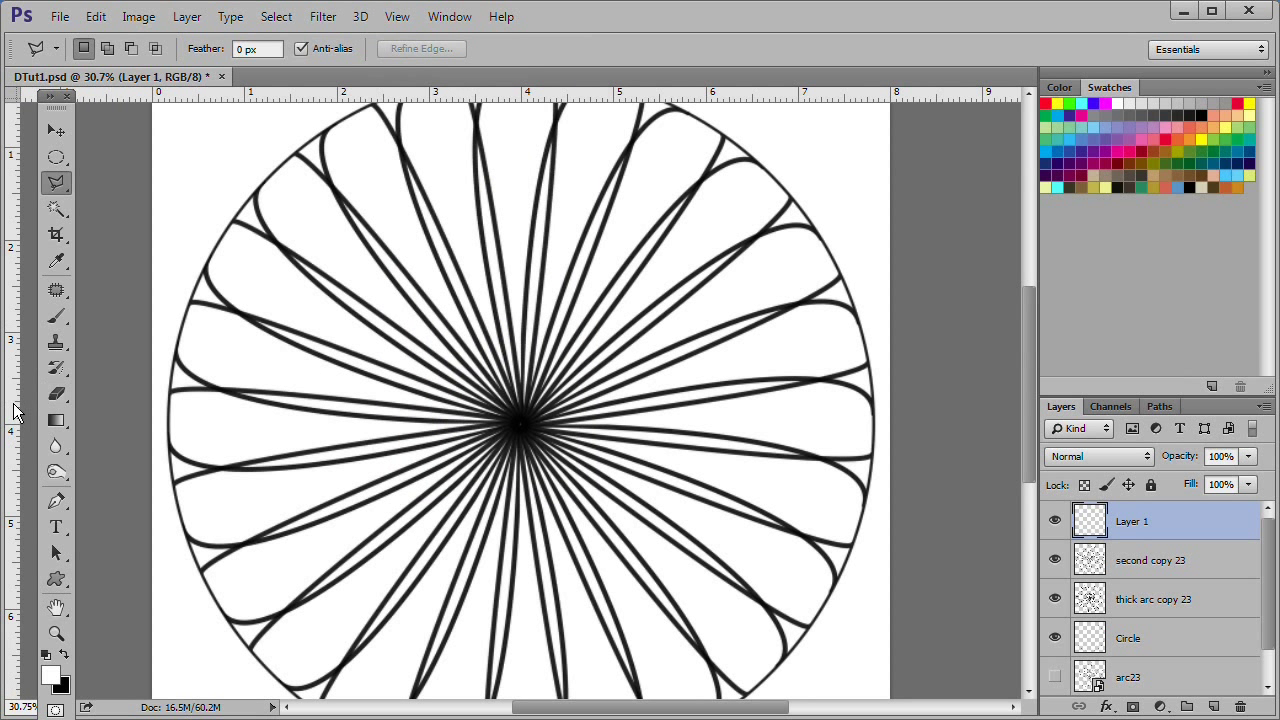
drag(40, 403, 520, 407)
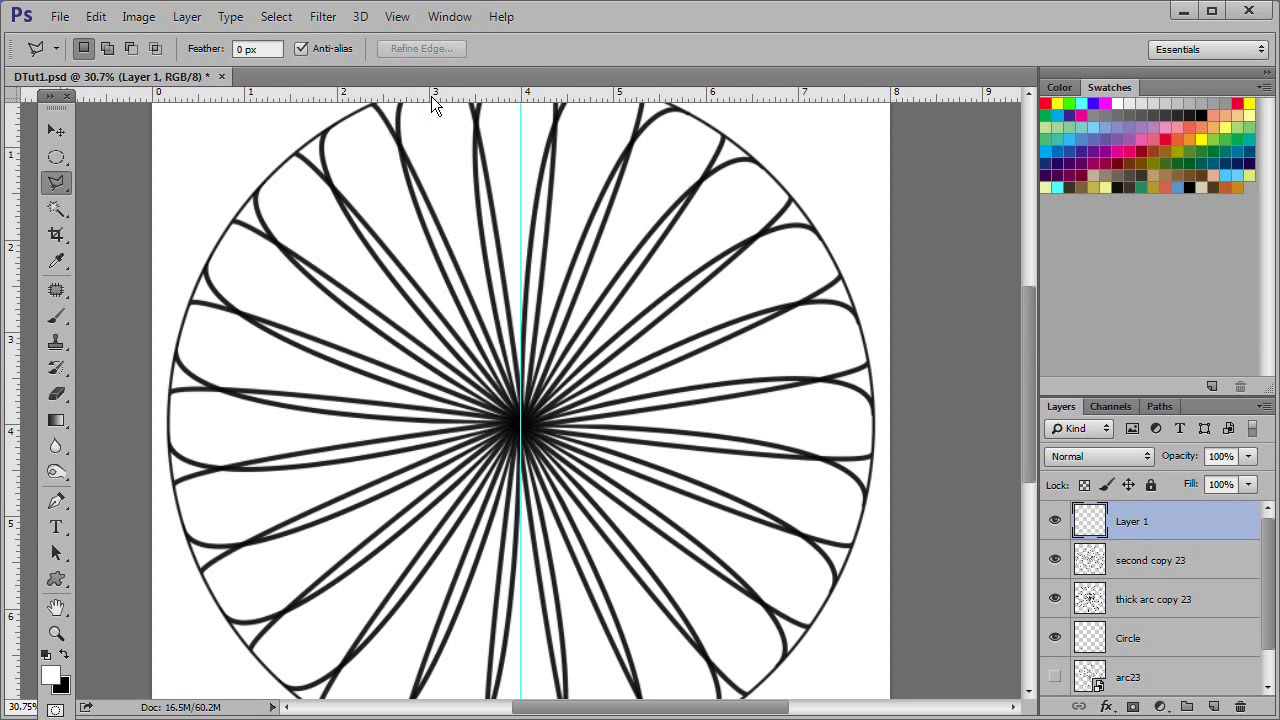
drag(462, 97, 512, 424)
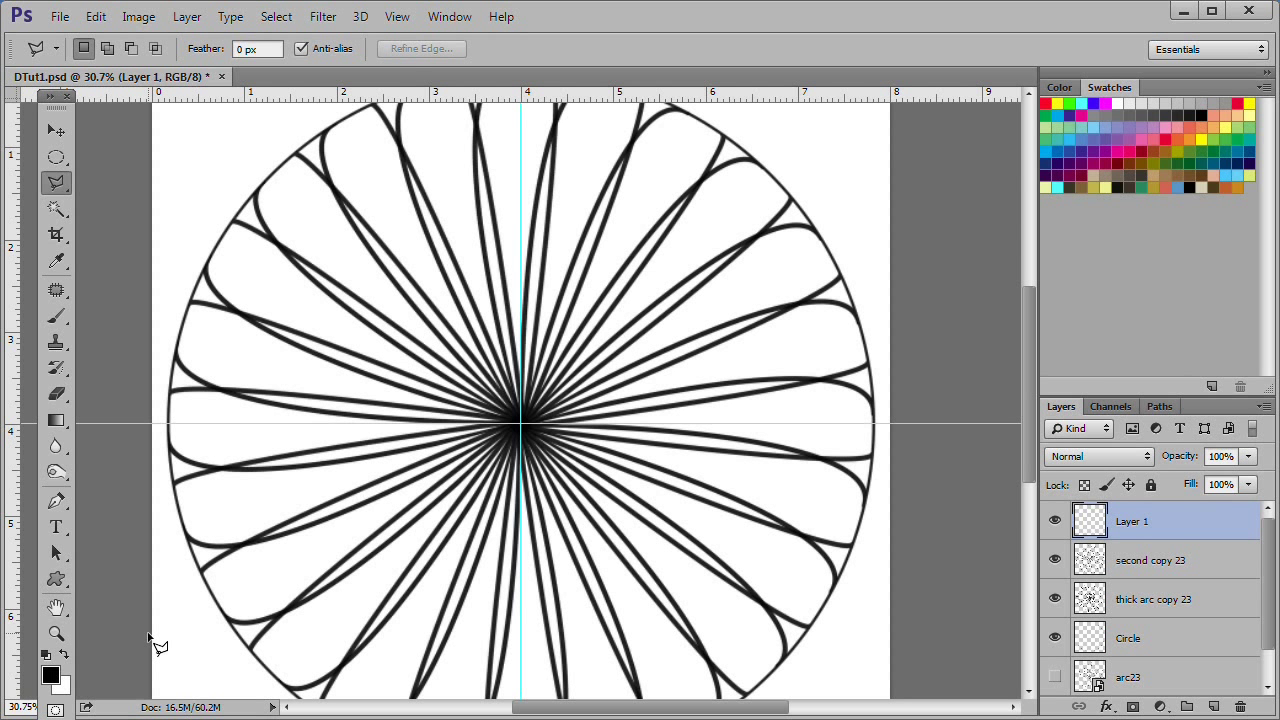
key(b)
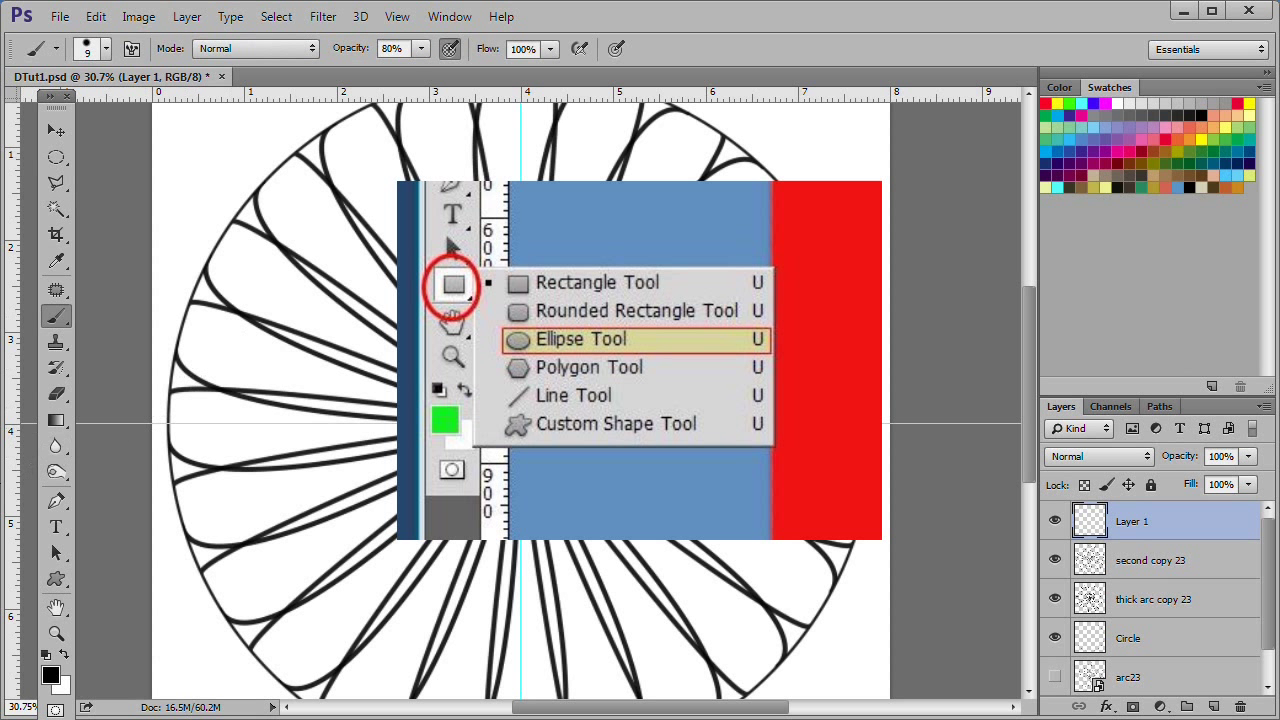
Switch from the shape tools to the Ellipse Tool
click(66, 589)
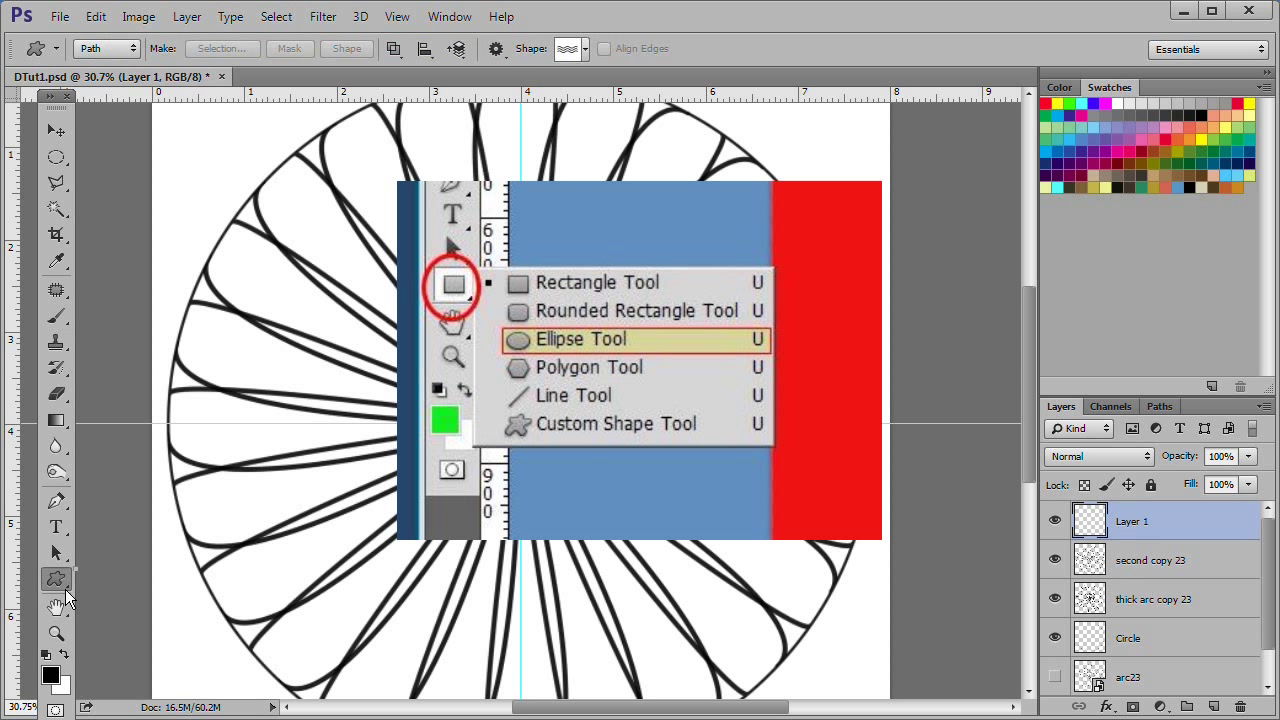
right_click(66, 591)
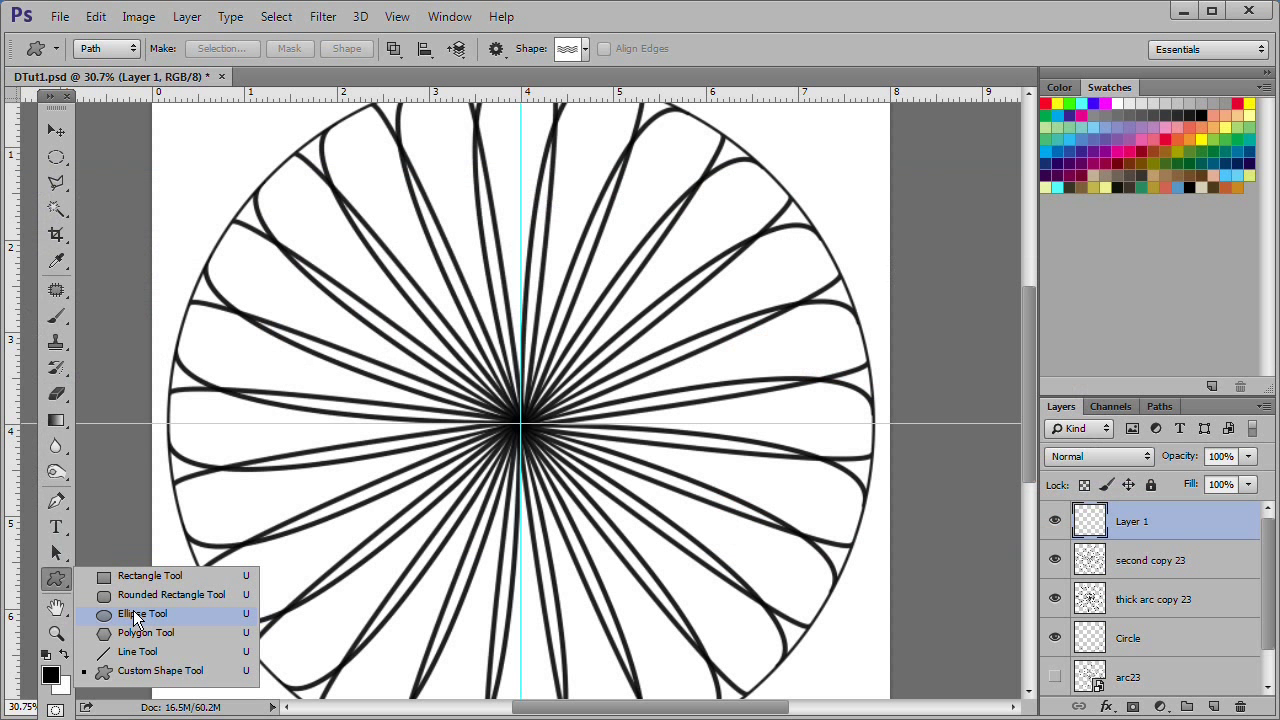
click(133, 610)
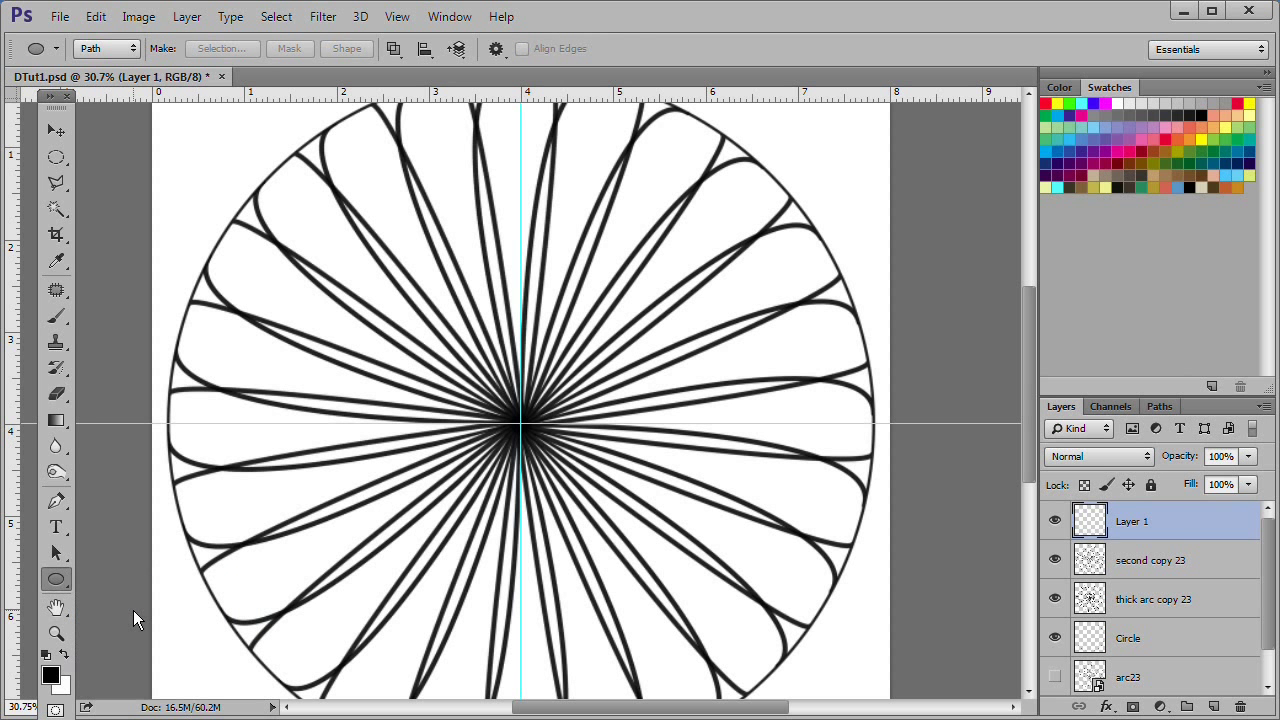
Delete Layer 1 and add a new empty layer named 'Inner Circles'
key(Delete)
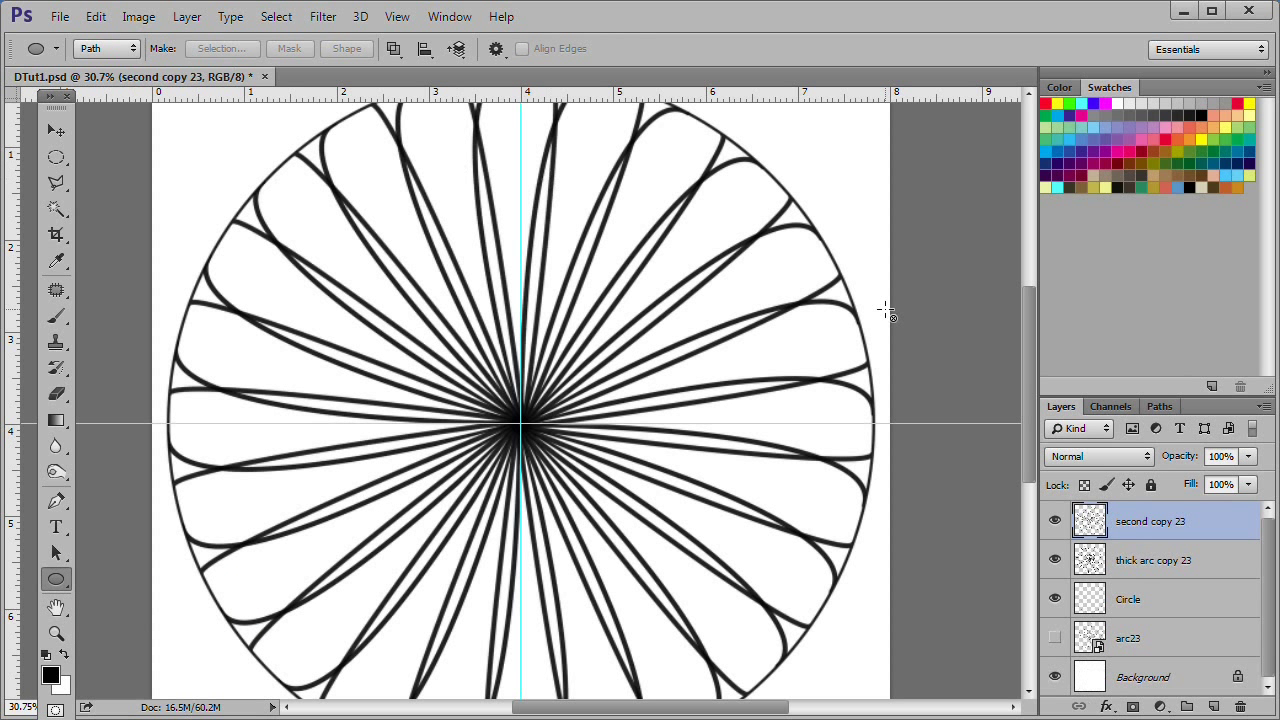
click(1214, 708)
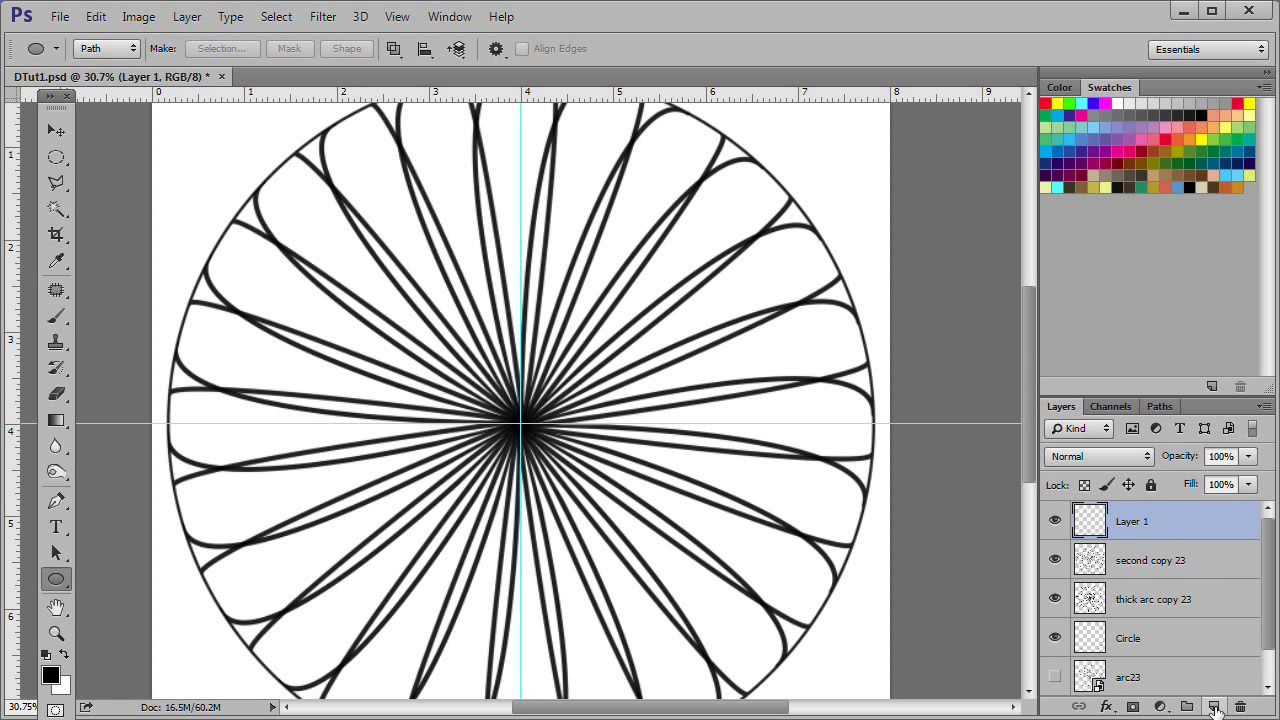
double_click(1132, 523)
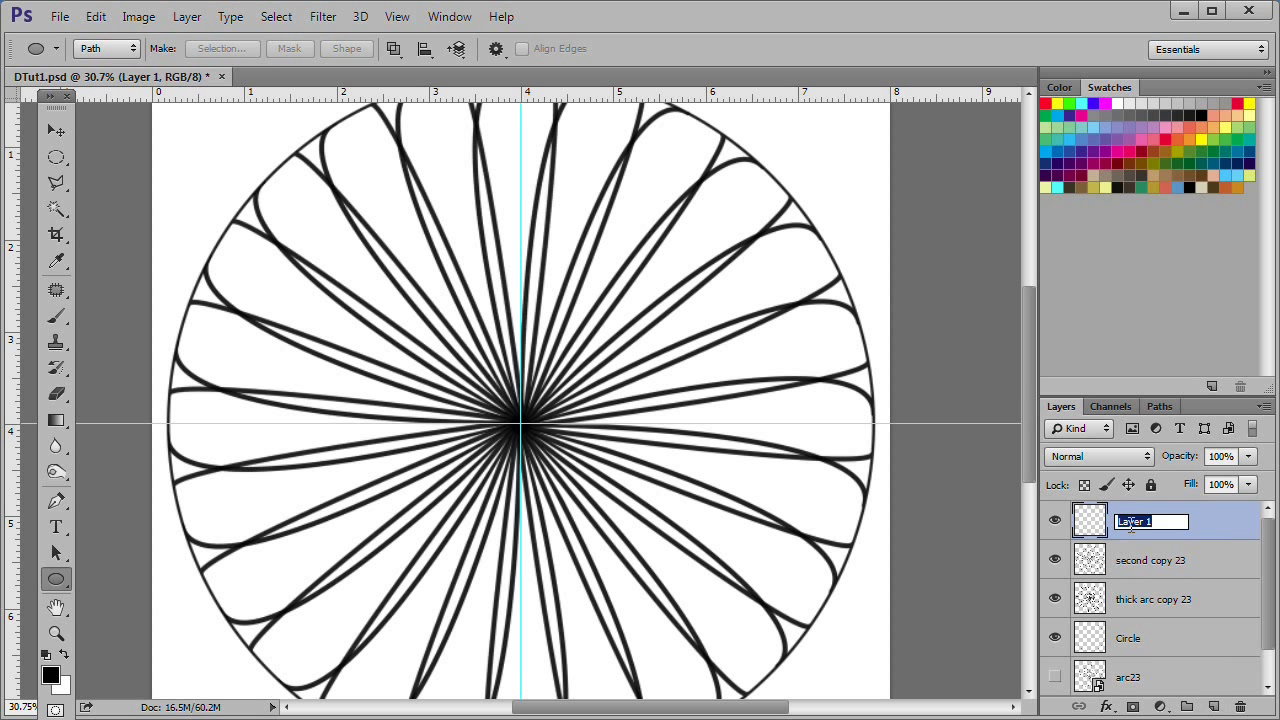
text(Inner Circles)
key(Return)
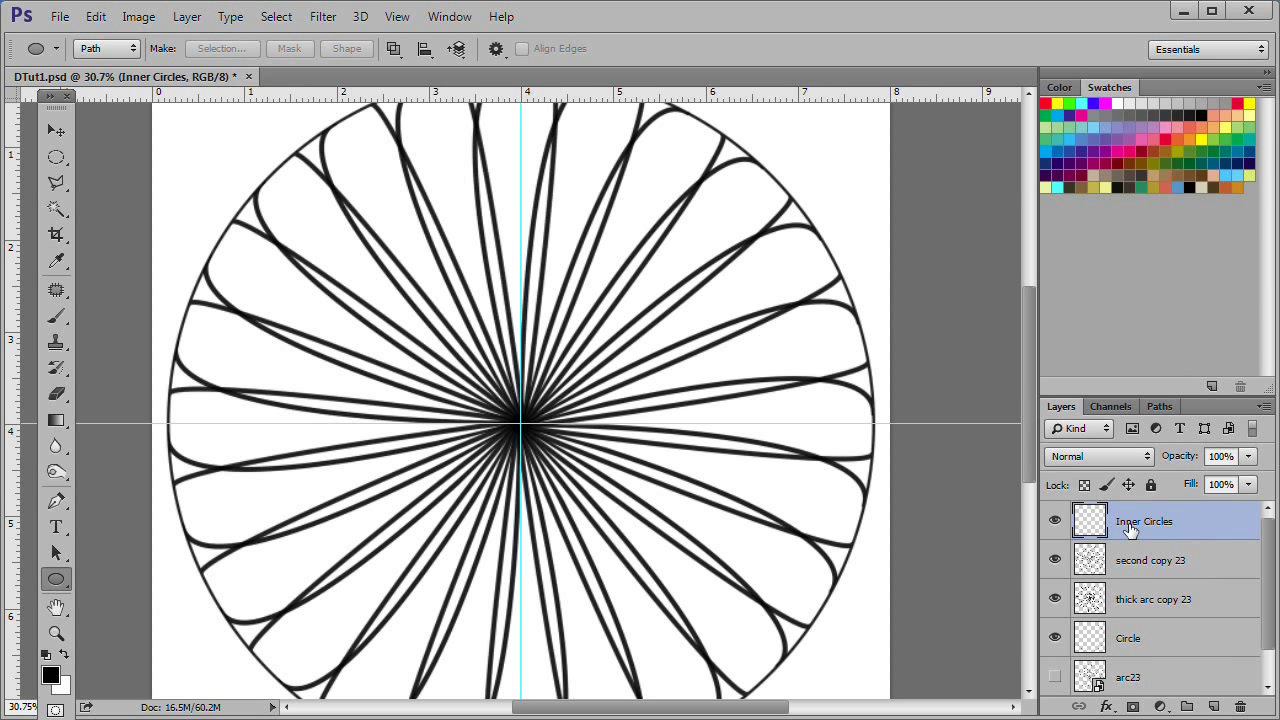
Draw a small circle path from the guide crossing and stroke it with the brush
scroll(515, 440, up, 2)
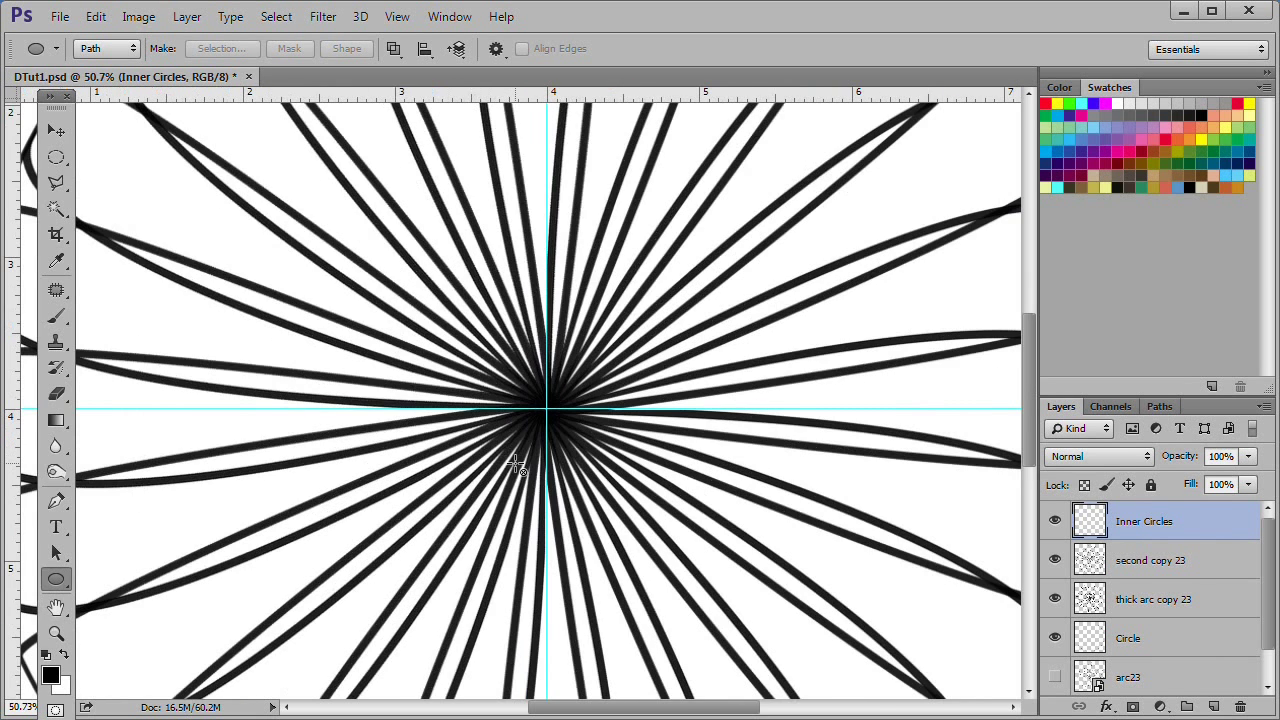
scroll(544, 417, up, 1)
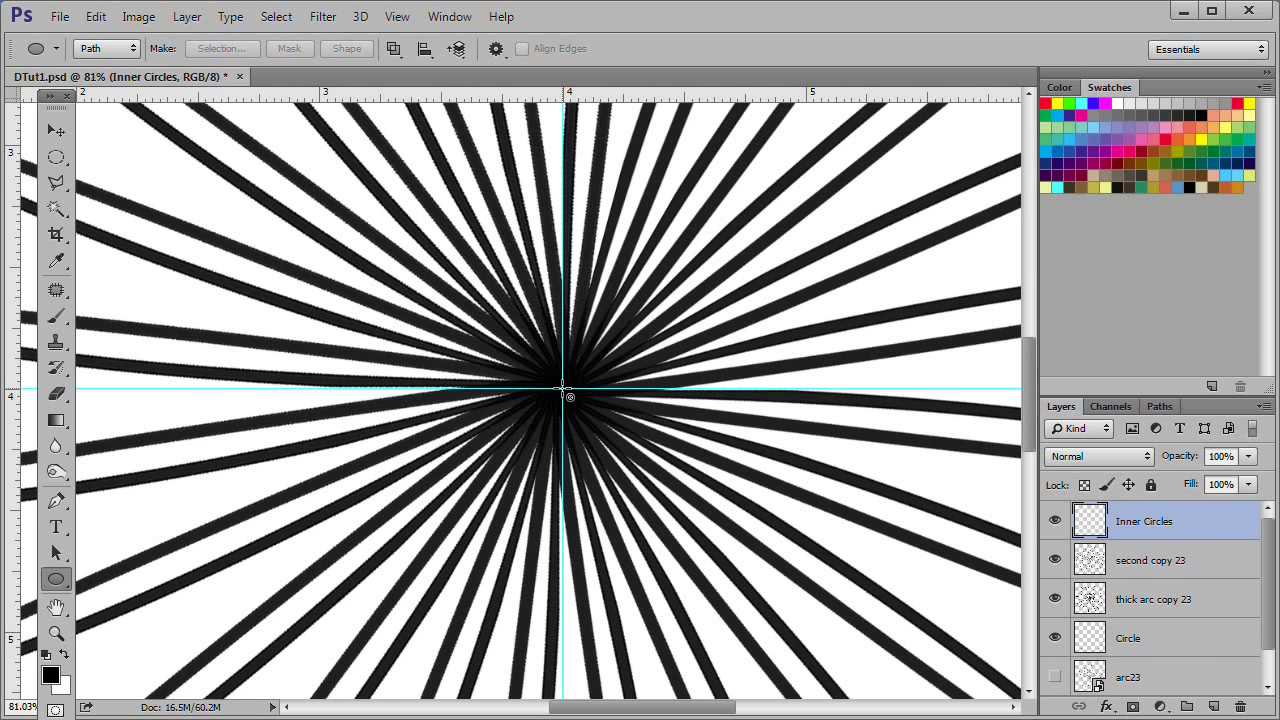
drag(563, 389, 664, 530)
right_click(591, 387)
click(662, 76)
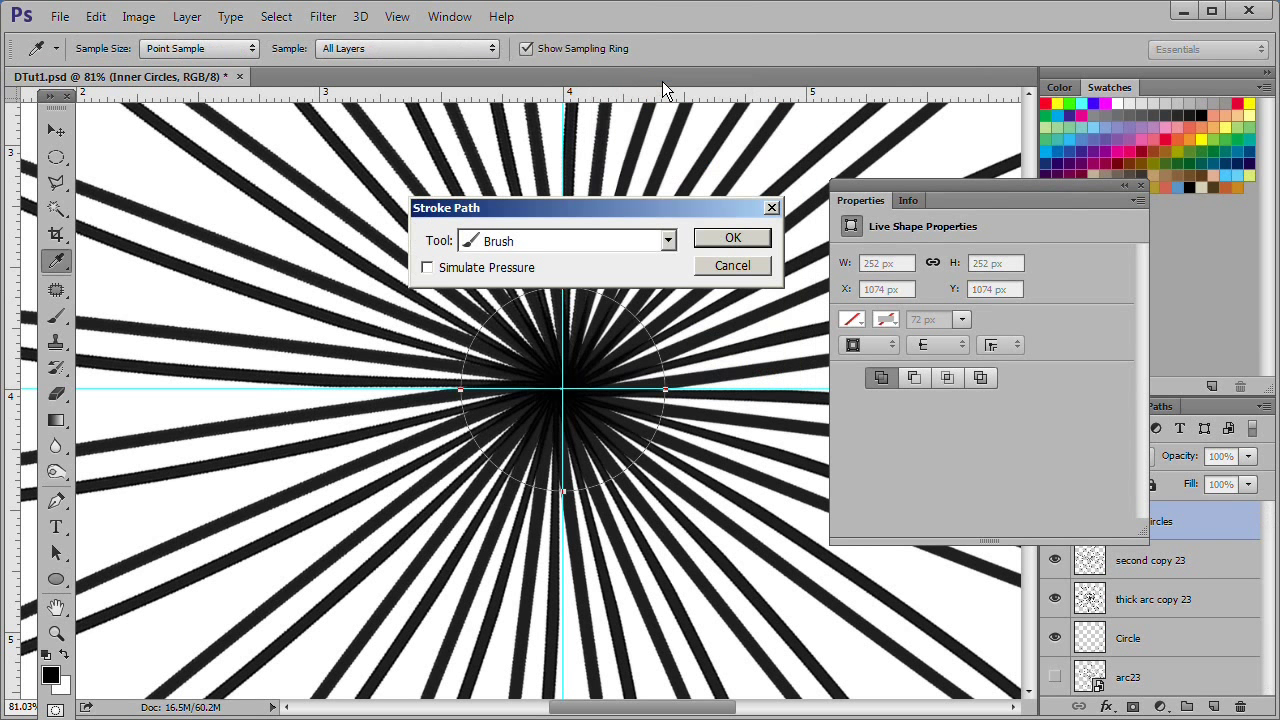
click(729, 241)
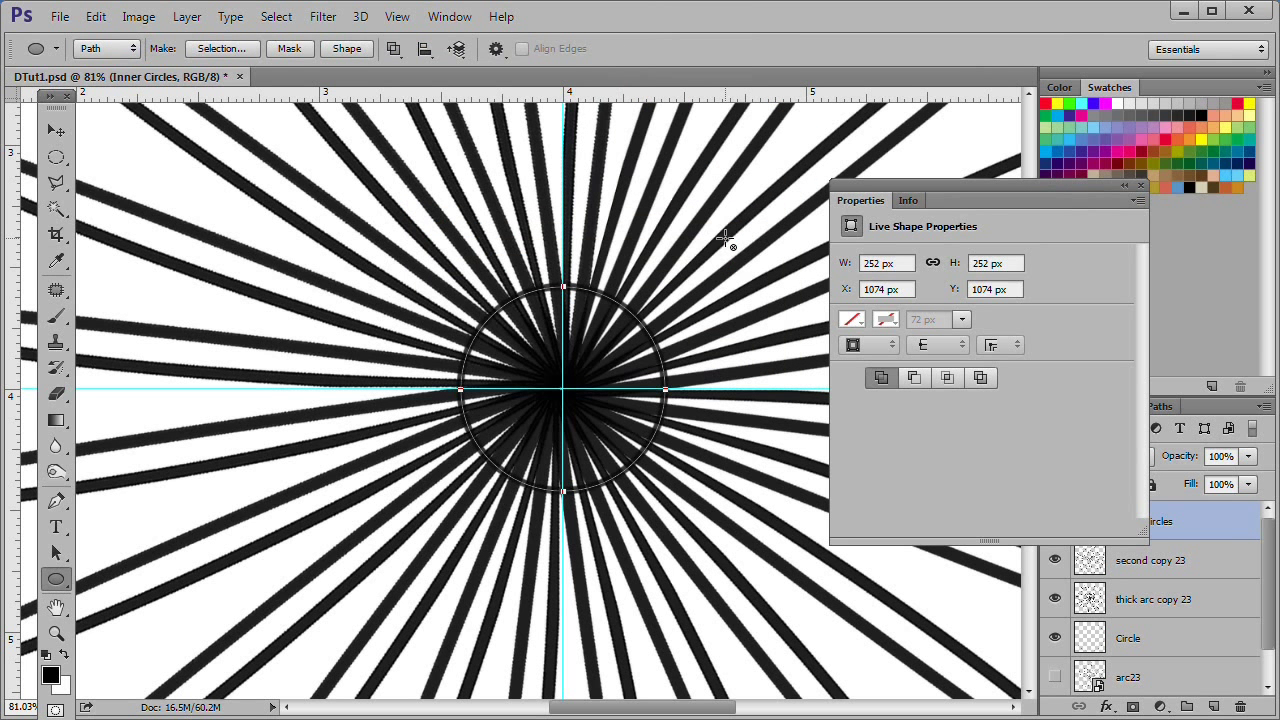
key(Escape)
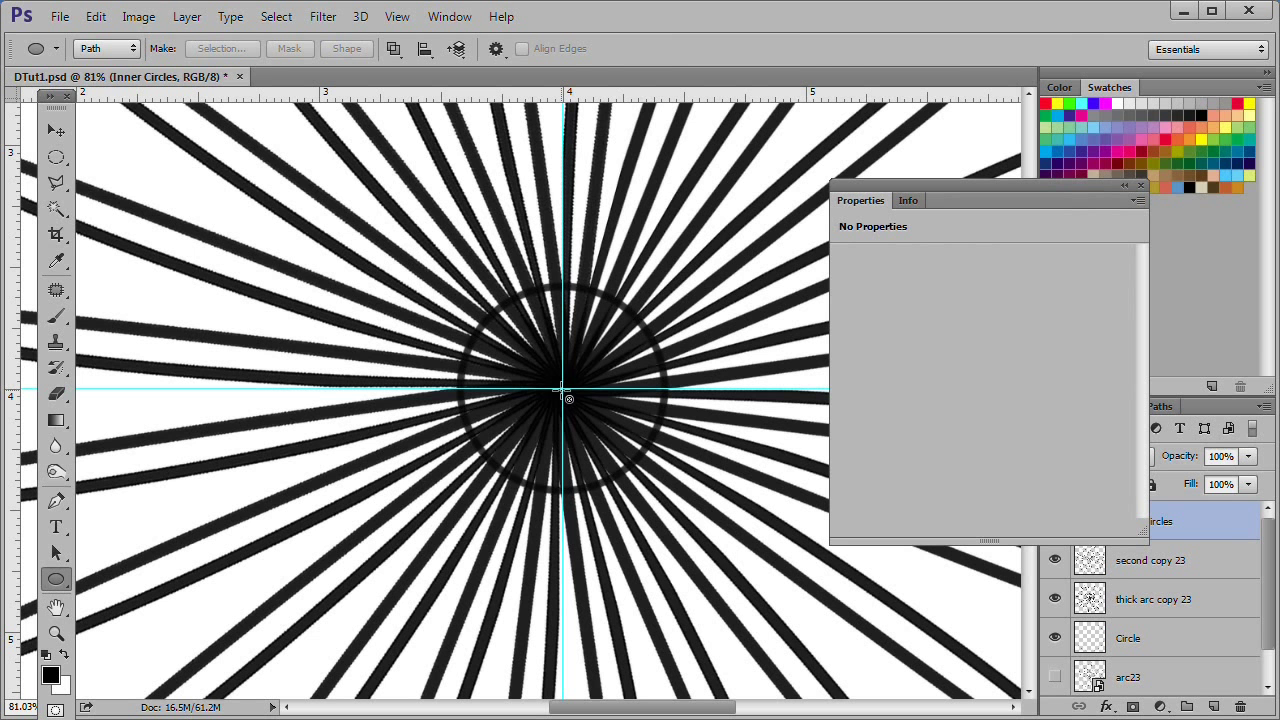
Draw a larger 498 px circle path on the same centre and stroke it with the brush
drag(563, 388, 766, 621)
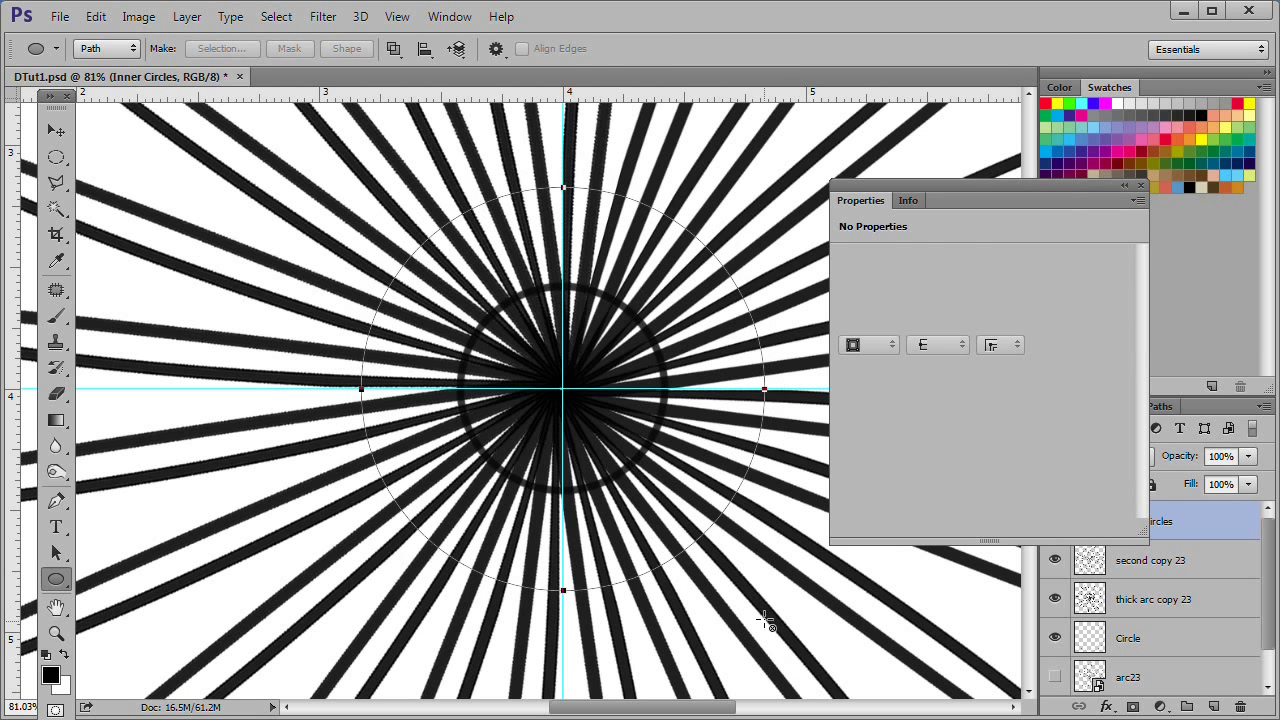
right_click(755, 390)
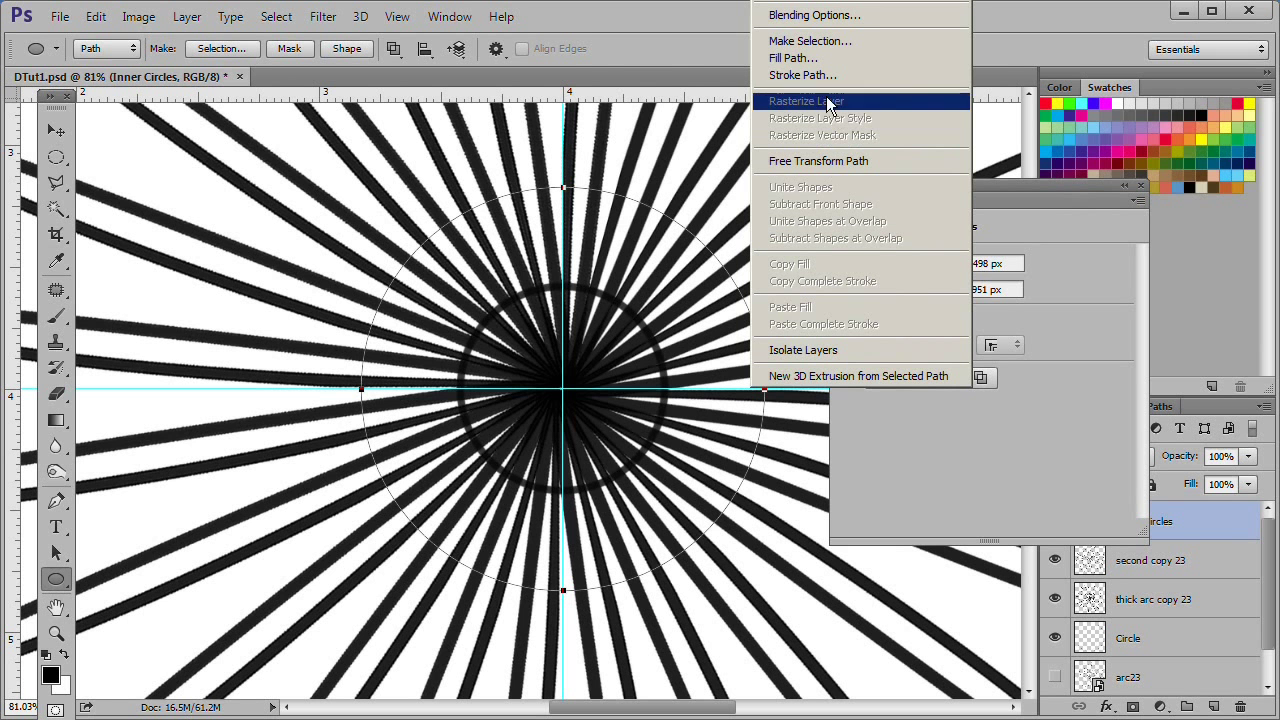
click(820, 75)
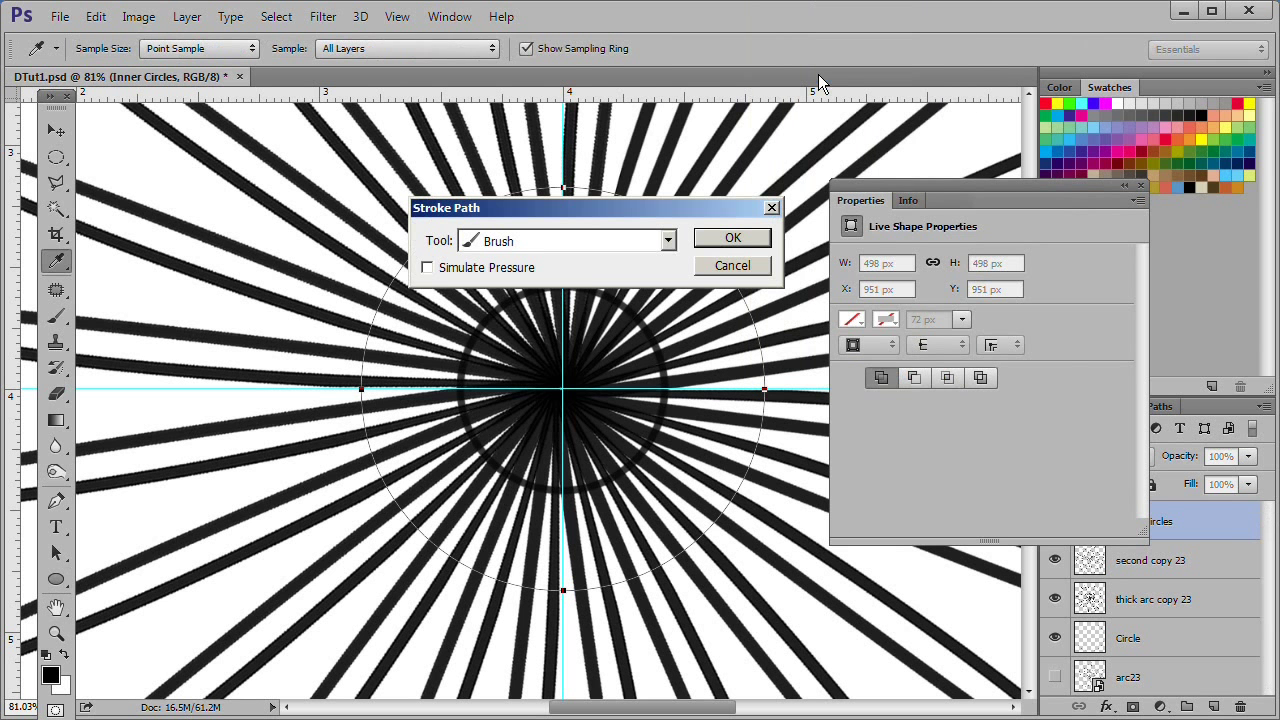
click(733, 241)
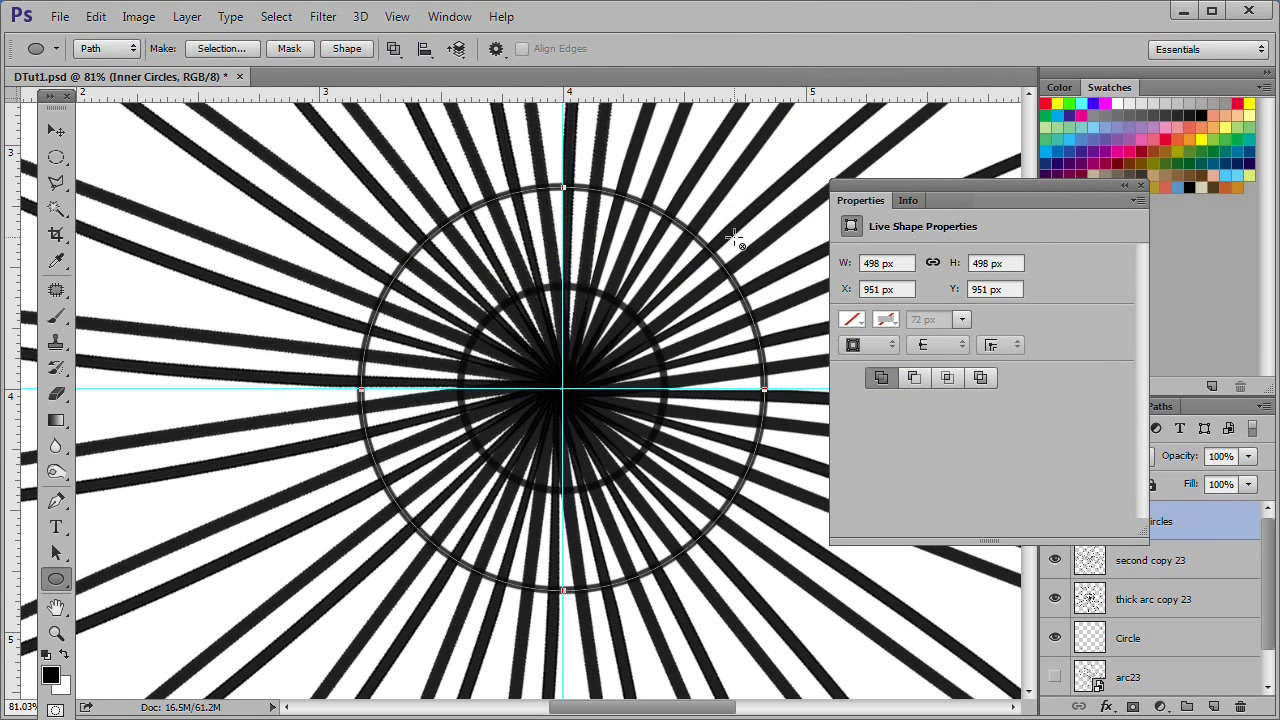
key(Return)
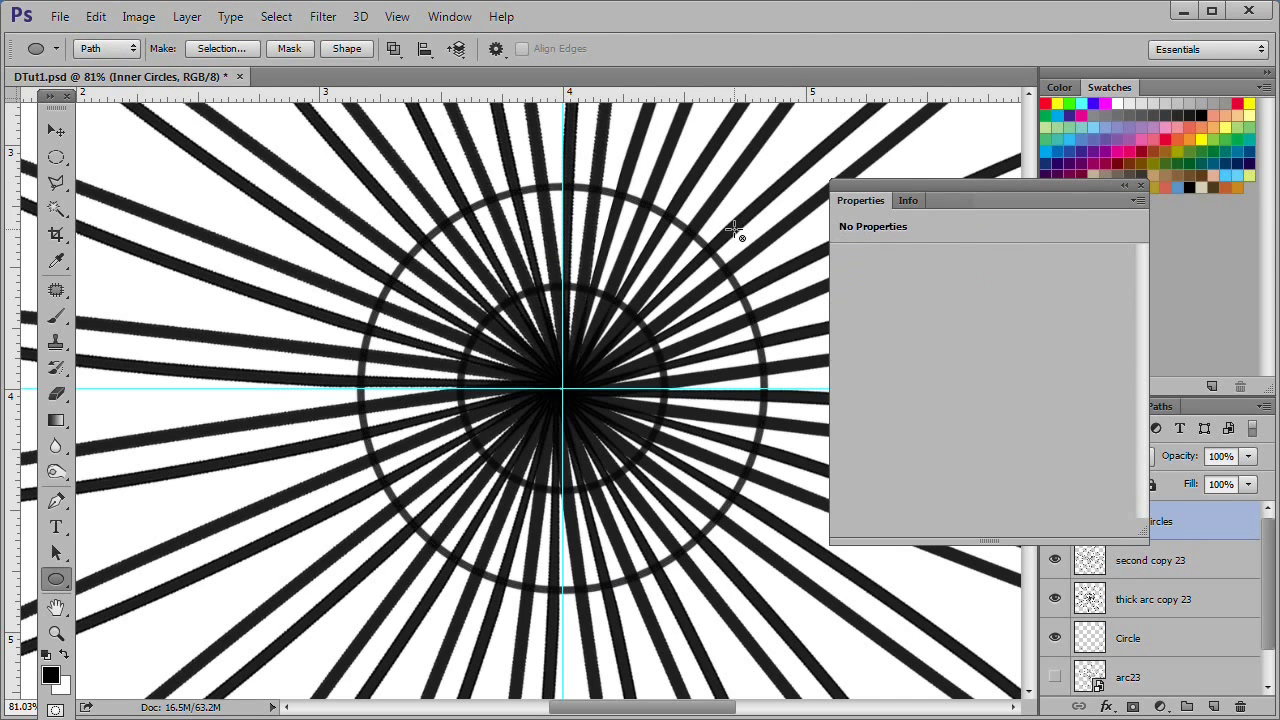
scroll(734, 229, down, 3)
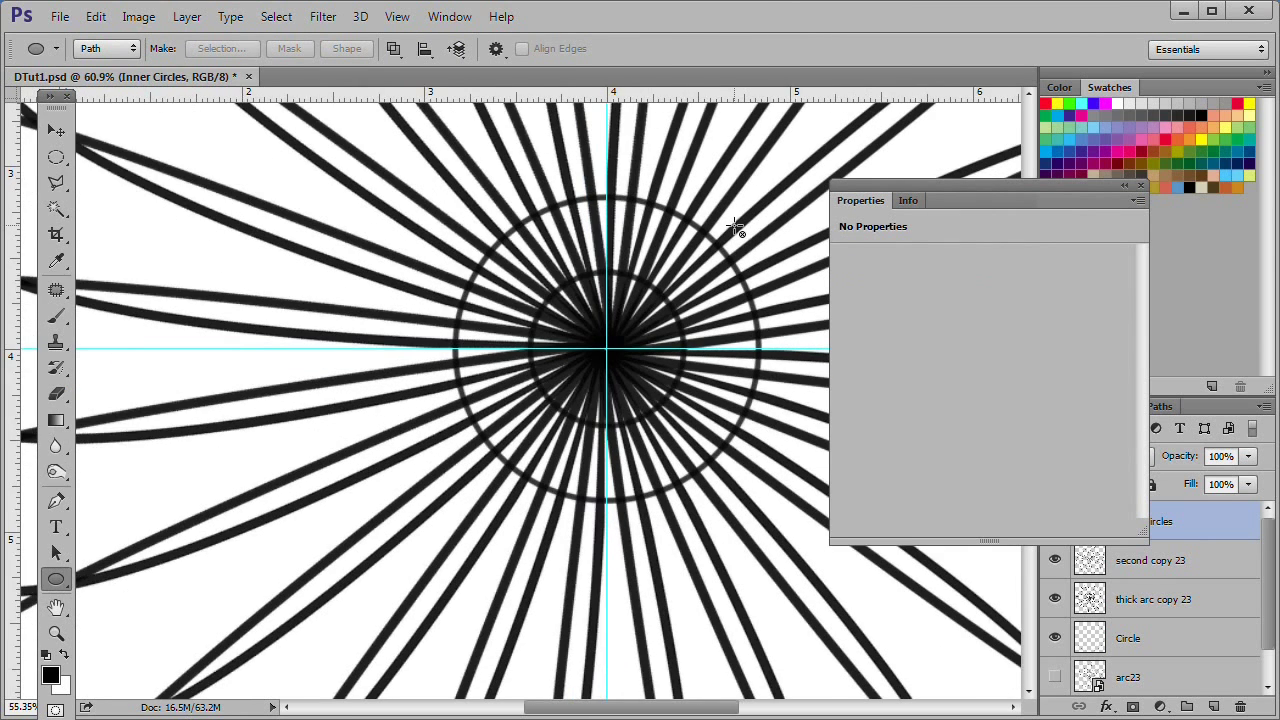
Draw a much bigger 1736 px centred circle path, stroke it with the brush, and hide it
scroll(734, 229, down, 1)
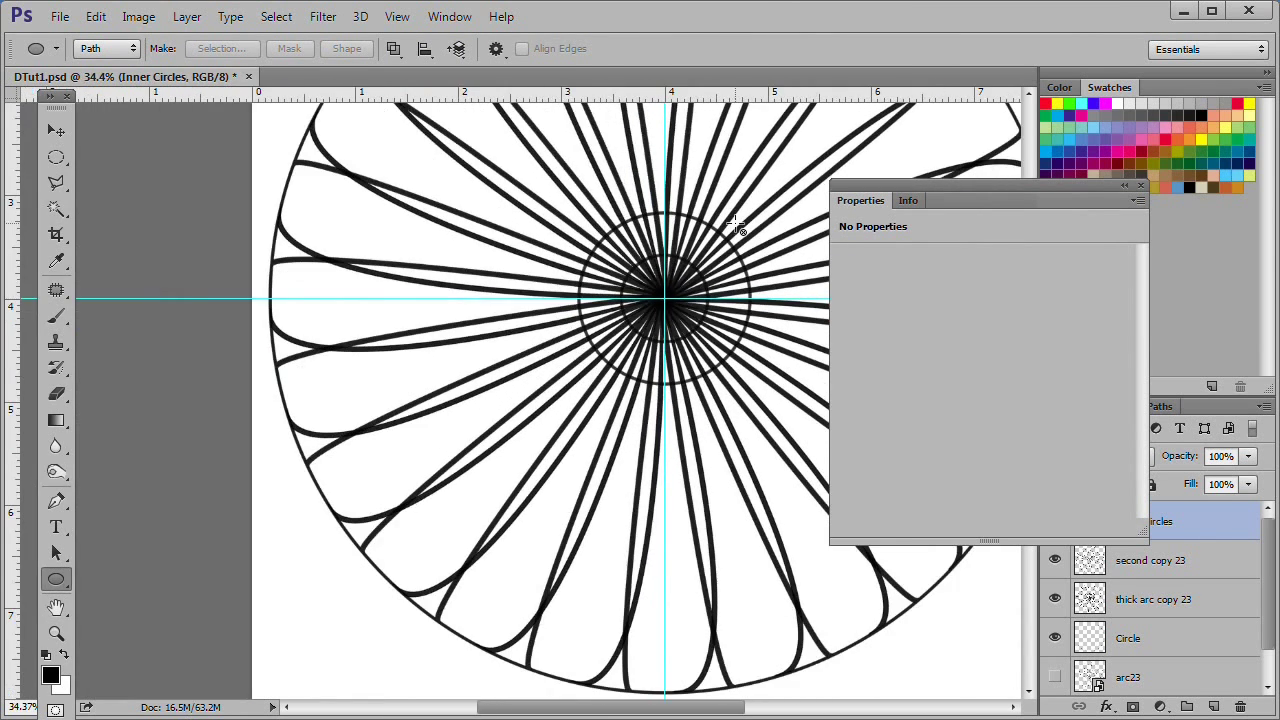
click(1139, 185)
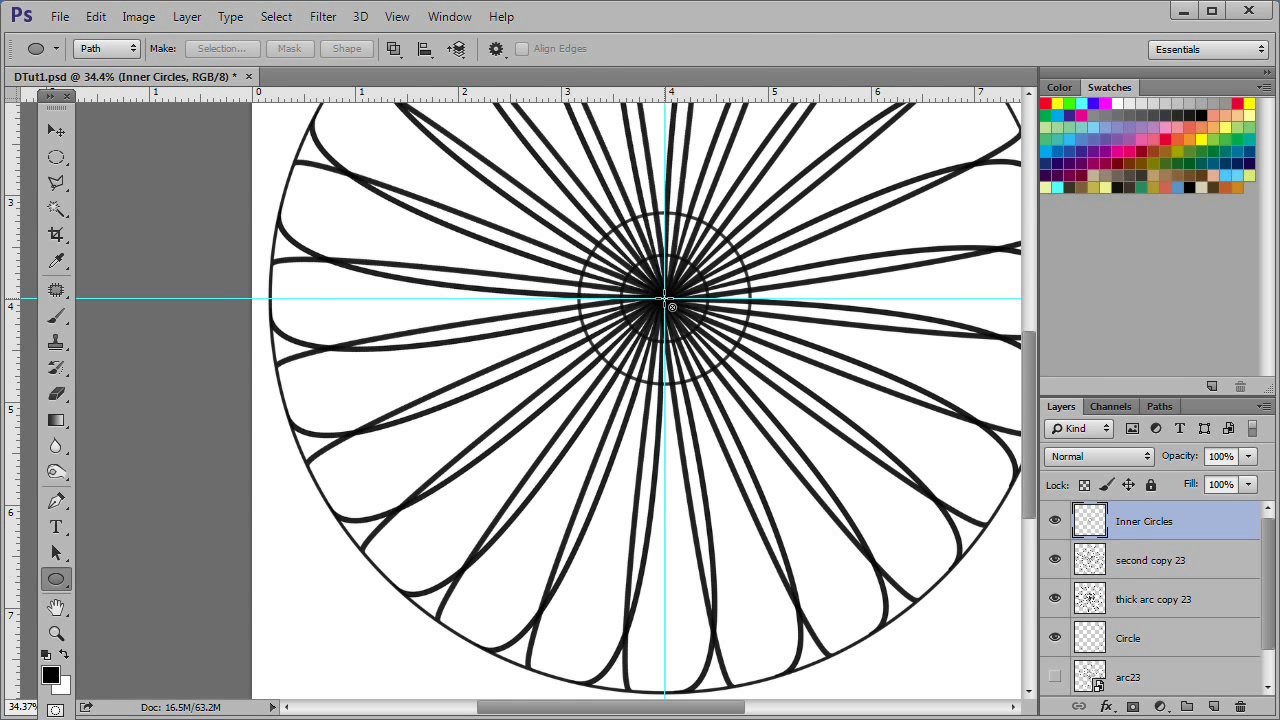
drag(664, 298, 975, 697)
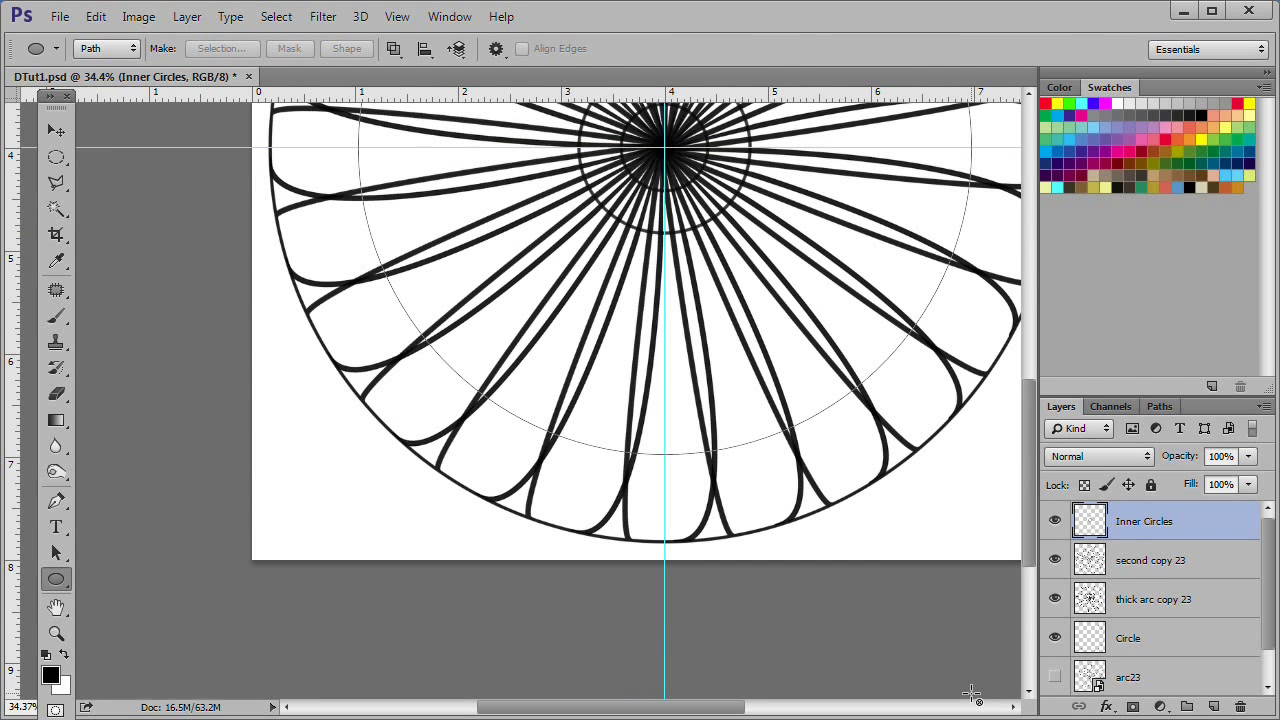
drag(973, 695, 963, 686)
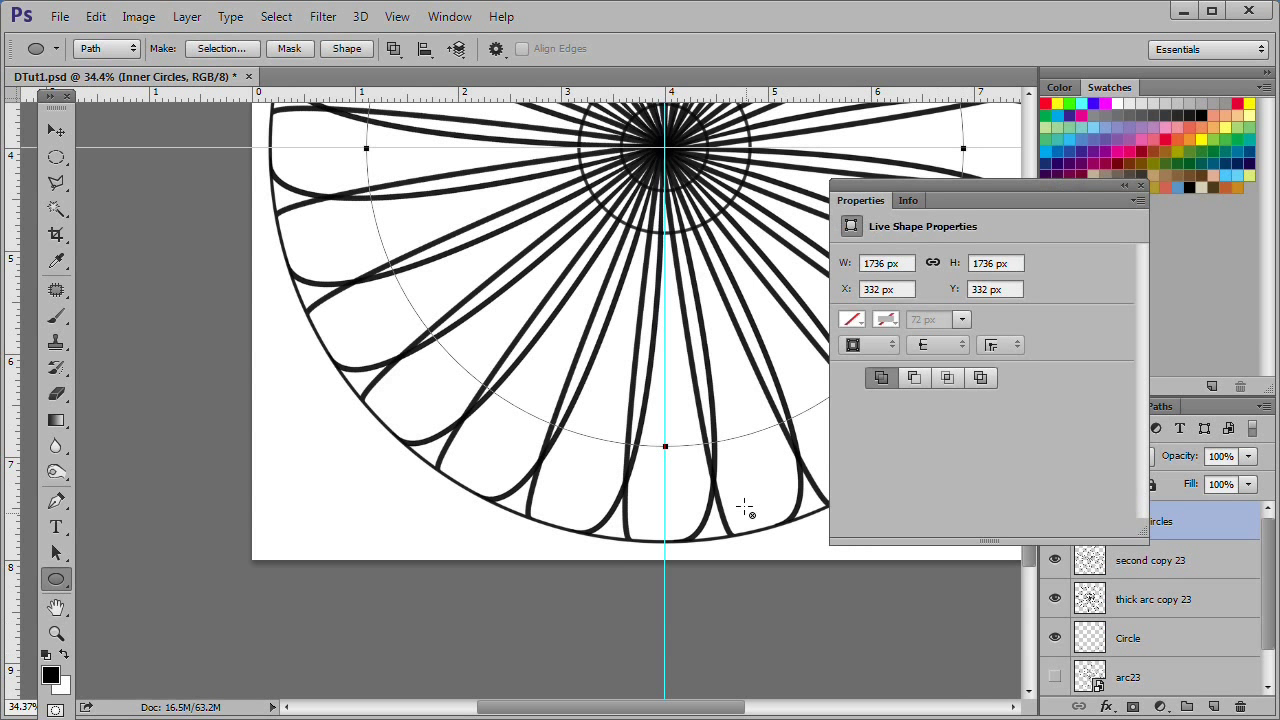
right_click(699, 449)
click(742, 127)
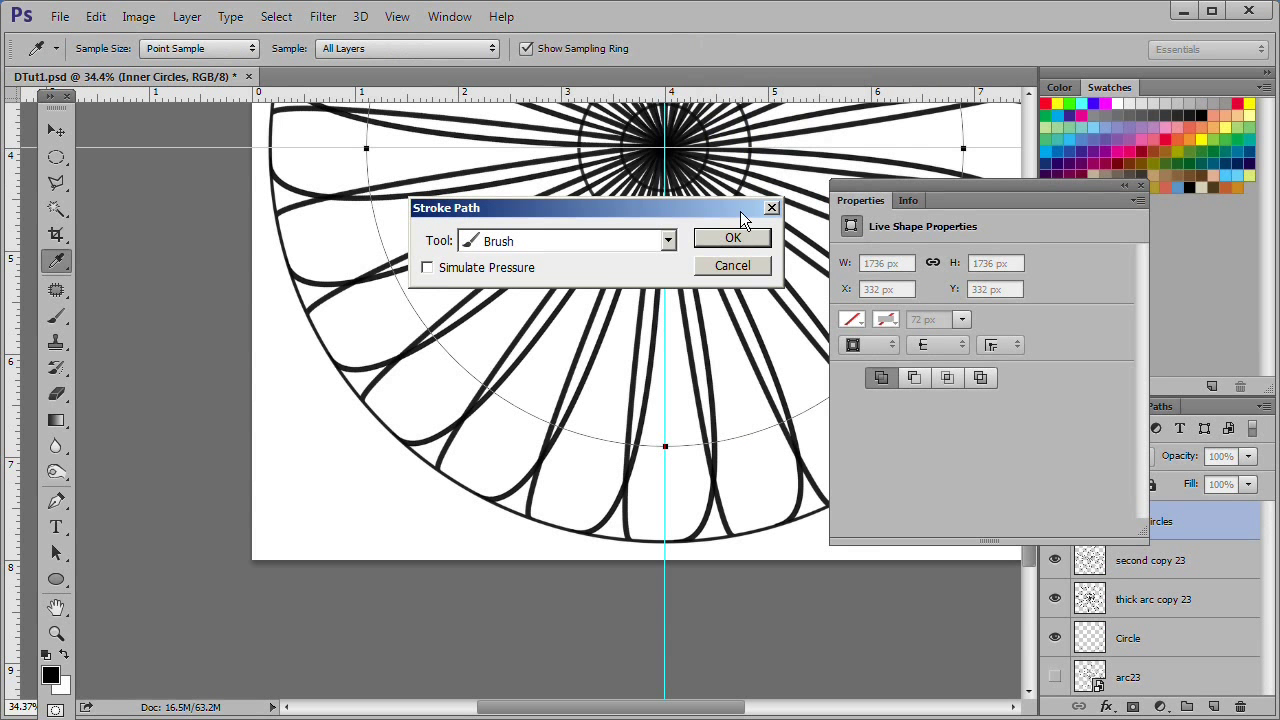
click(732, 238)
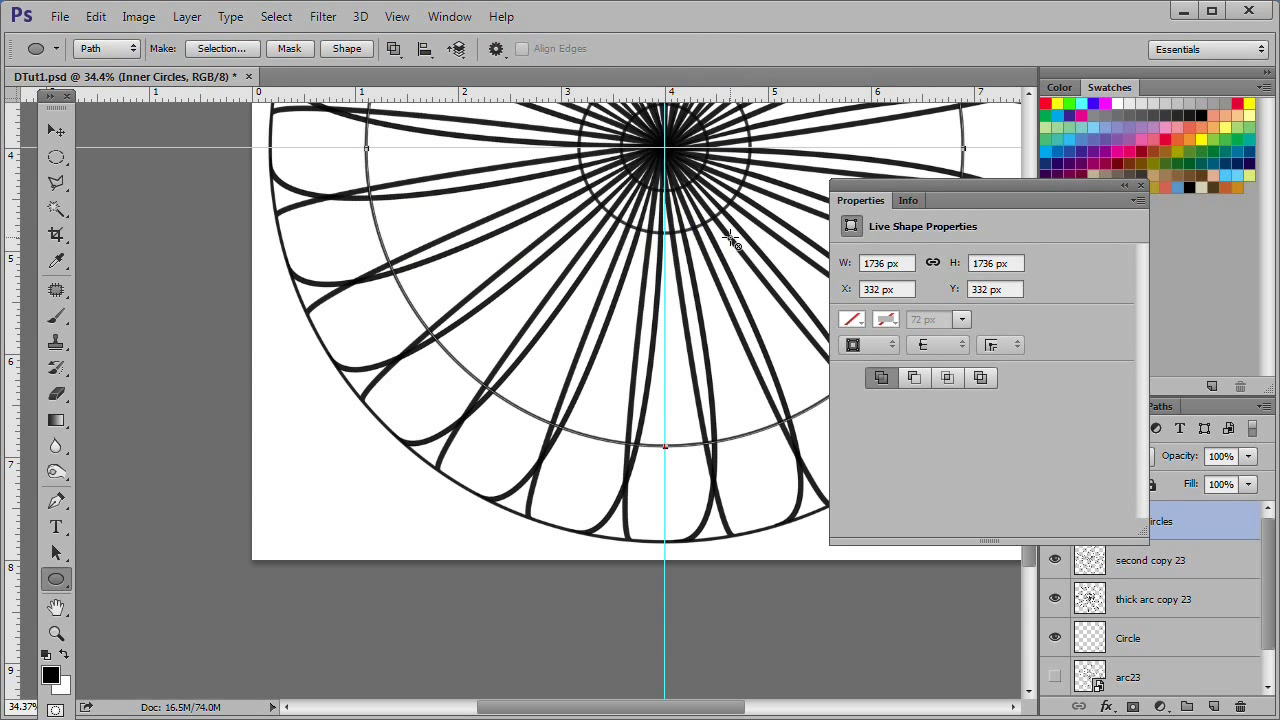
key(Return)
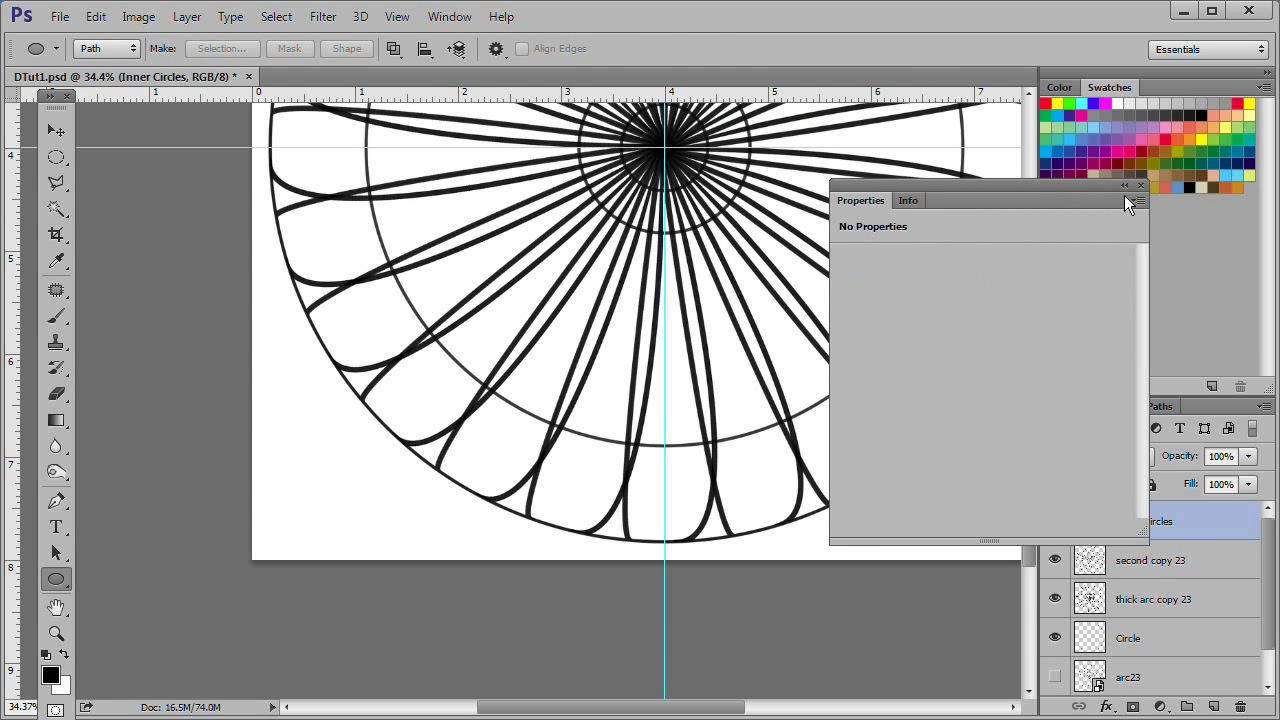
click(1140, 190)
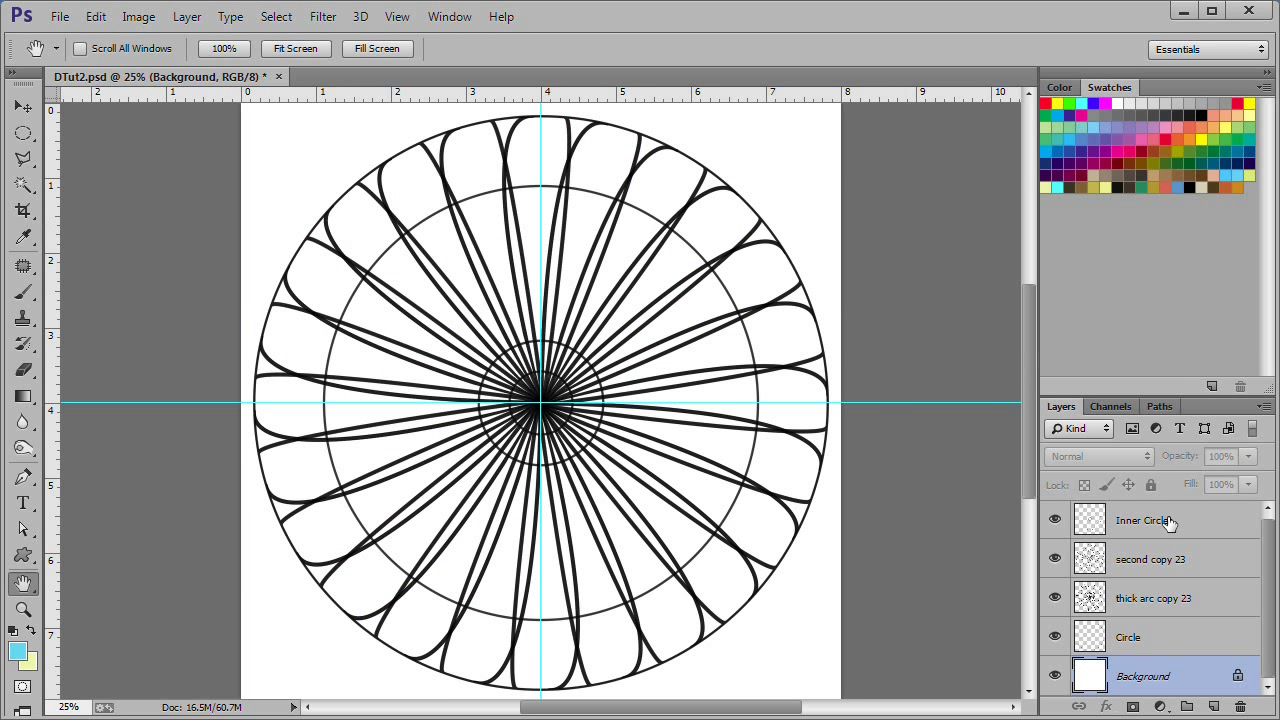
Lower the Inner Circles through Circle layers to 50% opacity
click(1168, 522)
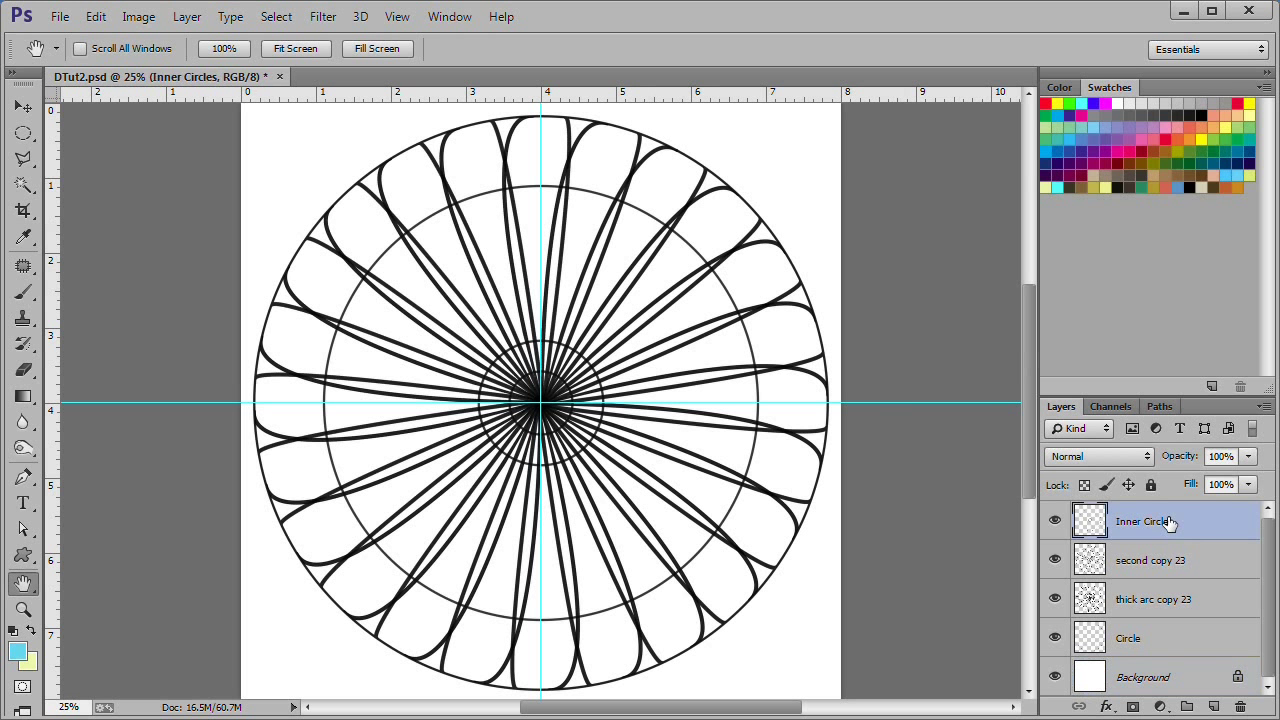
shift+click(1169, 640)
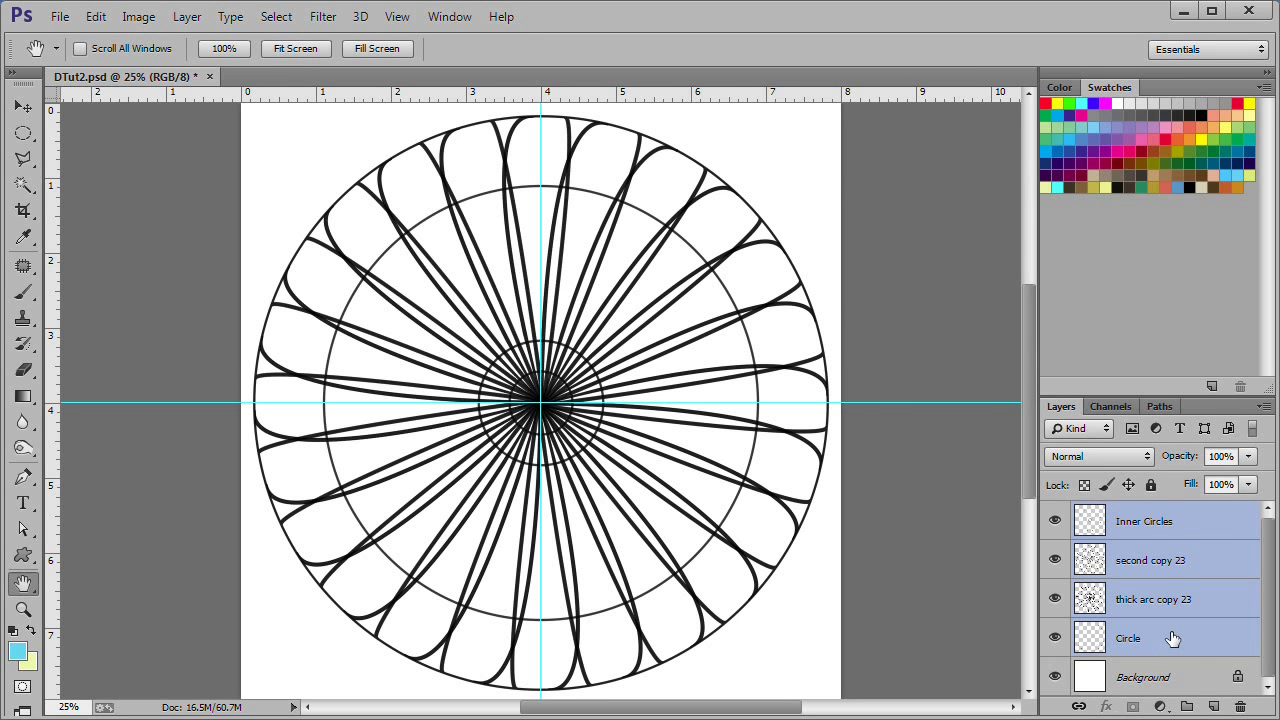
key(5)
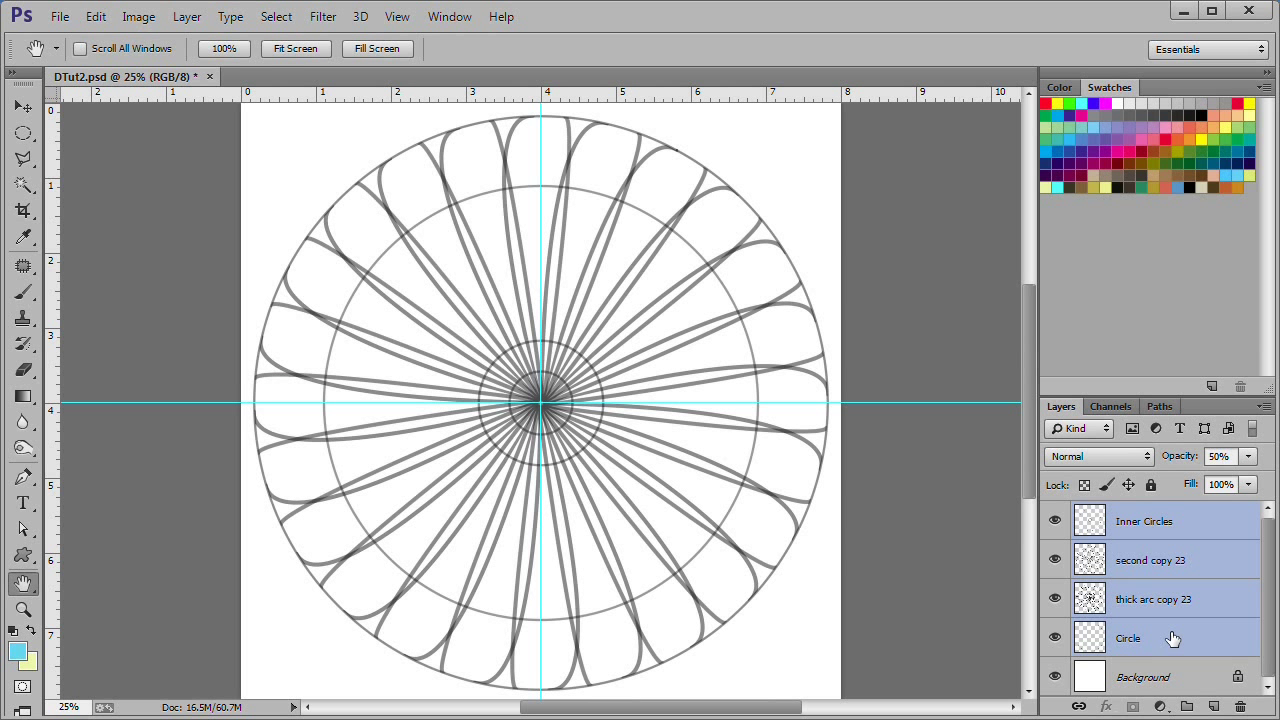
Add a new empty layer named 'wedges' at the top of the layer stack
click(1172, 638)
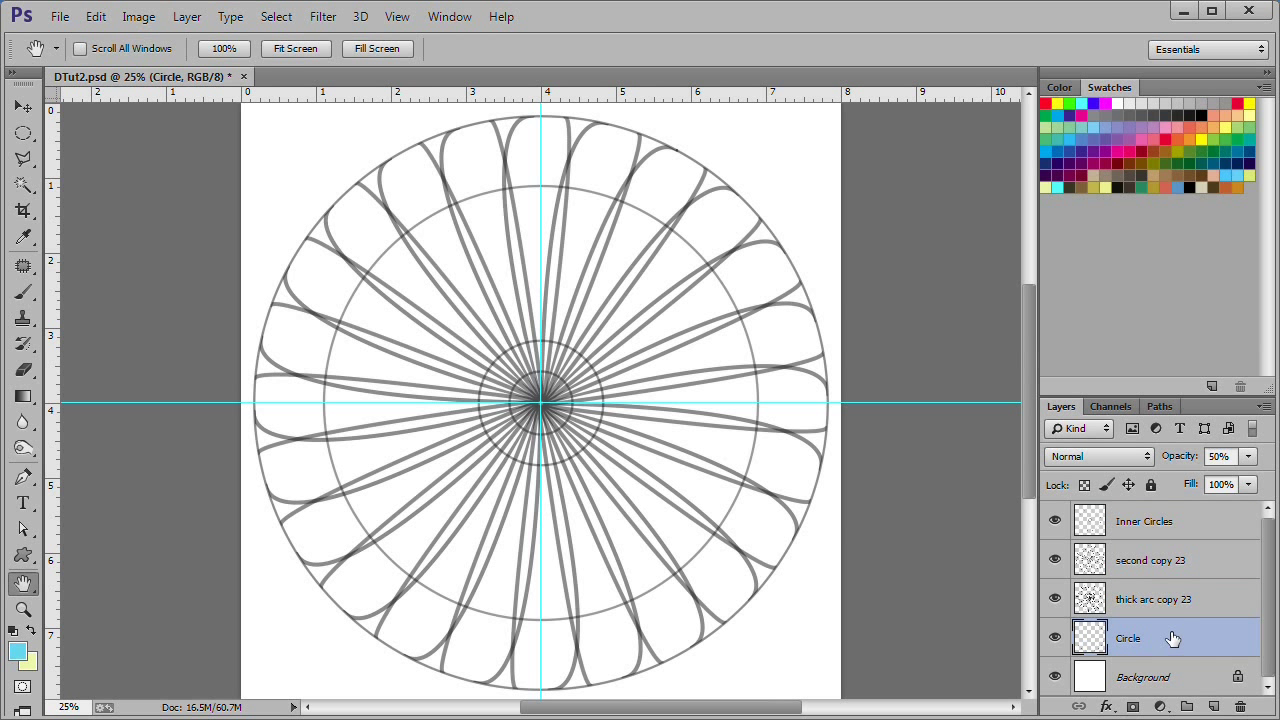
key(alt+shift+])
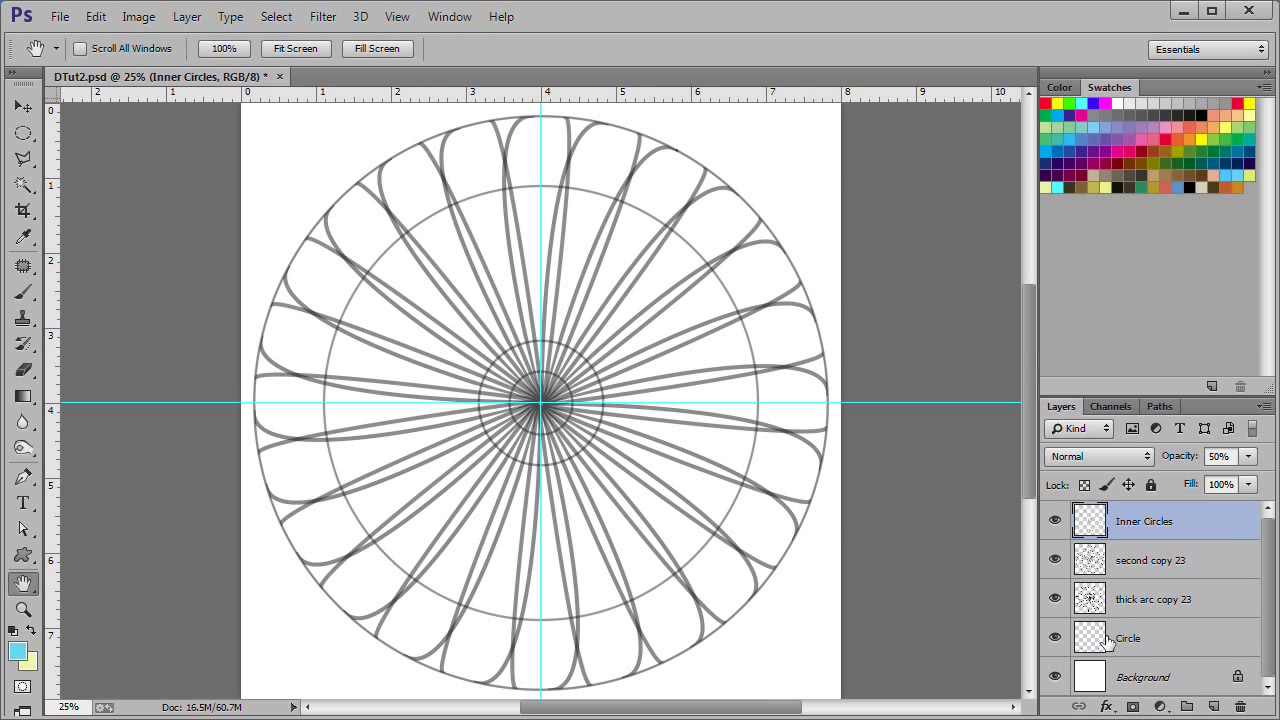
click(1212, 706)
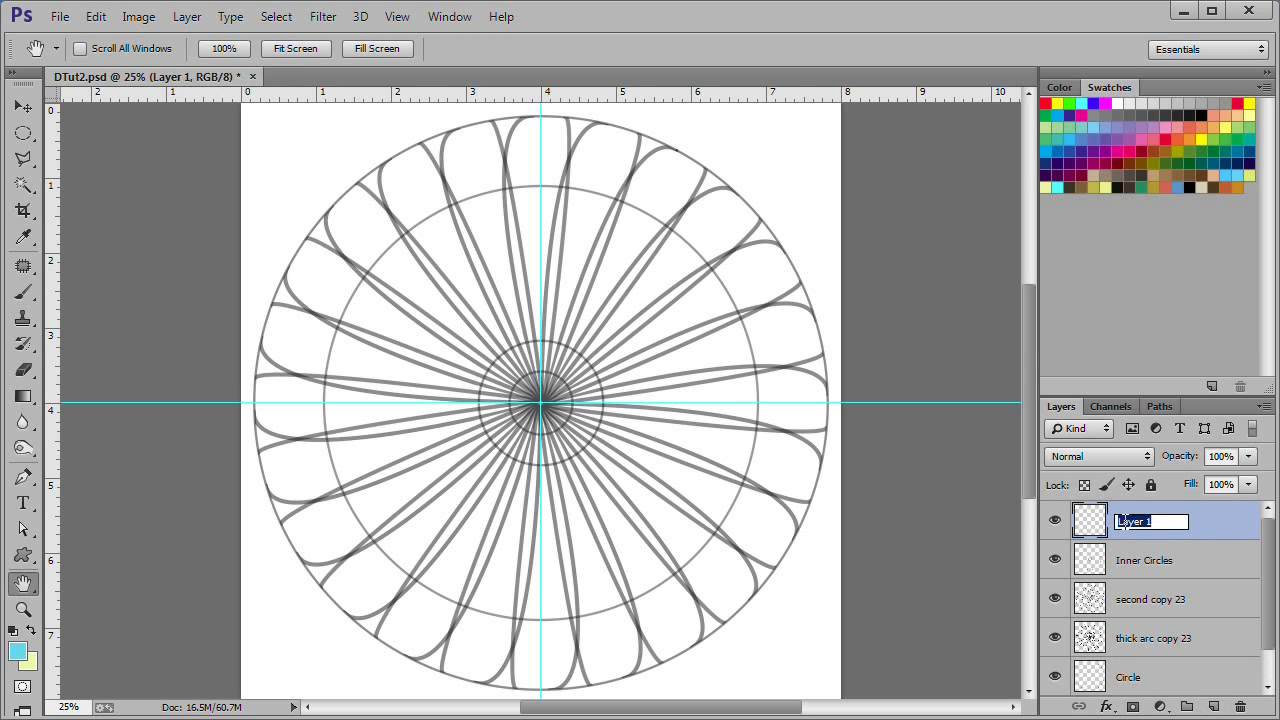
double_click(1125, 522)
text(wedges)
key(Return)
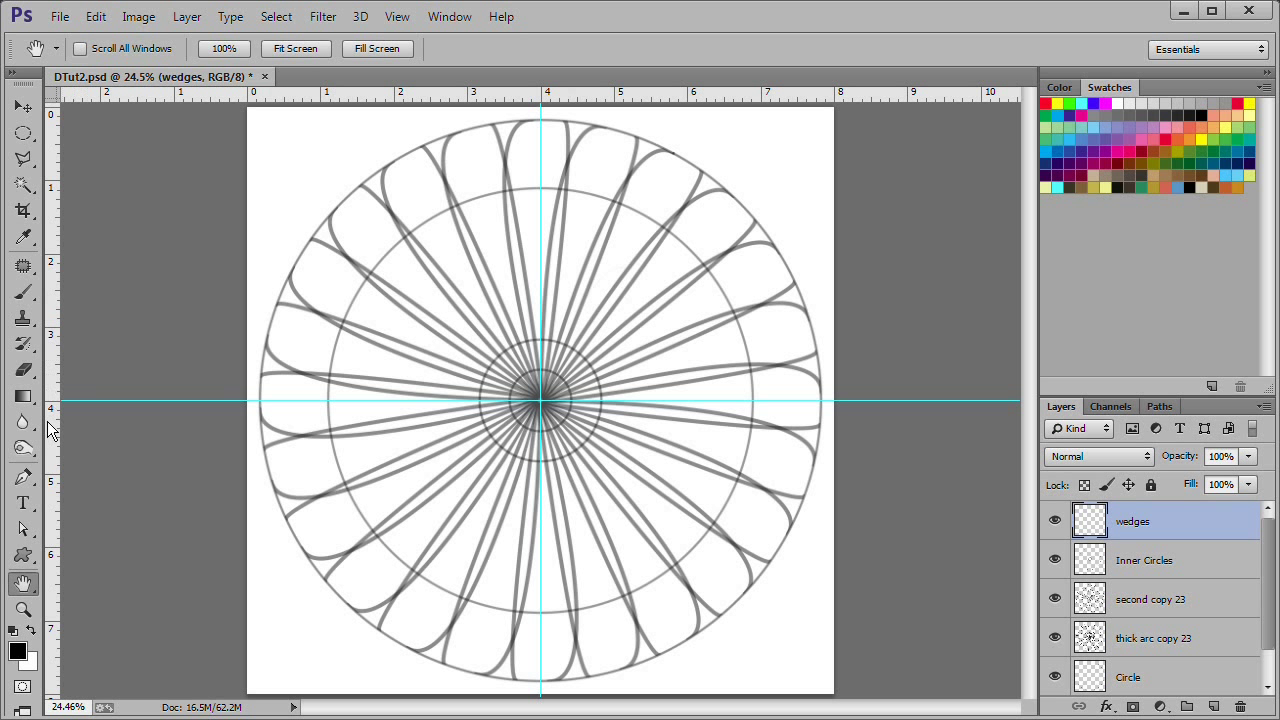
Draw a two-anchor Pen arc between two upper-right spokes and stroke it with the brush
click(25, 479)
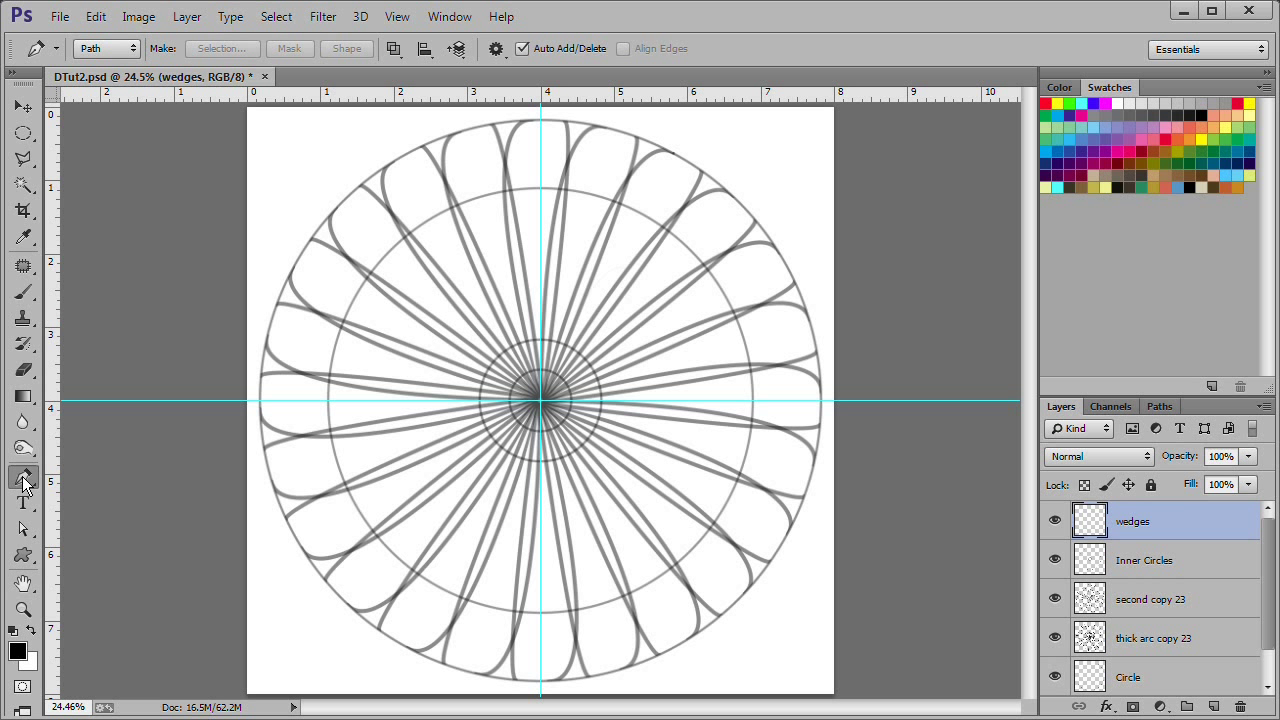
scroll(546, 404, up, 3)
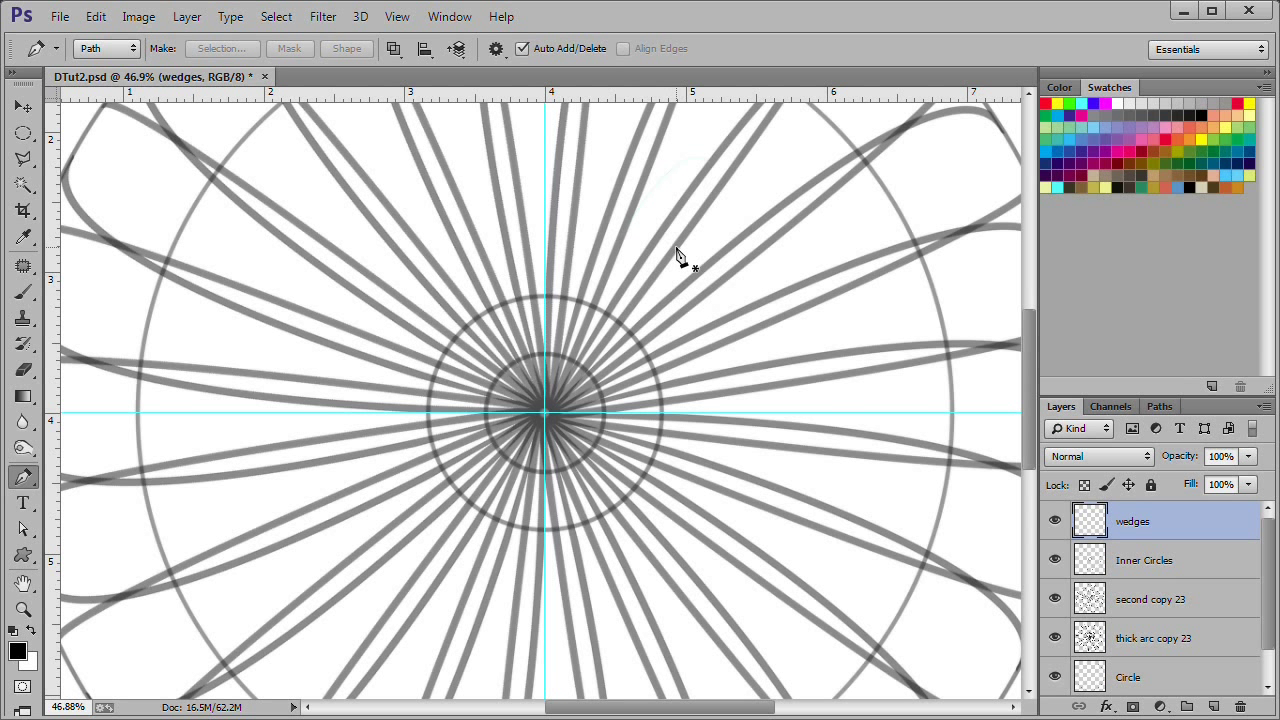
click(676, 247)
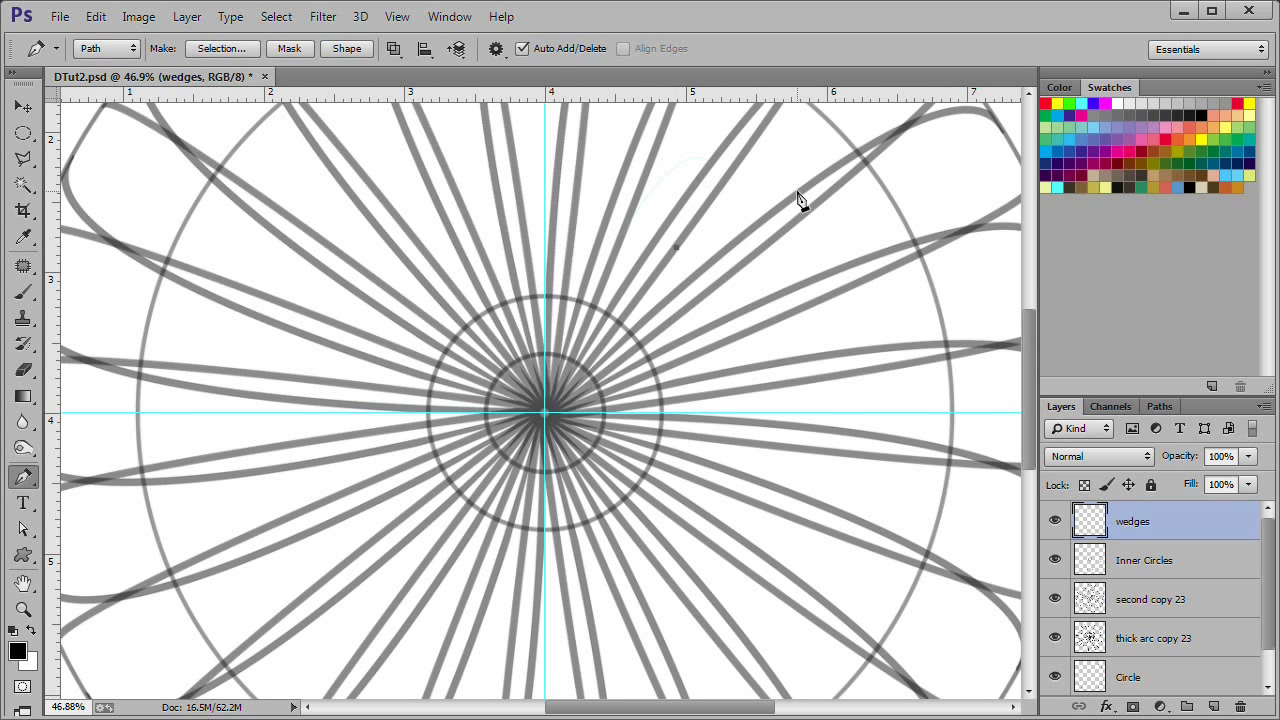
drag(797, 191, 843, 216)
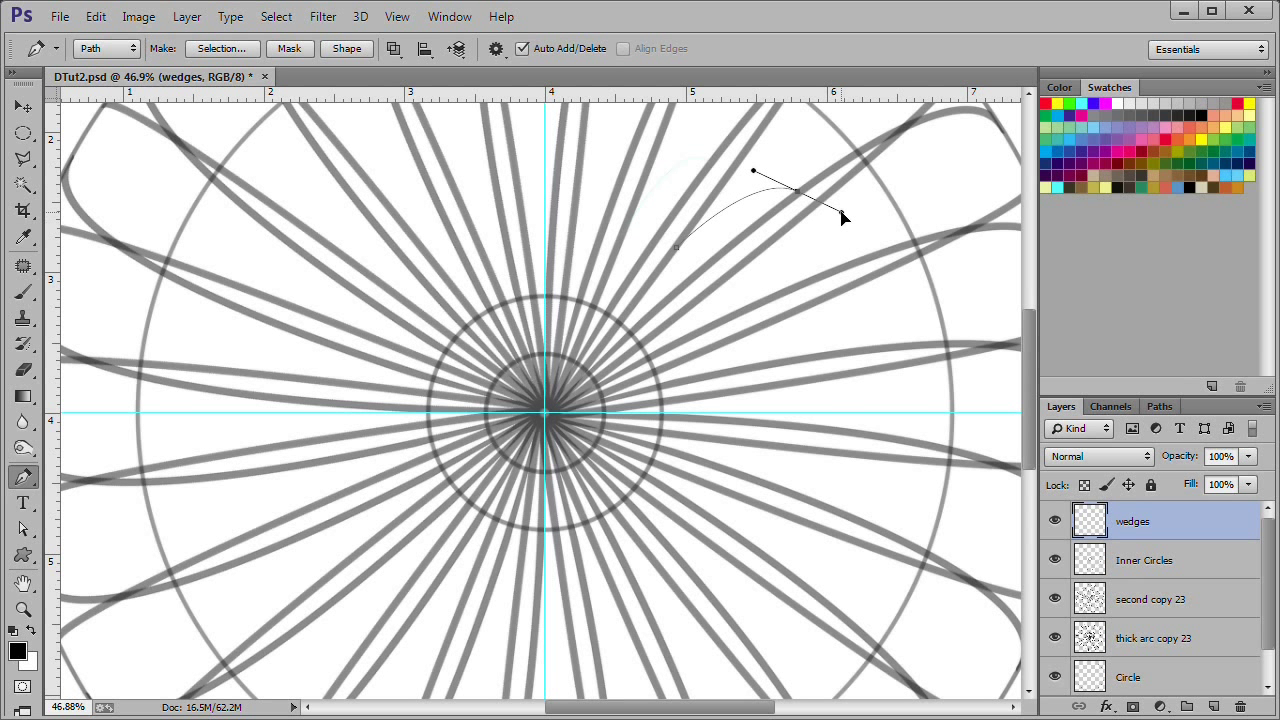
right_click(775, 192)
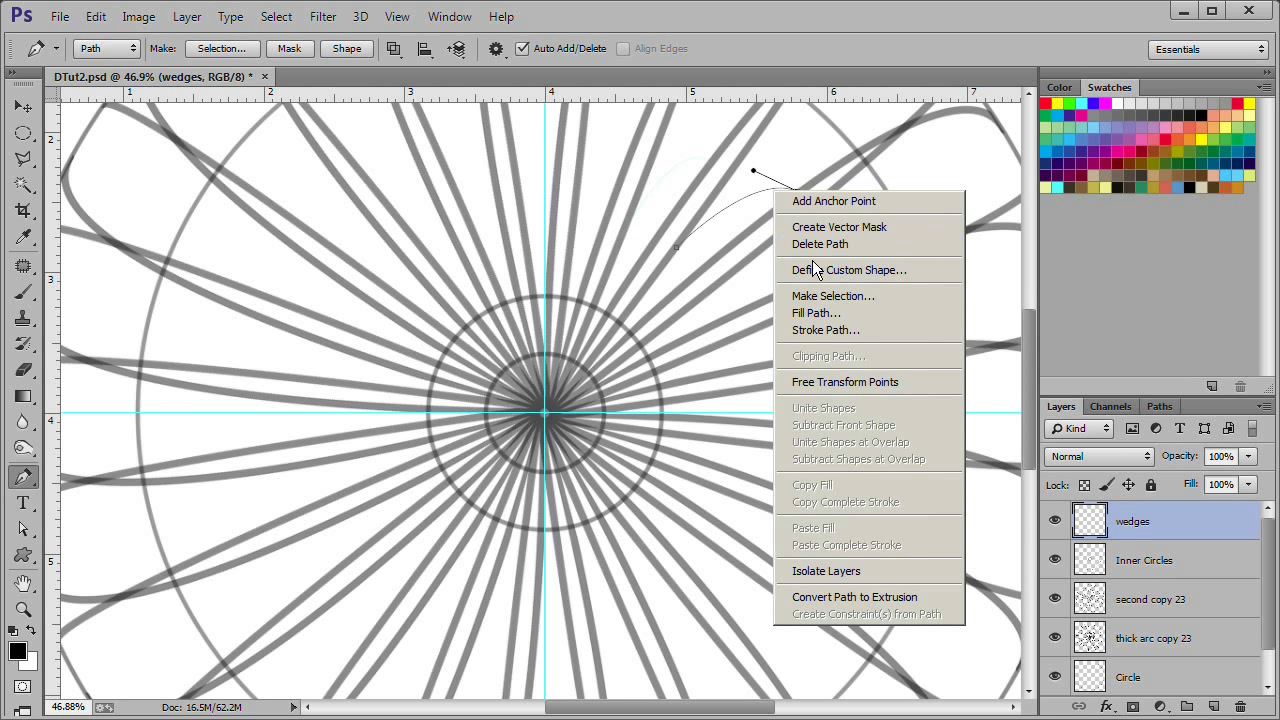
click(840, 328)
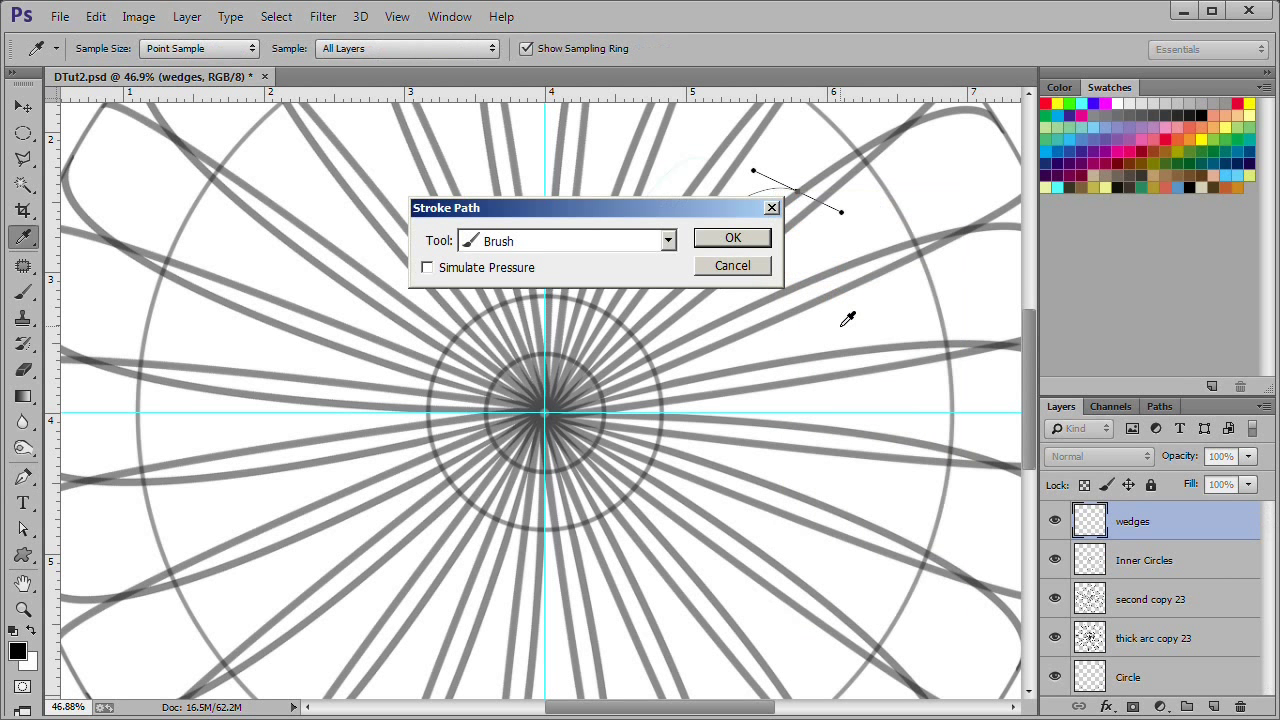
click(735, 241)
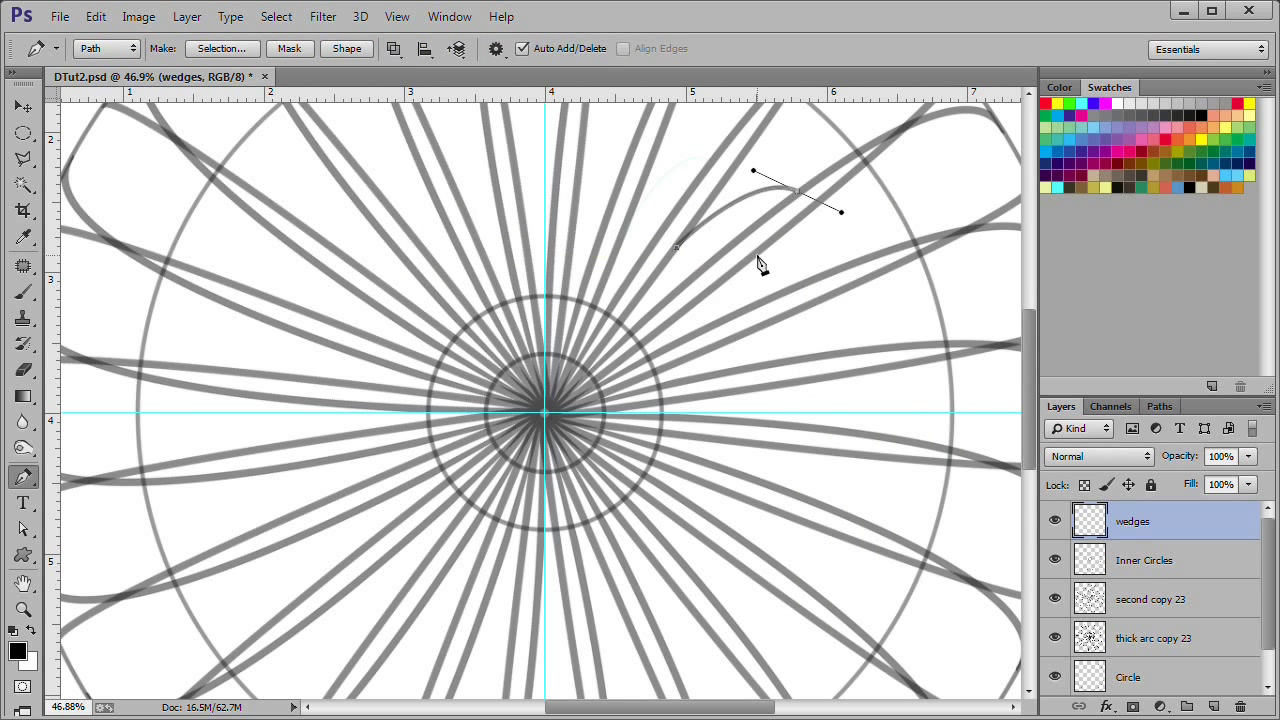
key(Return)
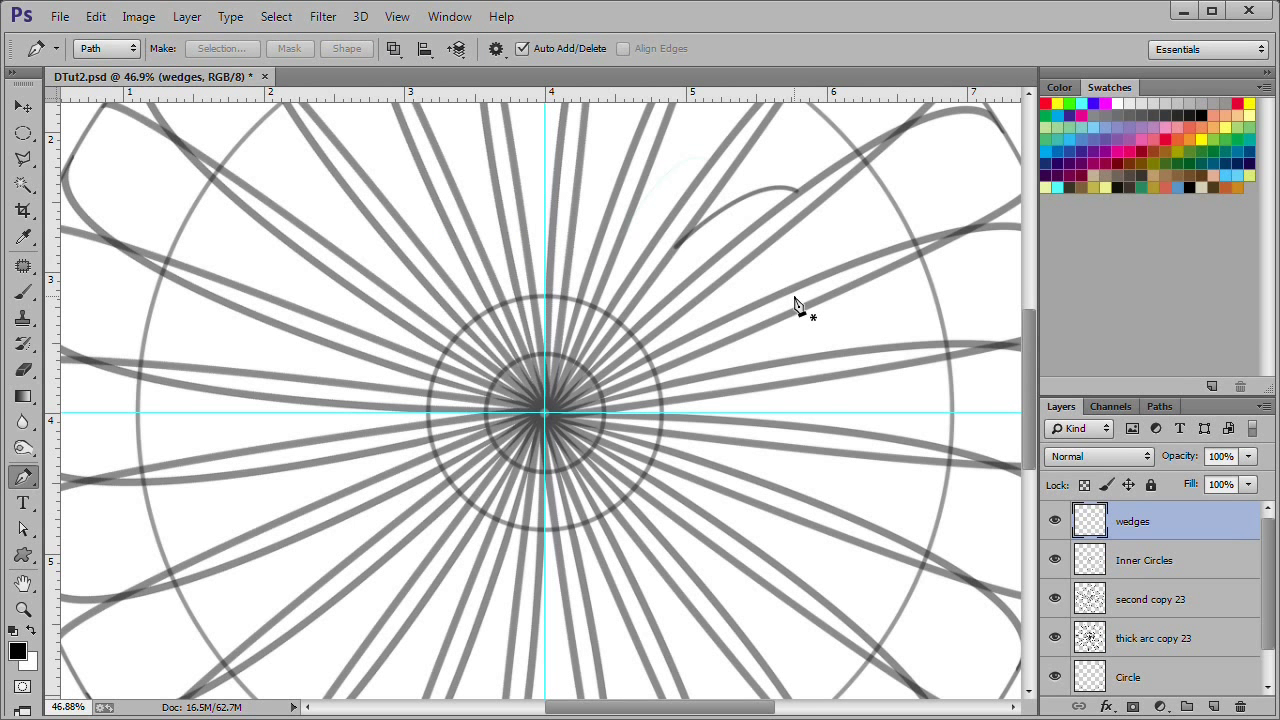
Set the Brush tool to a 1 px size
key(ctrl+0)
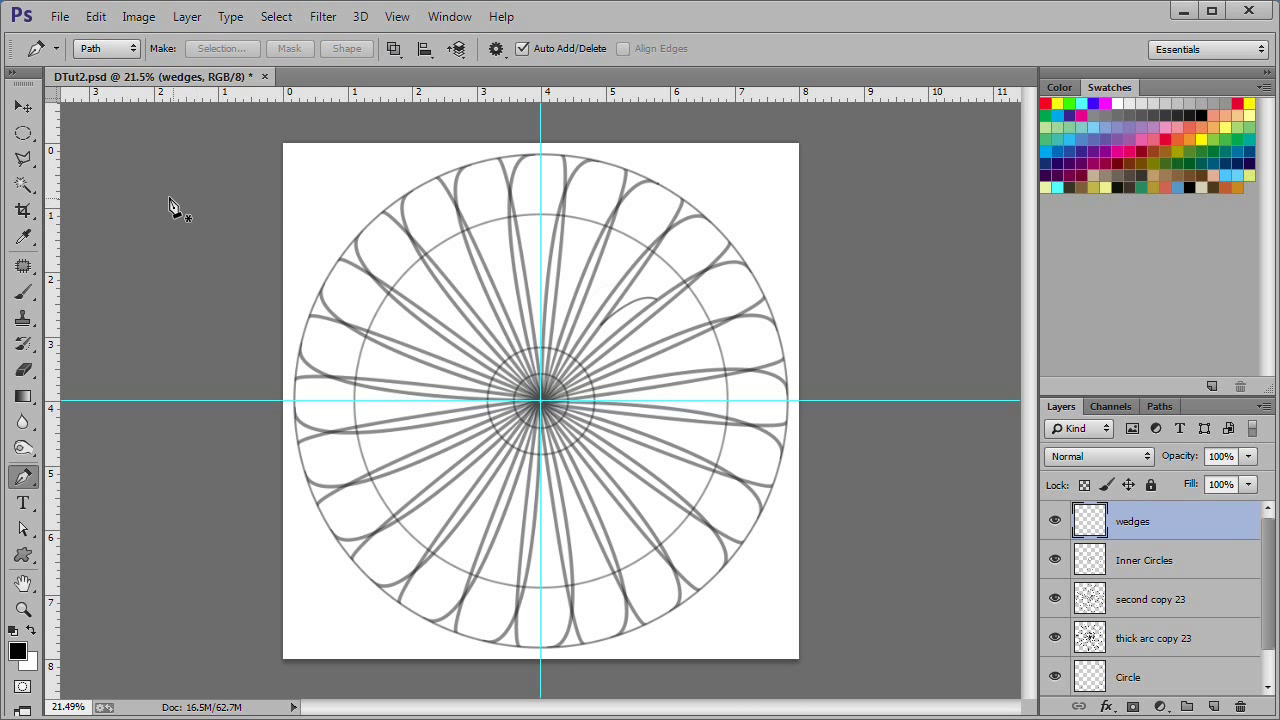
click(22, 293)
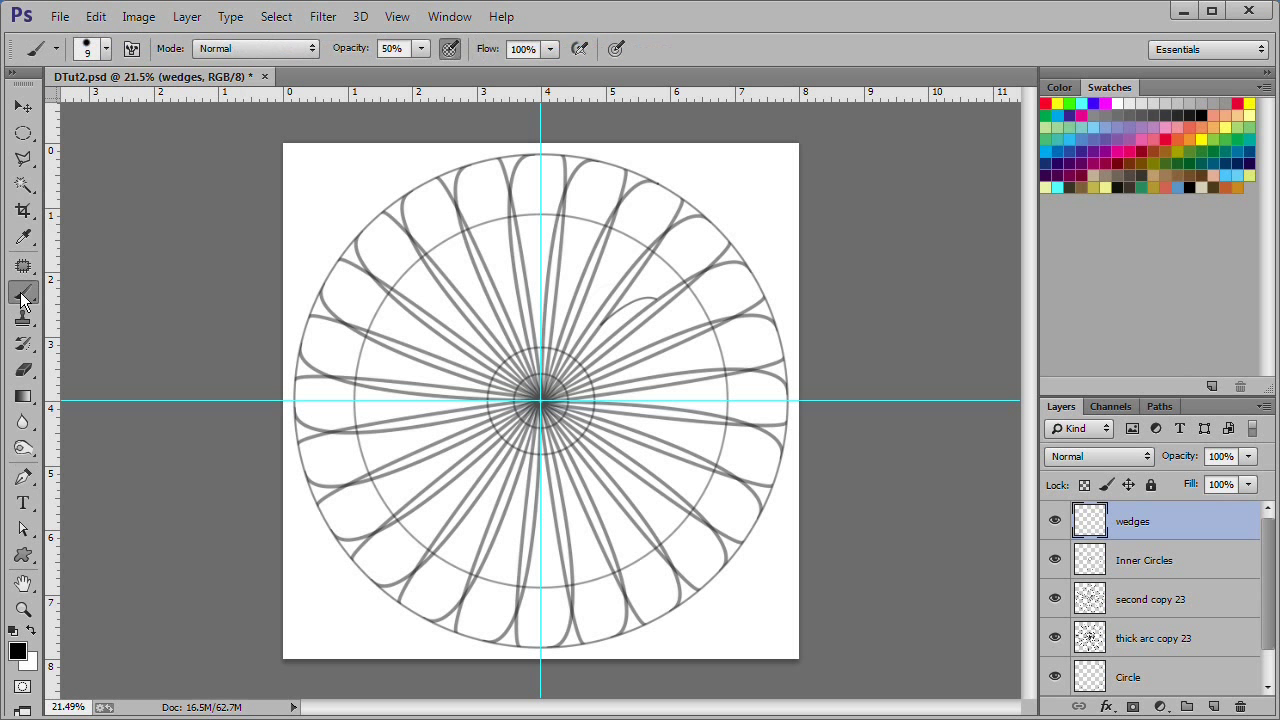
click(106, 48)
text(100)
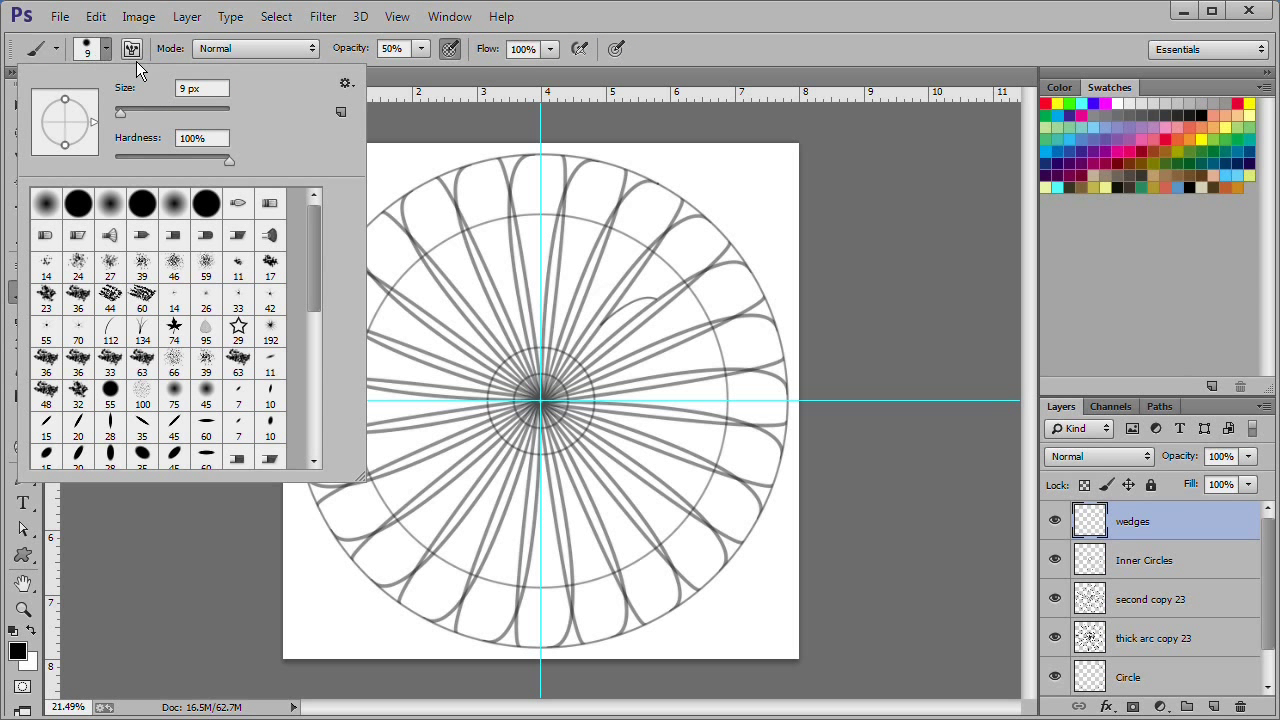
key(Tab)
key(Return)
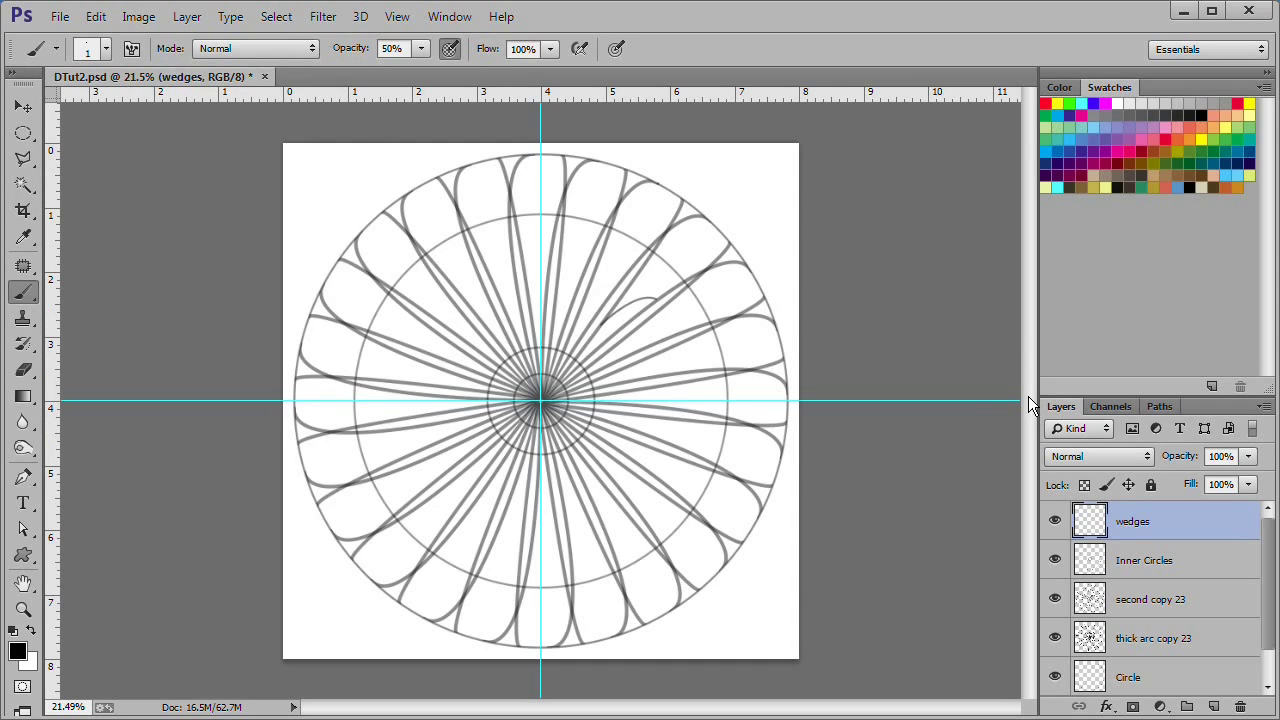
Zoom into the wheel's centre and paint over the bright white pixels to darken them
scroll(505, 410, up, 5)
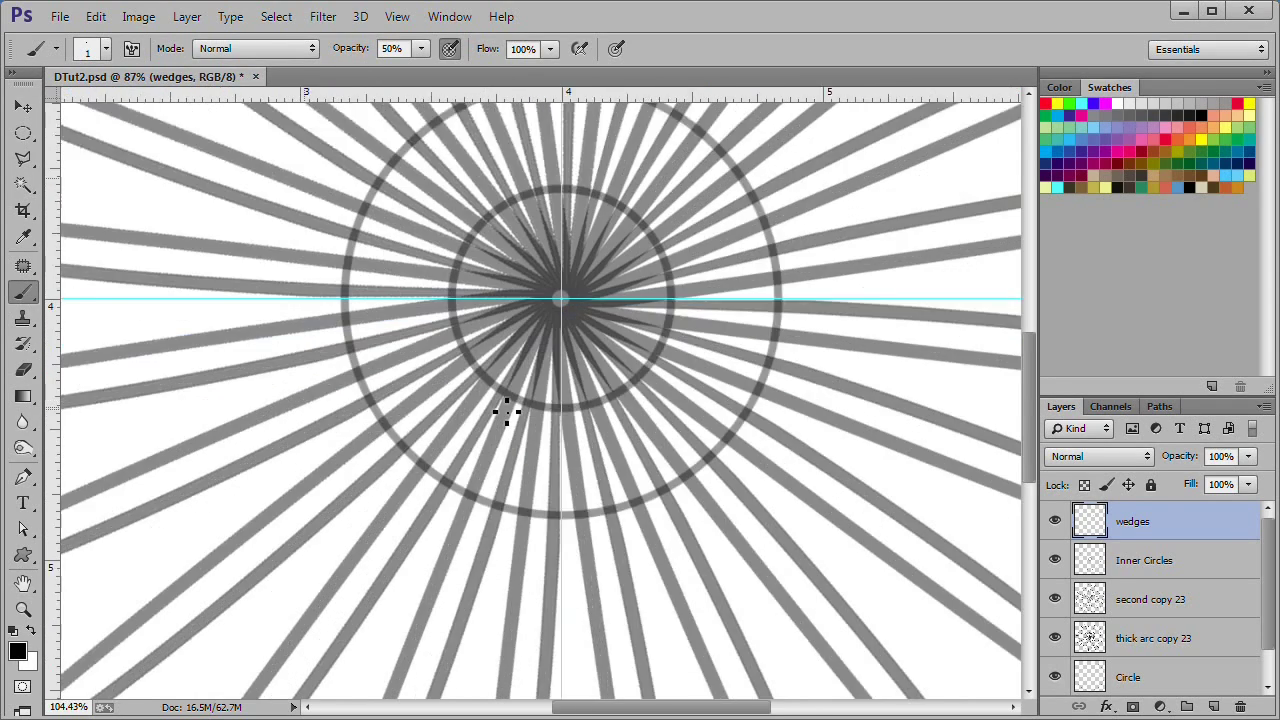
scroll(505, 410, up, 6)
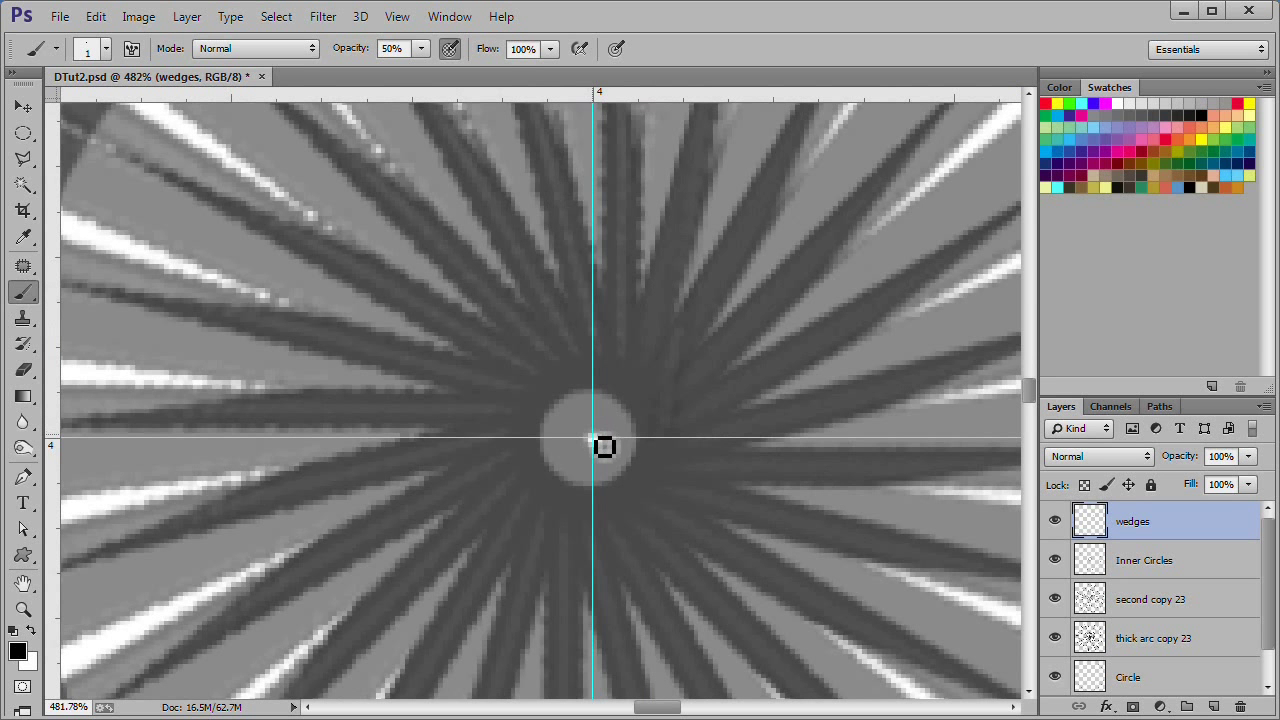
scroll(604, 446, up, 7)
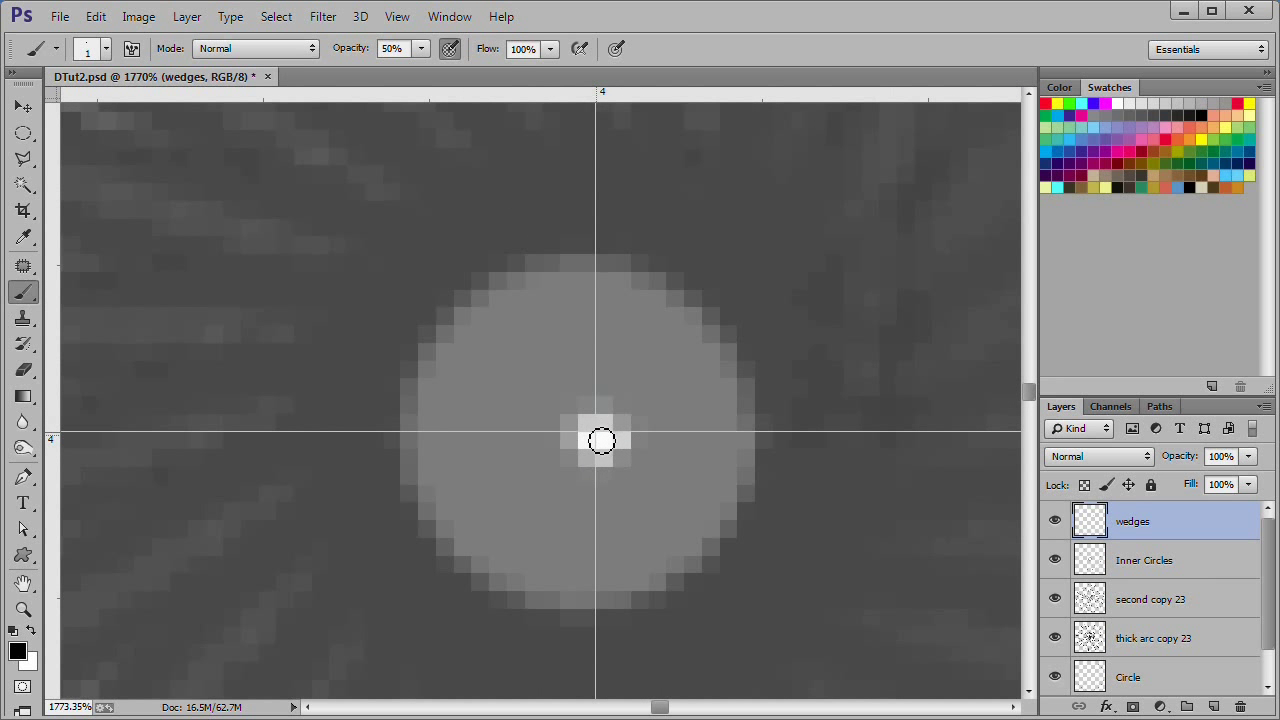
scroll(601, 441, up, 2)
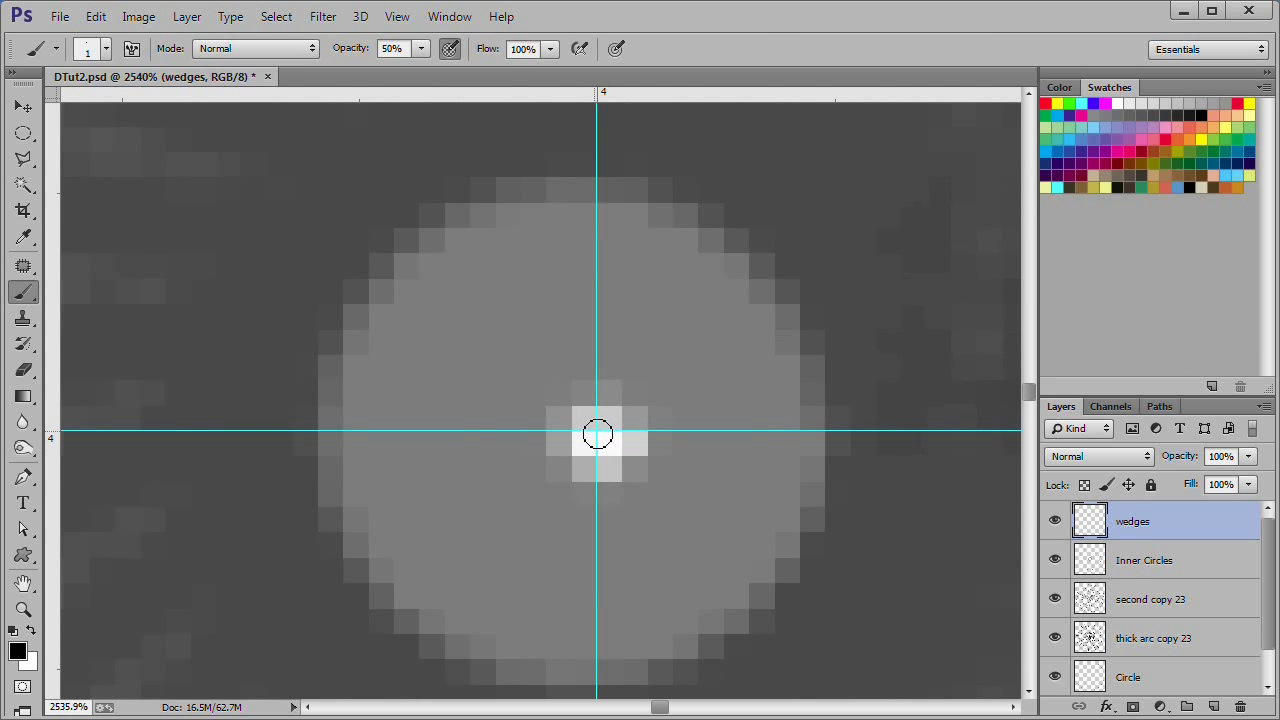
click(597, 433)
click(597, 433)
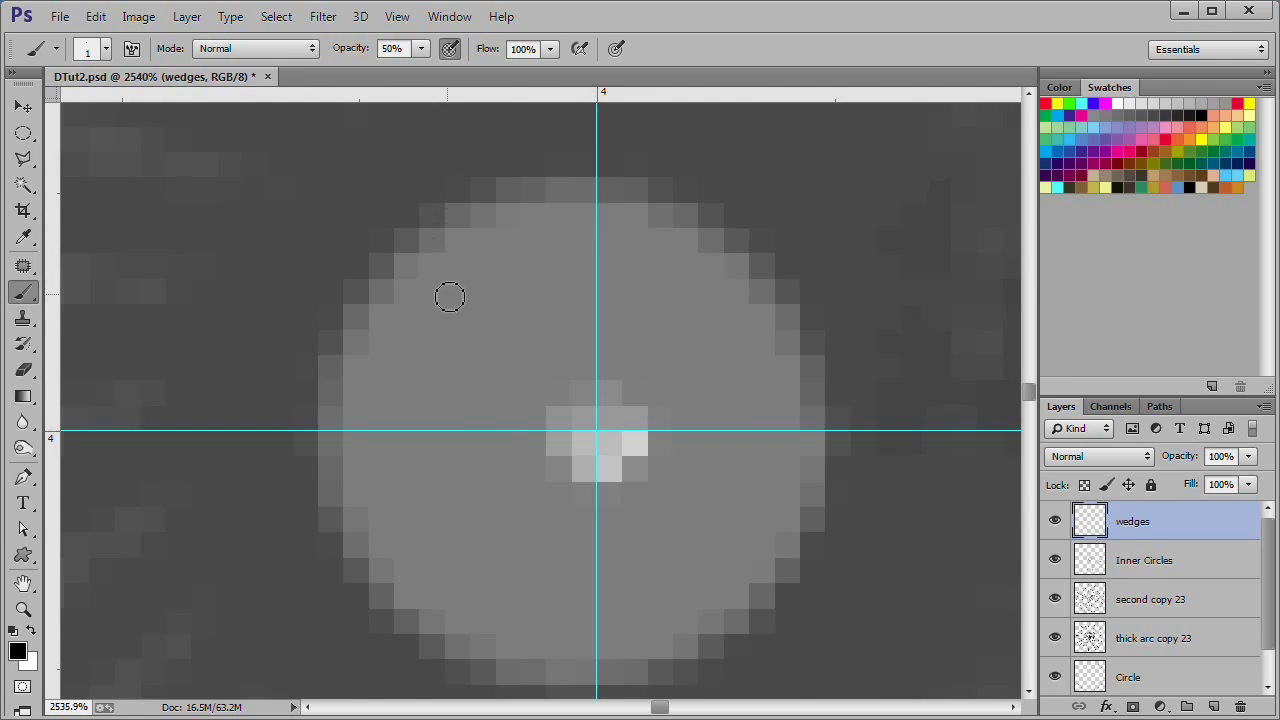
scroll(452, 296, down, 10)
scroll(455, 296, down, 10)
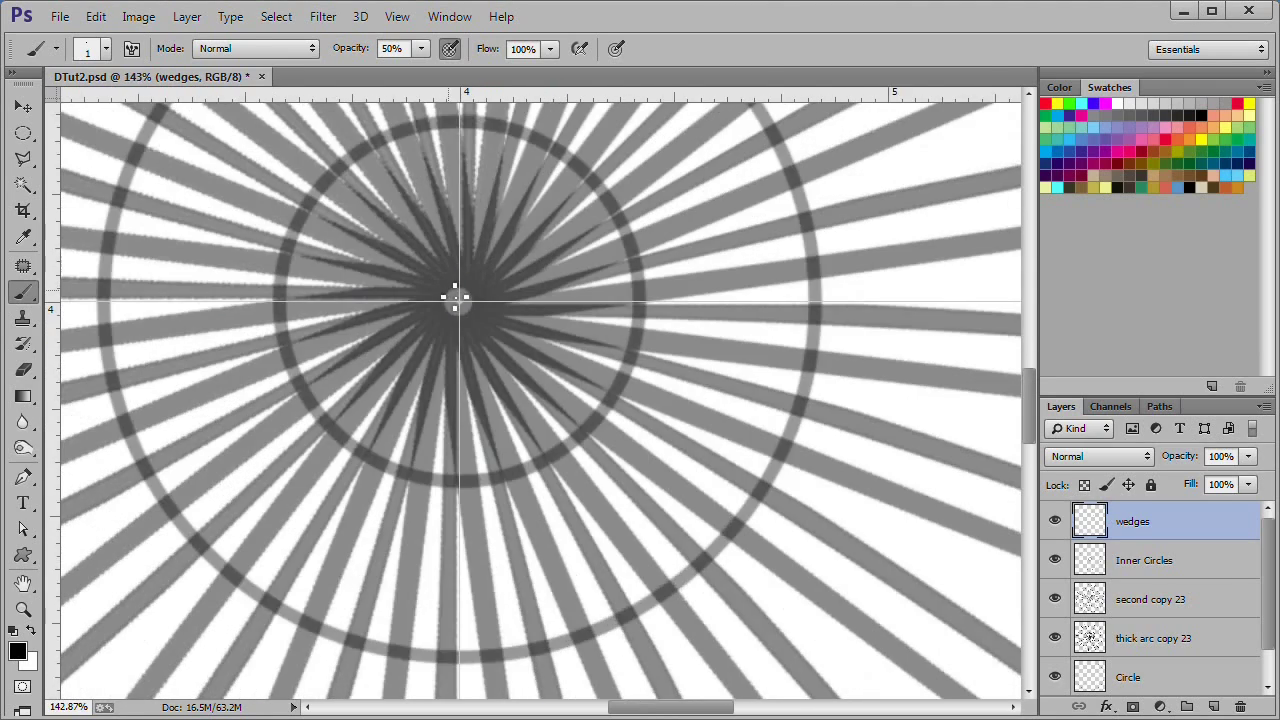
scroll(455, 296, up, 2)
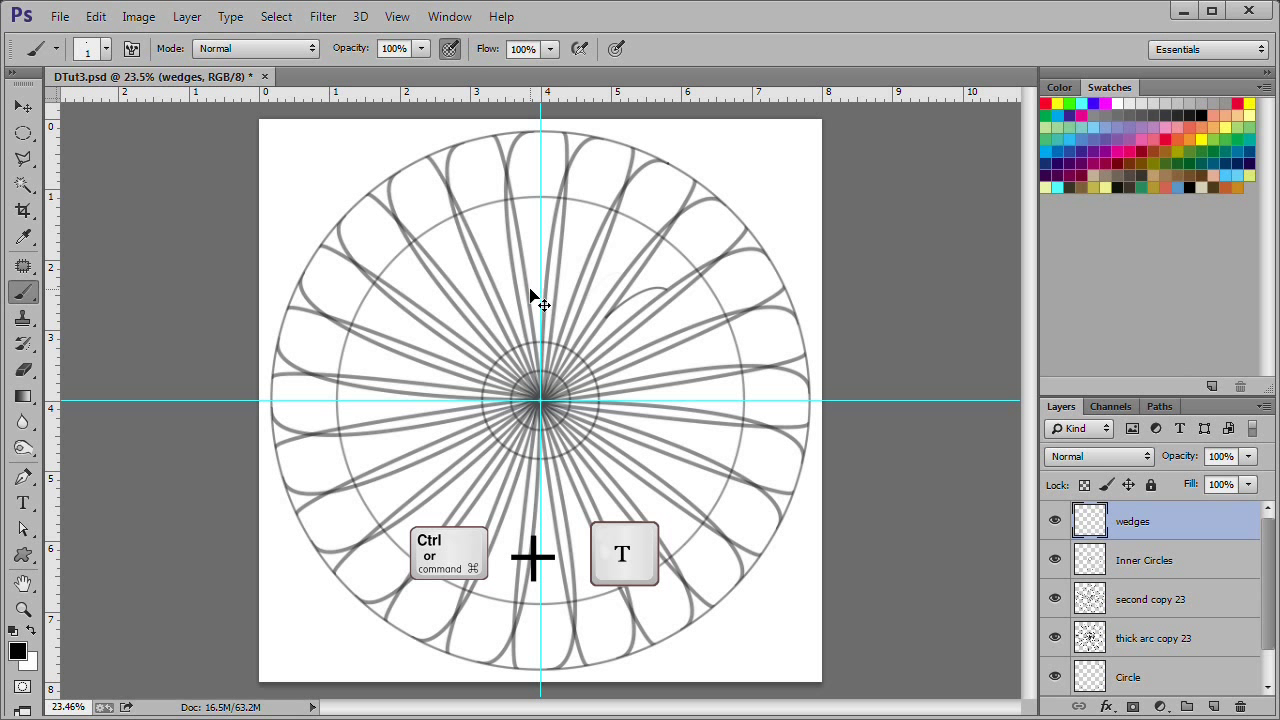
Free Transform the wedge arc with a bottom-left pivot and rotate it 15°
key(ctrl+t)
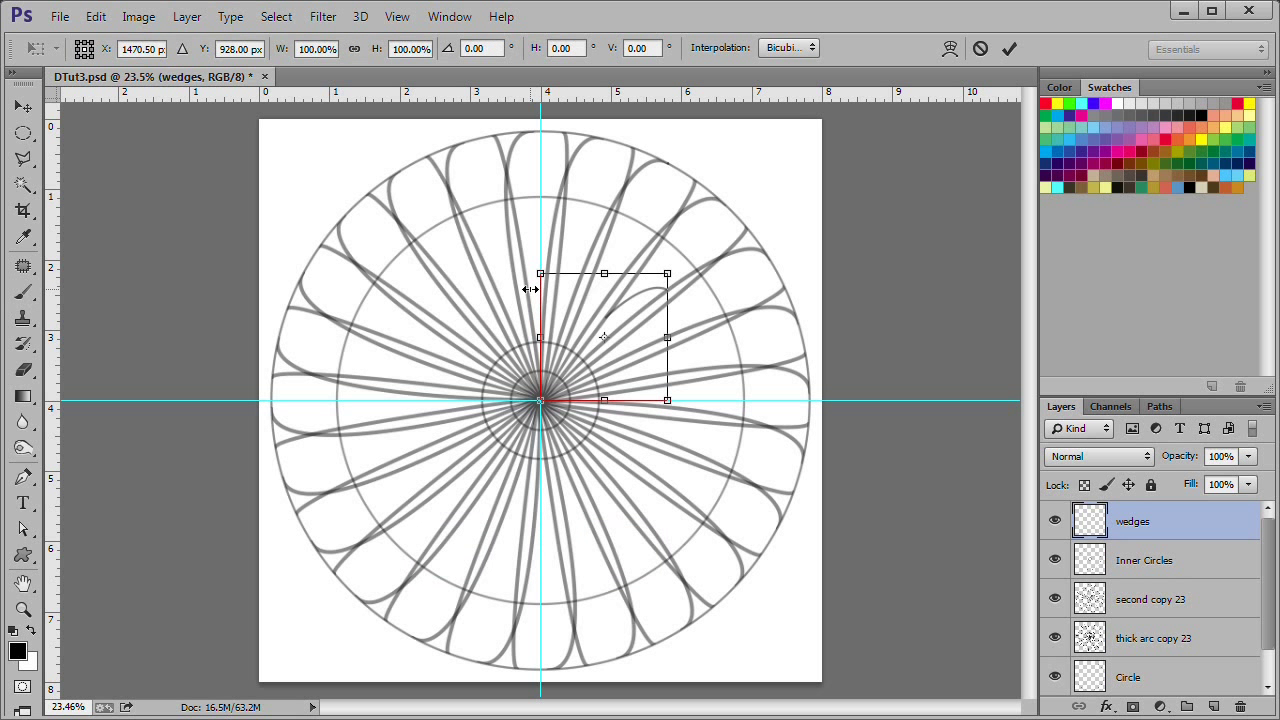
scroll(547, 430, up, 4)
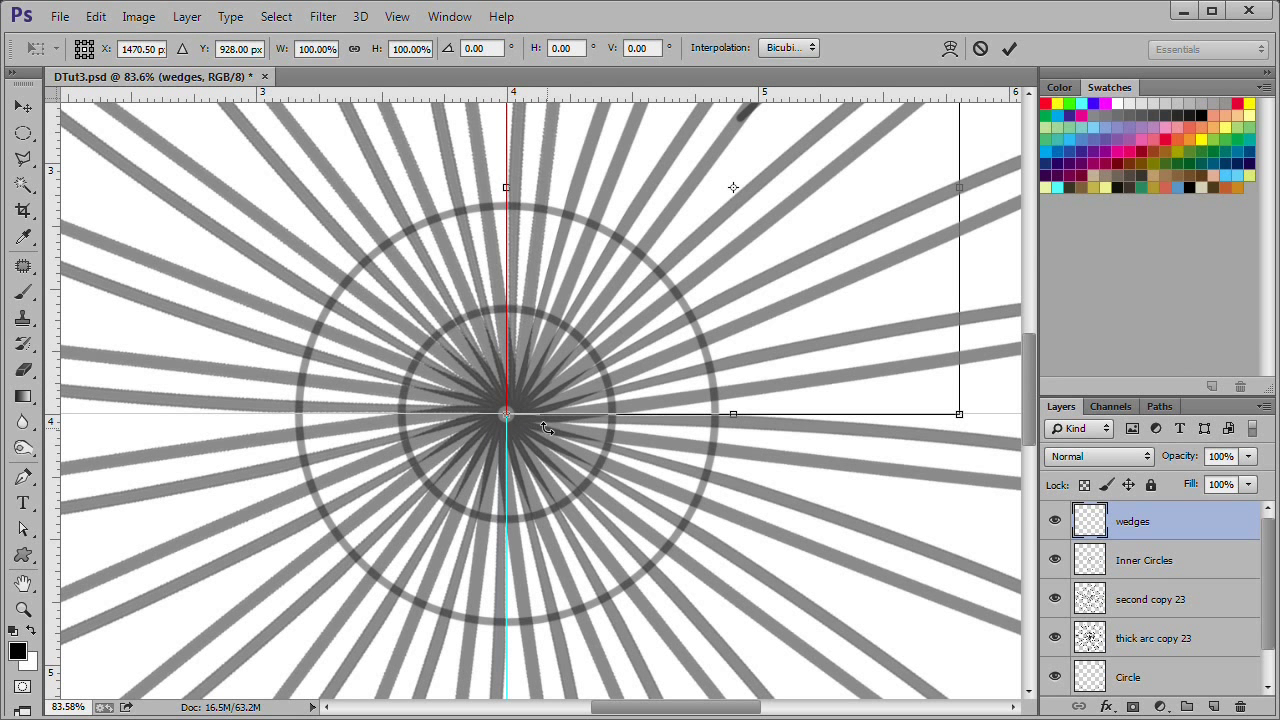
click(79, 55)
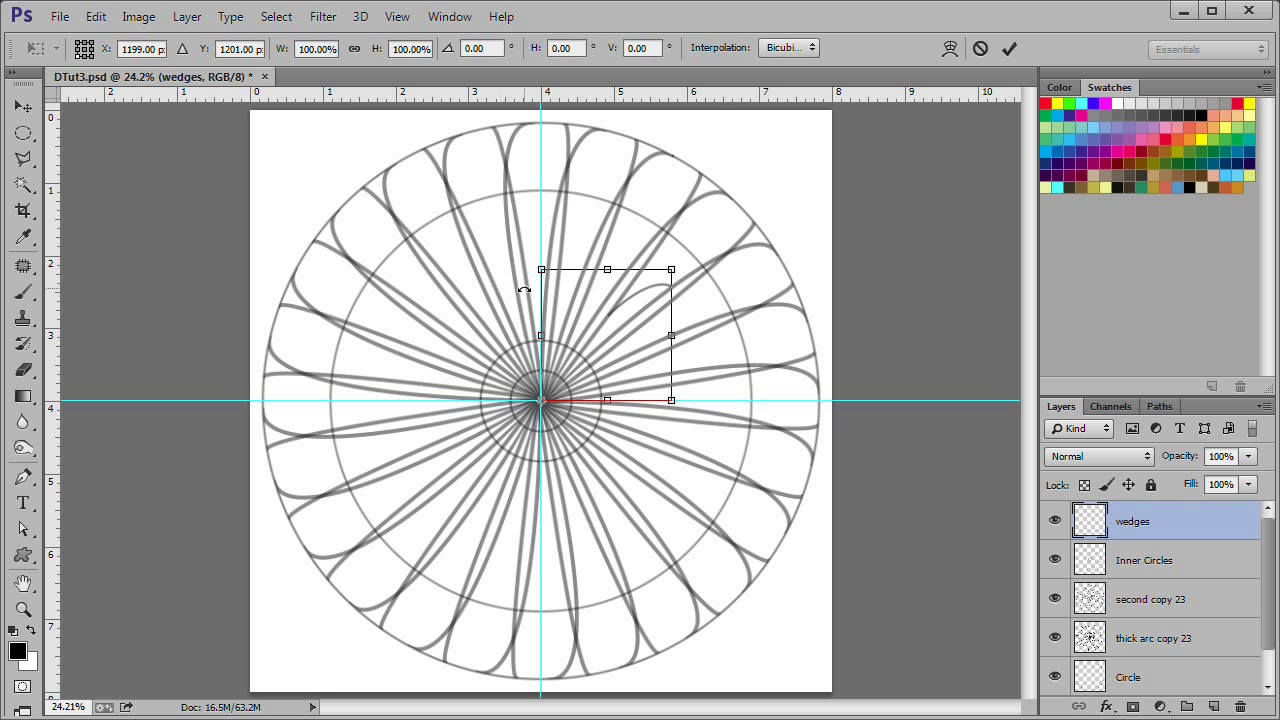
click(483, 48)
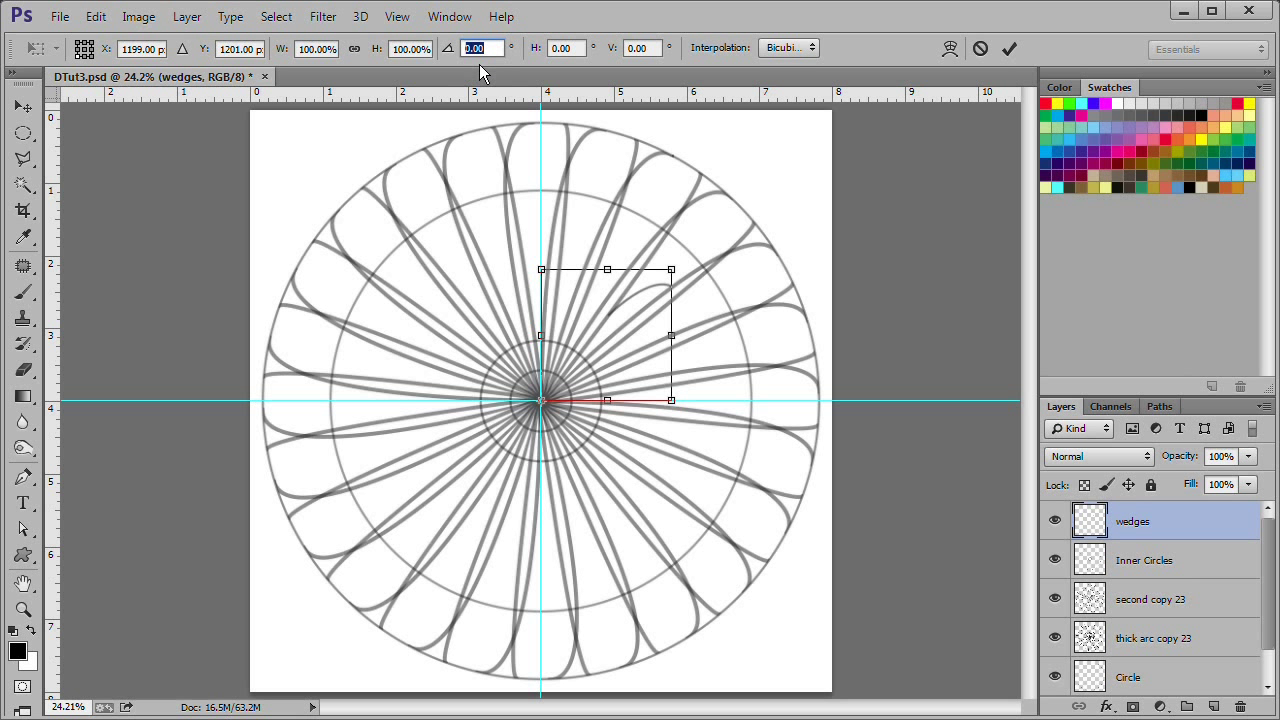
text(15)
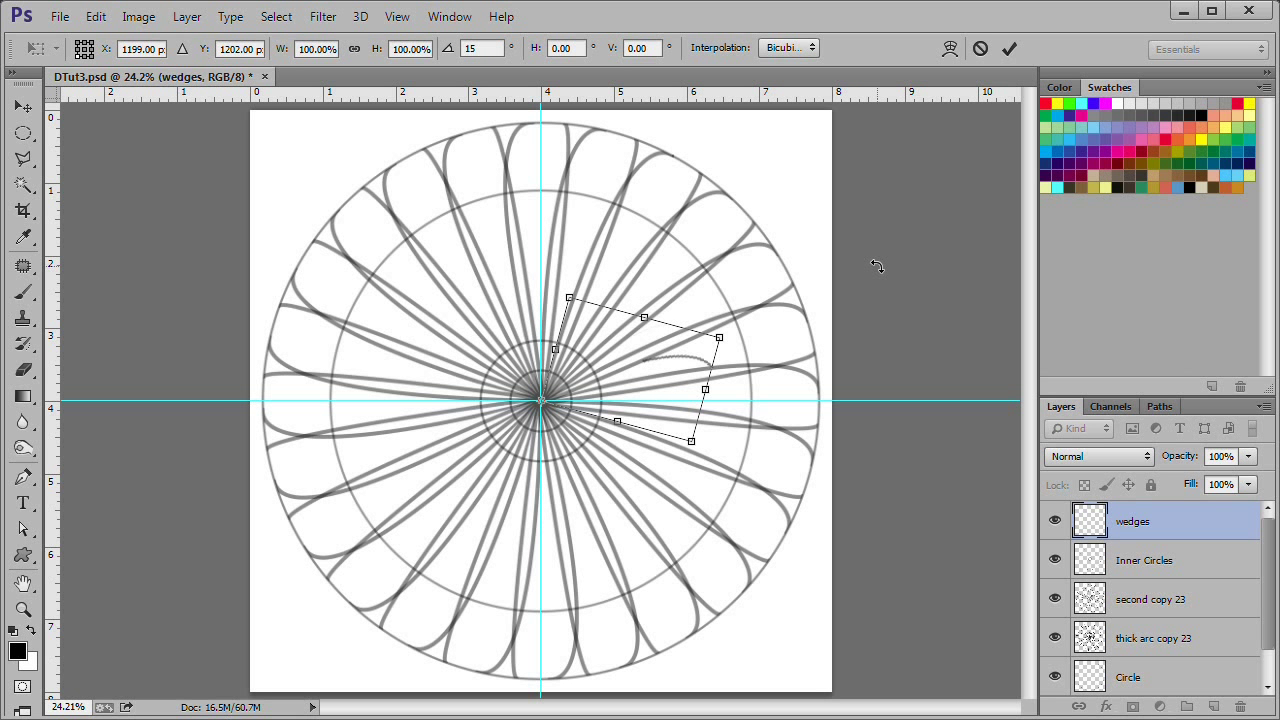
key(Return)
key(b)
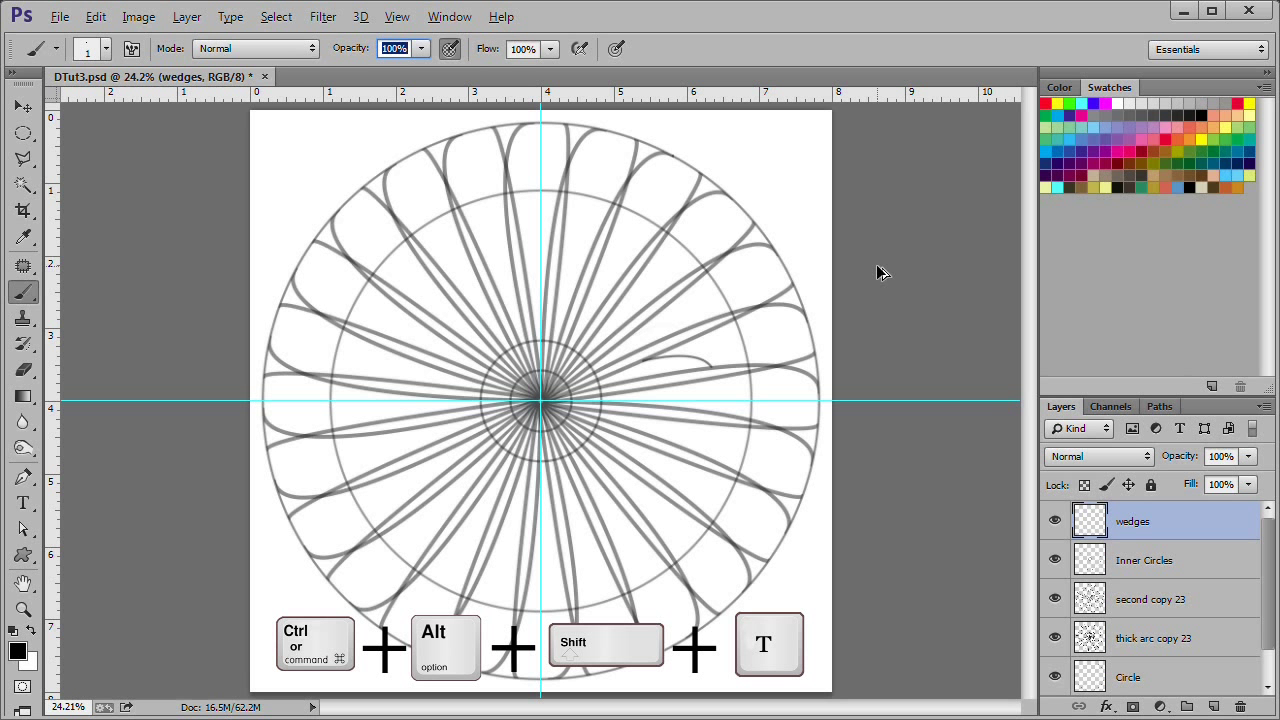
Repeat the 15° duplicate-and-rotate until the arcs form a full ring
key(ctrl+alt+shift+t)
key(ctrl+alt+shift+t)
key(ctrl+alt+shift+t)
key(ctrl+alt+shift+t)
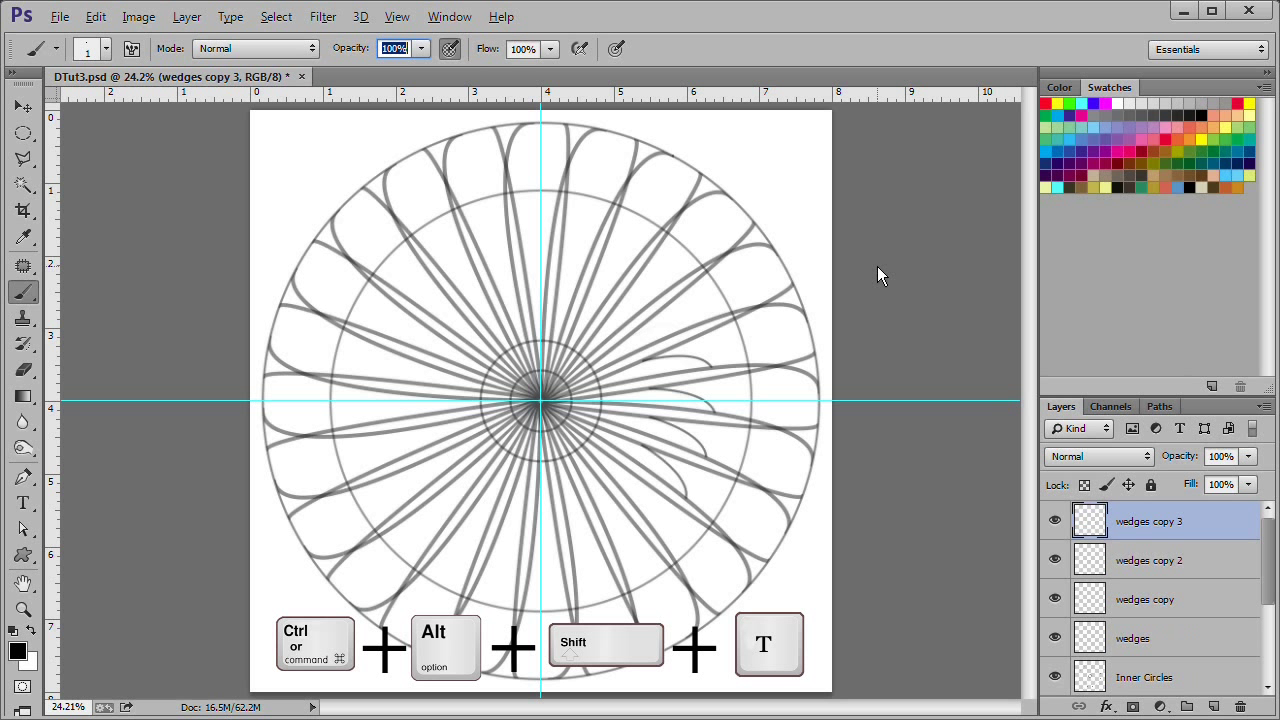
key(ctrl+alt+shift+t)
key(ctrl+alt+shift+t)
key(ctrl+alt+shift+t)
key(ctrl+alt+shift+t)
key(ctrl+alt+shift+t)
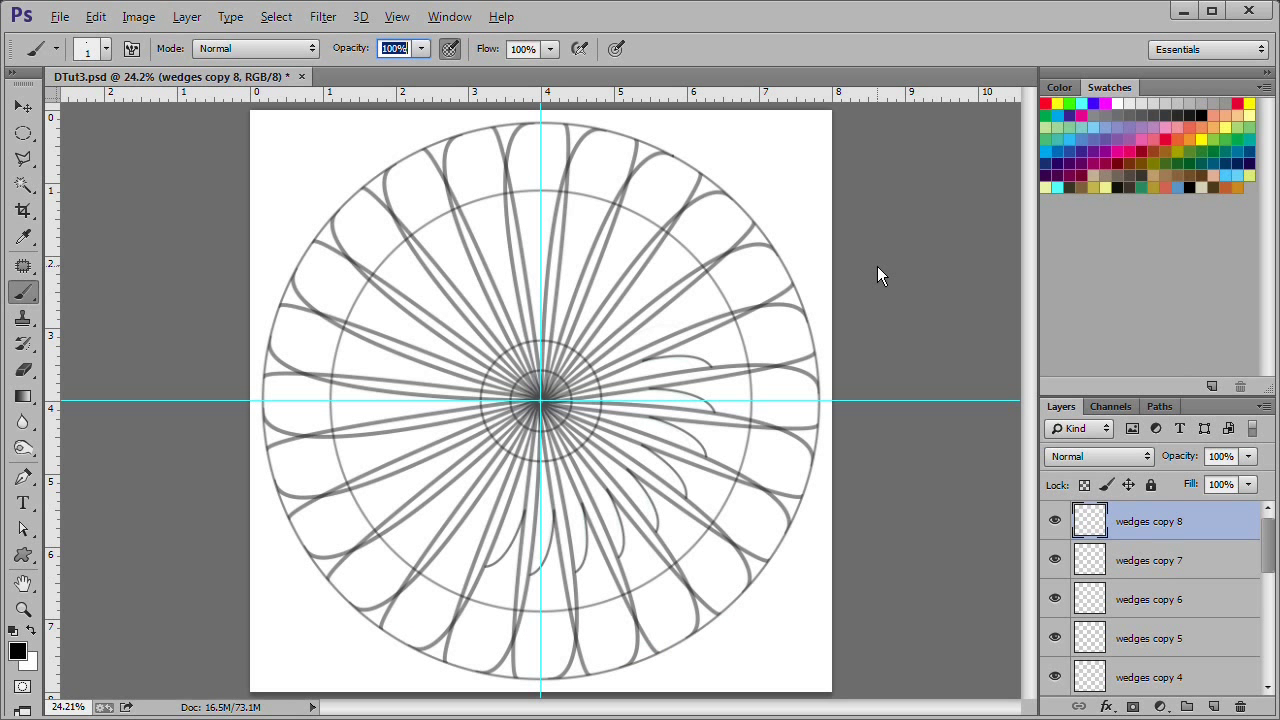
key(ctrl+alt+shift+t)
key(ctrl+alt+shift+t)
key(ctrl+alt+shift+t)
key(ctrl+alt+shift+t)
key(ctrl+alt+shift+t)
key(ctrl+alt+shift+t)
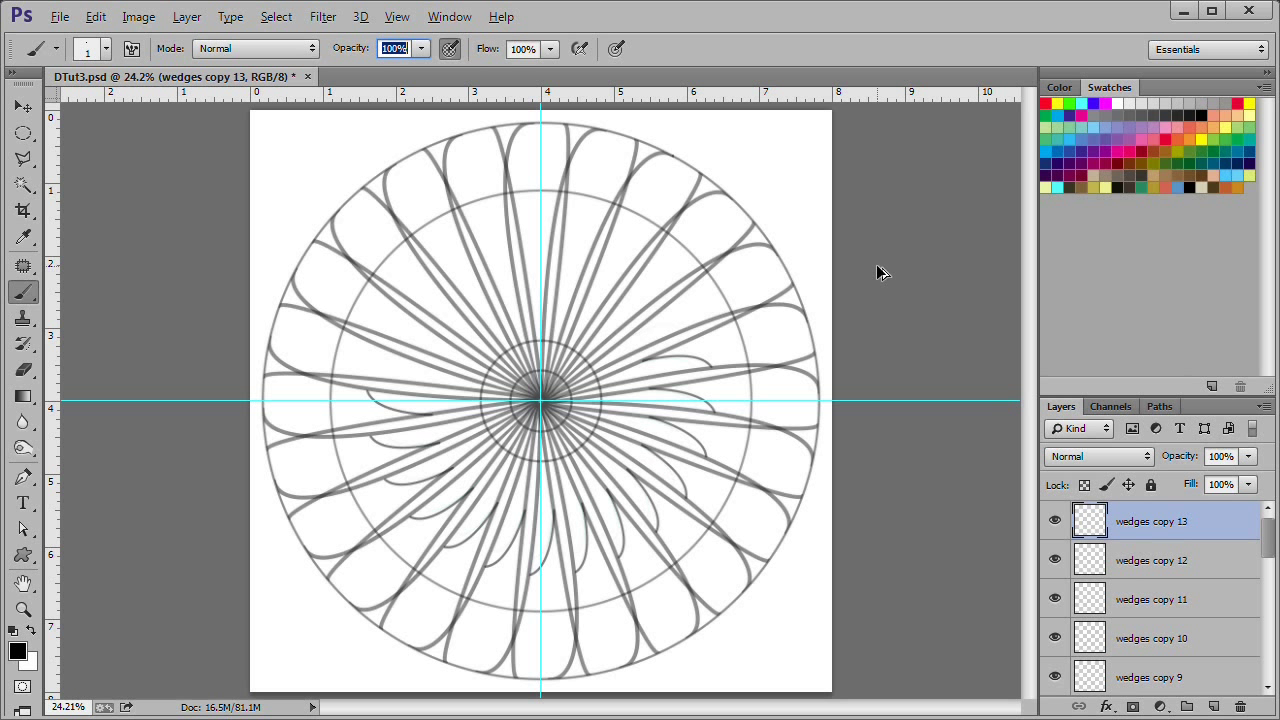
key(ctrl+alt+shift+t)
key(ctrl+alt+shift+t)
key(ctrl+alt+shift+t)
key(ctrl+alt+shift+t)
key(ctrl+alt+shift+t)
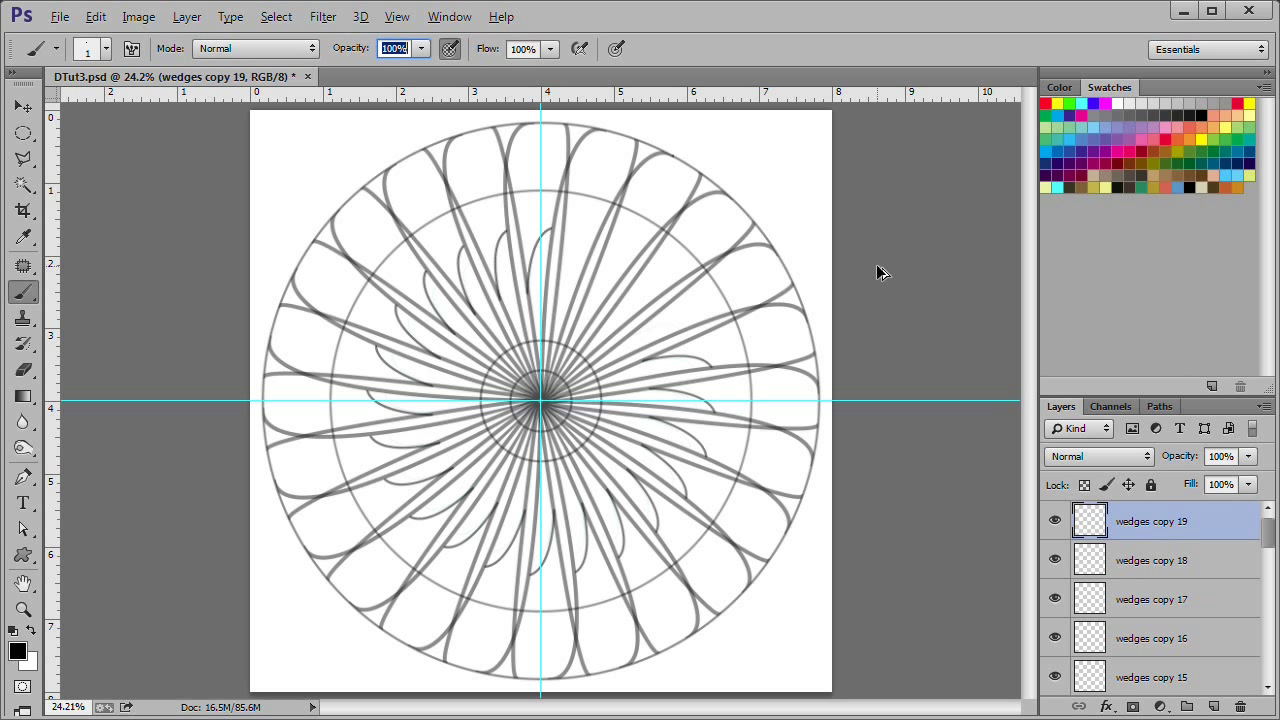
key(ctrl+alt+shift+t)
key(ctrl+alt+shift+t)
key(ctrl+alt+shift+t)
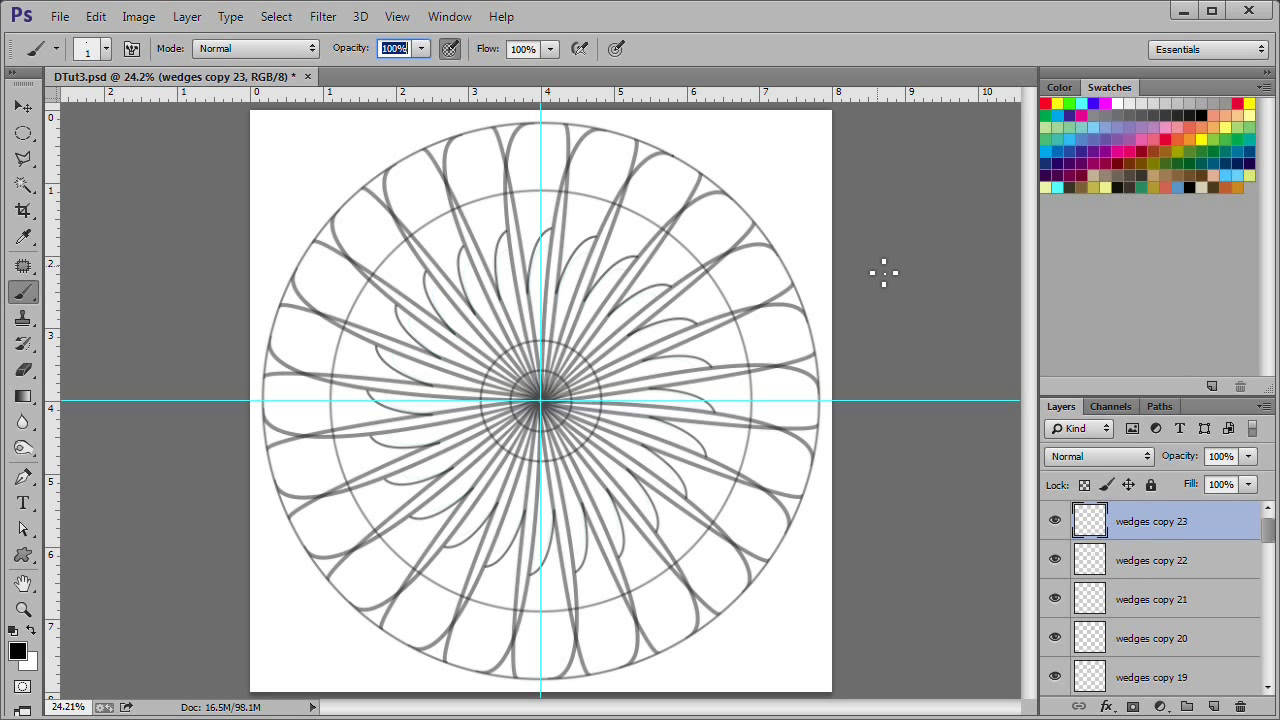
key(ctrl+0)
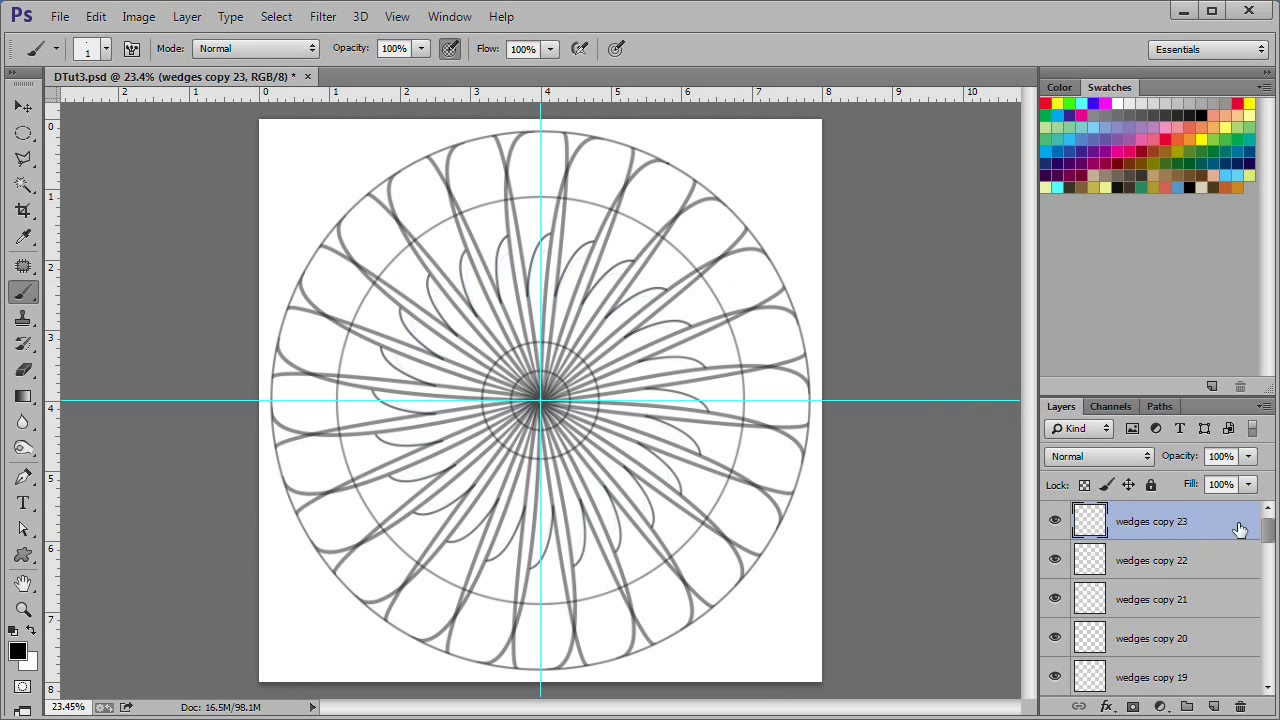
Select all the wedge layers and convert them into a single smart object
drag(1274, 537, 1268, 667)
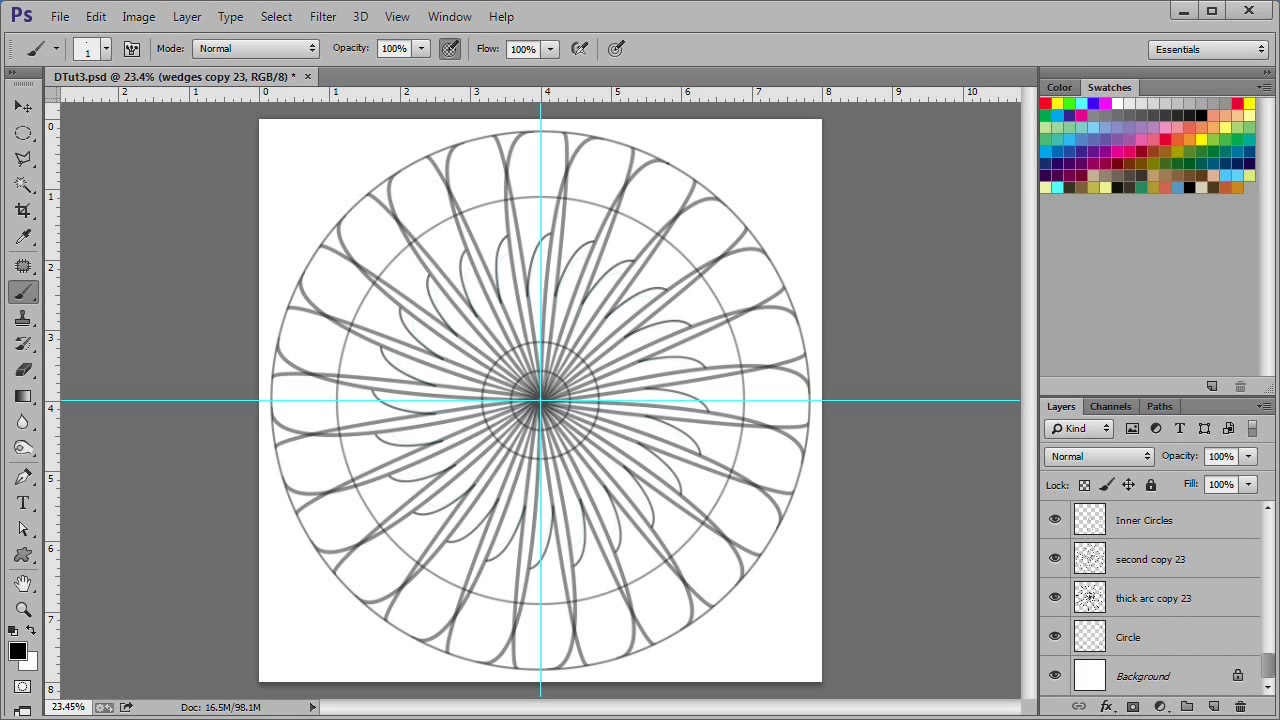
scroll(1150, 598, up, 1)
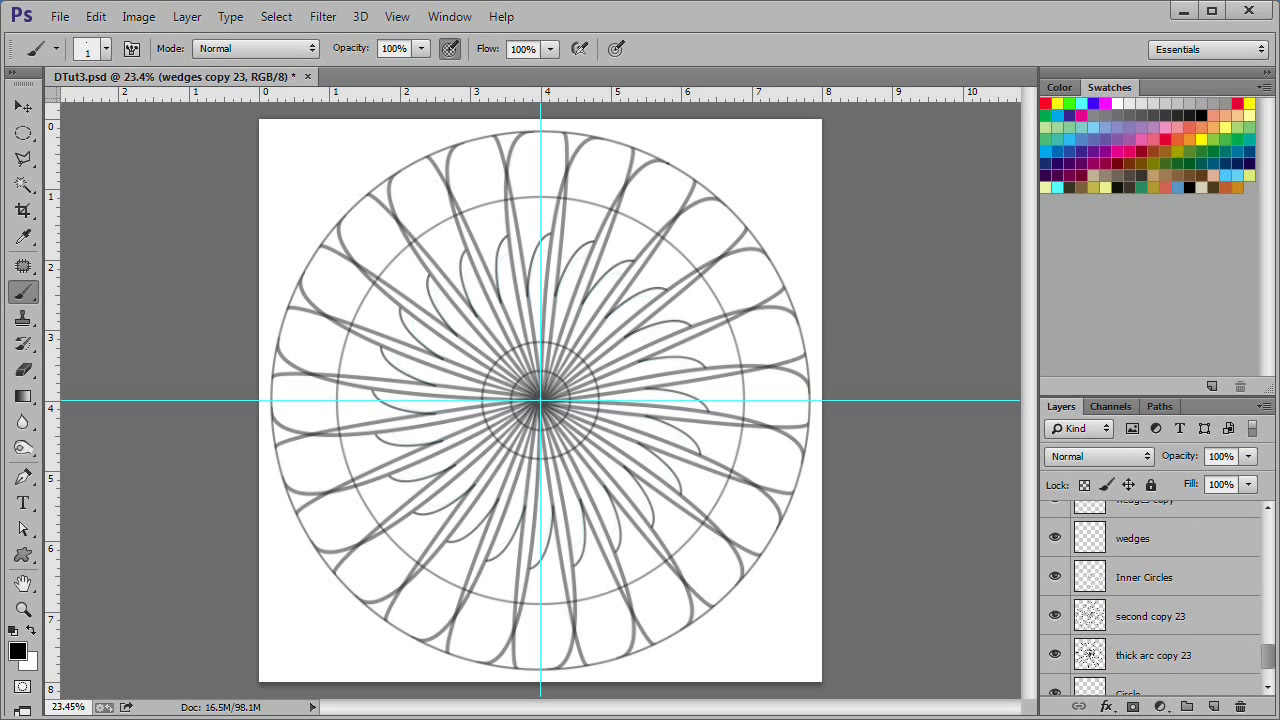
shift+click(1173, 549)
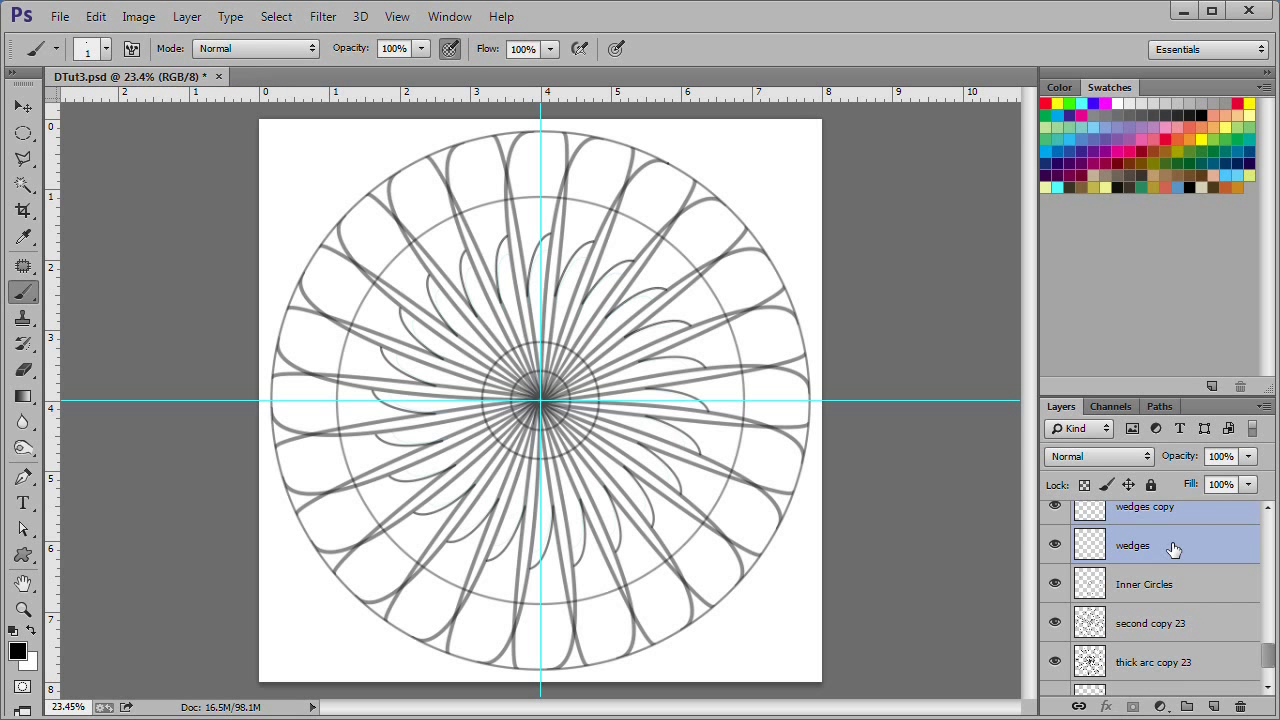
right_click(1170, 544)
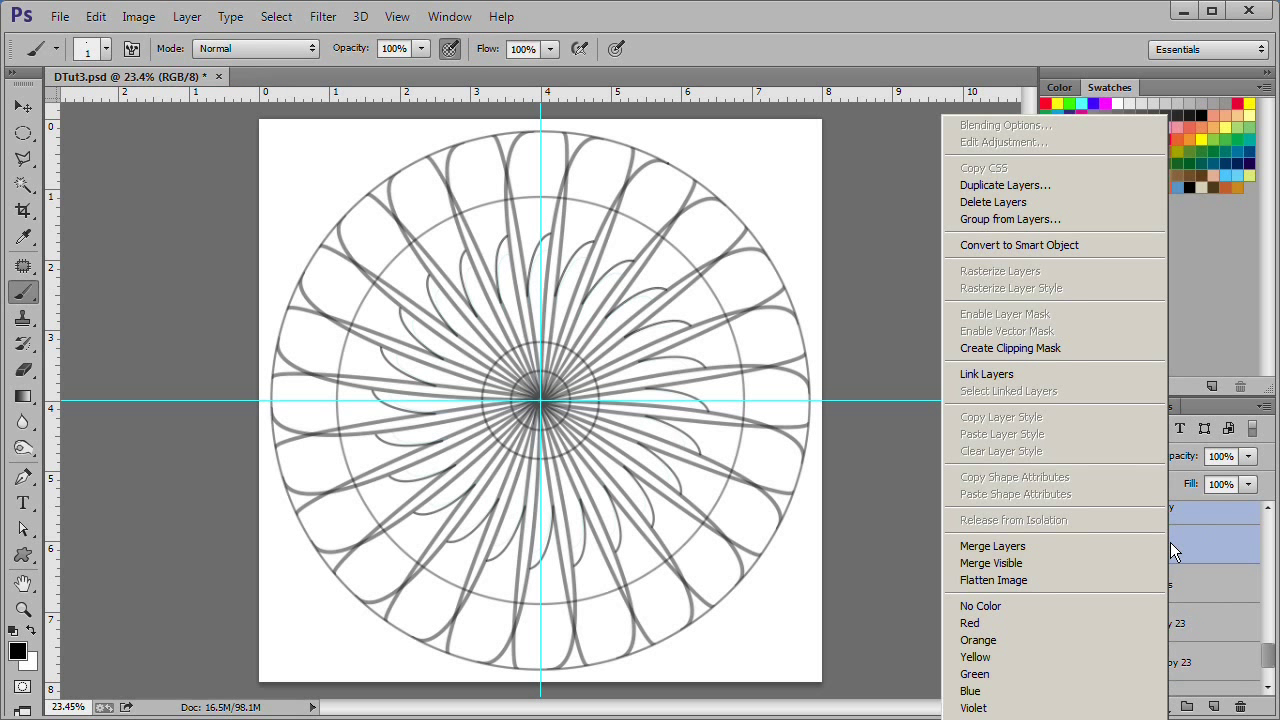
click(1057, 246)
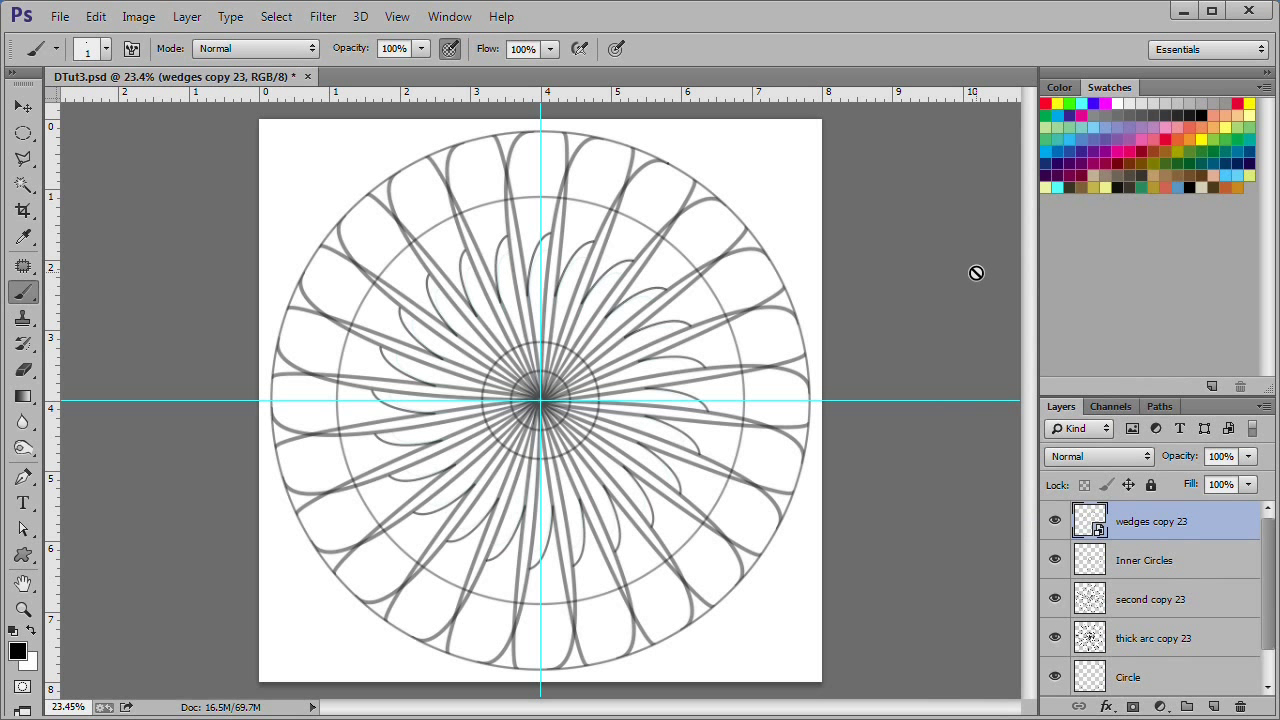
scroll(566, 449, up, 10)
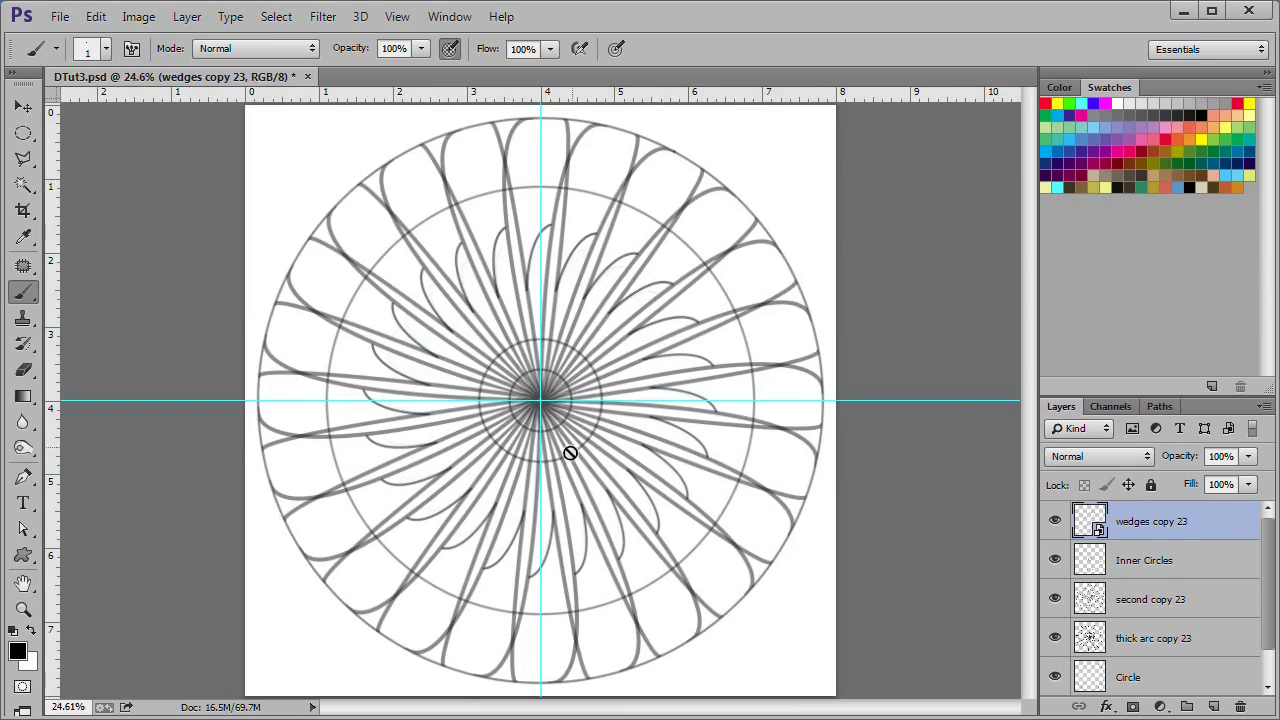
With the Move tool, nudge the wedge ring up and right onto the guide intersection
scroll(547, 387, up, 10)
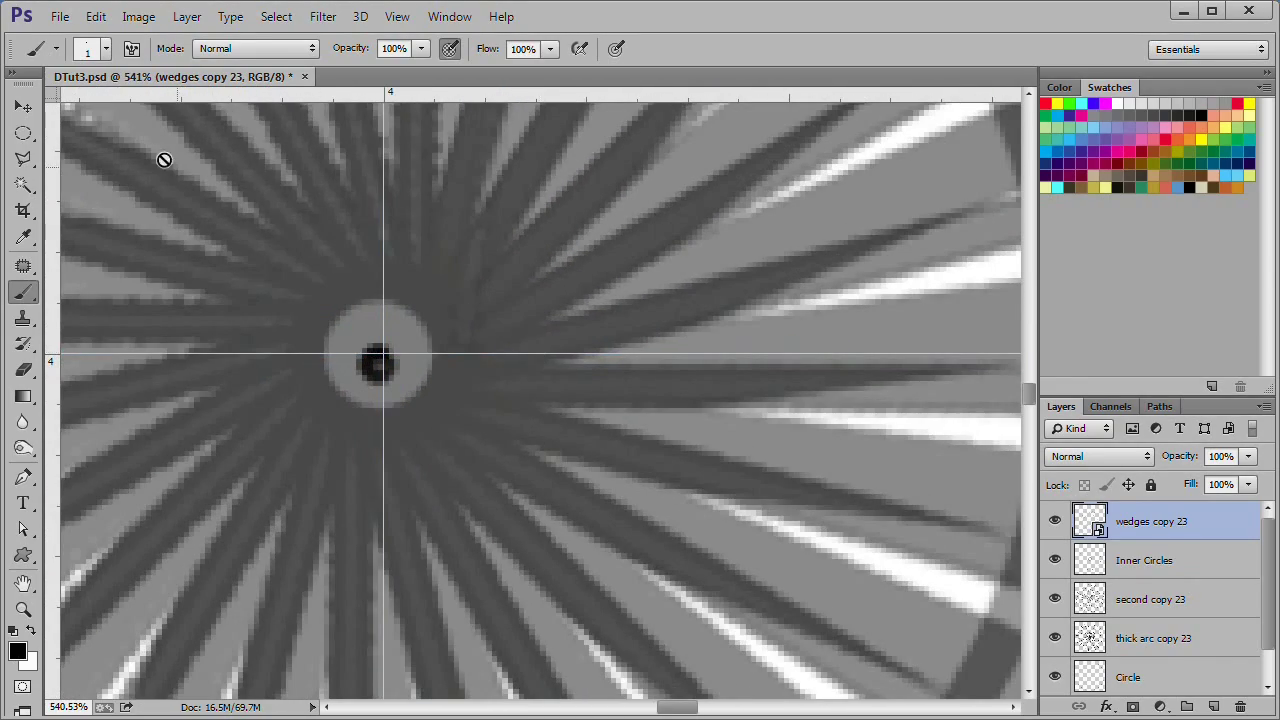
click(24, 106)
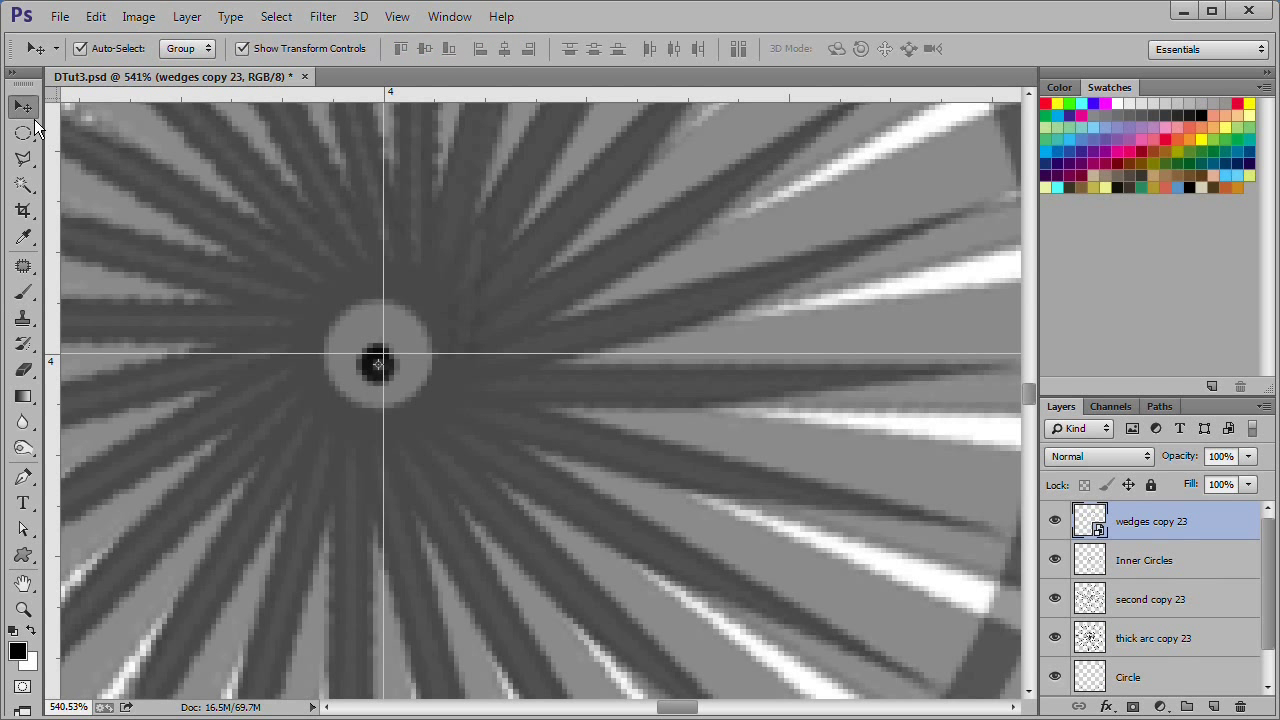
key(Up)
key(Up)
key(Right)
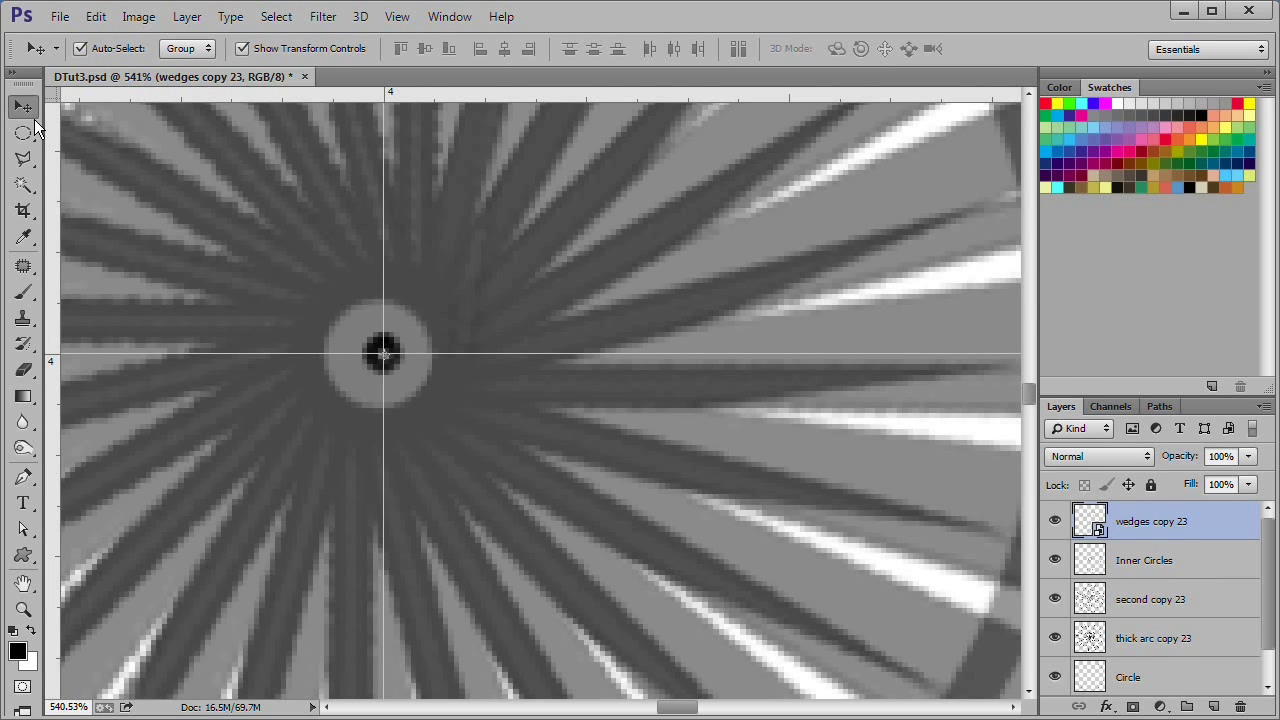
scroll(543, 271, down, 3)
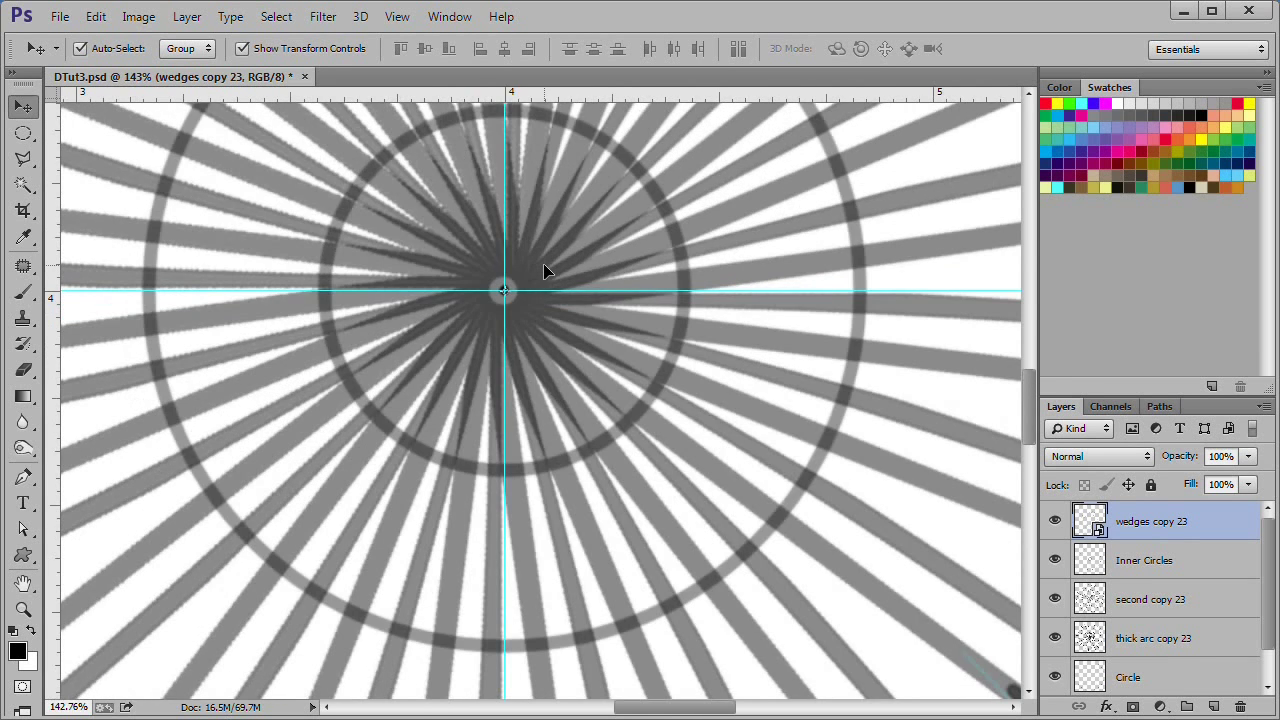
scroll(543, 263, down, 8)
scroll(543, 263, up, 1)
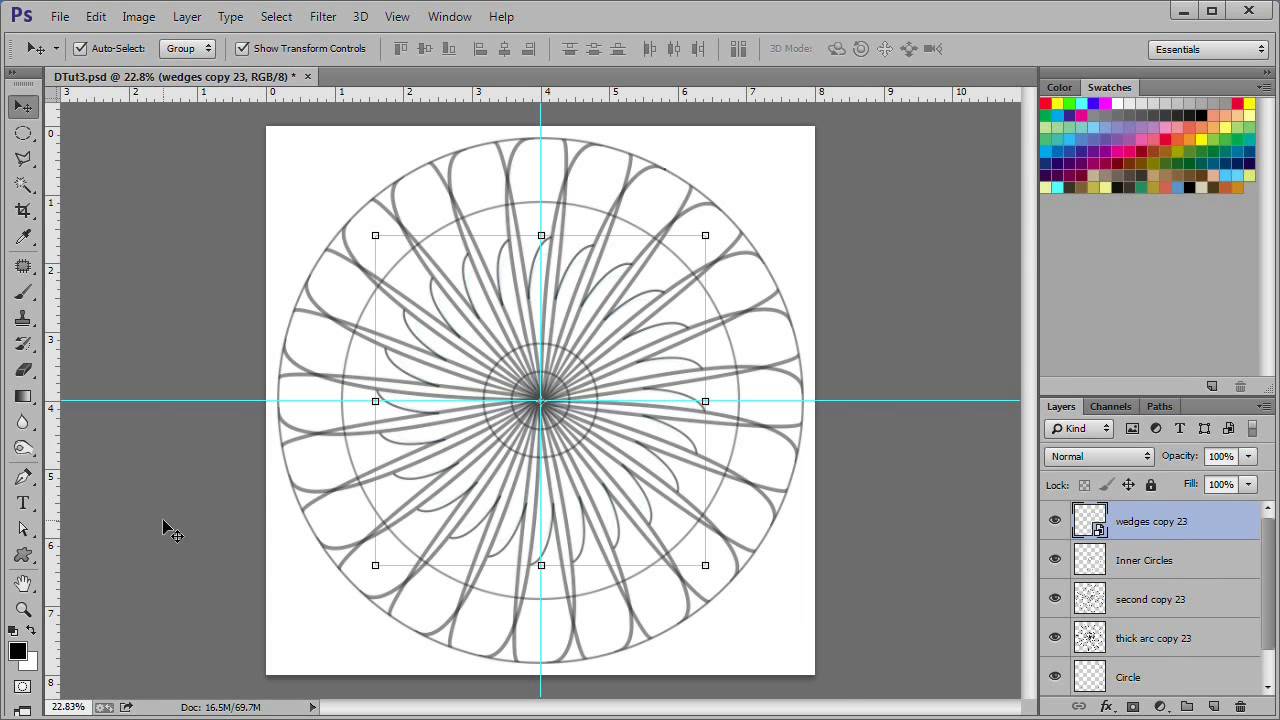
click(25, 584)
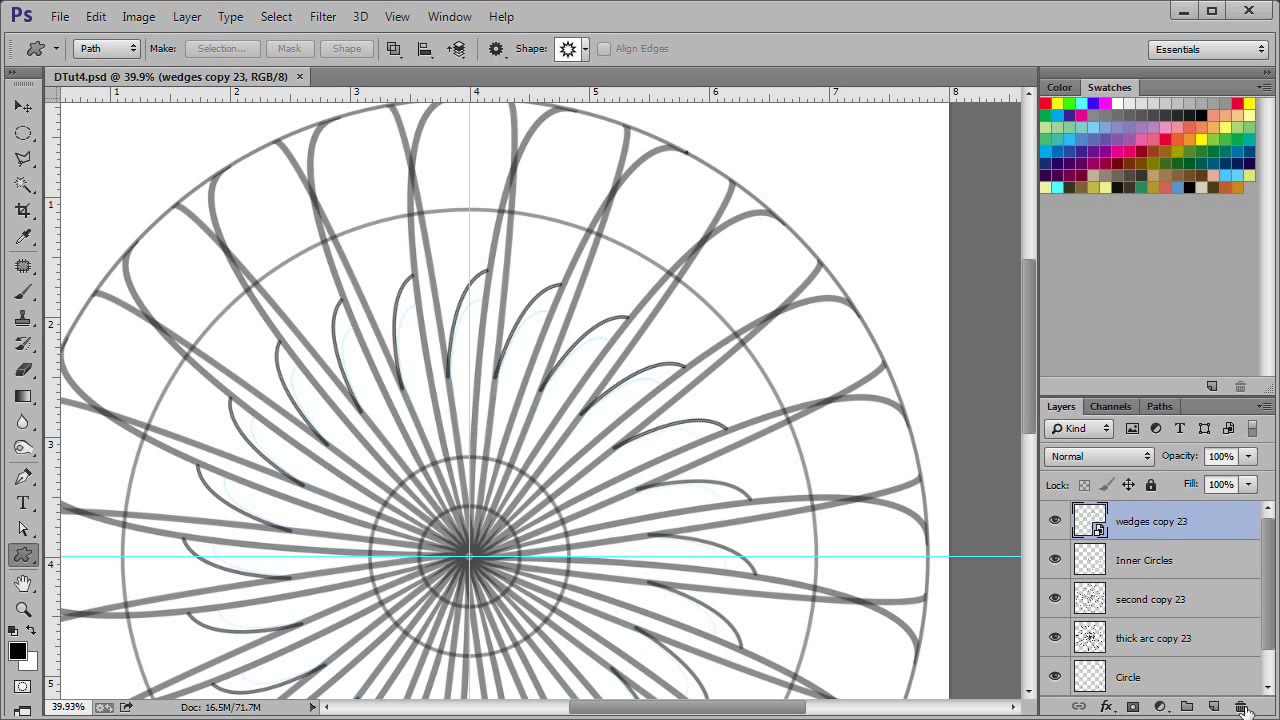
Add a new layer named Star
click(1212, 707)
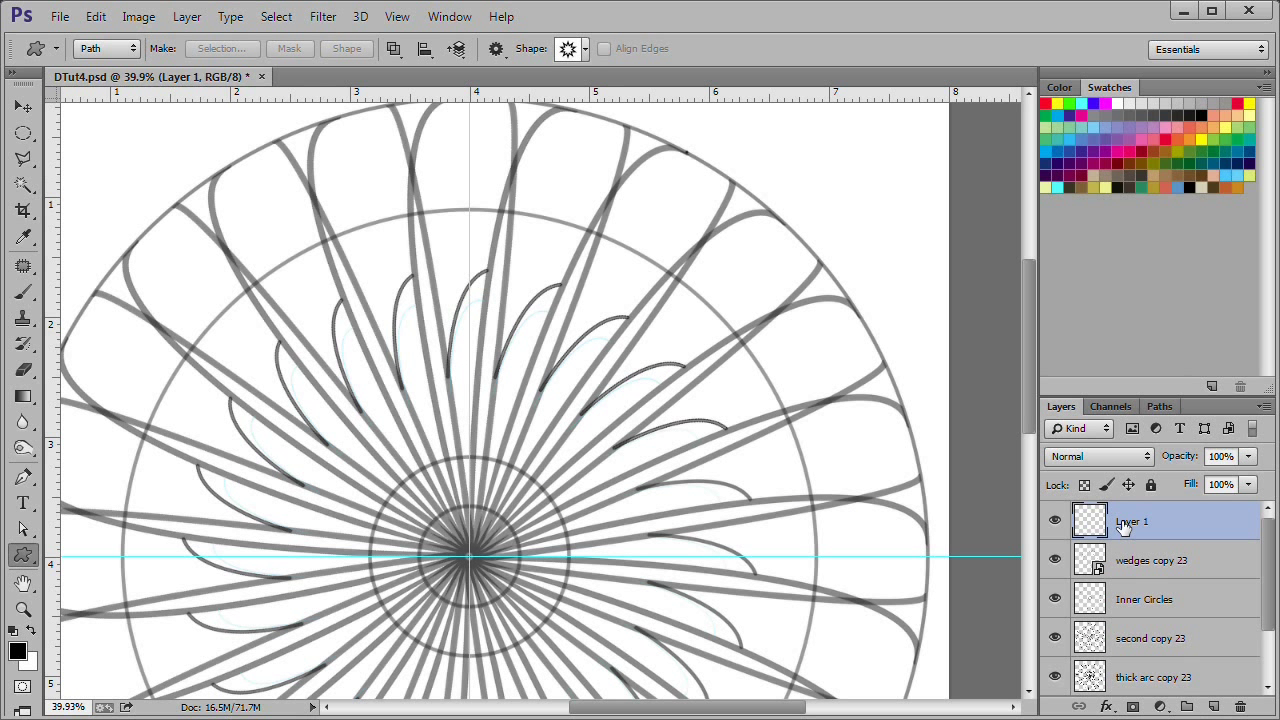
double_click(1133, 523)
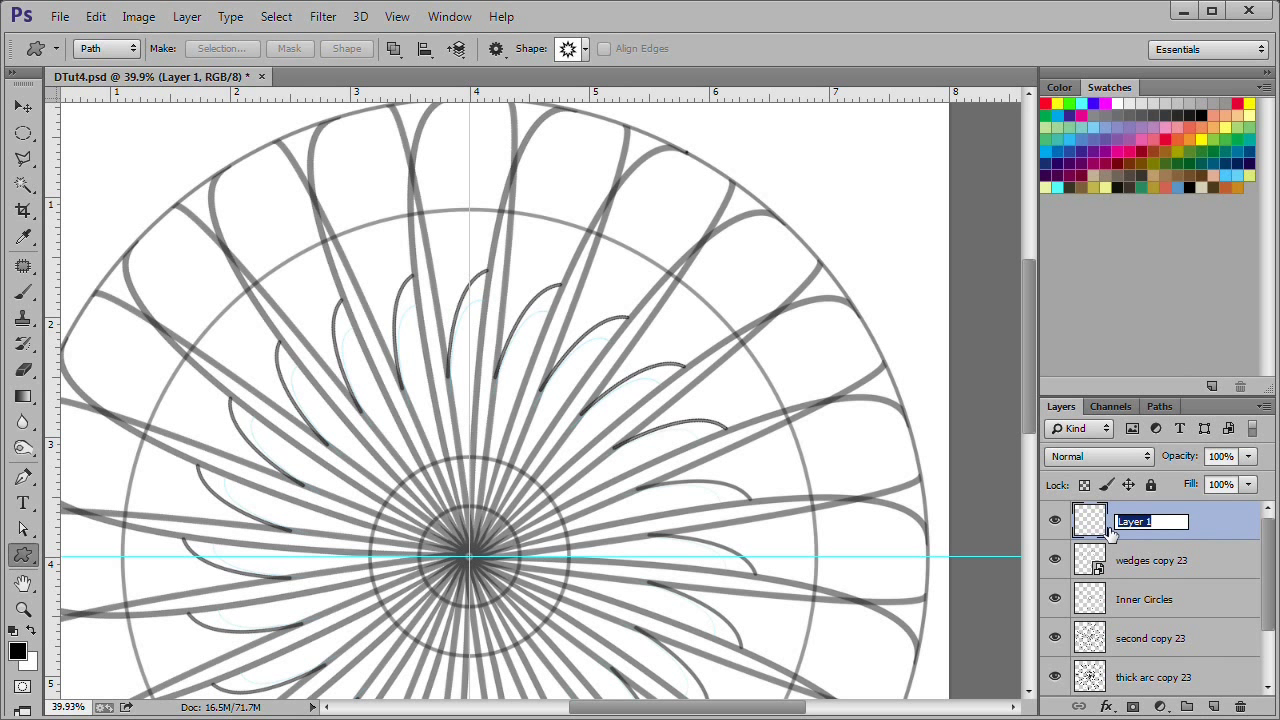
text(Star)
key(Return)
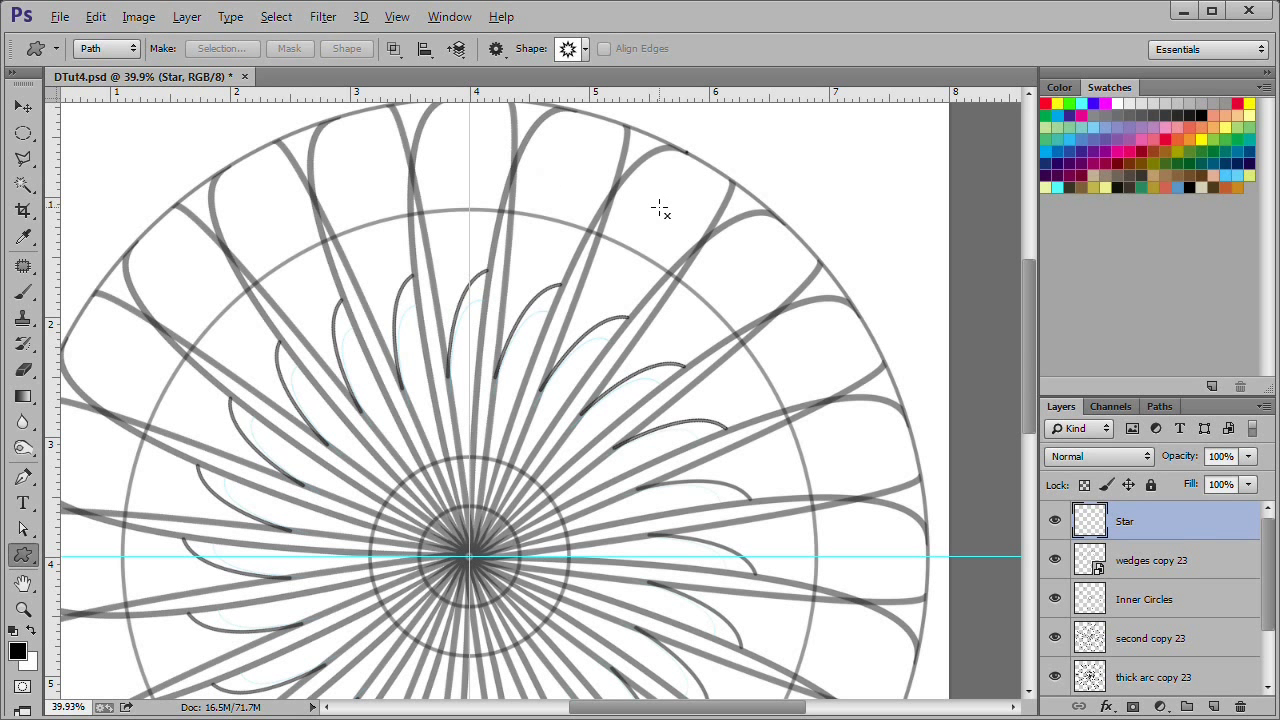
Draw a small star path near the ring's top-right and stroke it with the brush
drag(663, 206, 700, 246)
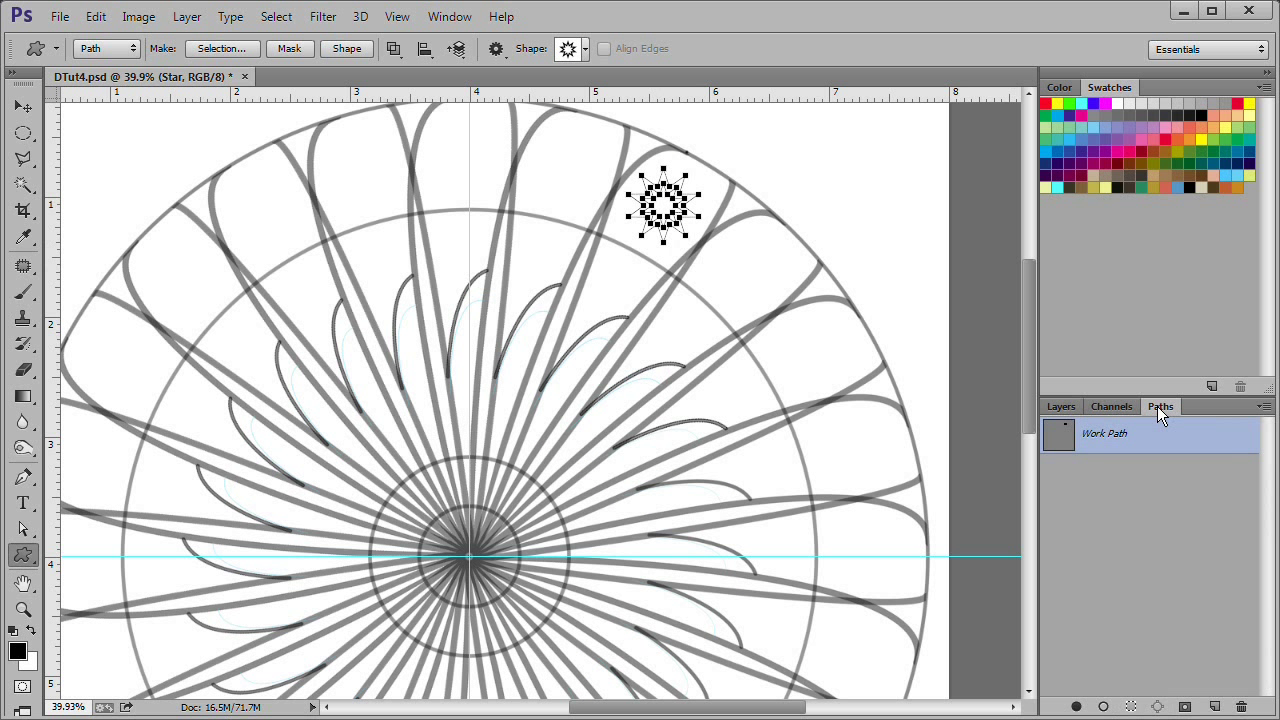
right_click(1159, 435)
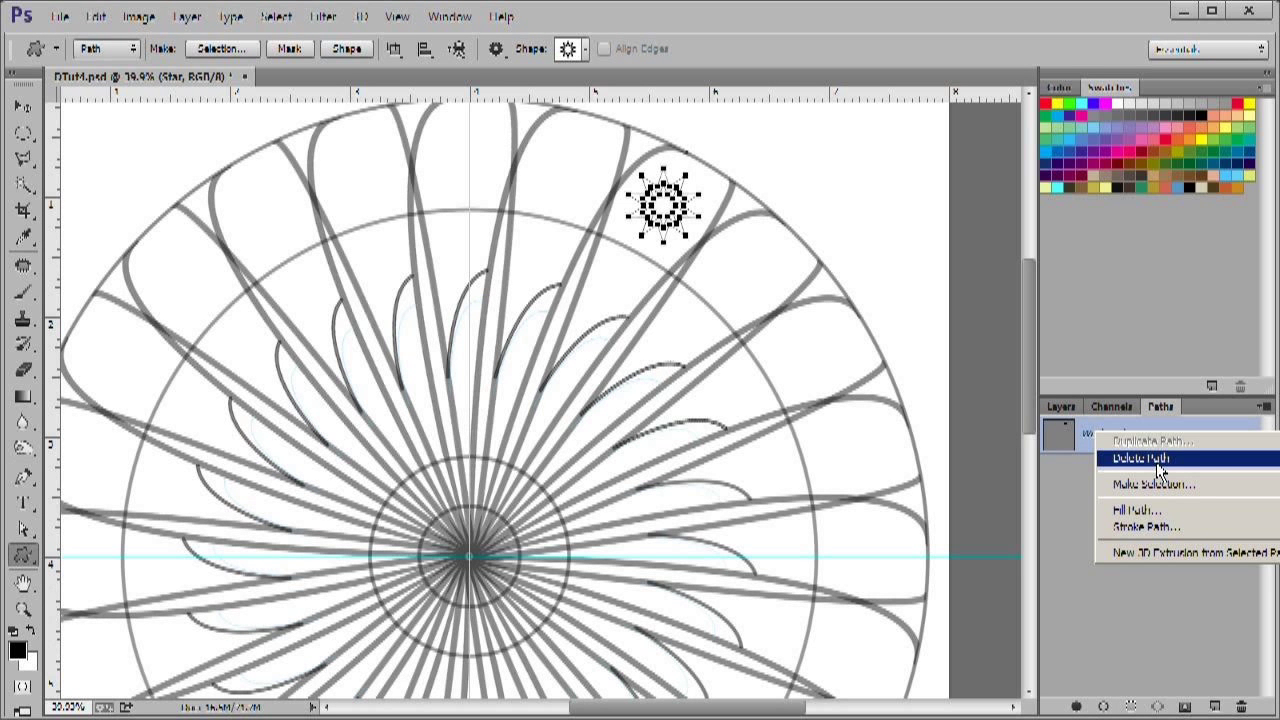
click(1173, 525)
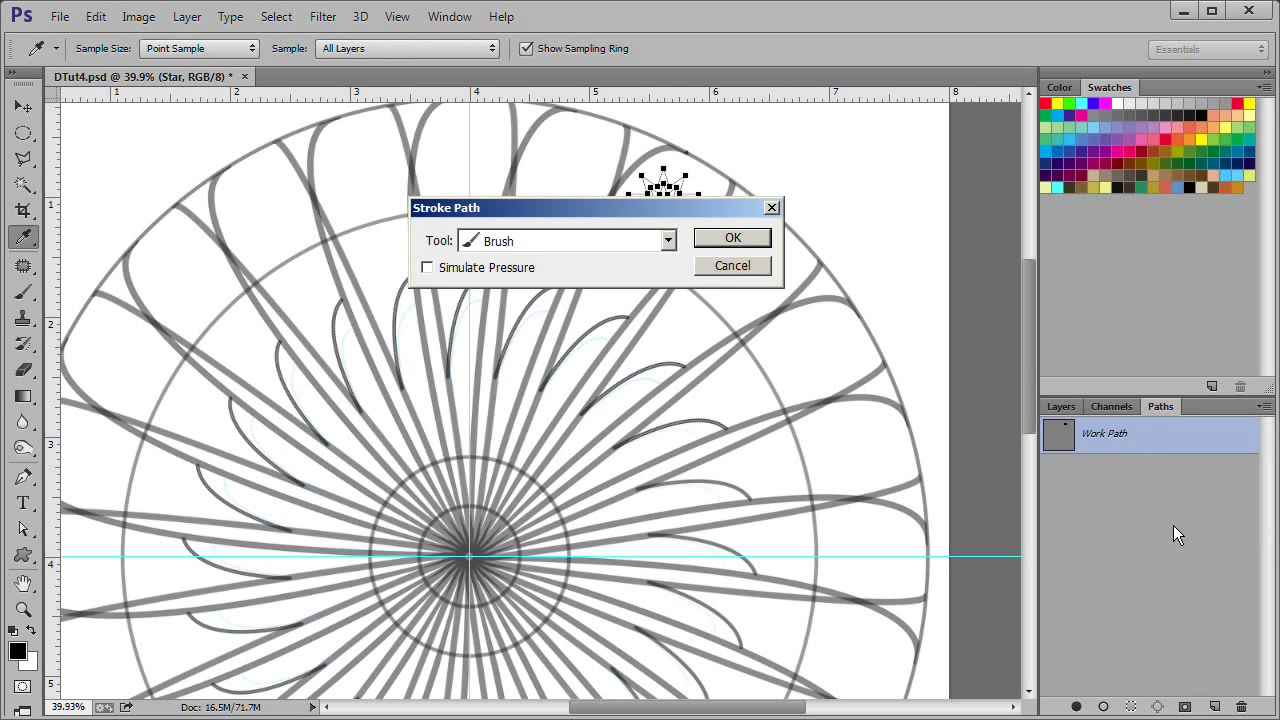
click(732, 240)
key(u)
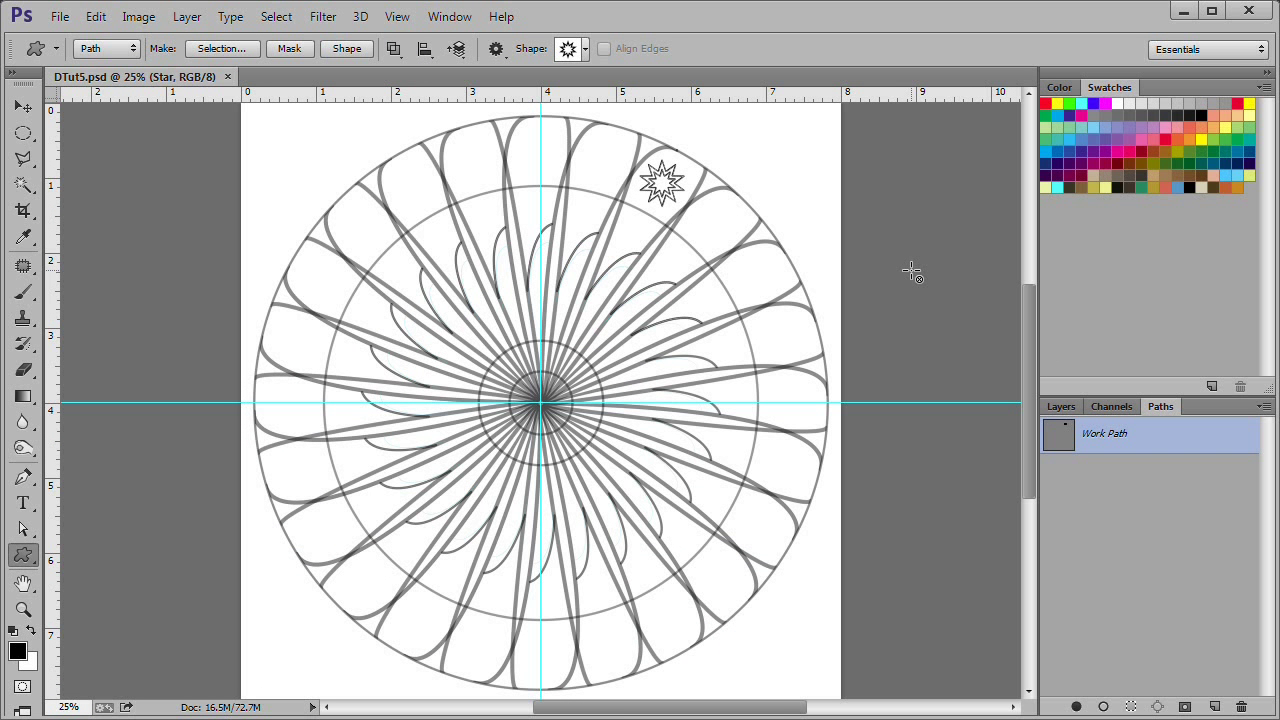
click(1062, 407)
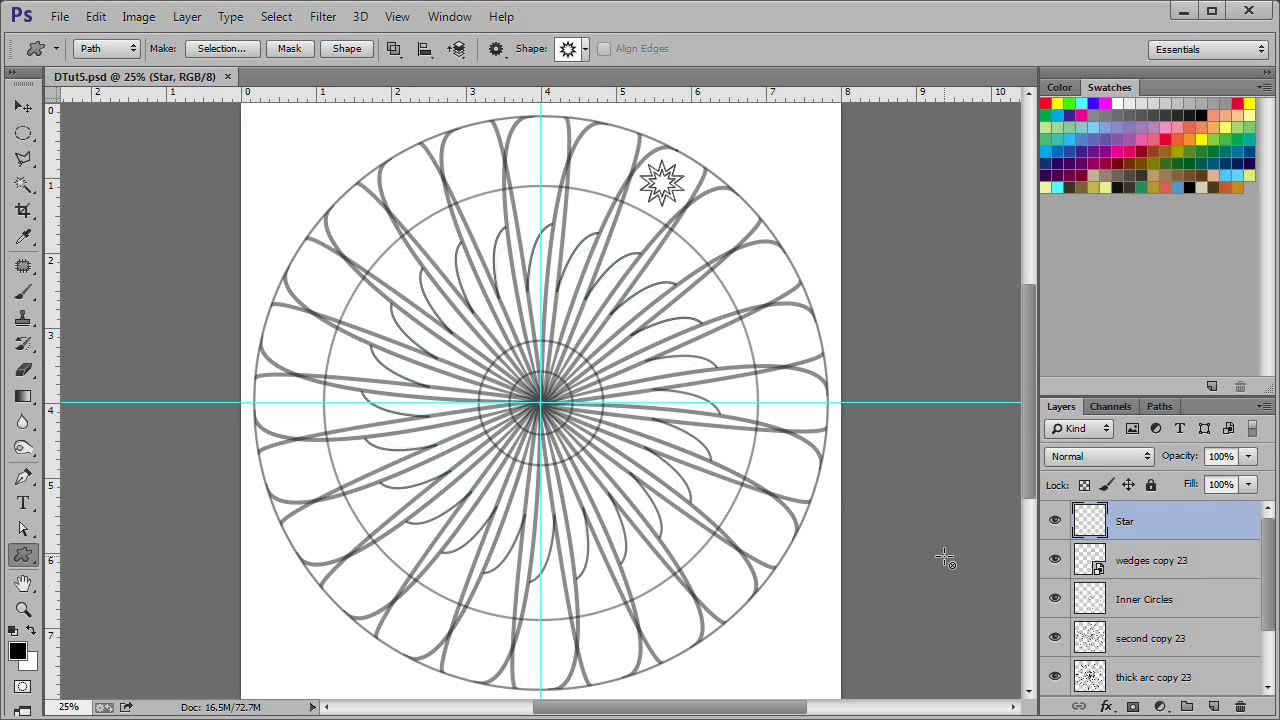
Add a new empty layer above Star and name it Wave
click(1212, 707)
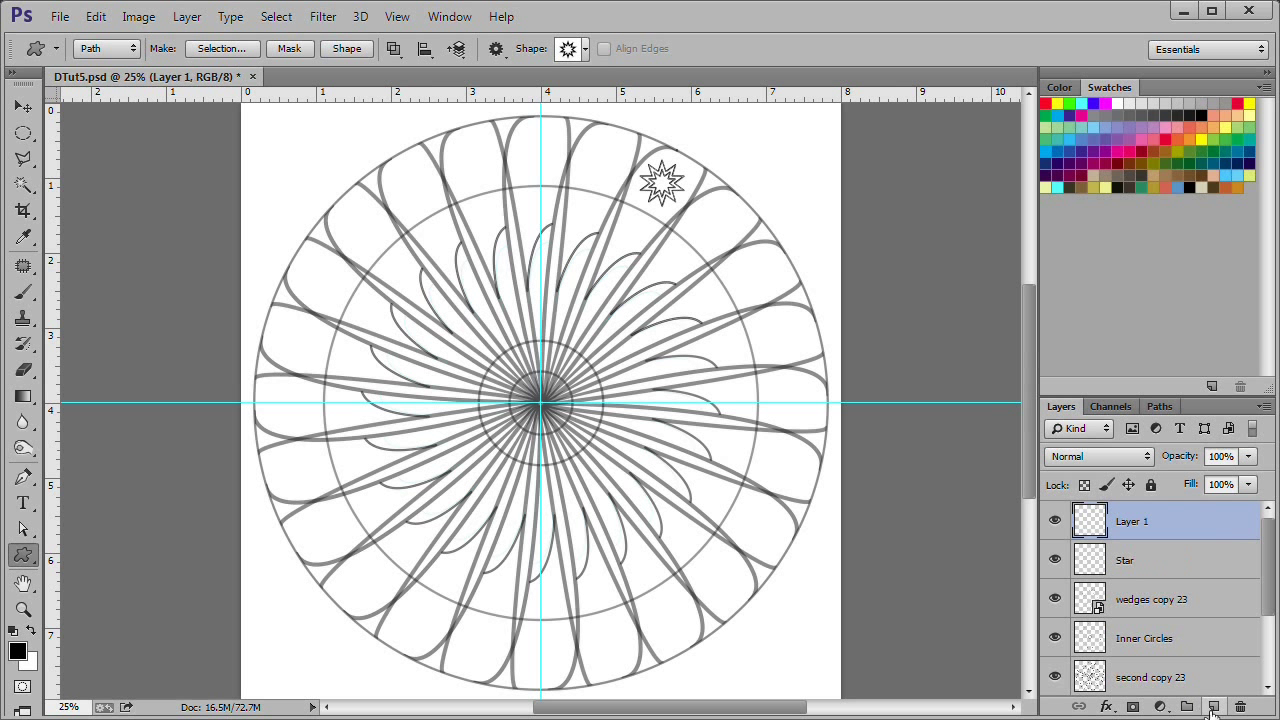
double_click(1130, 521)
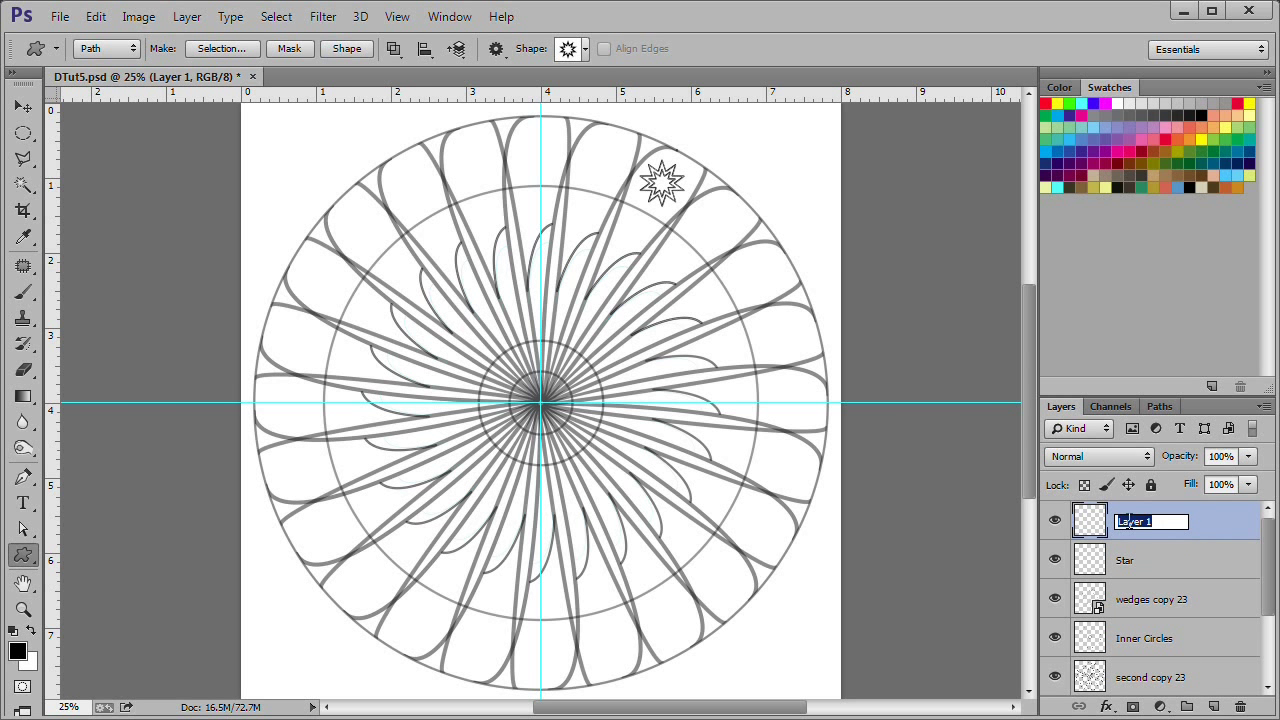
click(1130, 521)
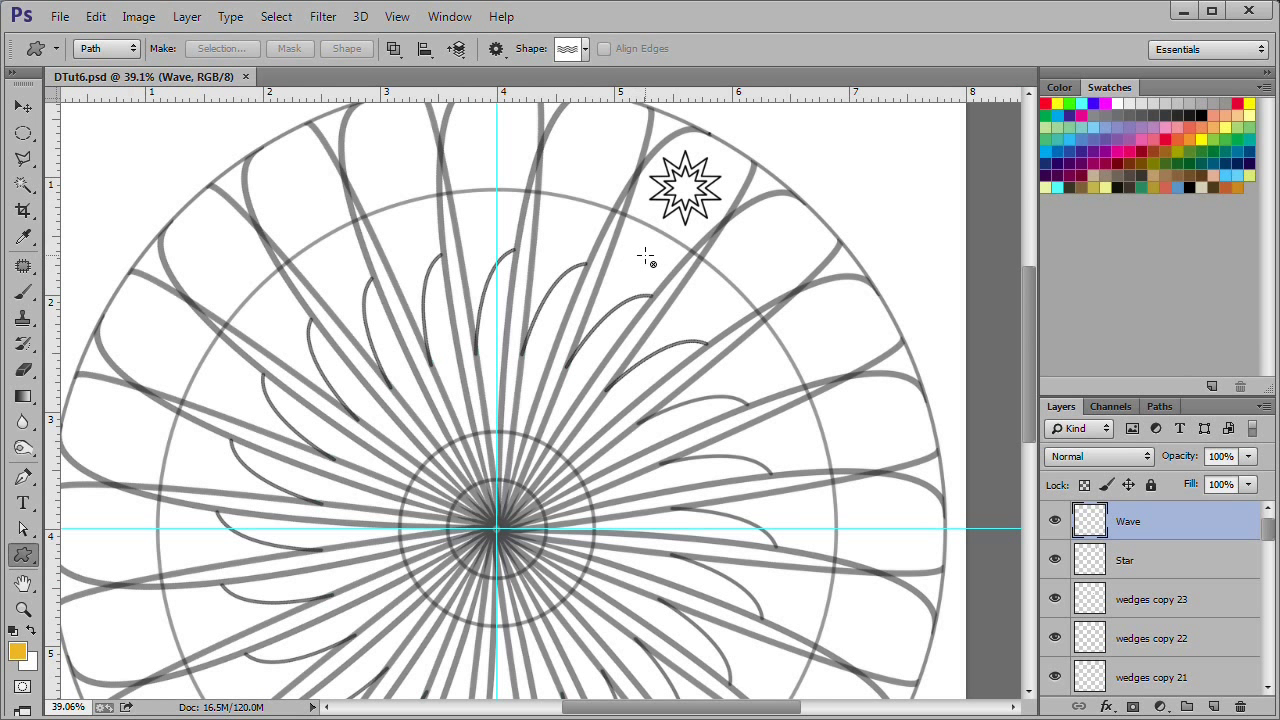
Draw a small Wave custom-shape path just below the star
drag(622, 250, 665, 293)
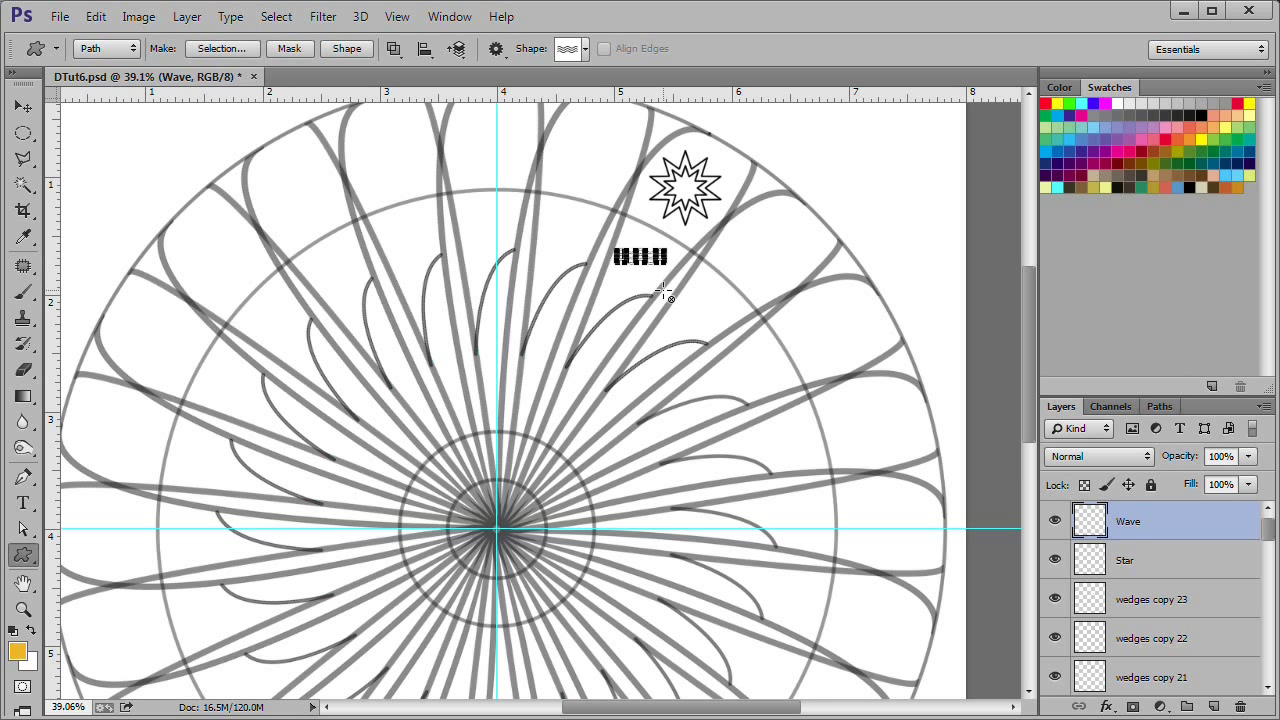
click(1163, 408)
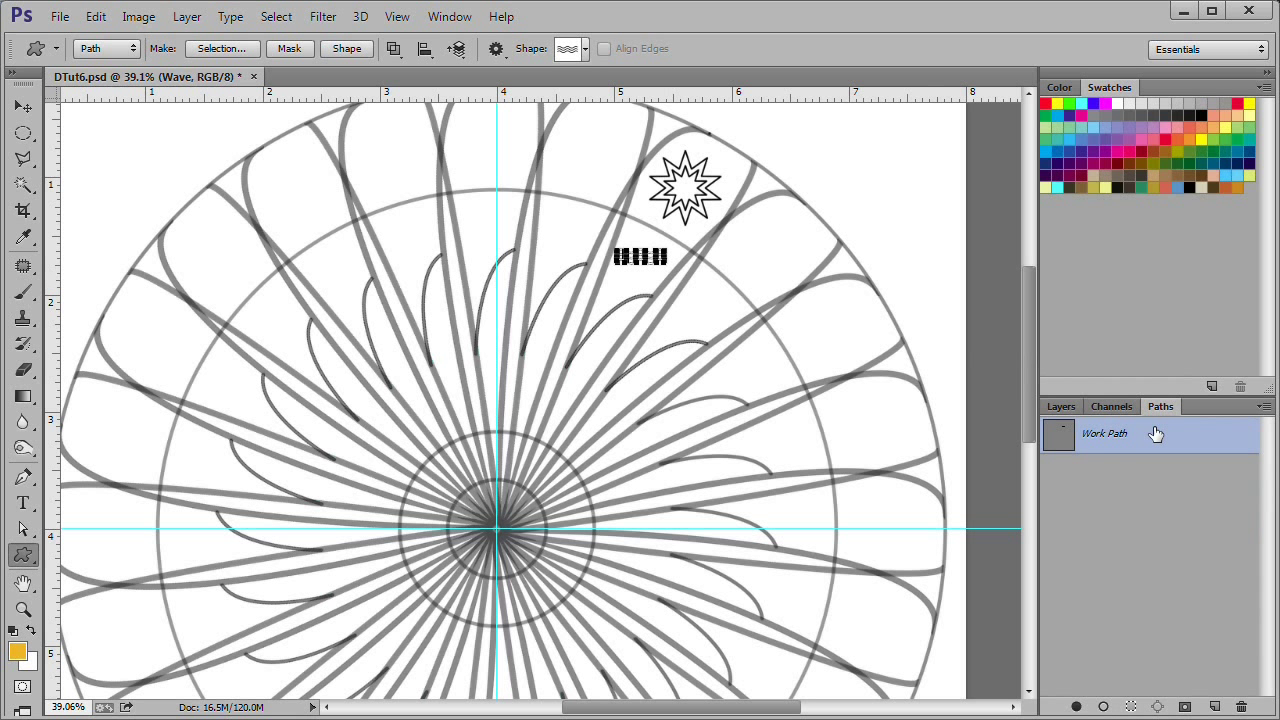
Fill the wave work path with the orange-yellow foreground colour, then deselect the path
right_click(1156, 433)
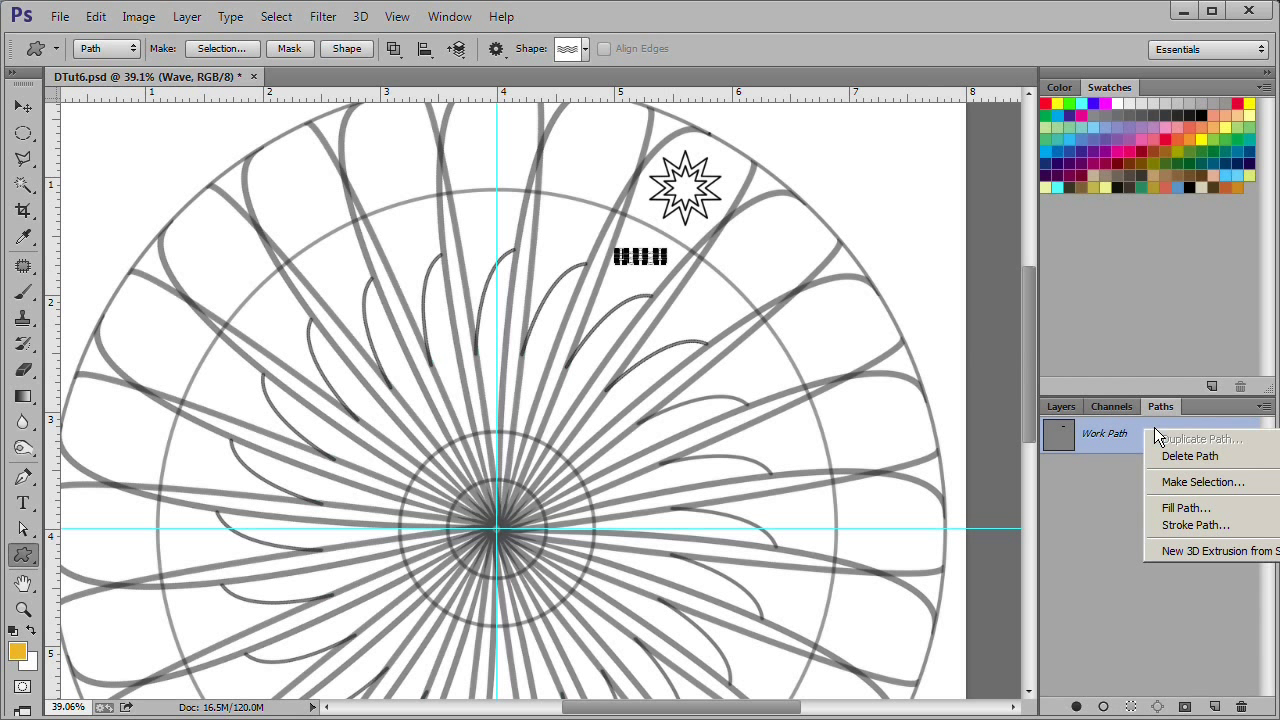
click(1195, 510)
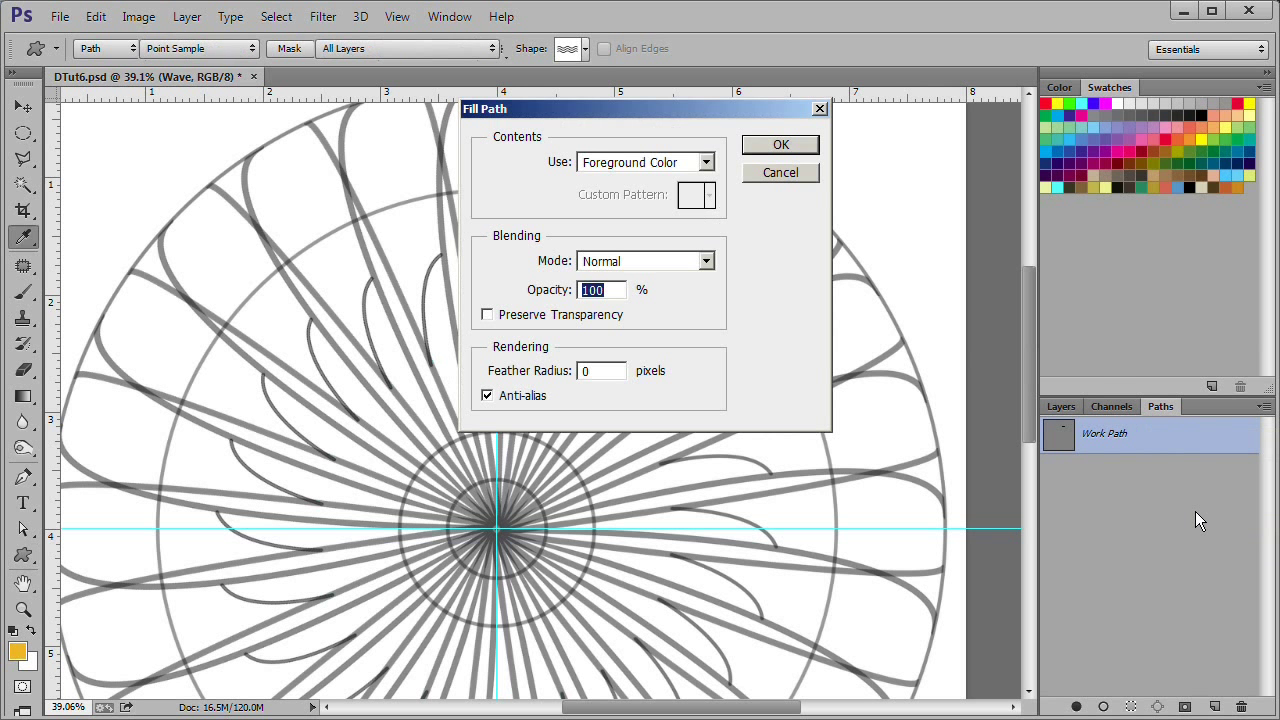
click(790, 147)
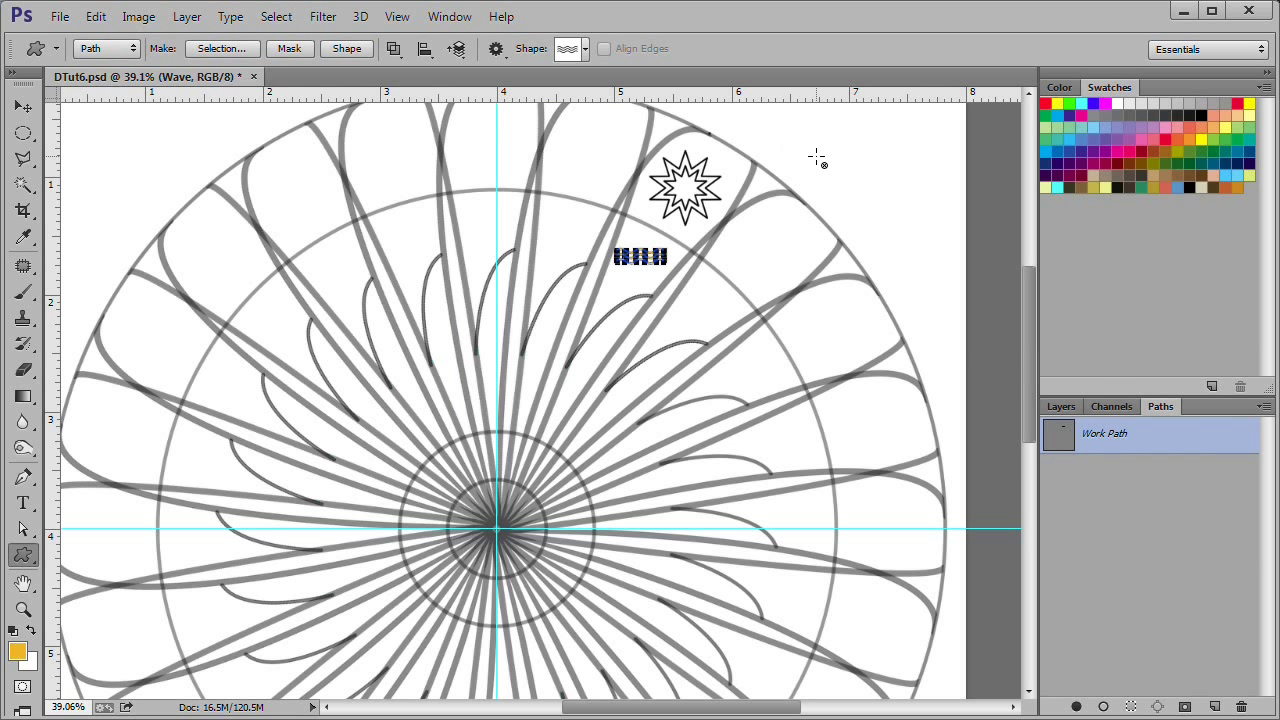
click(1101, 488)
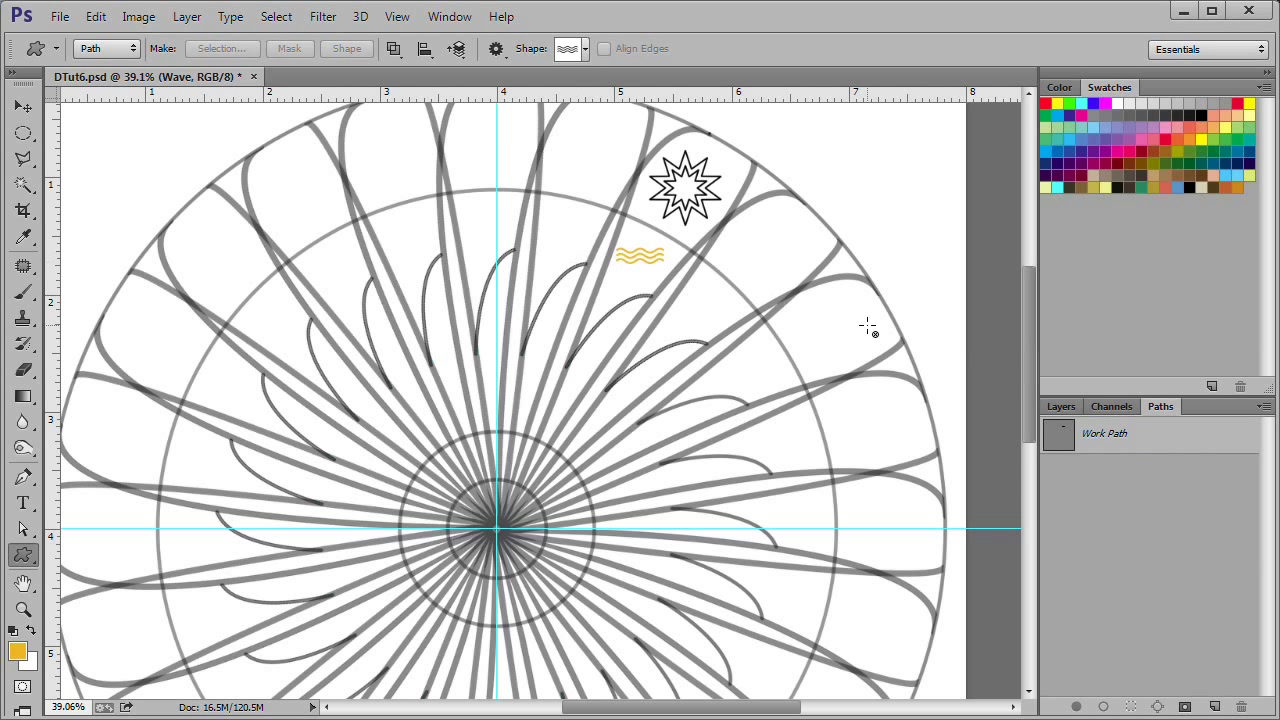
click(1061, 407)
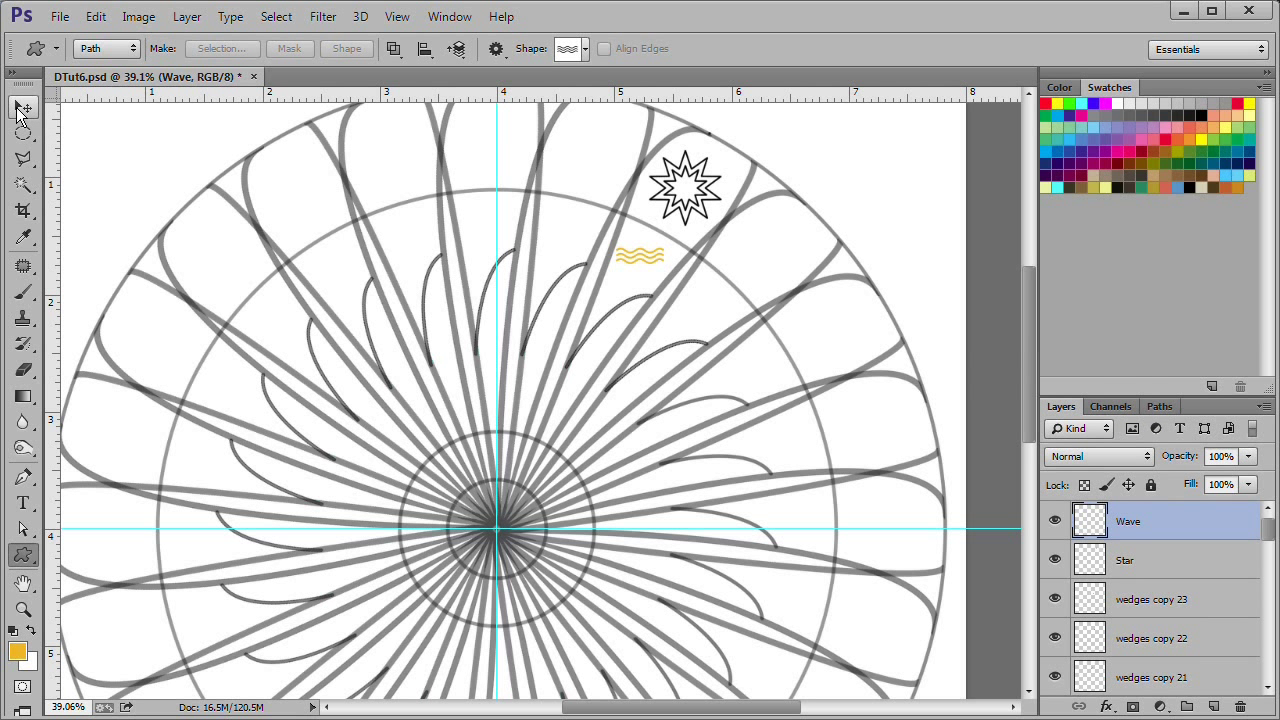
Rotate the golden wave about 27.6° to follow the rim and commit the transform
click(16, 108)
scroll(645, 238, up, 3)
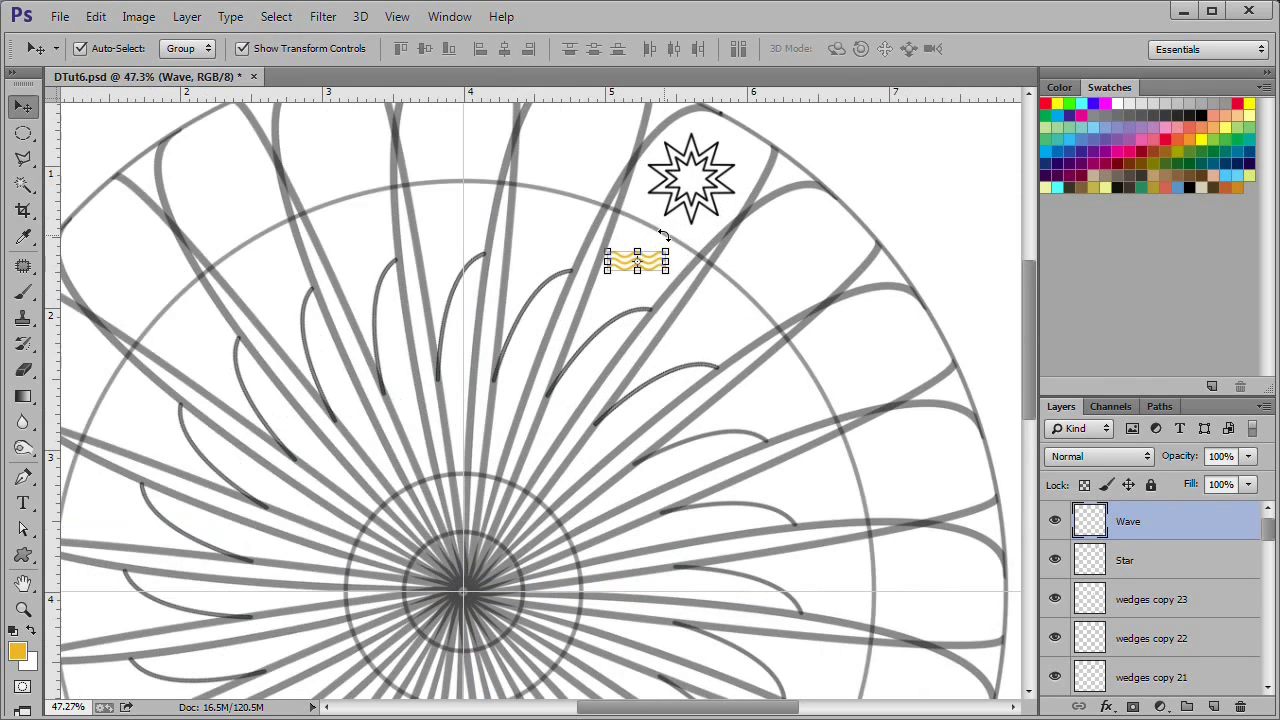
drag(672, 249, 692, 296)
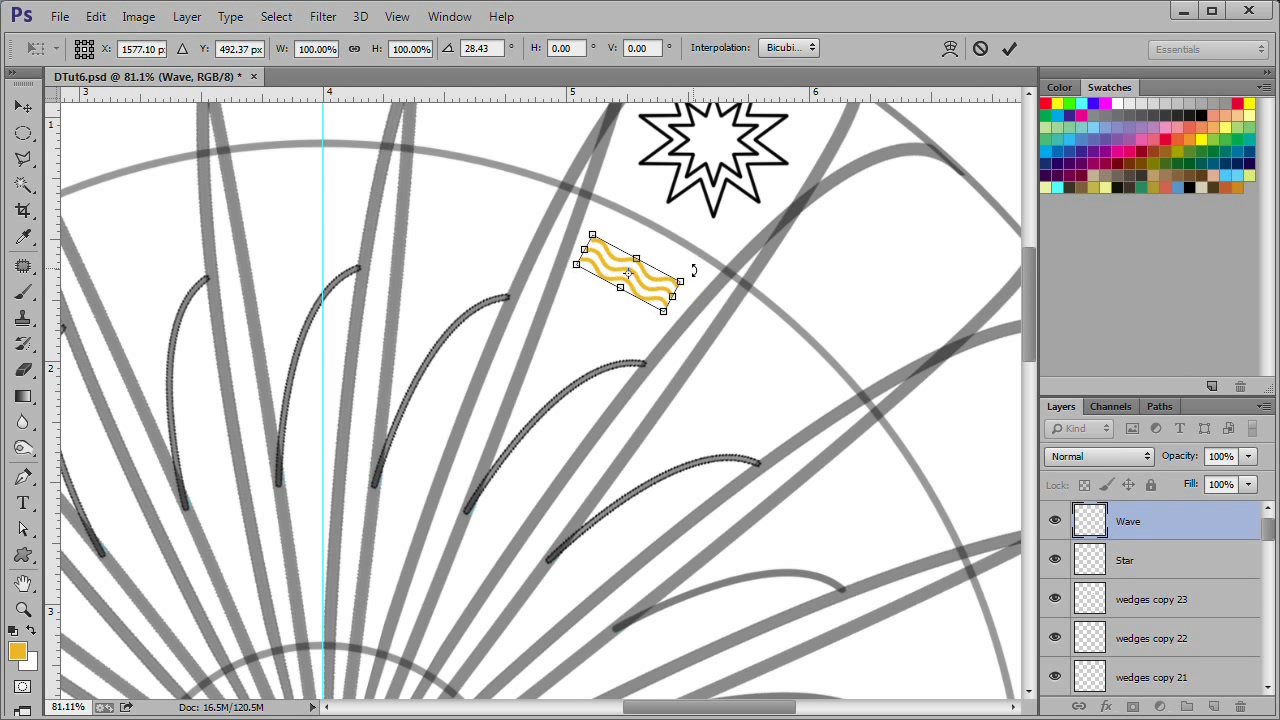
drag(694, 266, 694, 268)
click(1008, 48)
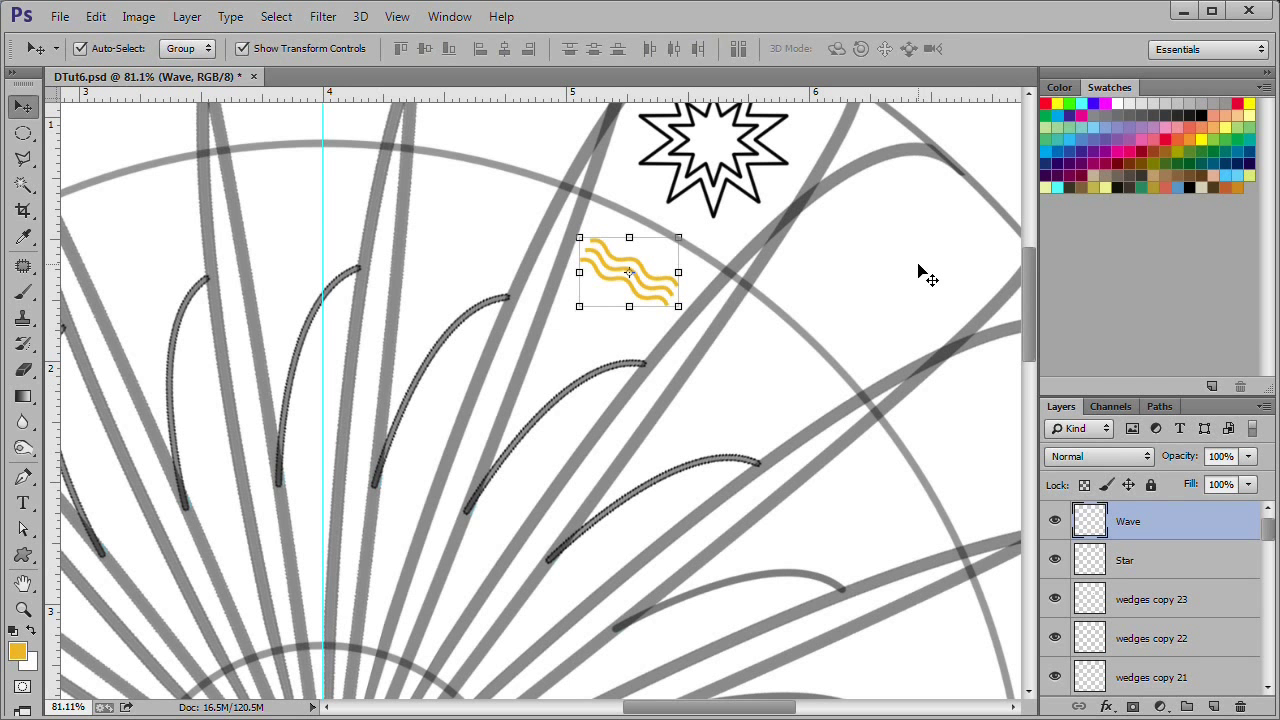
key(ctrl+0)
key(m)
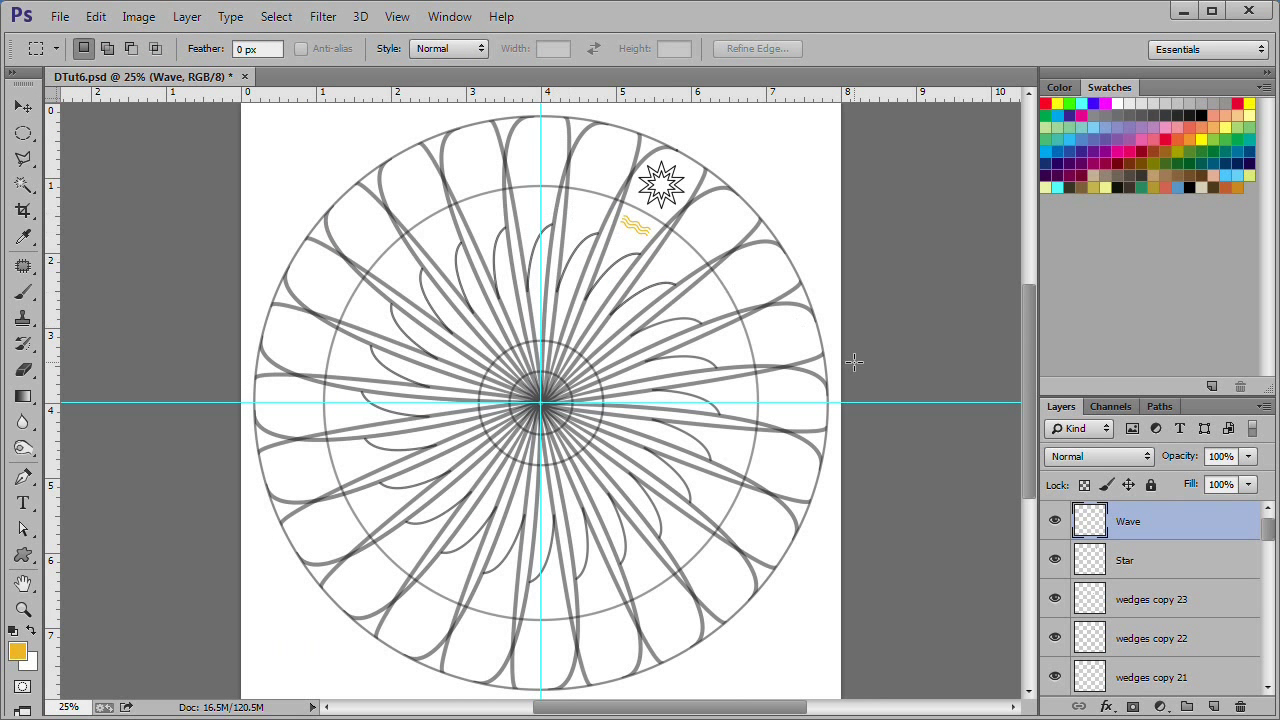
Create a new layer named Star Color directly beneath the Star layer
click(1157, 565)
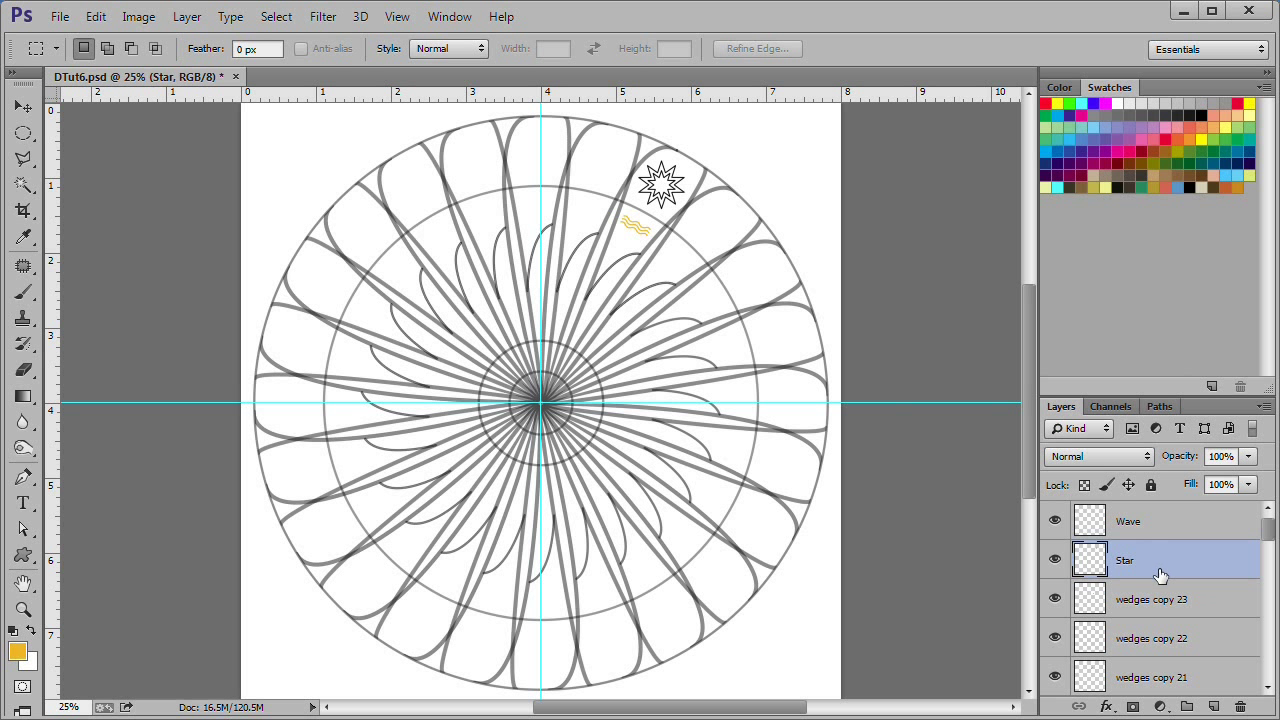
click(1213, 707)
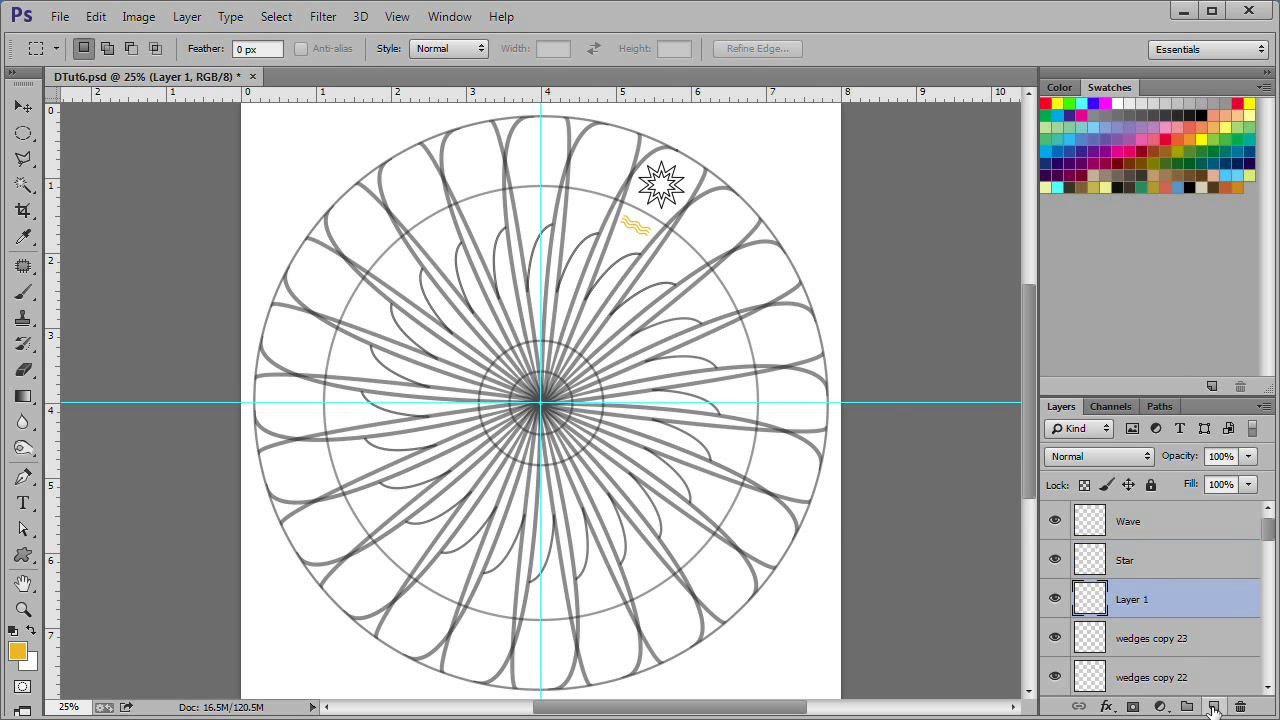
double_click(1132, 602)
text(Star Color)
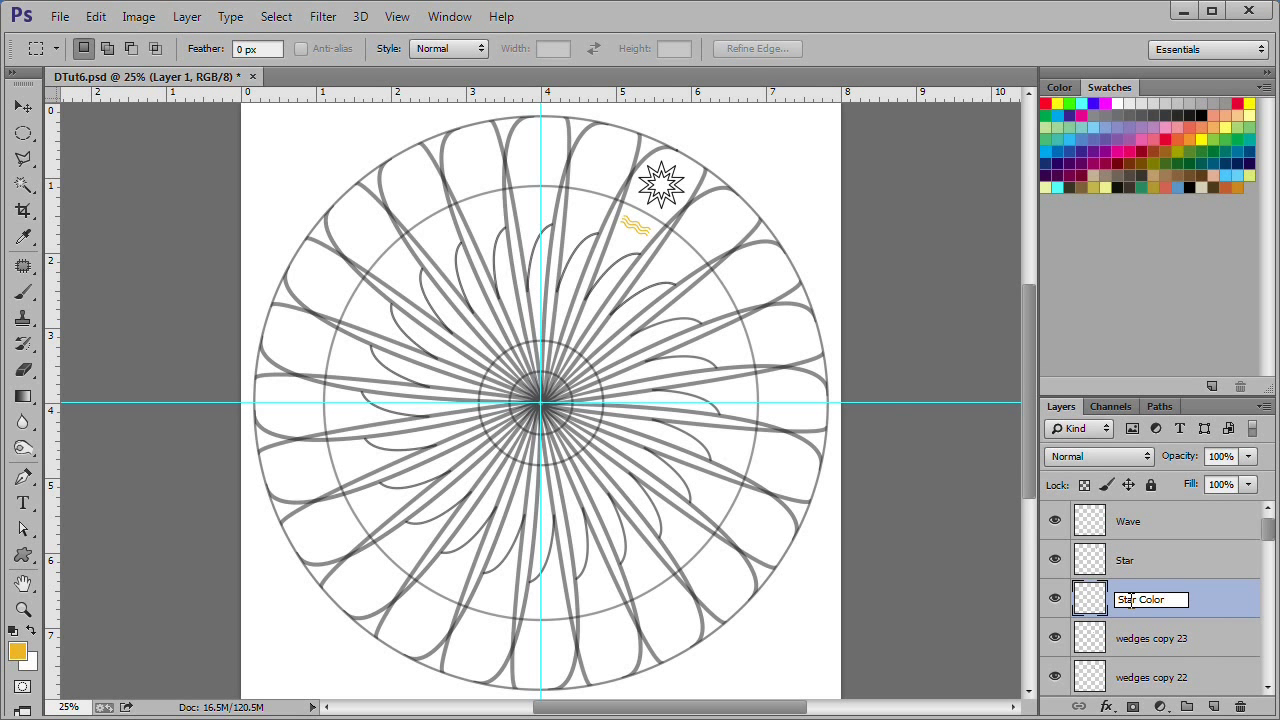
key(Return)
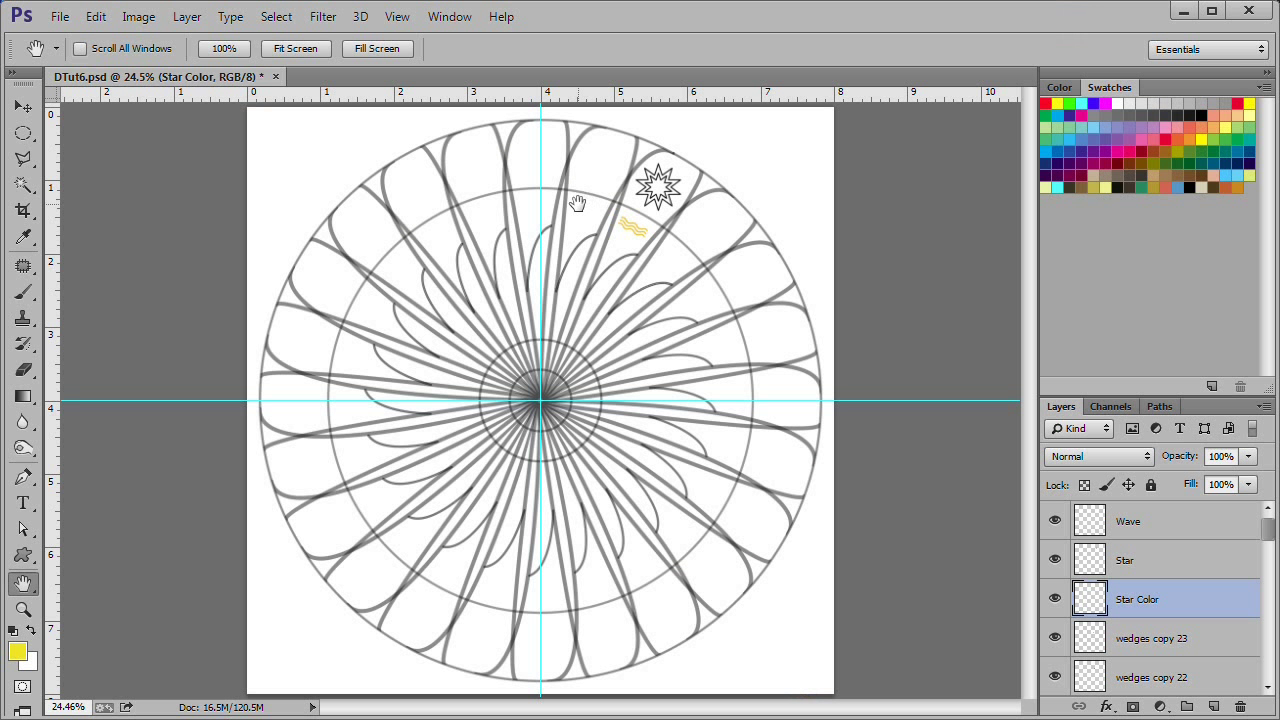
Brush the star's inner shape yellow and its outer points blue on Star Color
click(24, 297)
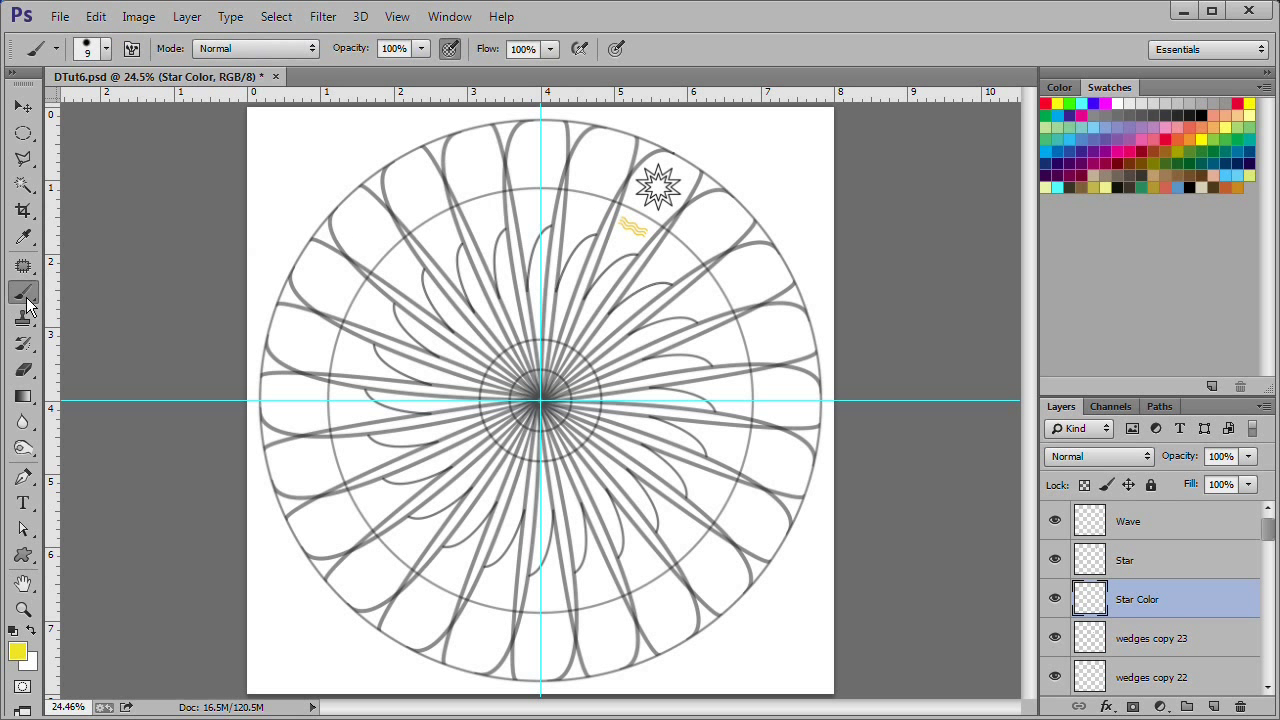
scroll(677, 166, up, 5)
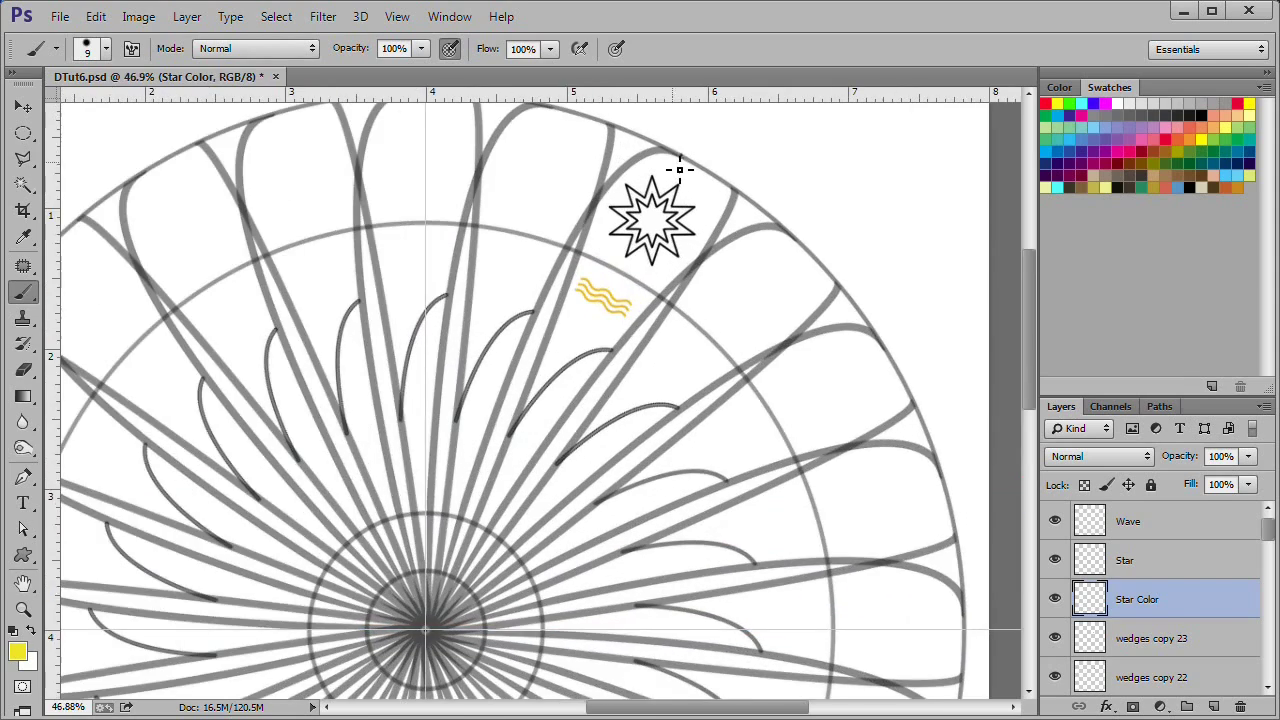
scroll(694, 205, up, 5)
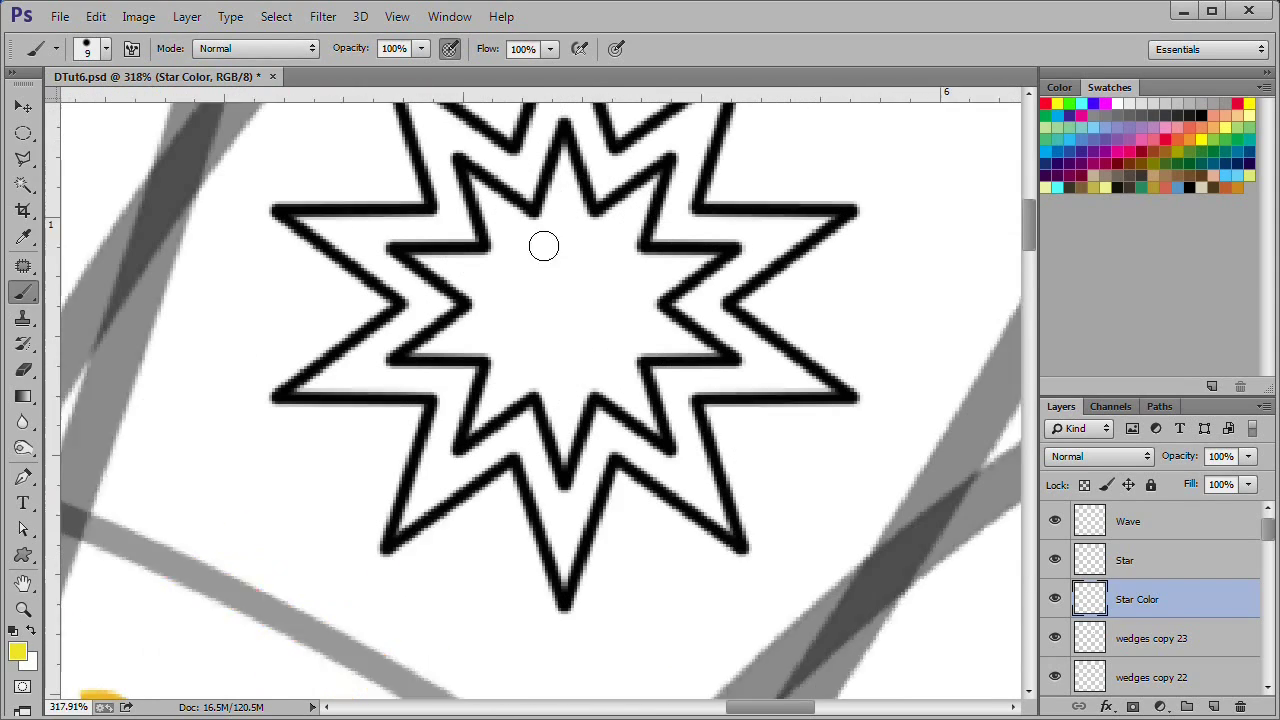
mouse_move(567, 138)
mouse_down()
mouse_move(557, 200)
mouse_move(474, 185)
mouse_move(449, 263)
mouse_move(477, 306)
mouse_move(455, 355)
mouse_move(486, 414)
mouse_move(506, 354)
mouse_move(540, 374)
mouse_move(611, 225)
mouse_move(580, 209)
mouse_move(640, 229)
mouse_move(703, 258)
mouse_move(582, 284)
mouse_move(491, 340)
mouse_move(666, 326)
mouse_move(706, 354)
mouse_move(558, 348)
mouse_move(631, 369)
mouse_move(658, 434)
mouse_move(574, 420)
mouse_move(556, 401)
mouse_move(534, 266)
mouse_up()
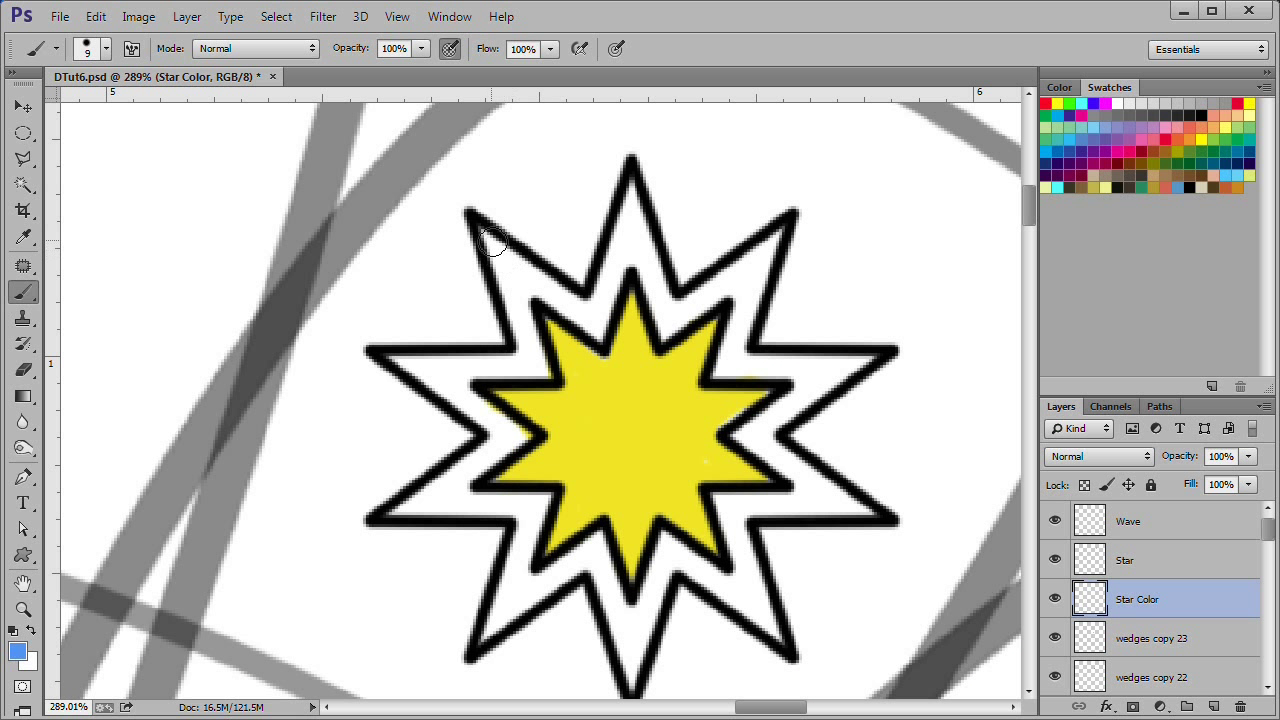
mouse_move(491, 240)
mouse_down()
mouse_move(517, 285)
mouse_move(512, 272)
mouse_move(550, 281)
mouse_move(501, 262)
mouse_move(525, 333)
mouse_move(522, 294)
mouse_move(536, 293)
mouse_move(581, 311)
mouse_move(597, 339)
mouse_move(630, 198)
mouse_move(665, 325)
mouse_move(745, 262)
mouse_move(726, 368)
mouse_move(815, 373)
mouse_move(827, 362)
mouse_move(814, 380)
mouse_move(845, 370)
mouse_move(746, 437)
mouse_move(840, 494)
mouse_move(777, 510)
mouse_move(779, 460)
mouse_move(728, 505)
mouse_move(766, 622)
mouse_move(667, 546)
mouse_move(635, 667)
mouse_move(641, 610)
mouse_move(602, 546)
mouse_move(483, 633)
mouse_move(542, 505)
mouse_move(423, 504)
mouse_move(525, 510)
mouse_move(486, 457)
mouse_move(522, 437)
mouse_move(413, 368)
mouse_move(512, 366)
mouse_move(524, 300)
mouse_up()
click(24, 370)
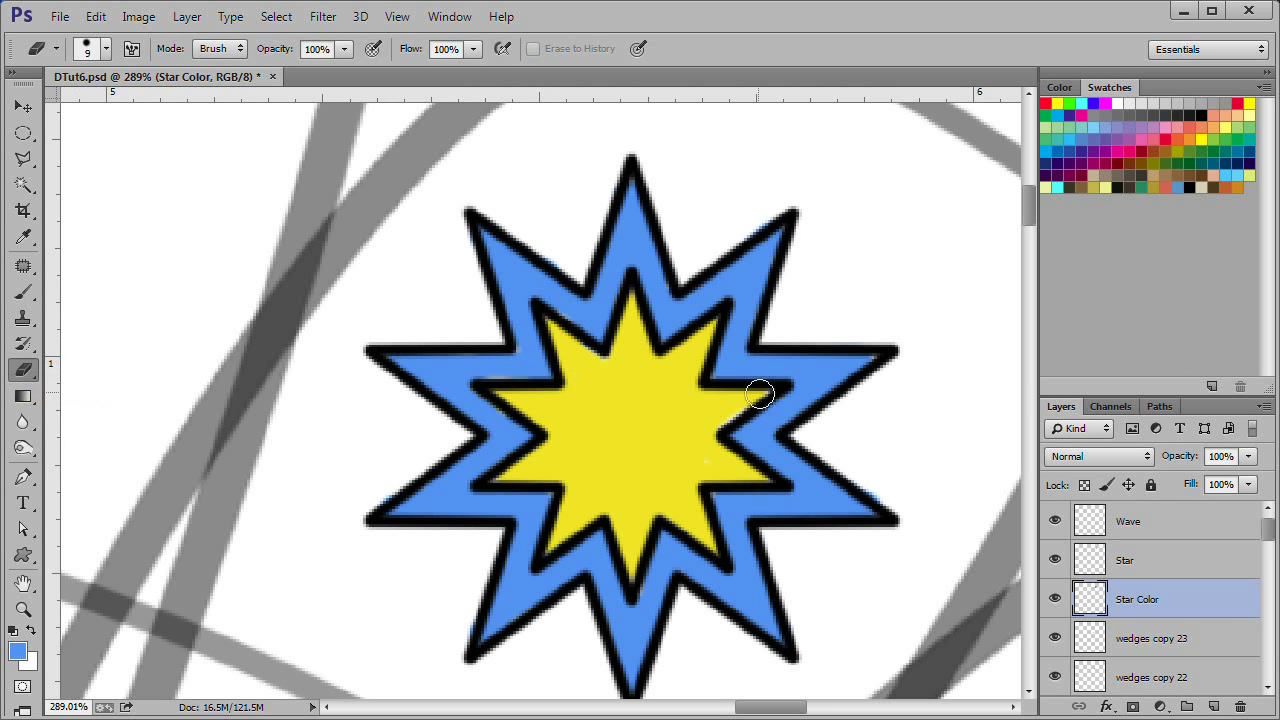
drag(895, 372, 901, 244)
scroll(409, 486, up, 3)
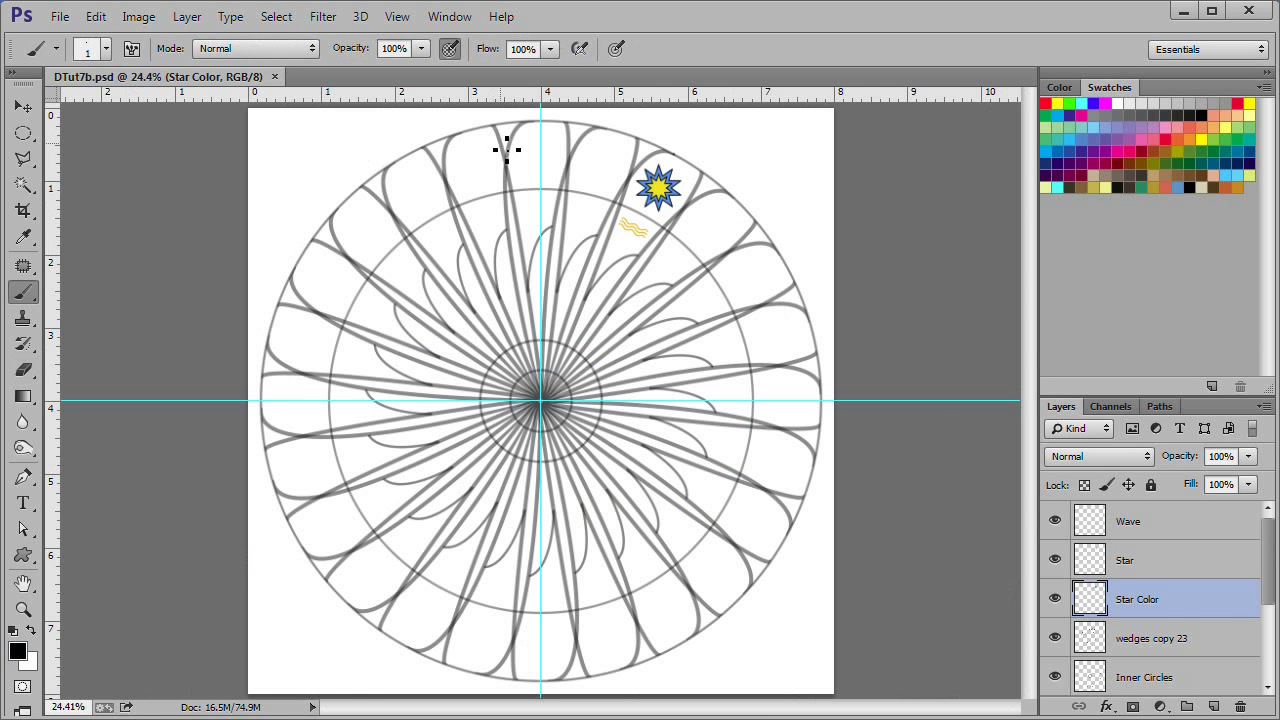
Merge the Wave, Star and Star Color layers and rename the merged layer Shapes
click(1150, 523)
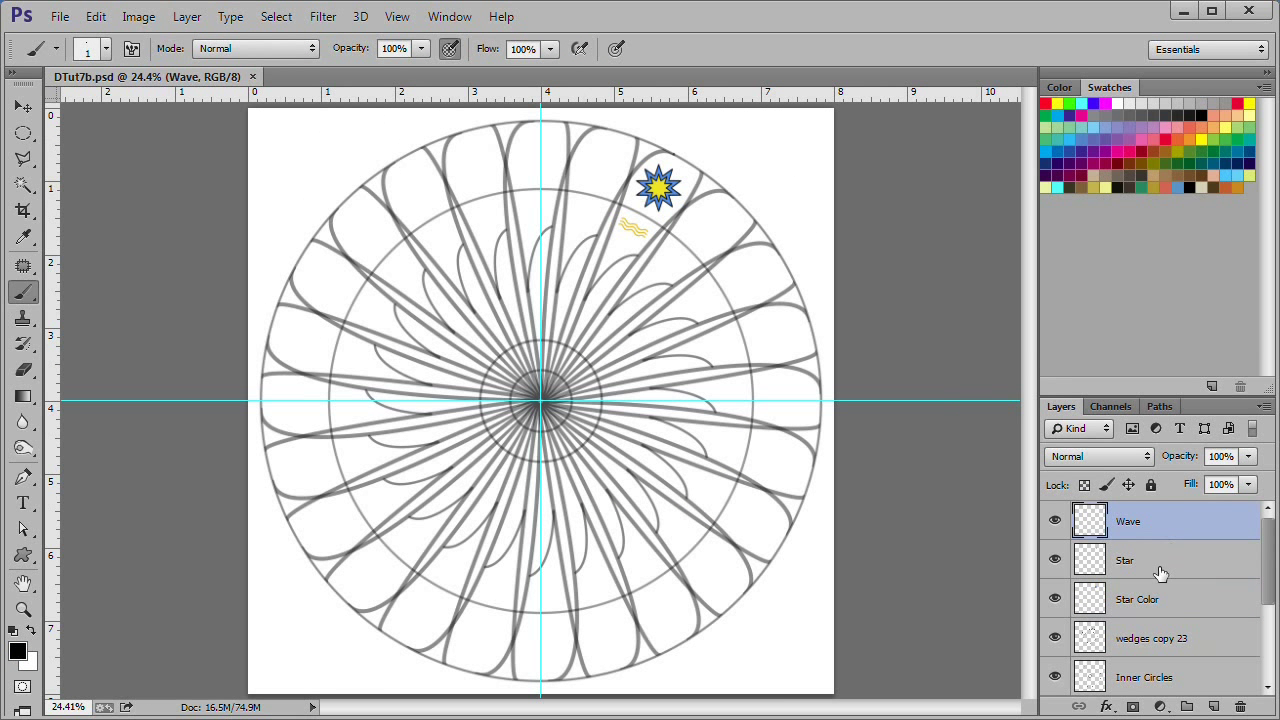
shift+click(1165, 599)
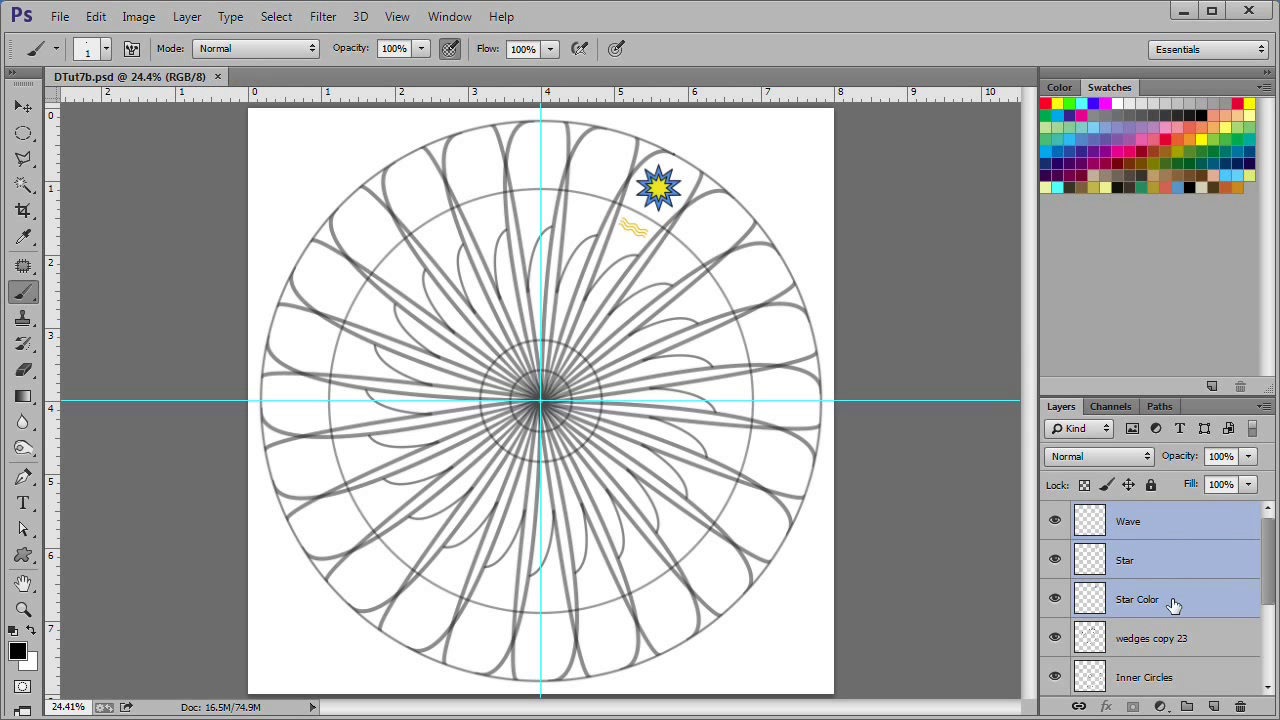
right_click(1167, 599)
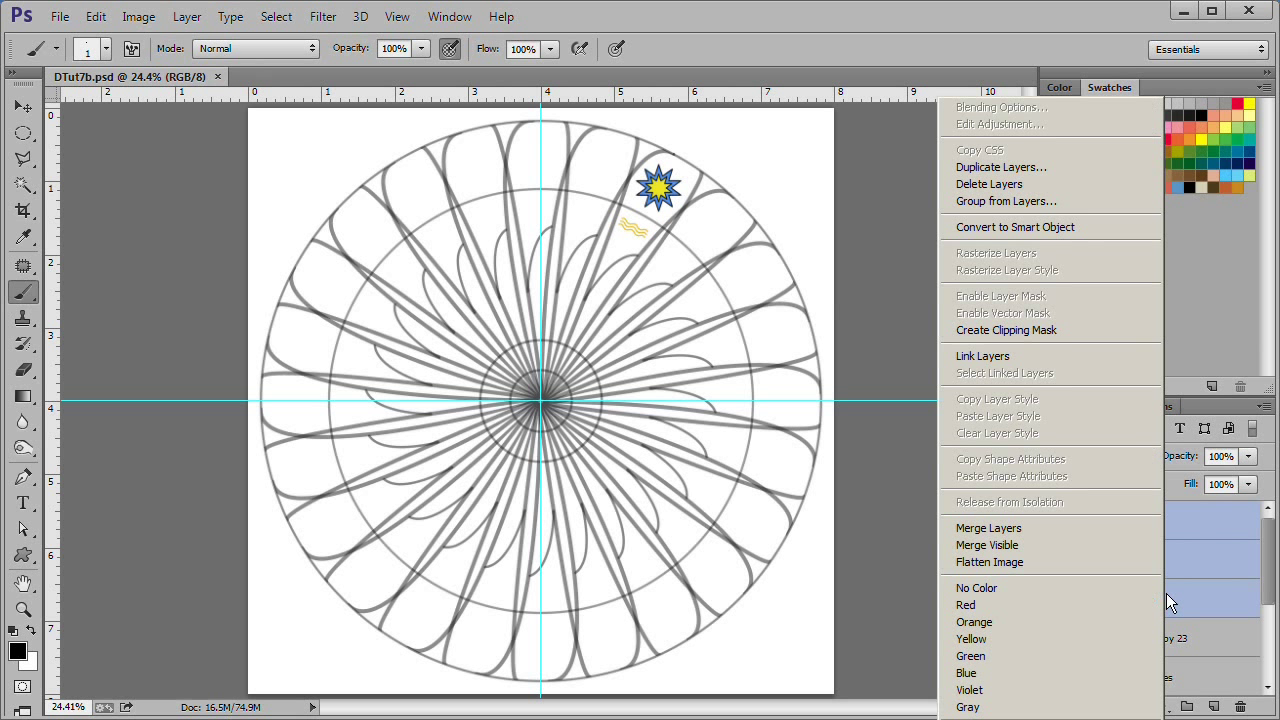
click(1031, 533)
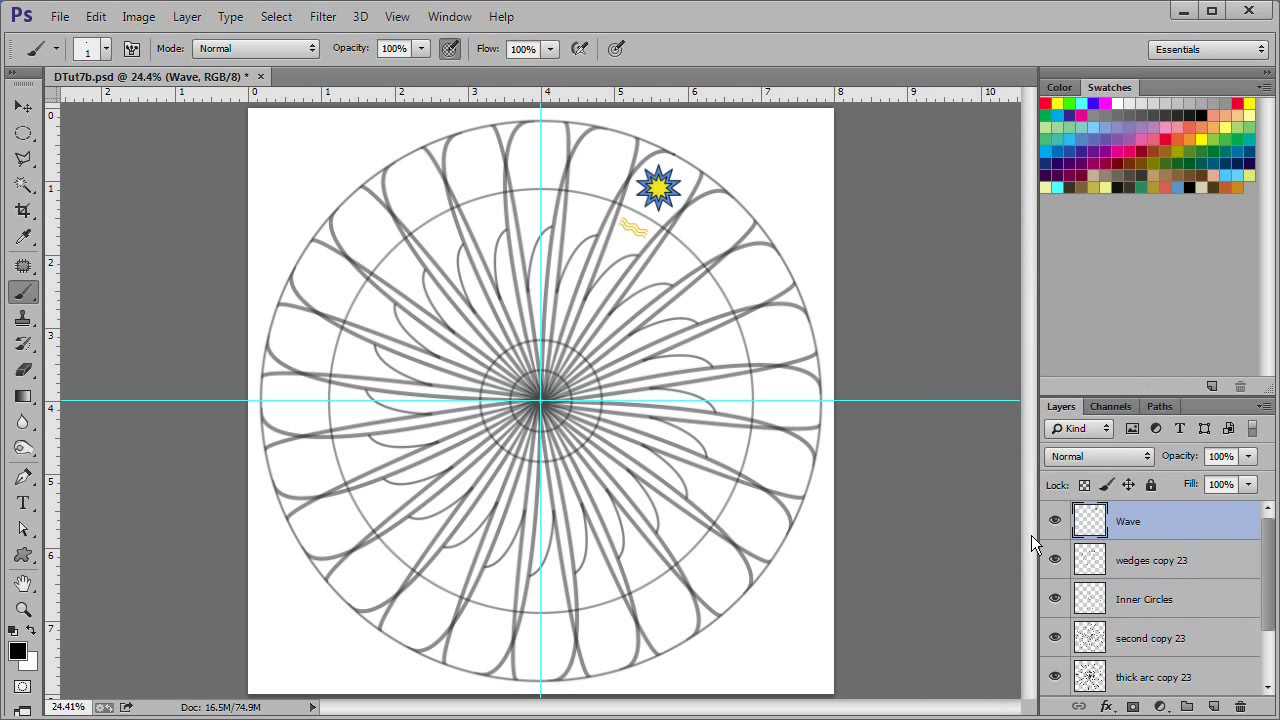
double_click(1130, 522)
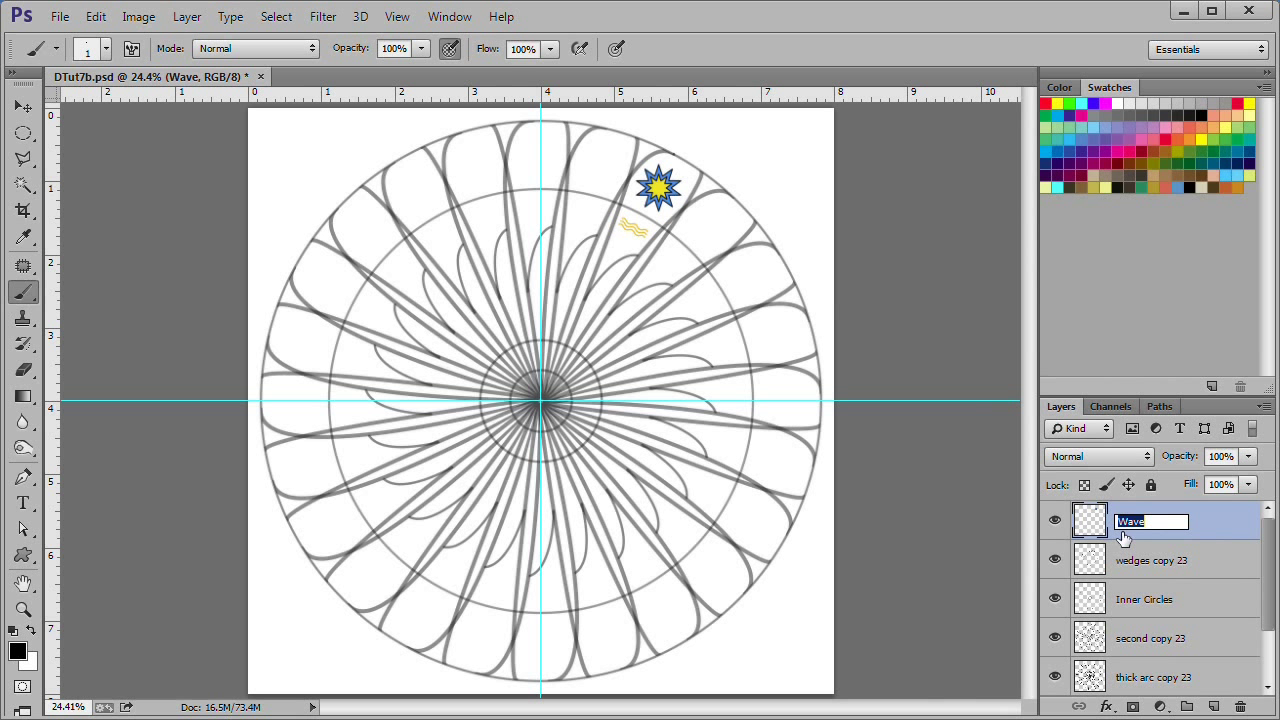
text(Shapes)
key(Return)
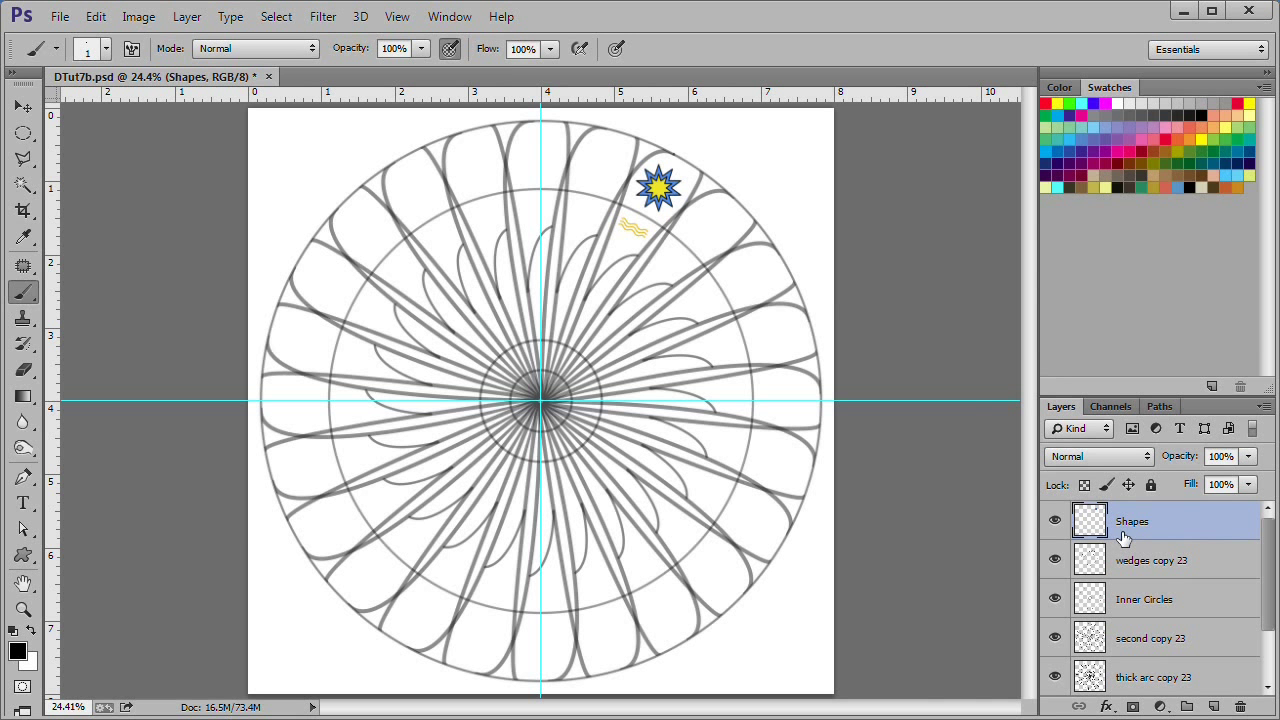
click(105, 50)
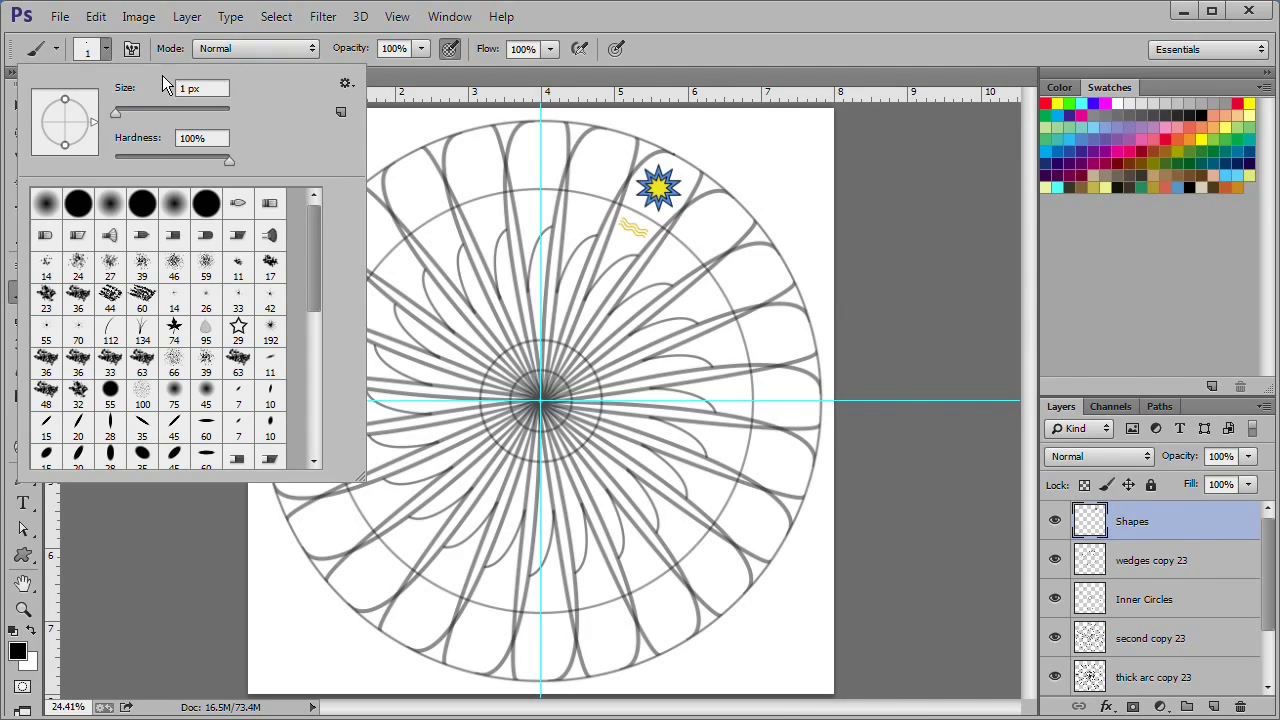
Zoom in and paint a 1 px dot where the guides cross, then zoom back out
click(105, 49)
scroll(548, 416, up, 5)
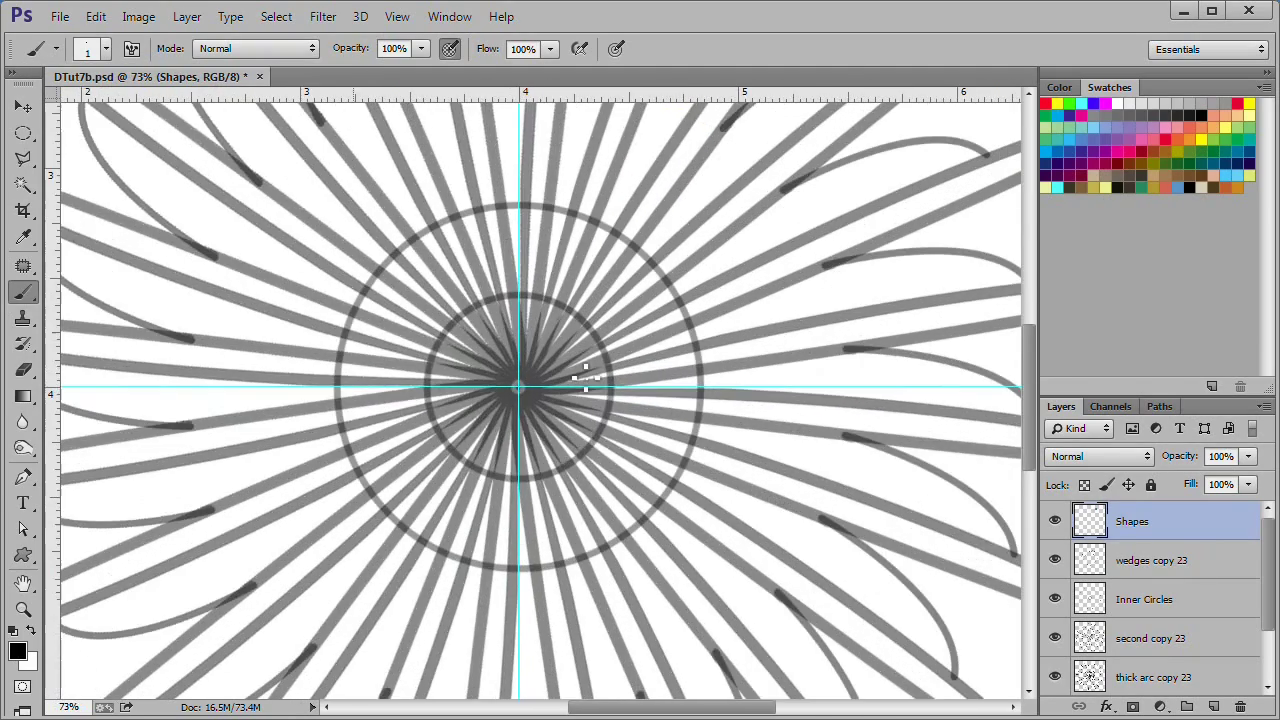
scroll(585, 378, up, 10)
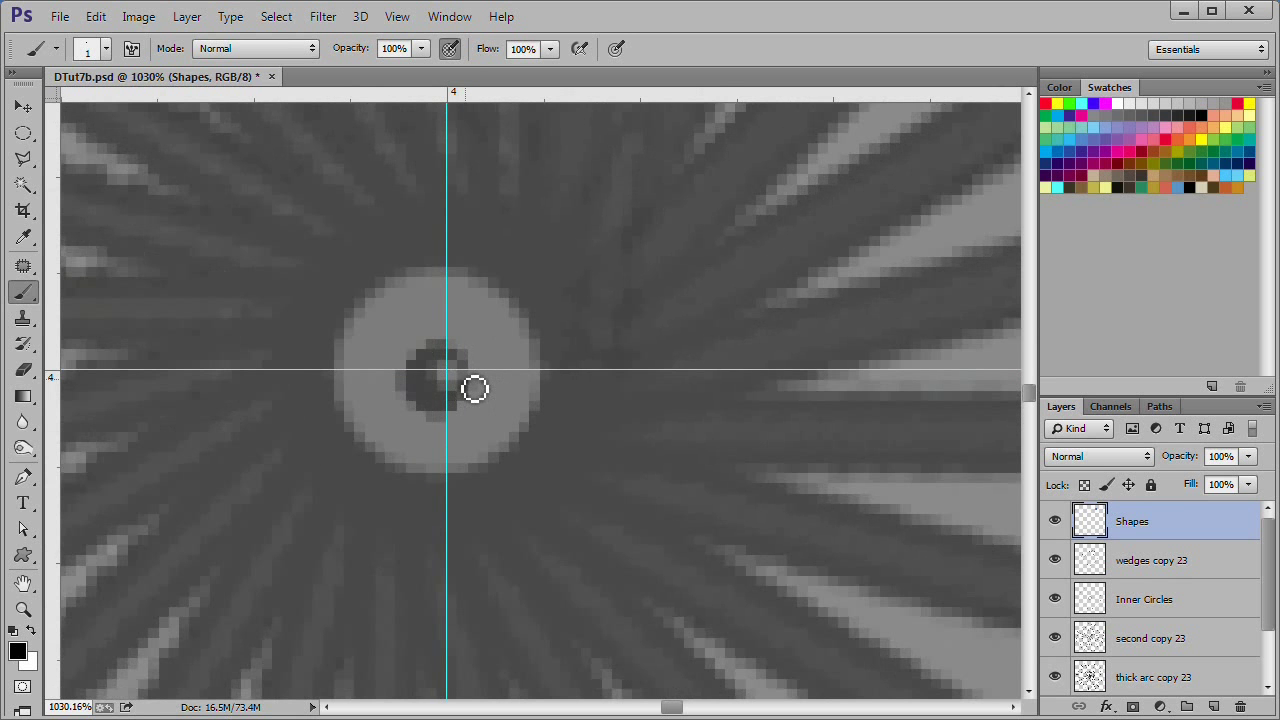
scroll(460, 382, up, 2)
scroll(440, 376, up, 3)
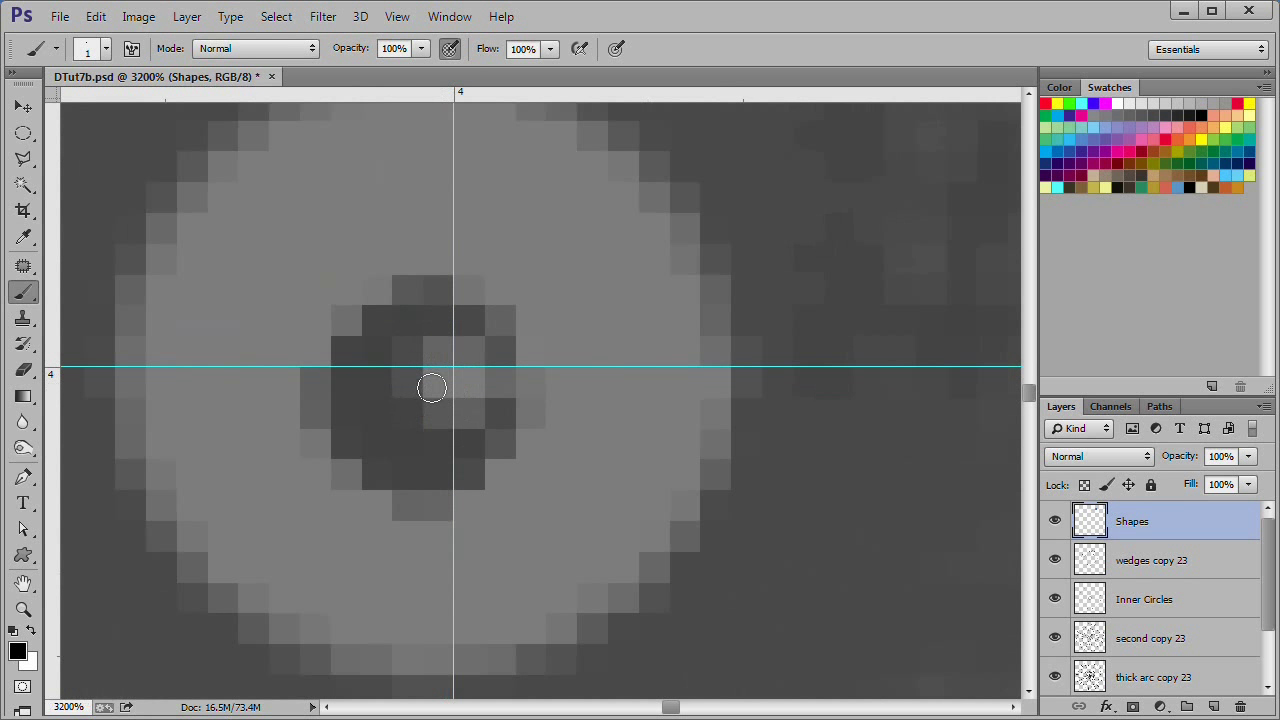
click(451, 366)
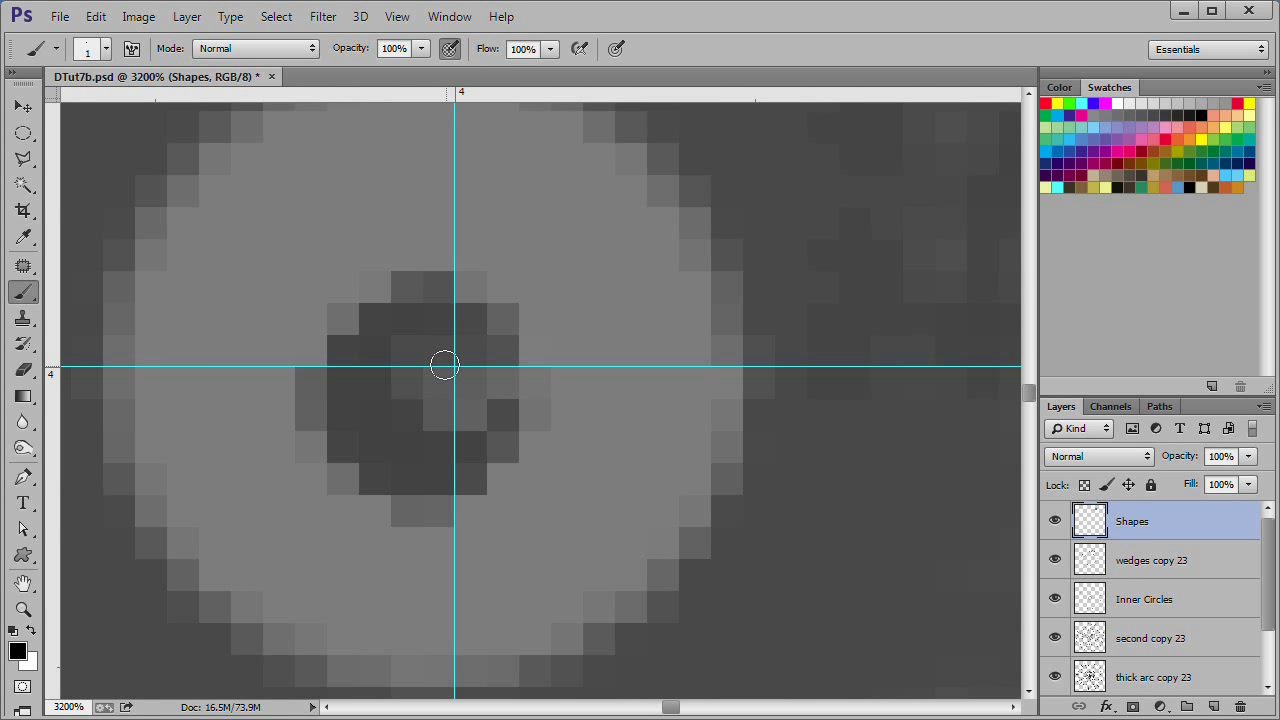
scroll(514, 350, down, 5)
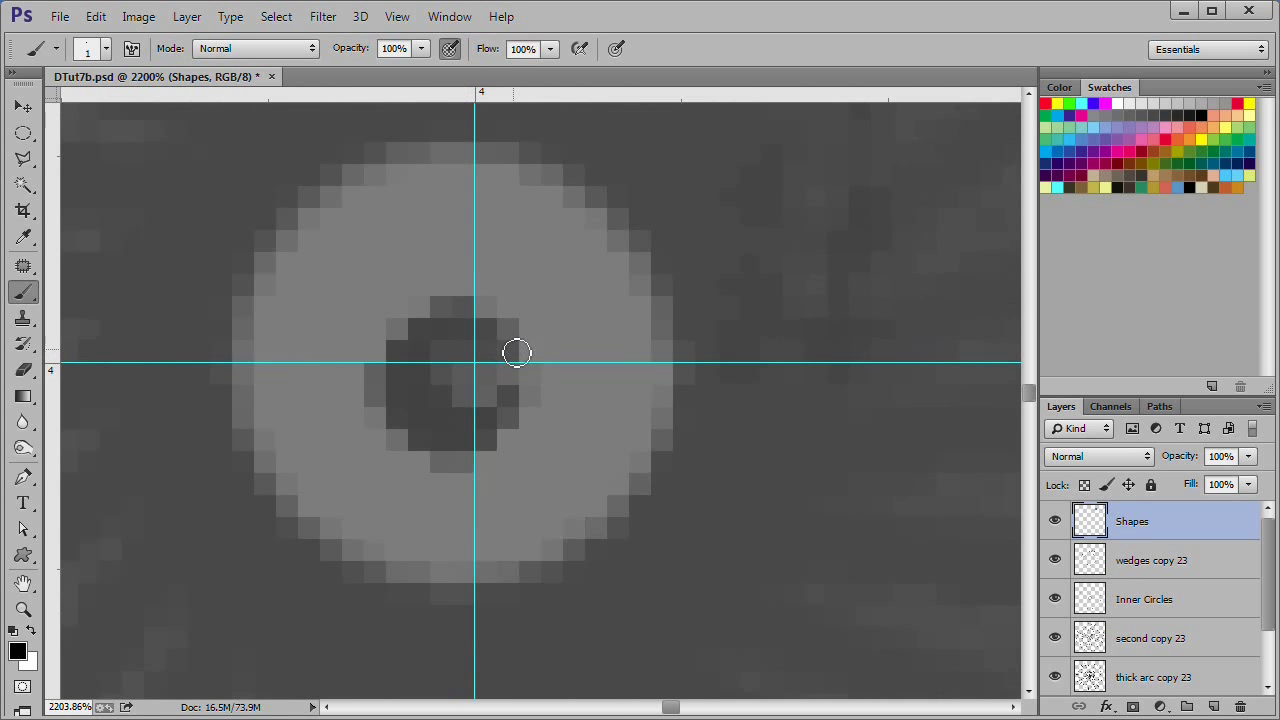
scroll(520, 357, down, 10)
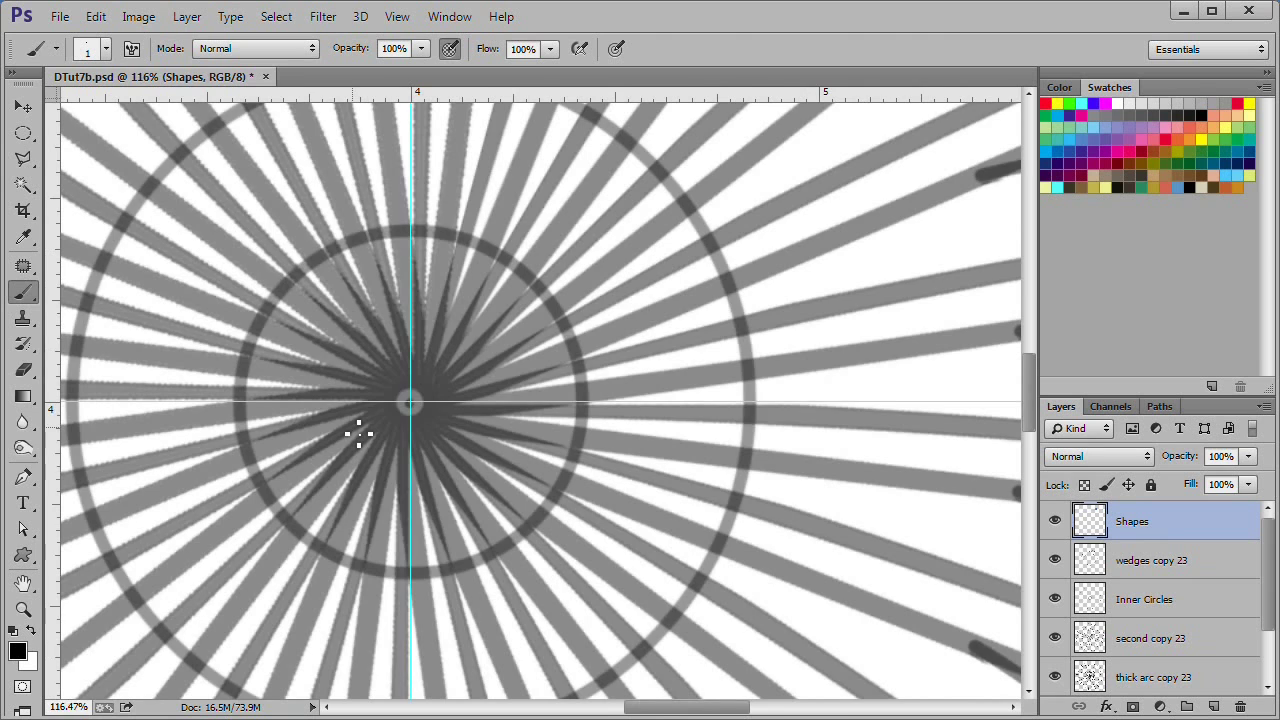
scroll(362, 428, down, 2)
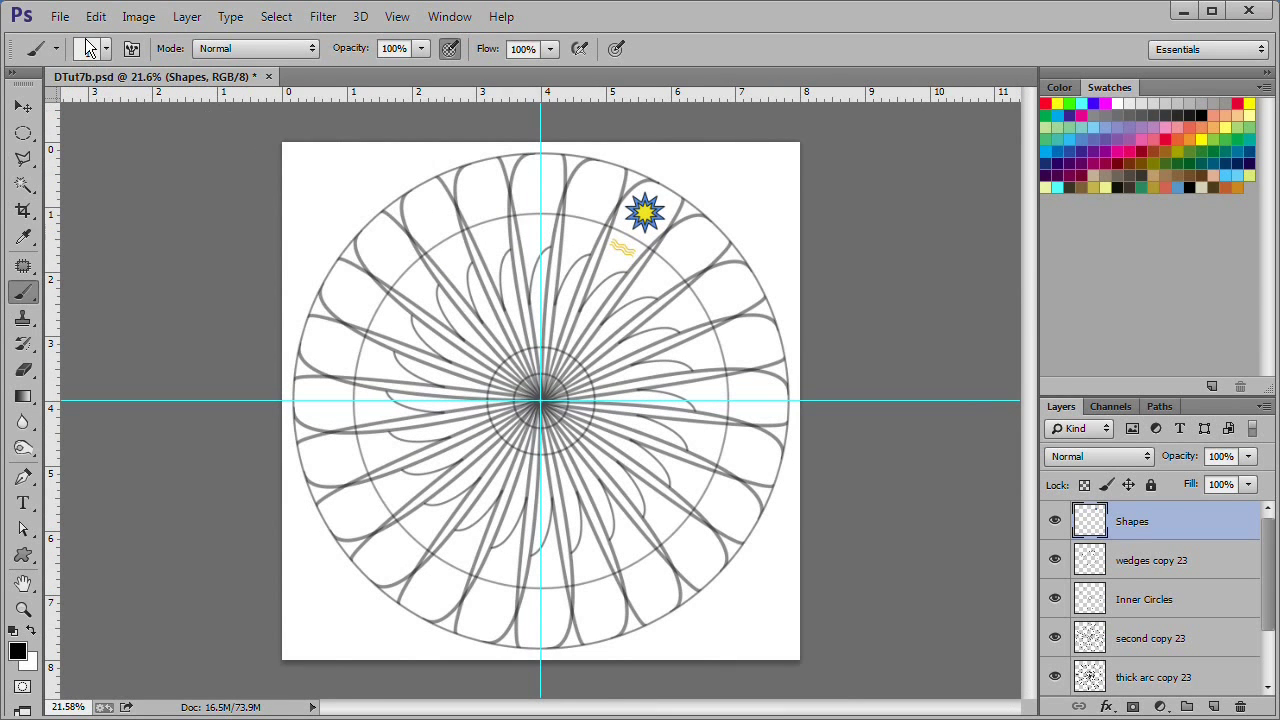
Free-transform the Shapes layer, rotating it 15° around the centre dot
click(95, 20)
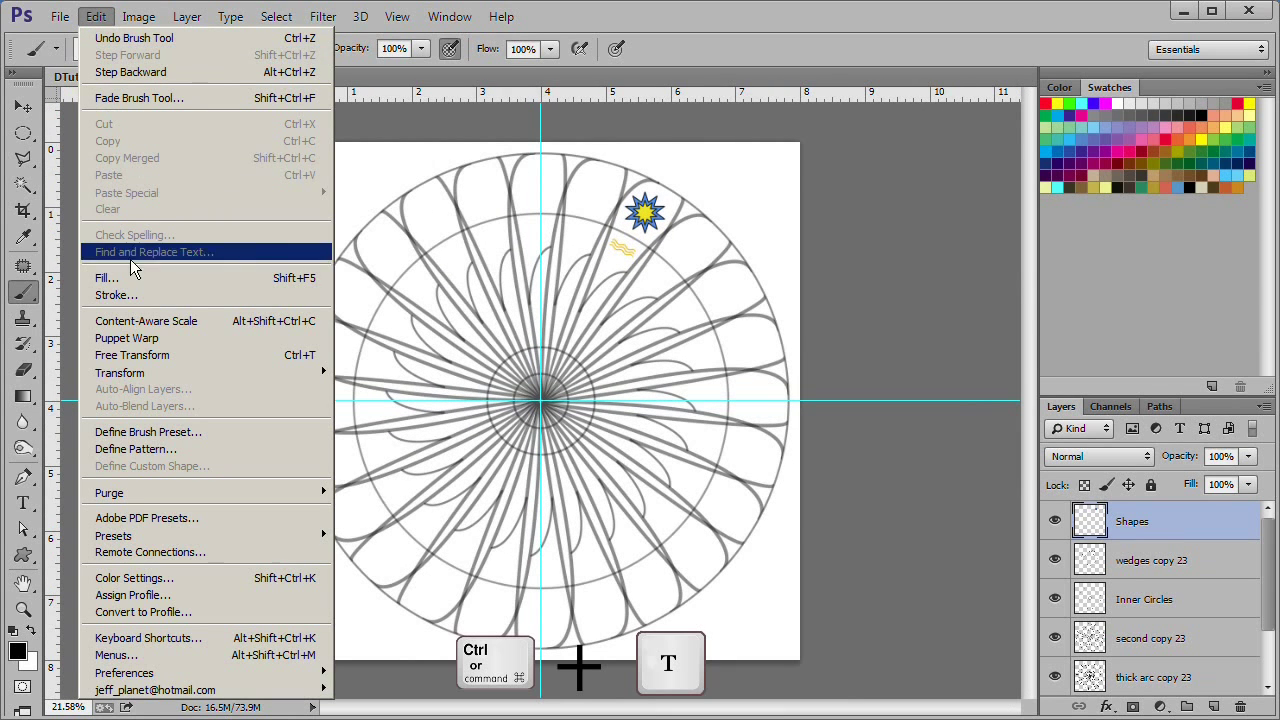
click(130, 355)
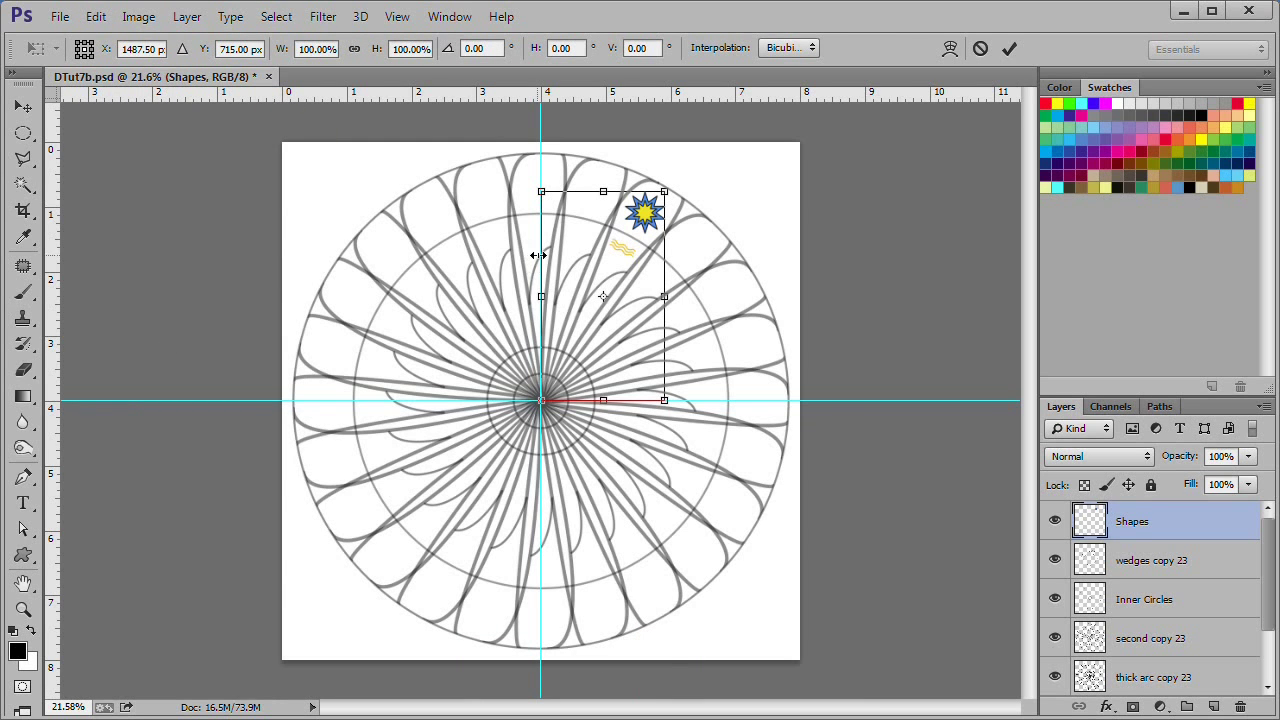
scroll(550, 262, up, 3)
scroll(558, 258, up, 1)
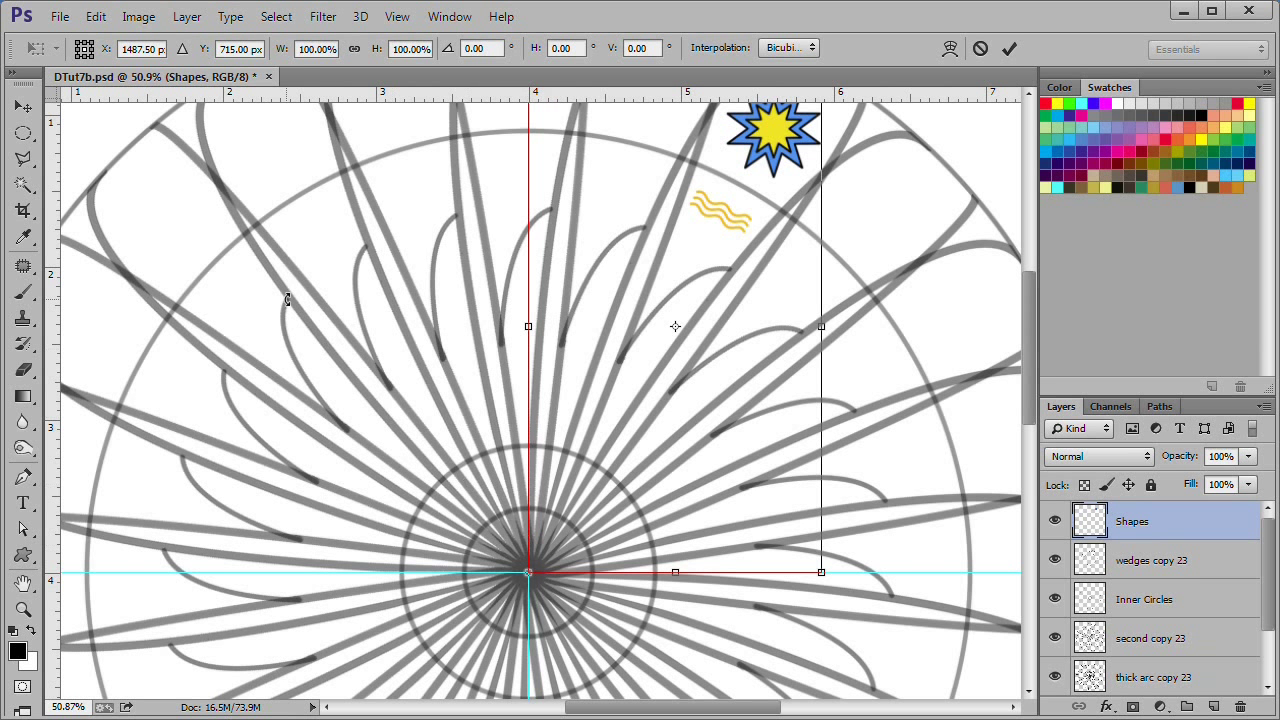
scroll(80, 62, up, 1)
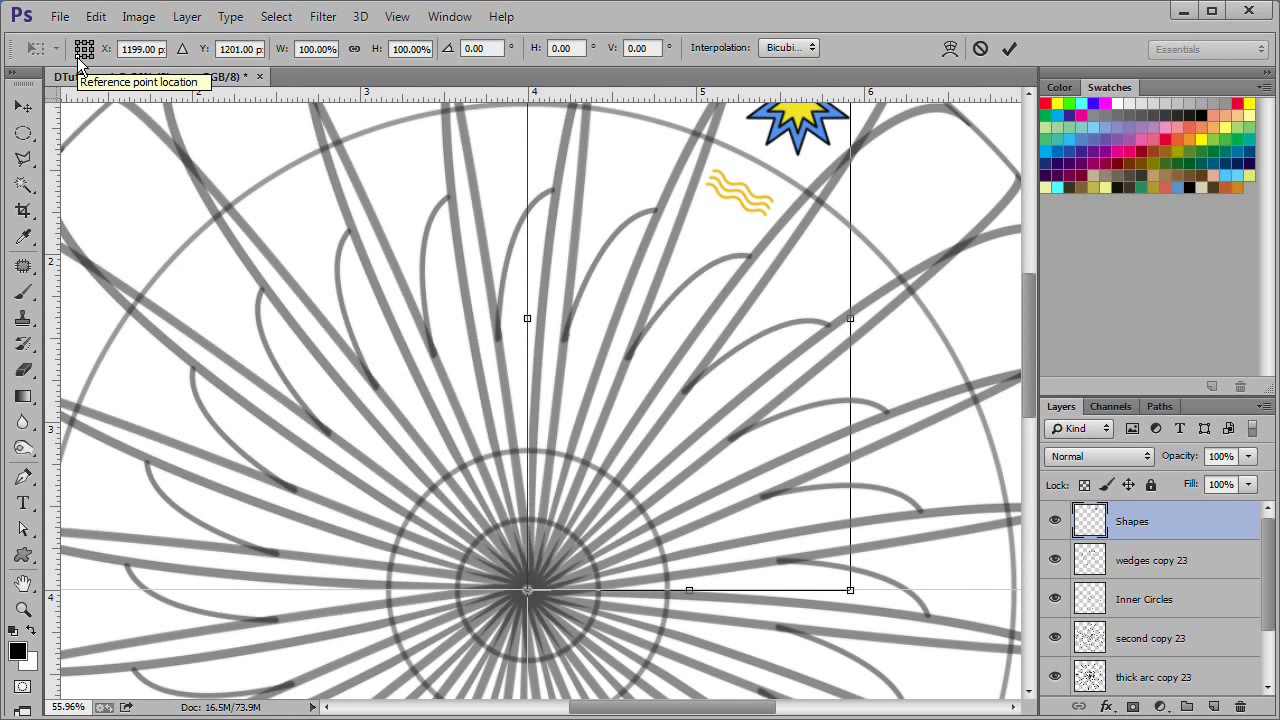
click(492, 47)
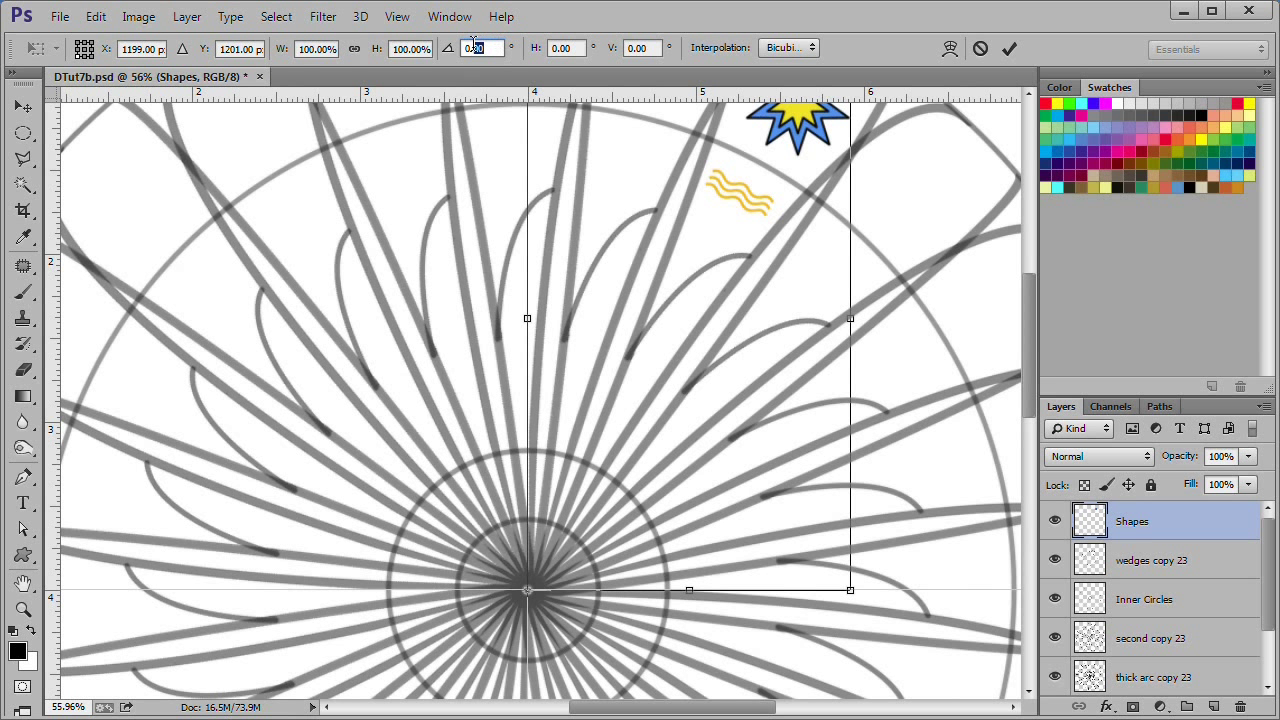
text(15)
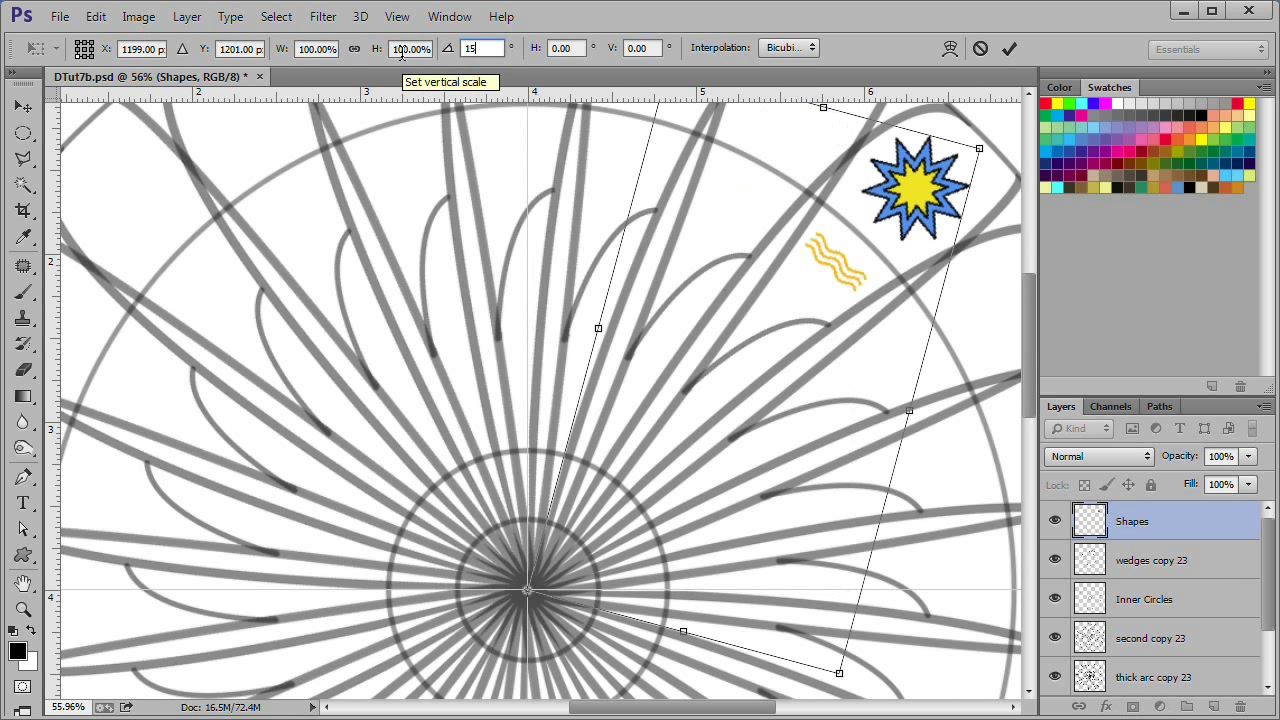
key(Return)
key(b)
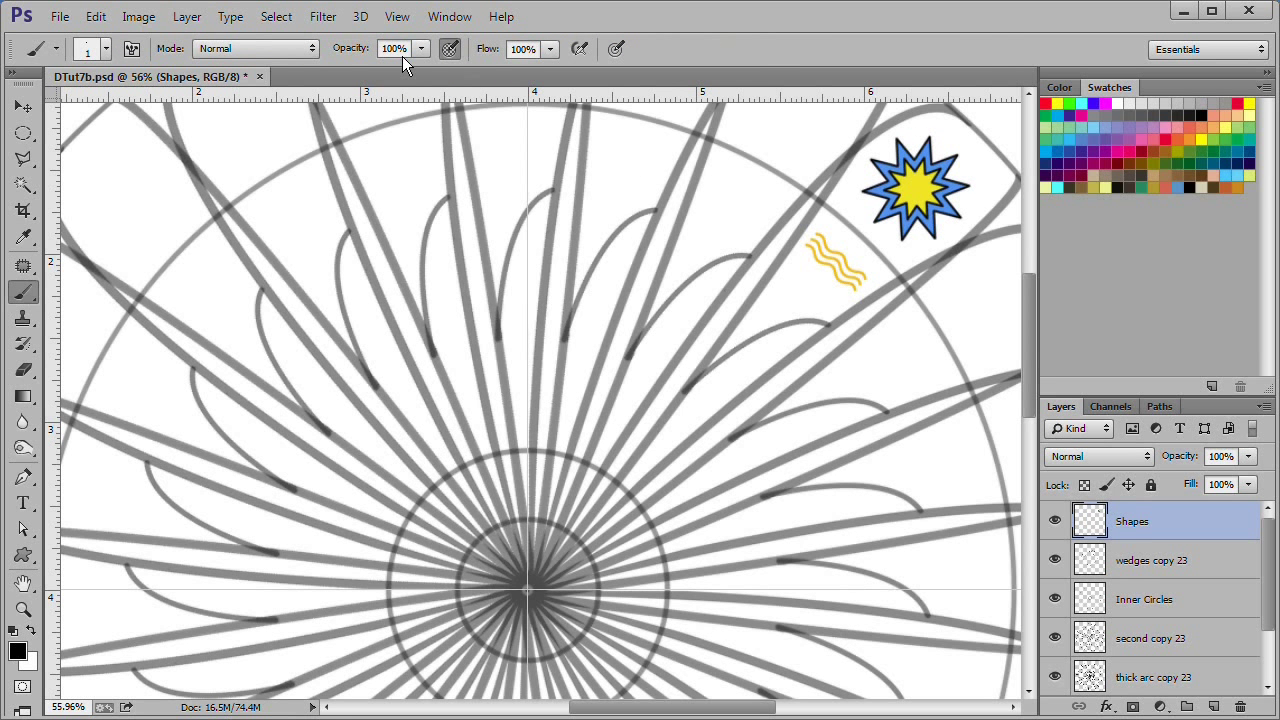
Fit the document in view and repeat the 15° rotation to add copies around the ring
click(23, 584)
double_click(23, 584)
key(ctrl+alt+shift+t)
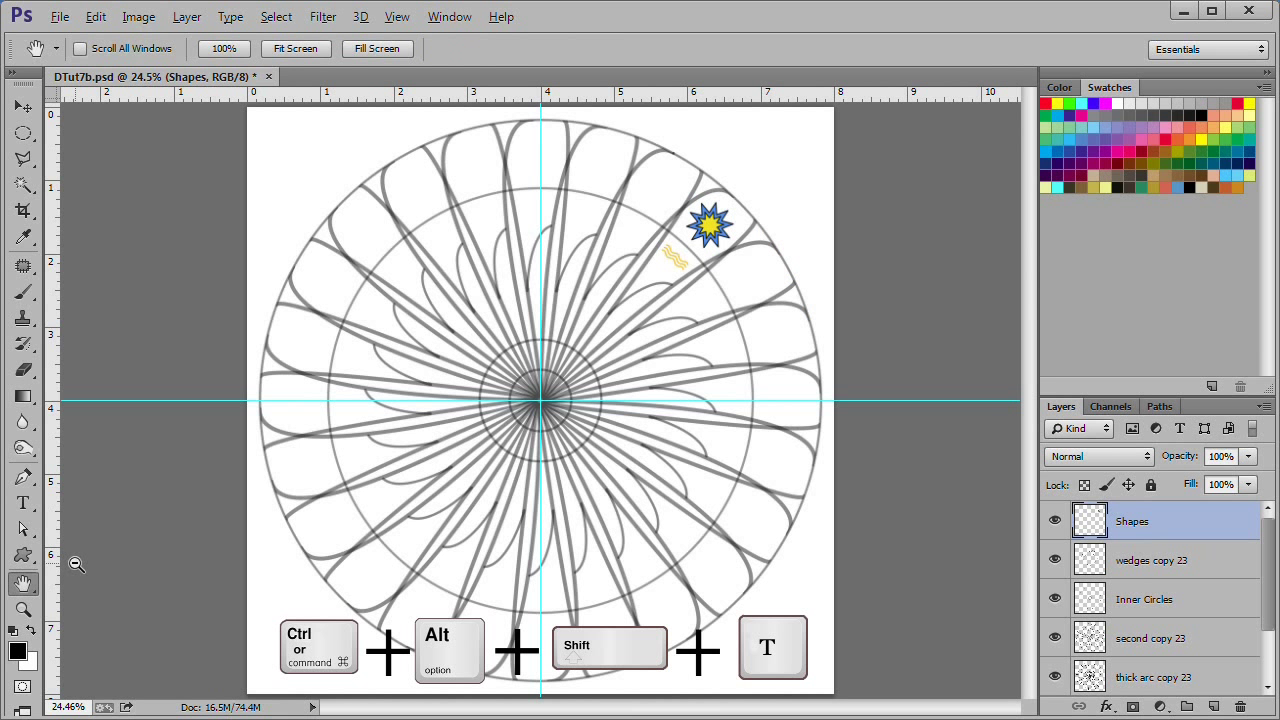
key(ctrl+alt+shift+t)
key(ctrl+alt+shift+t)
key(ctrl+alt+shift+t)
key(ctrl+alt+shift+t)
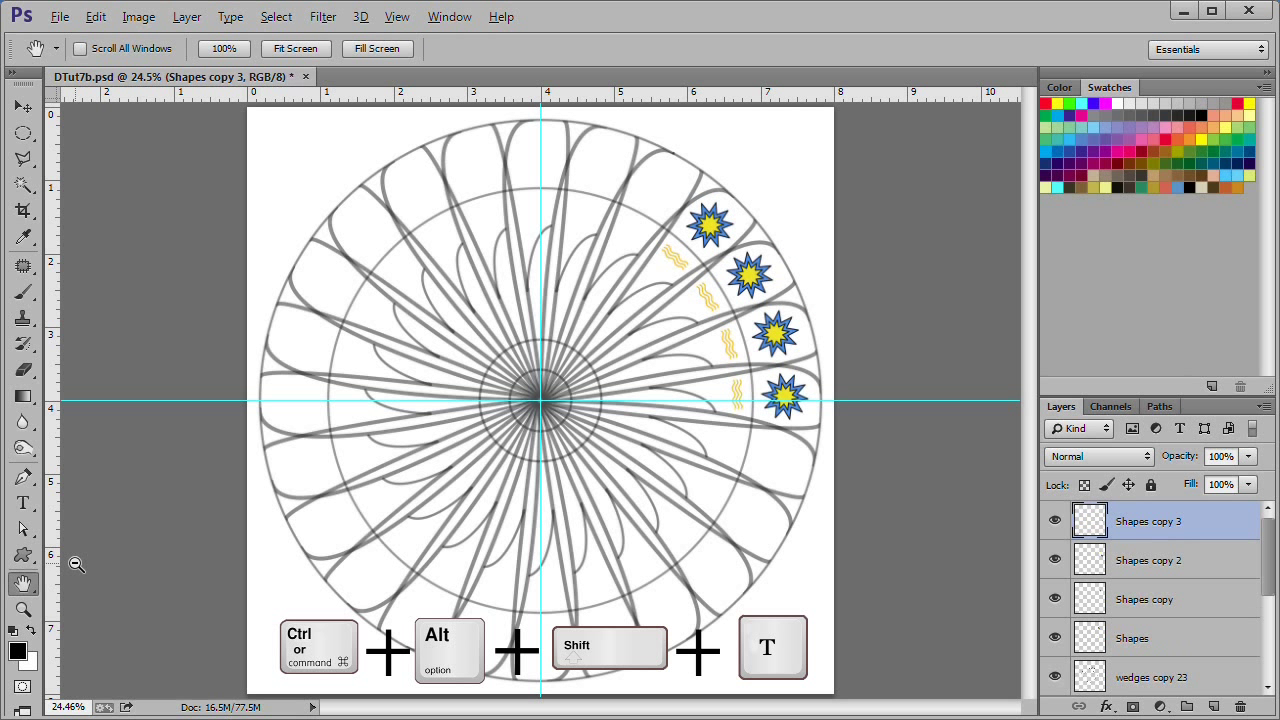
key(ctrl+alt+shift+t)
key(ctrl+alt+shift+t)
key(ctrl+alt+shift+t)
key(ctrl+alt+shift+t)
key(ctrl+alt+shift+t)
key(ctrl+alt+shift+t)
key(ctrl+alt+shift+t)
key(ctrl+alt+shift+t)
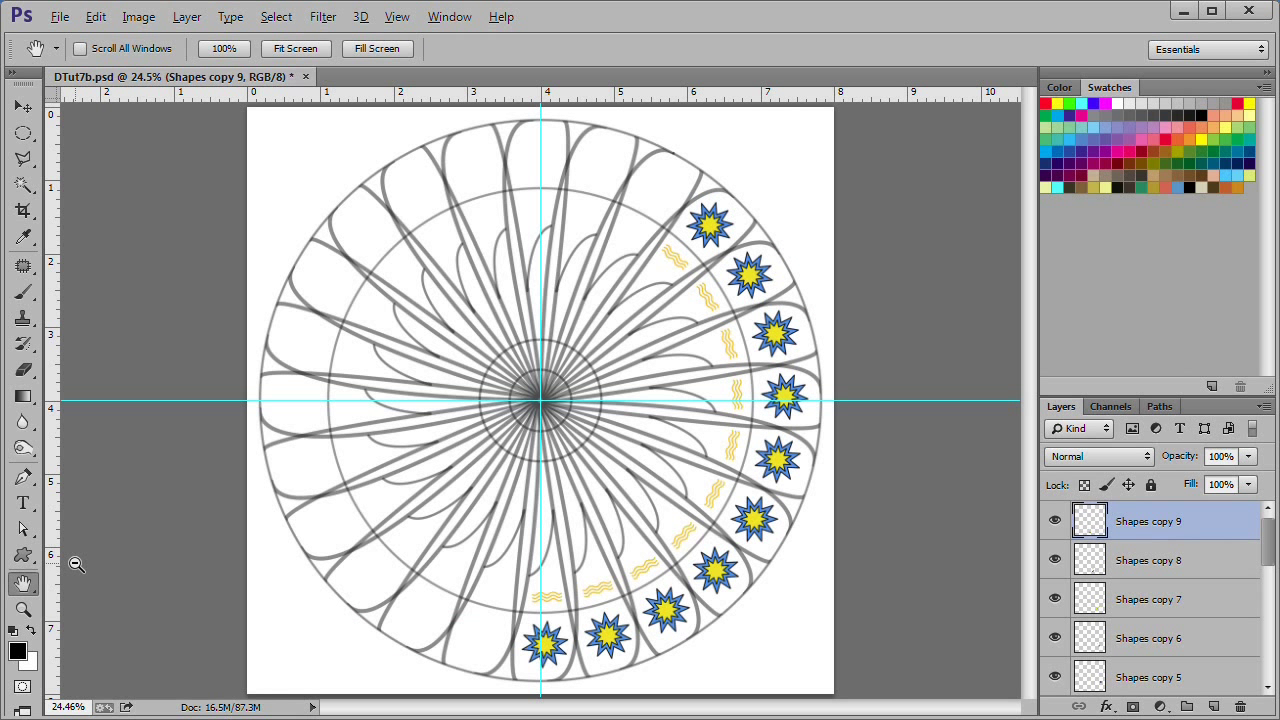
Add the final star-and-wave copies to close the ring around the wheel
key(ctrl+alt+shift+t)
key(ctrl+alt+shift+t)
key(ctrl+alt+shift+t)
key(ctrl+alt+shift+t)
key(ctrl+alt+shift+t)
key(ctrl+alt+shift+t)
key(ctrl+alt+shift+t)
key(ctrl+alt+shift+t)
key(ctrl+alt+shift+t)
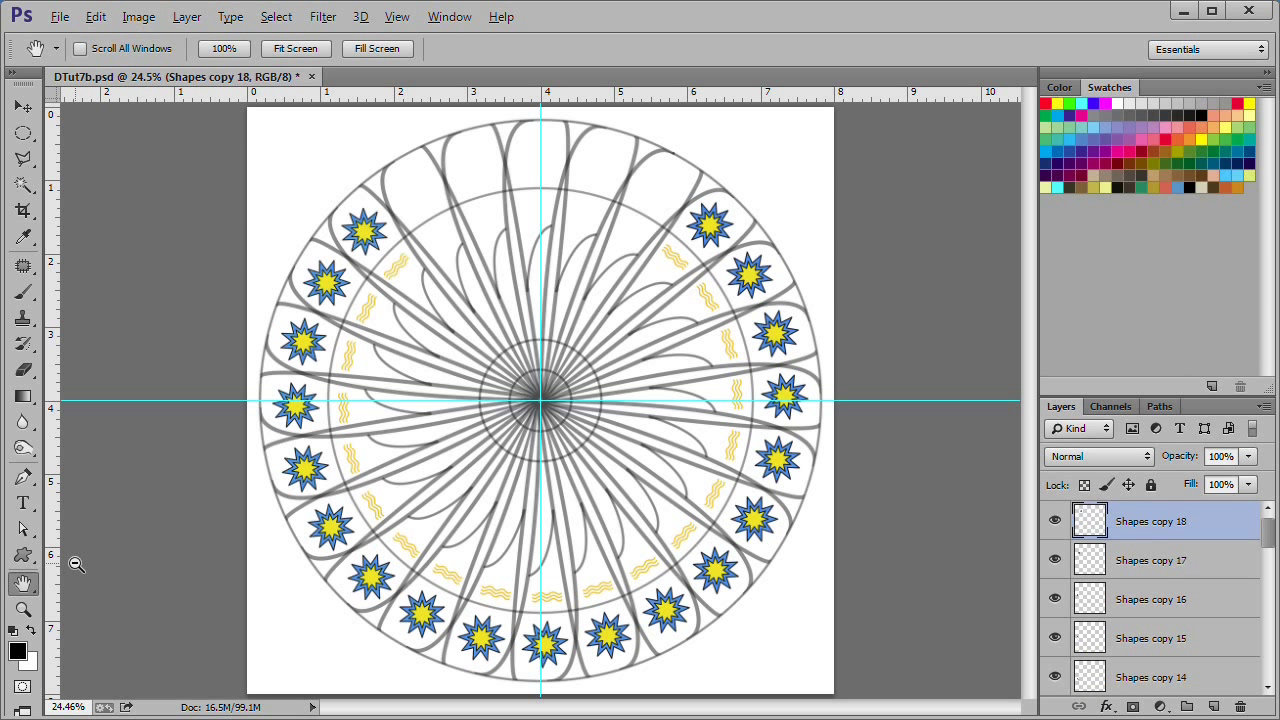
key(ctrl+alt+shift+t)
key(ctrl+alt+shift+t)
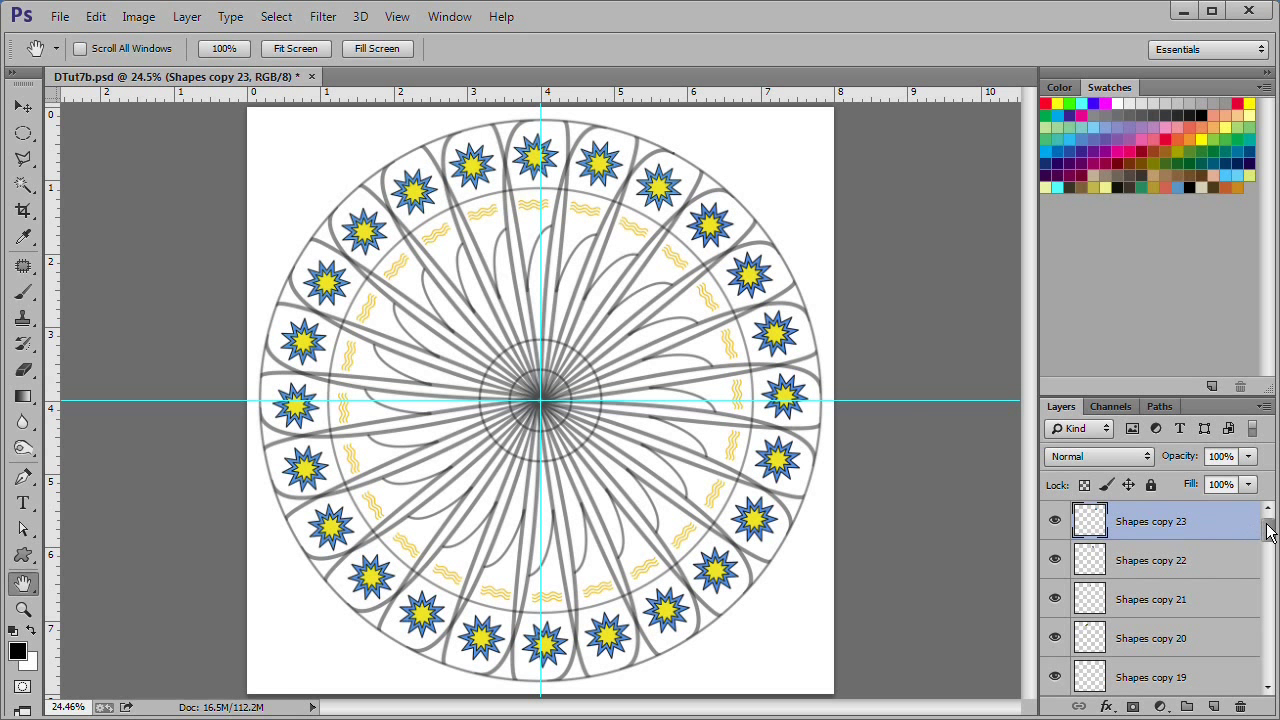
drag(1266, 527, 1267, 650)
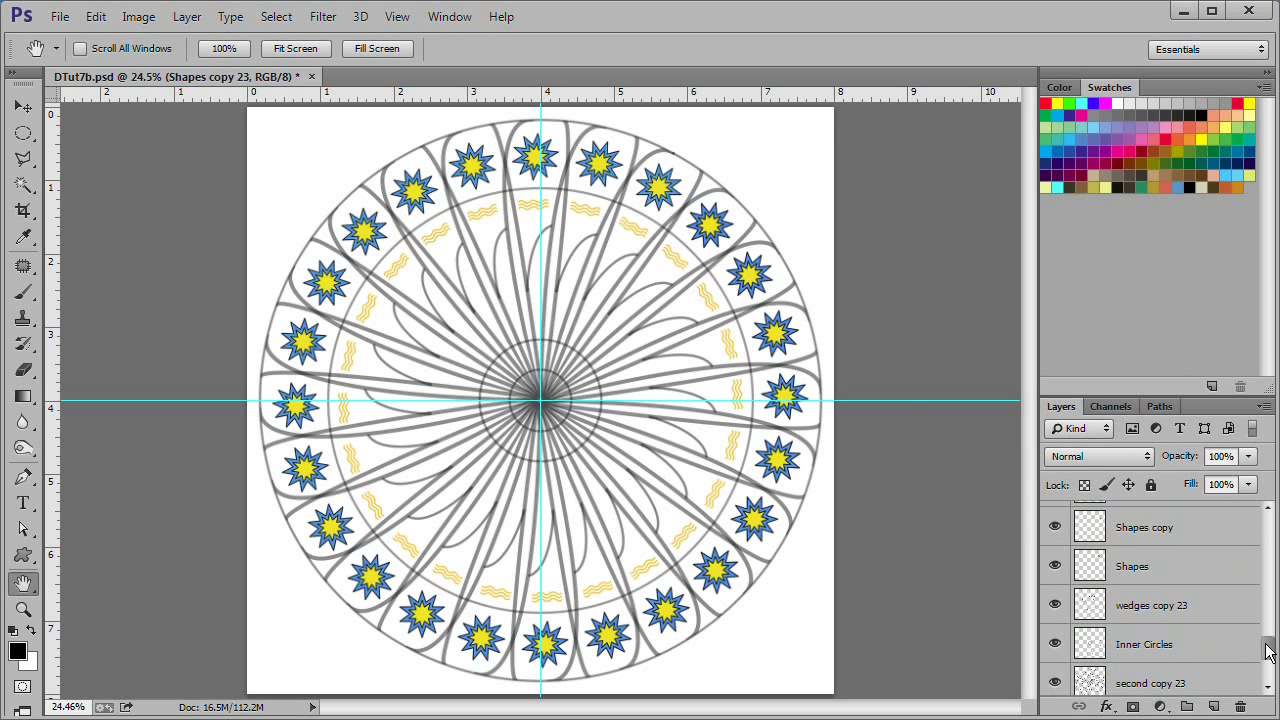
Merge all the Shapes layers into one smart object, Shapes copy 23
shift+click(1172, 582)
right_click(1178, 568)
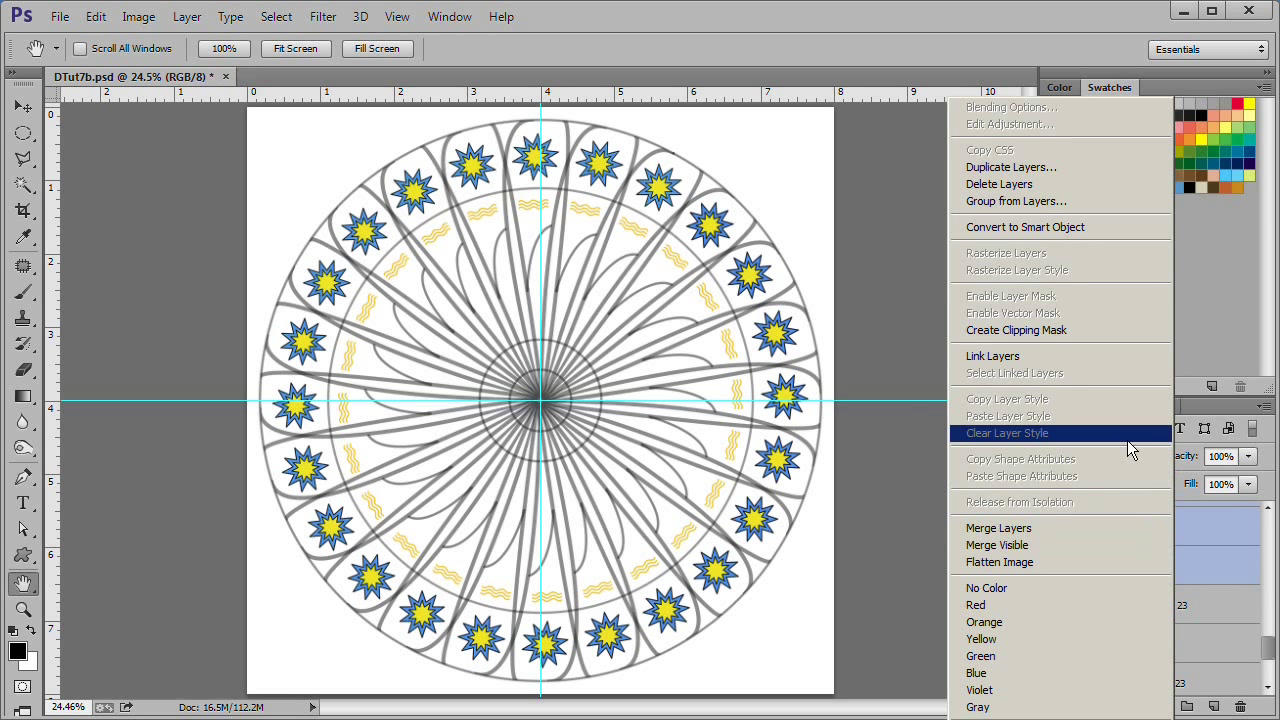
click(1081, 227)
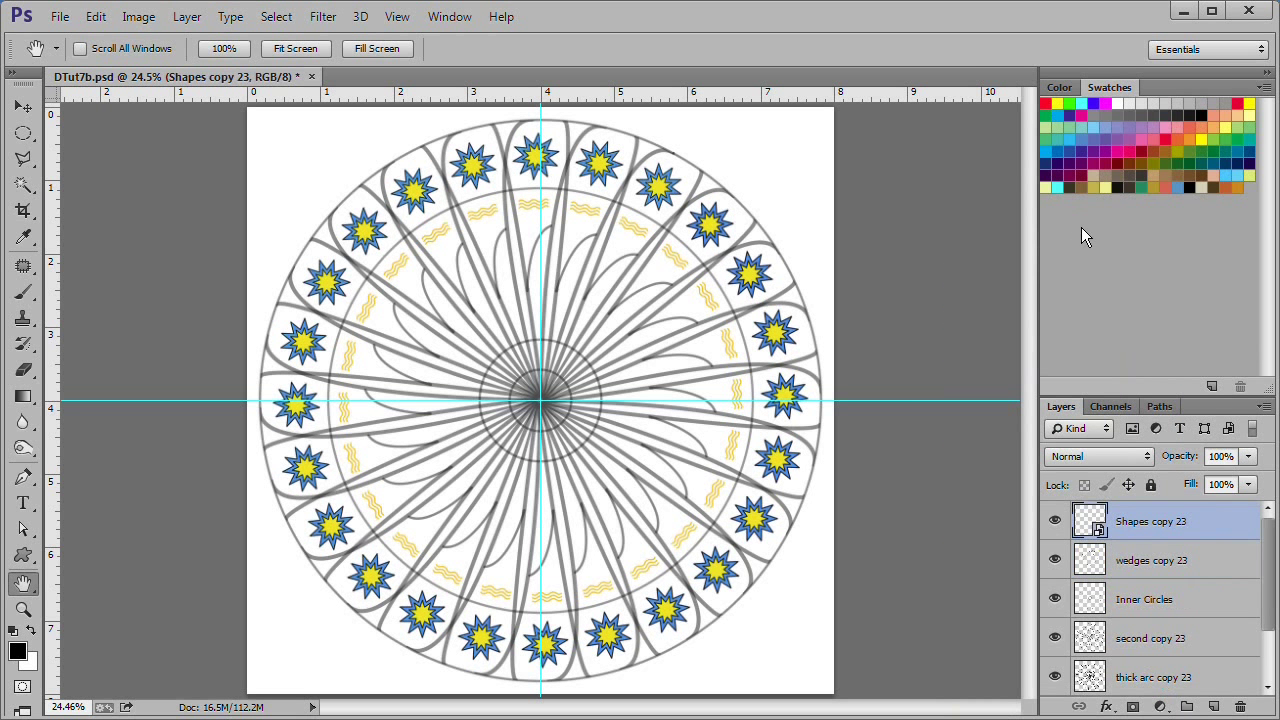
Nudge Shapes copy 23 one pixel up and right so its centre dot meets the guide crossing
click(22, 110)
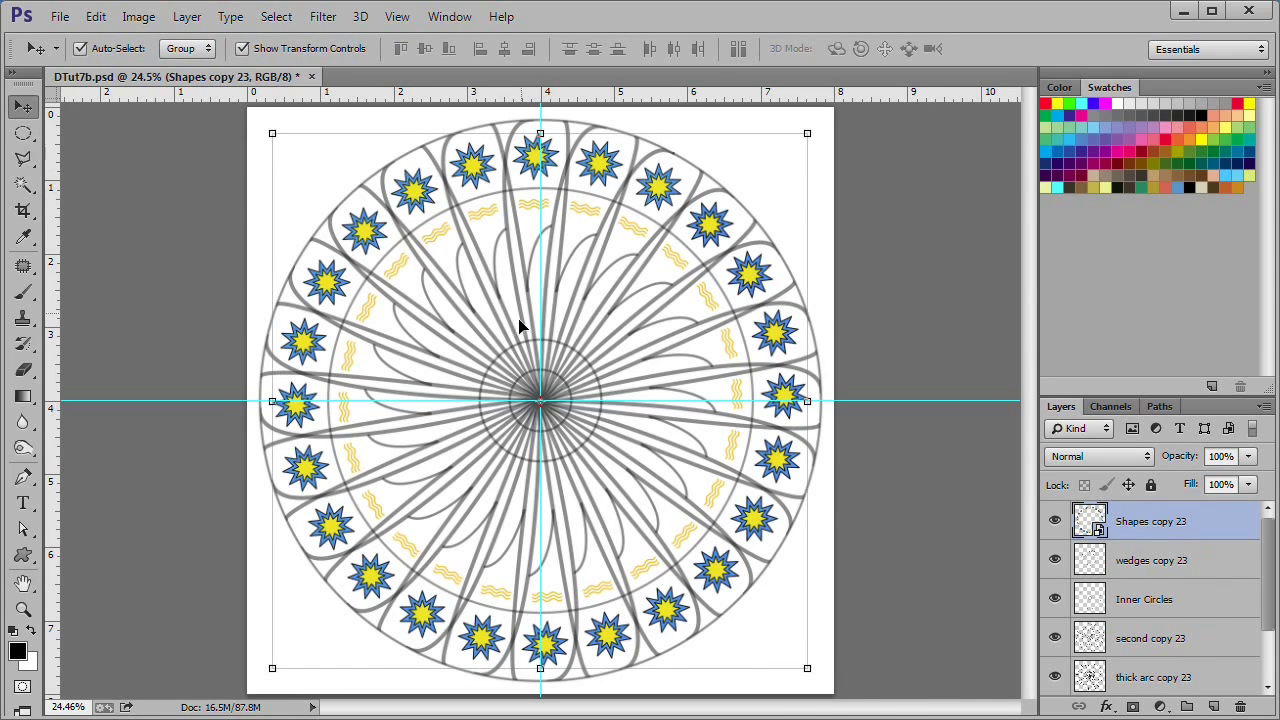
scroll(536, 386, up, 10)
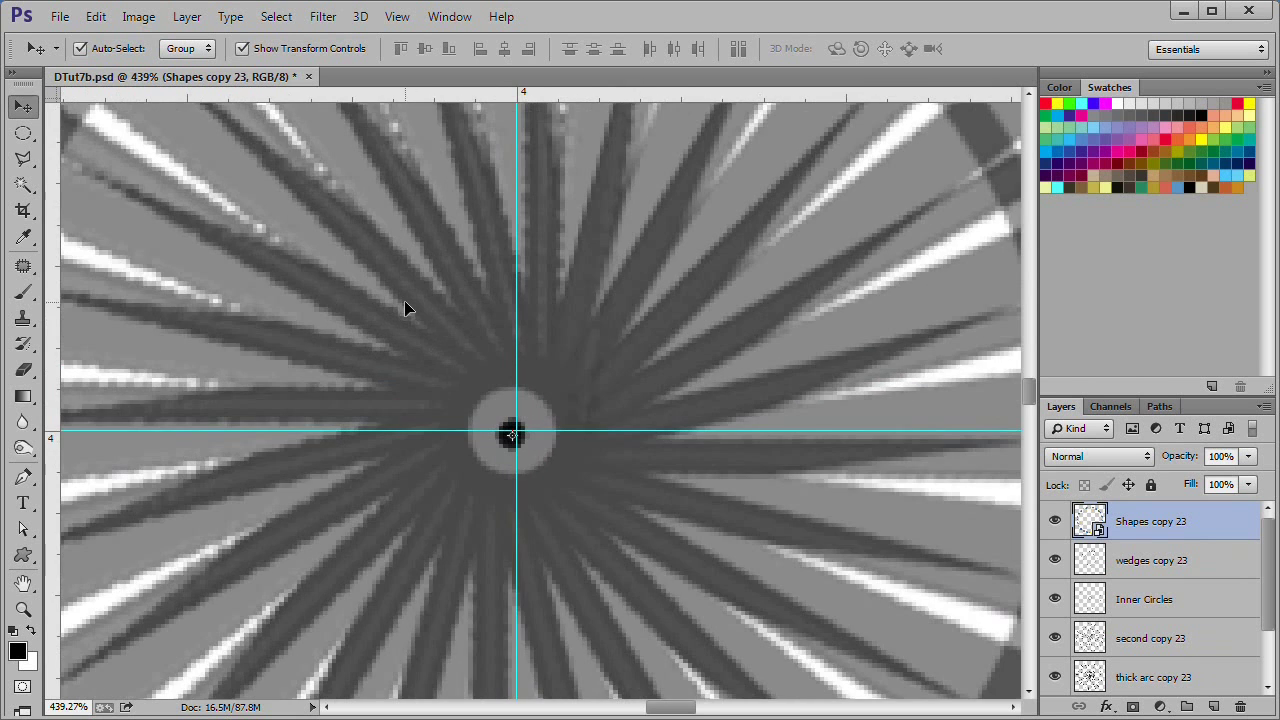
scroll(586, 440, up, 6)
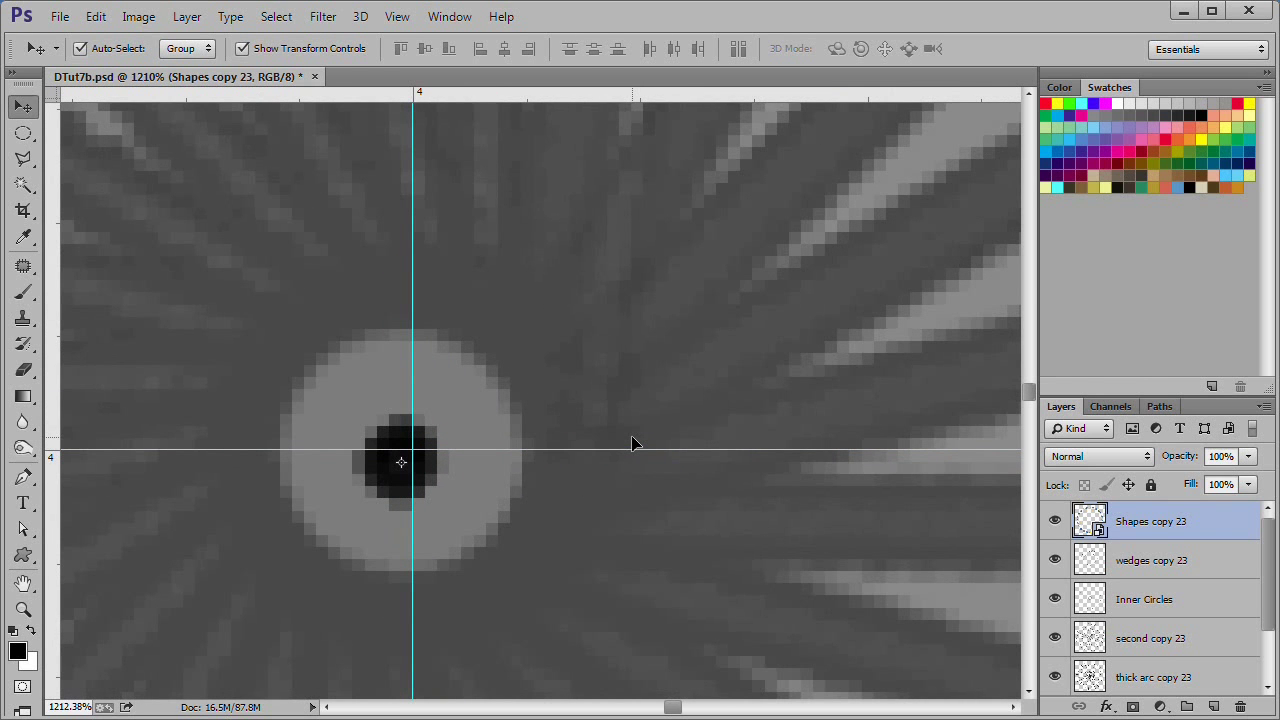
key(Up)
key(Right)
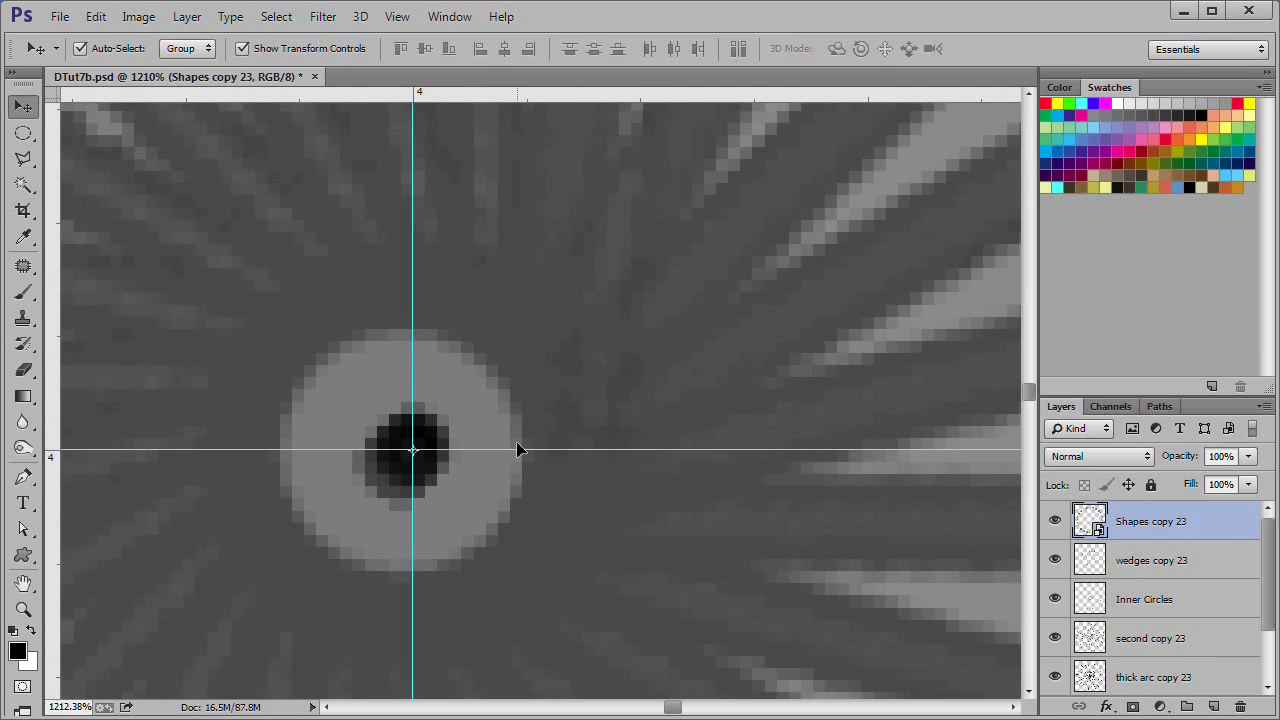
scroll(504, 493, down, 10)
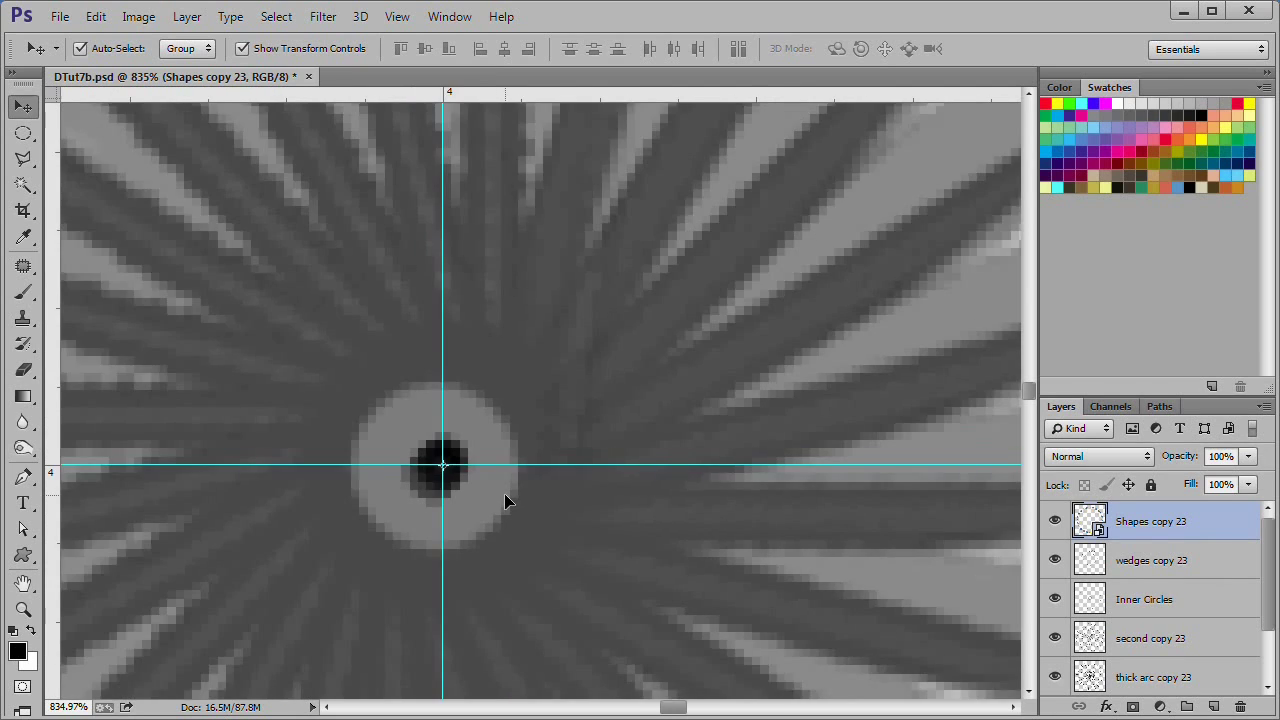
scroll(504, 494, down, 3)
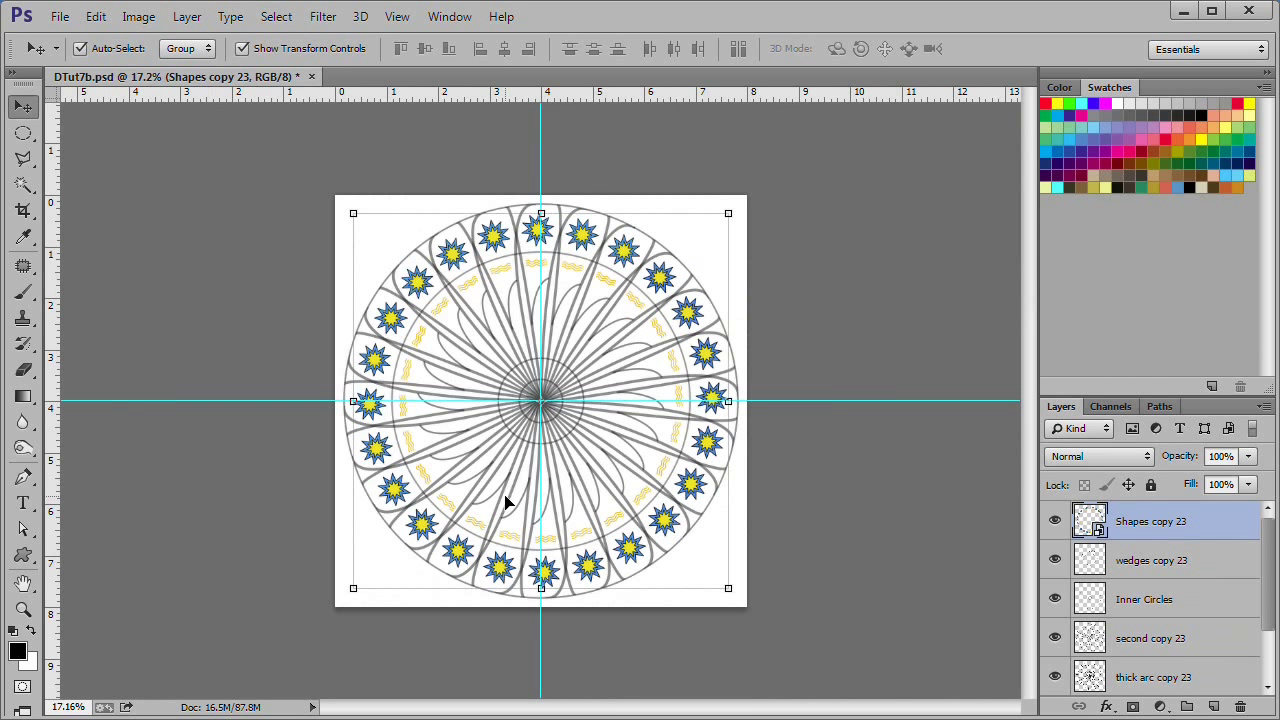
scroll(506, 500, up, 1)
Set the wedges copy 23 through Circle layers back to 100% opacity
key(h)
click(1155, 564)
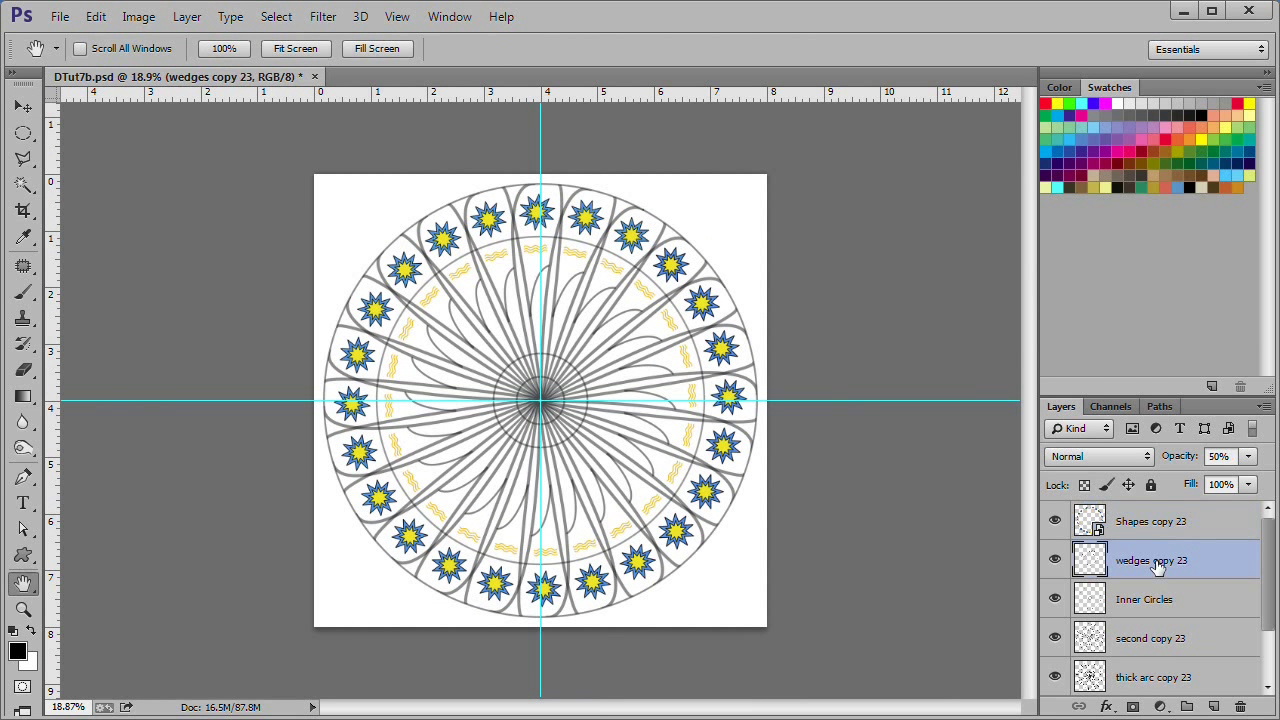
scroll(1268, 570, down, 2)
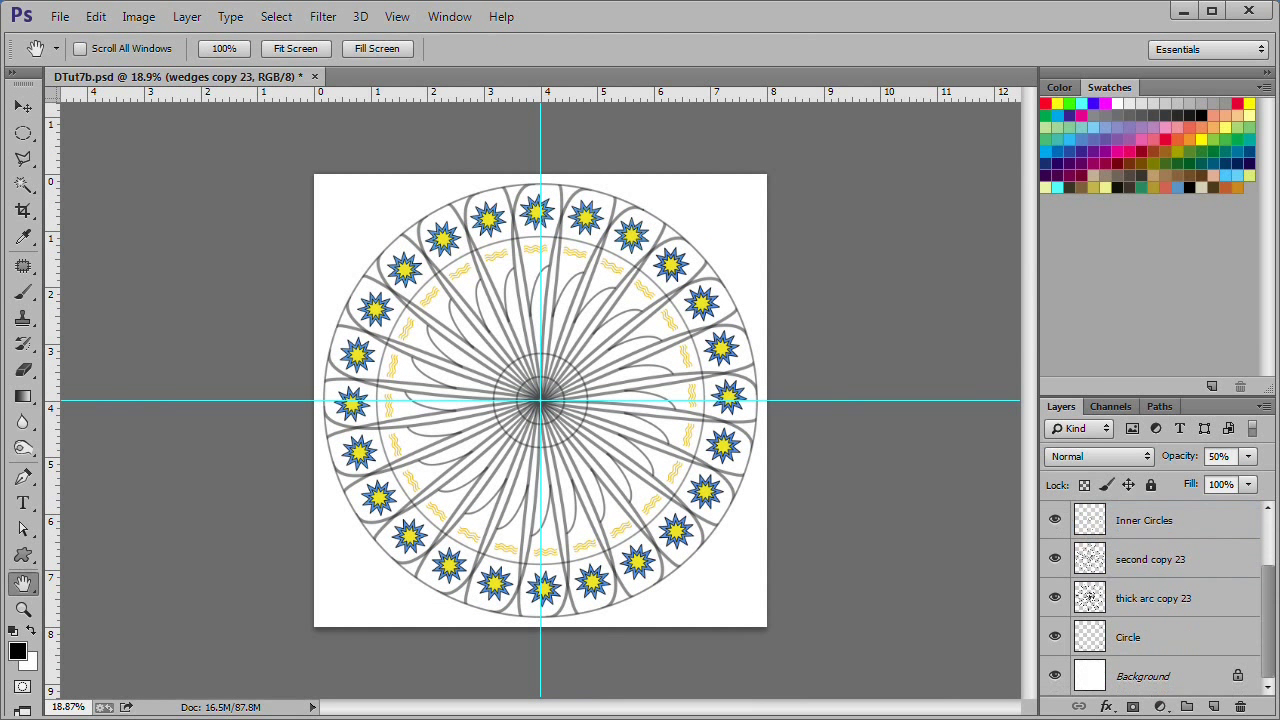
shift+click(1186, 647)
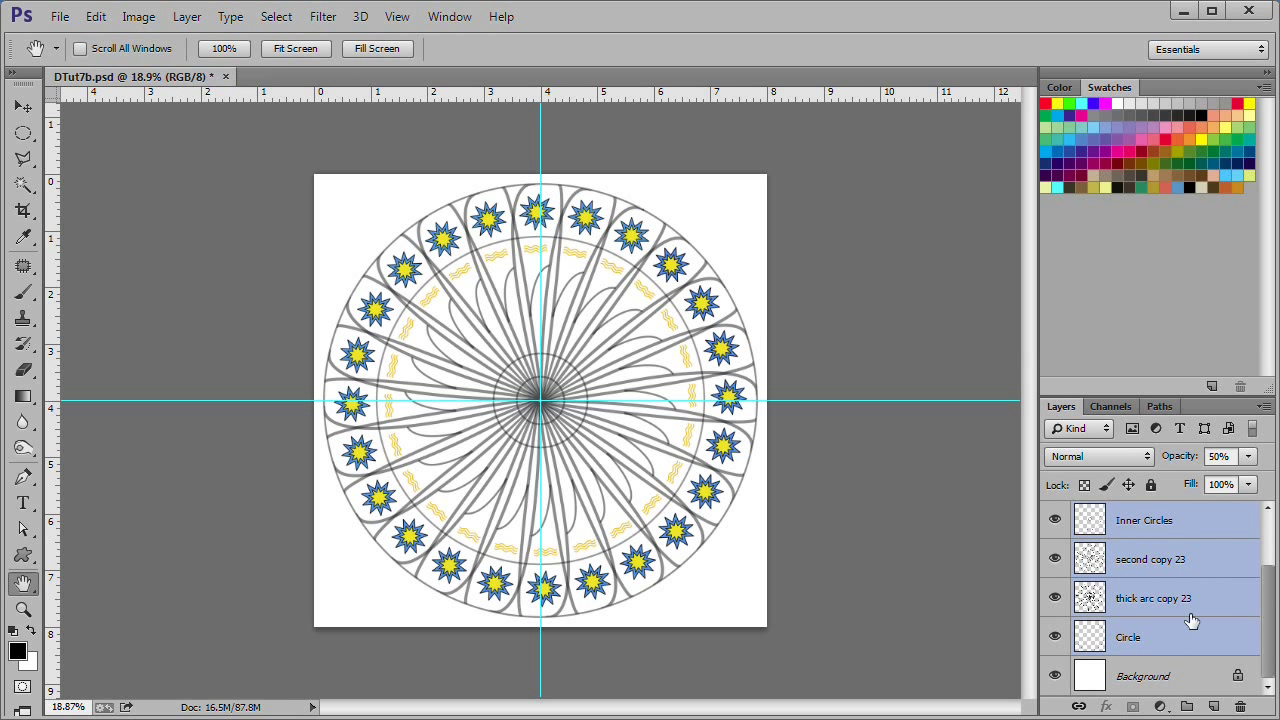
click(1248, 458)
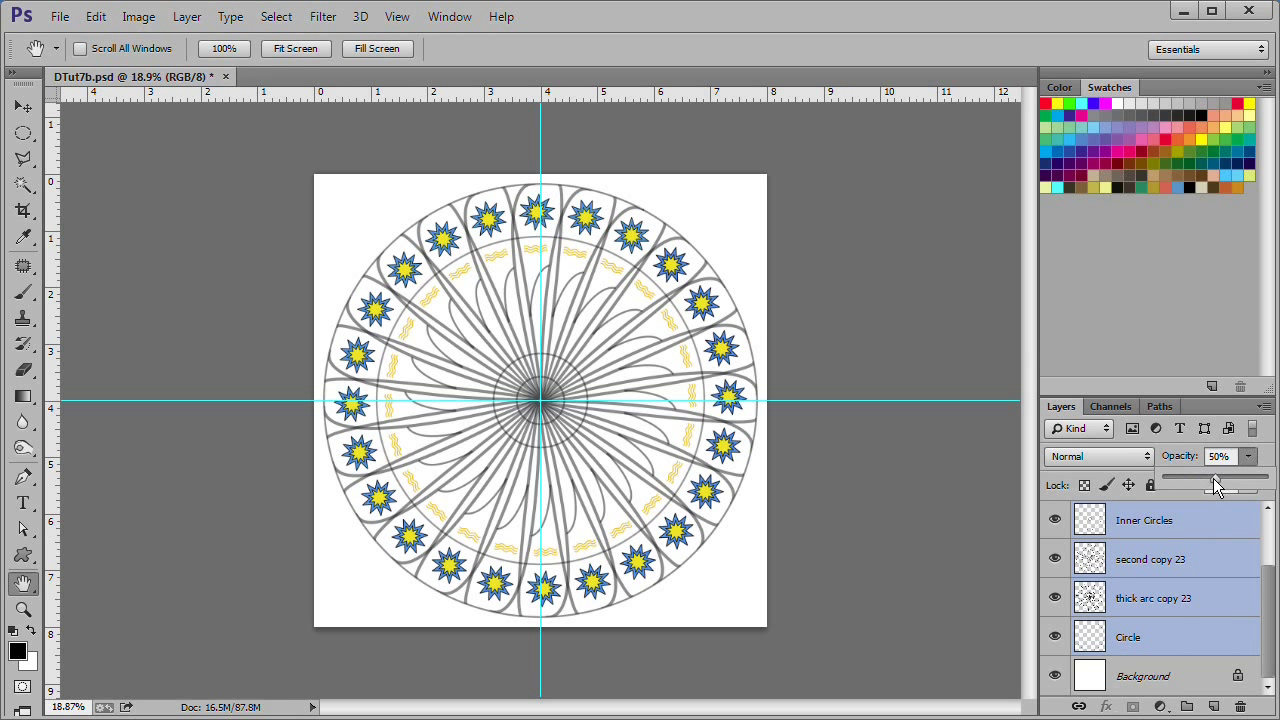
drag(1215, 484, 1268, 484)
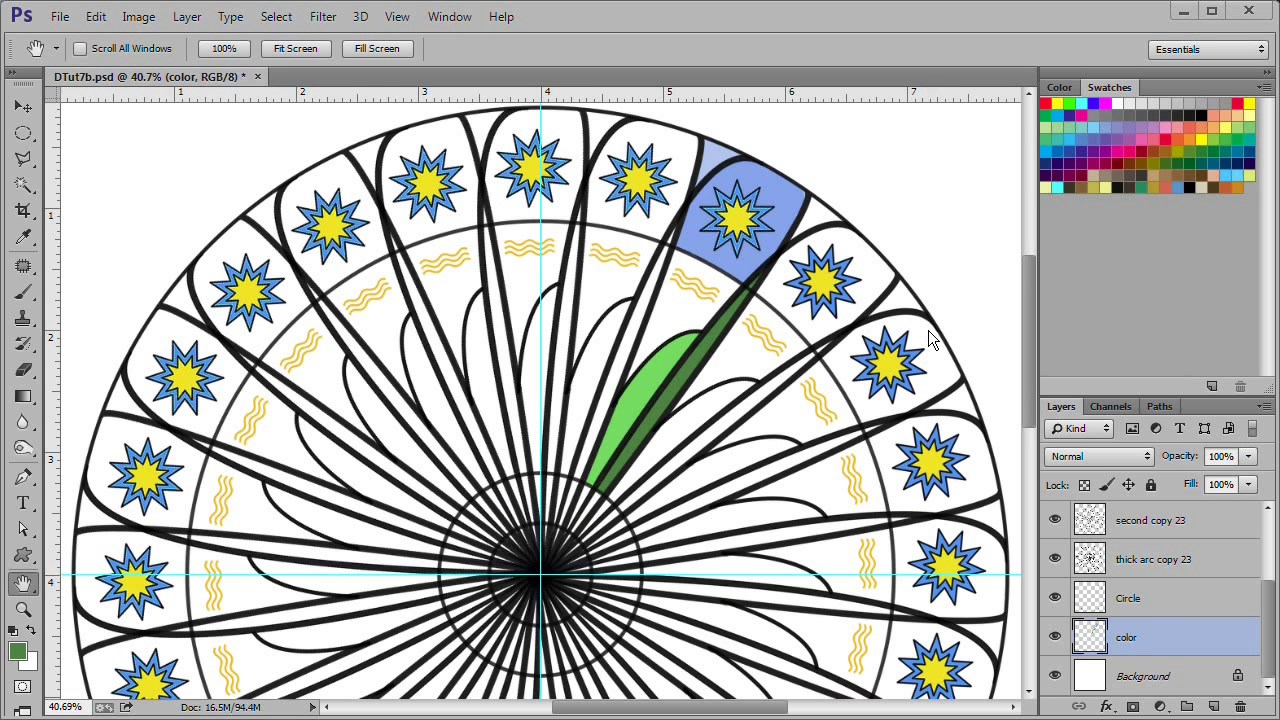
Select the Brush tool and set its size to 1 px
click(24, 298)
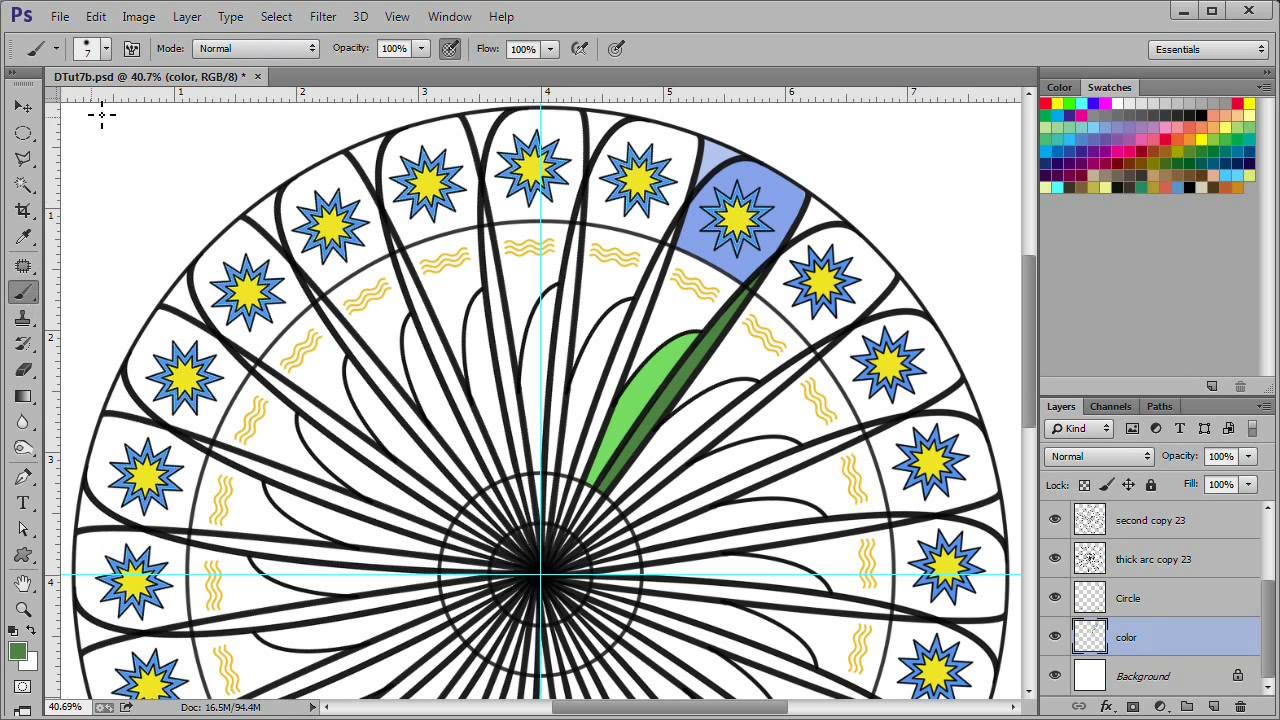
click(106, 52)
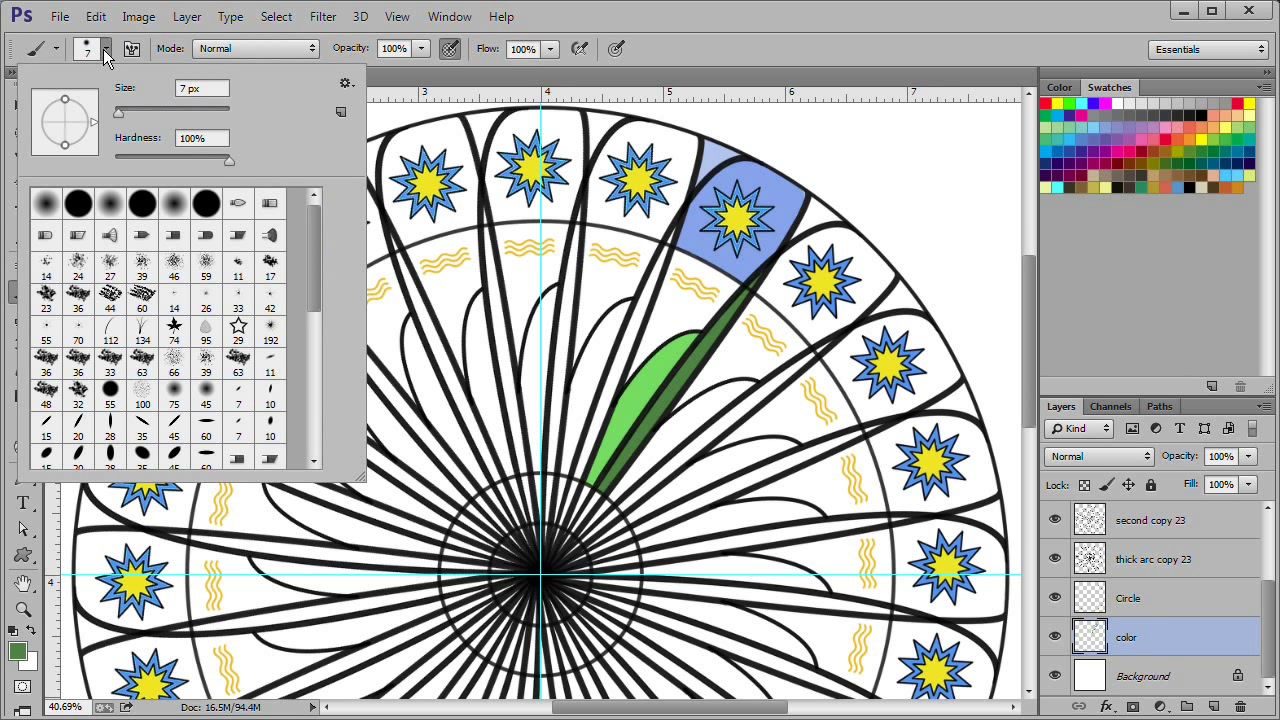
drag(187, 90, 174, 85)
text(1)
key(Tab)
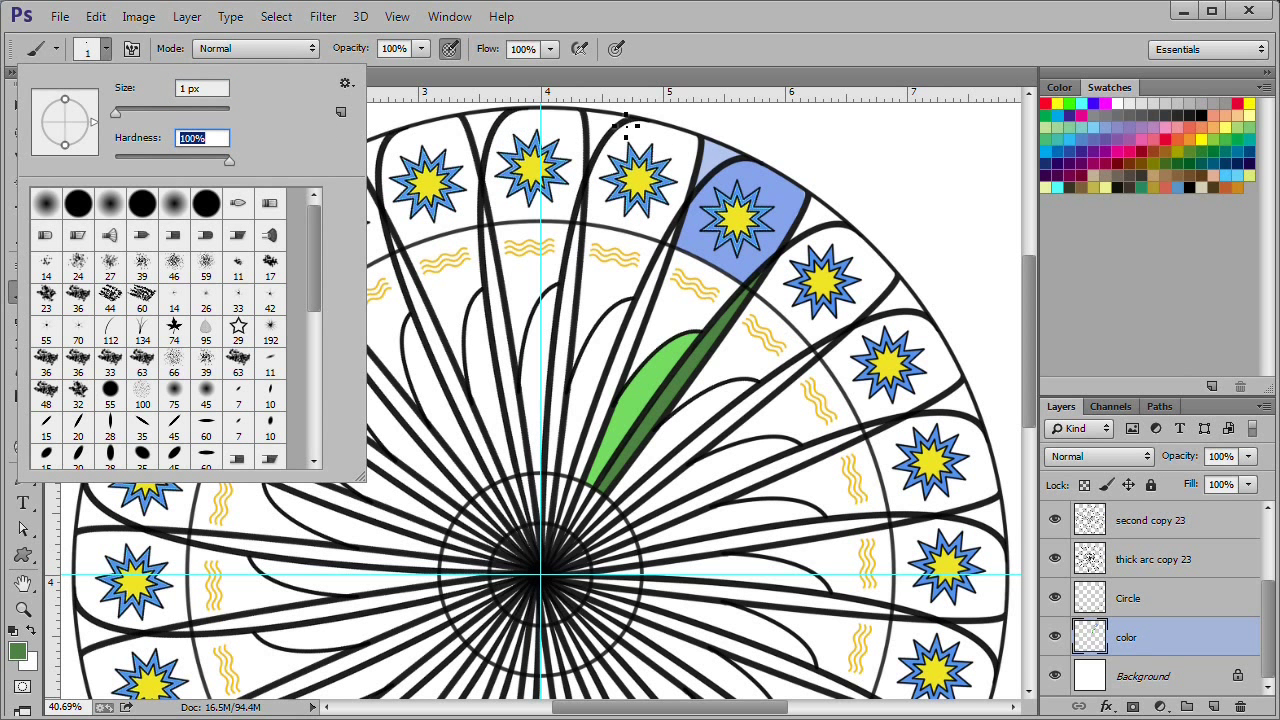
key(Return)
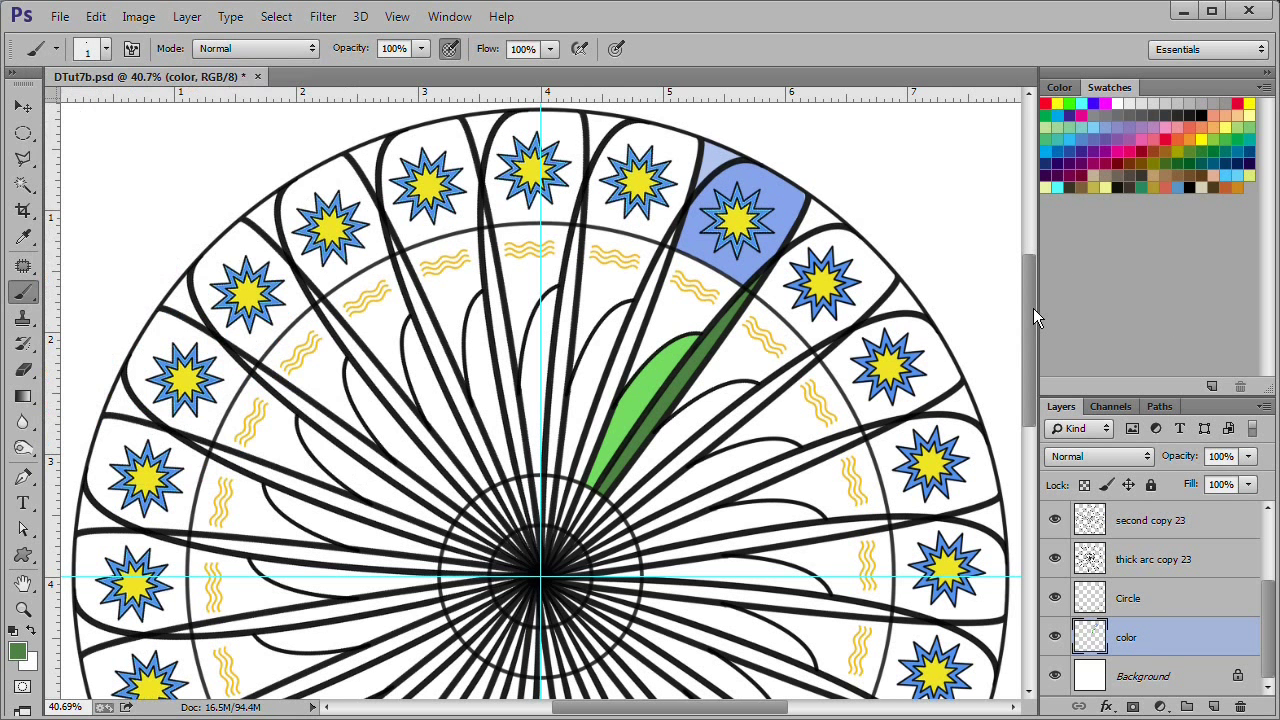
scroll(484, 526, up, 15)
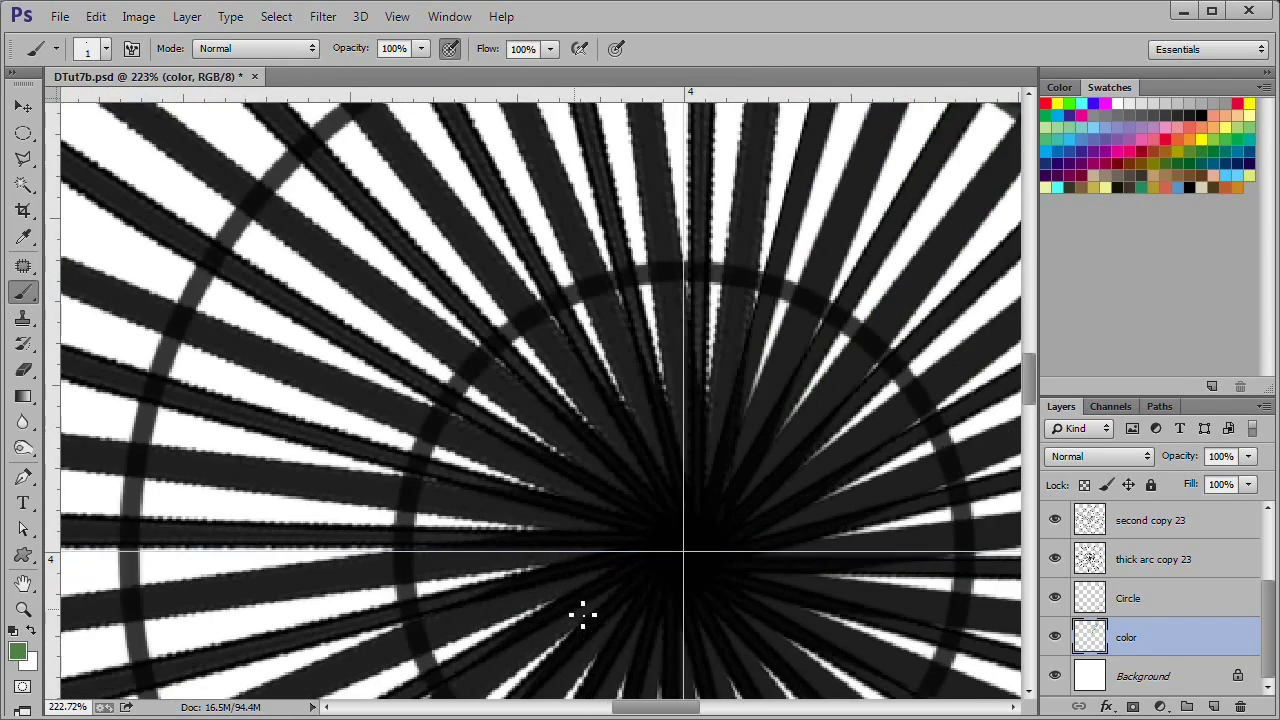
scroll(750, 517, up, 6)
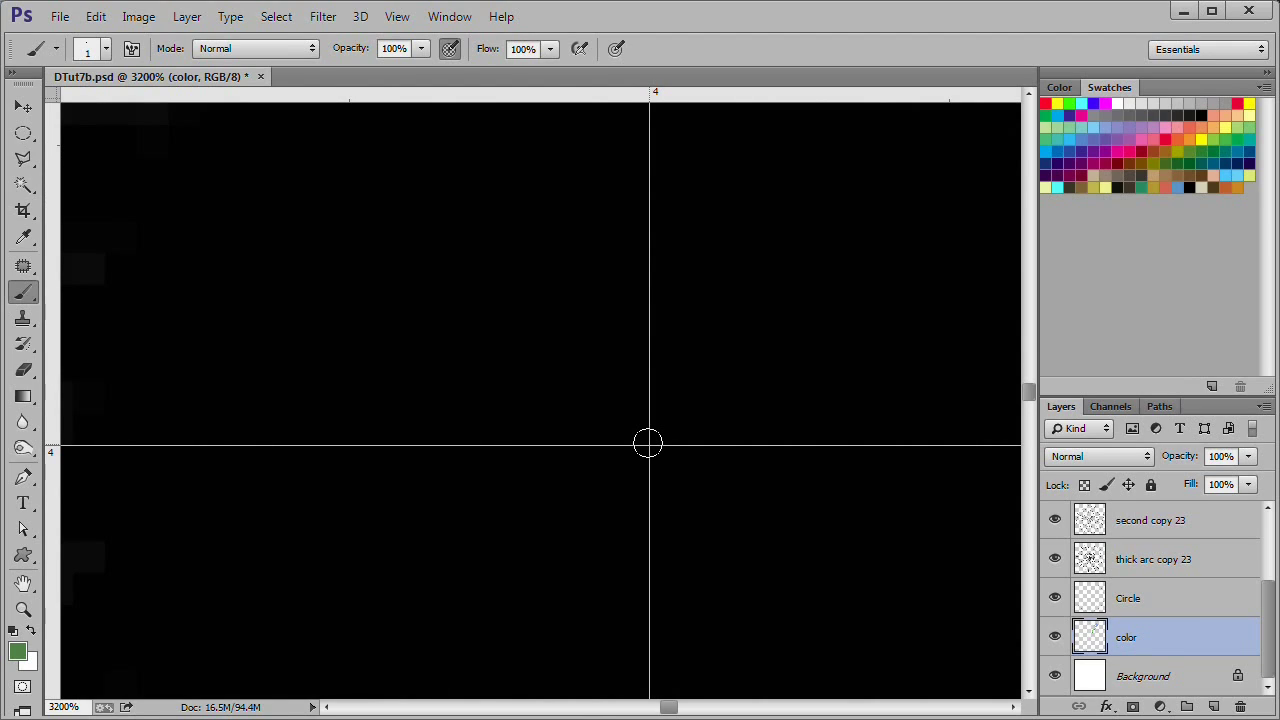
scroll(647, 443, down, 20)
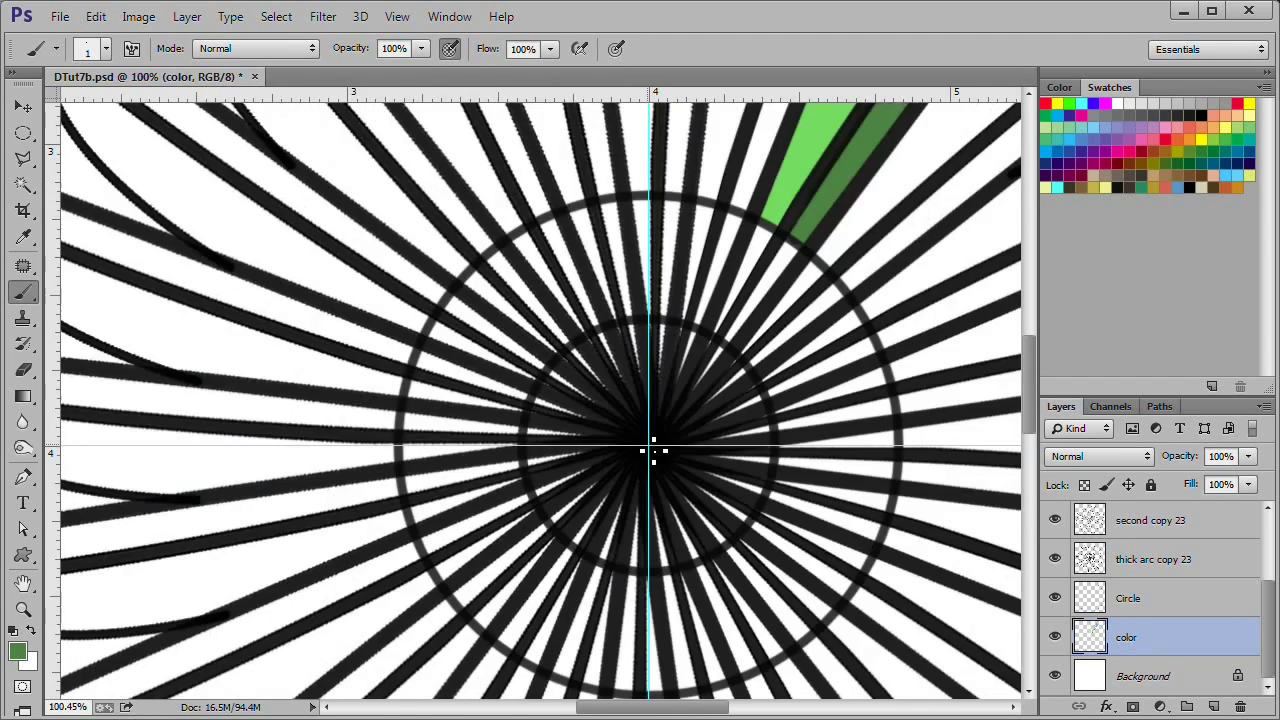
scroll(653, 451, down, 3)
scroll(650, 449, up, 2)
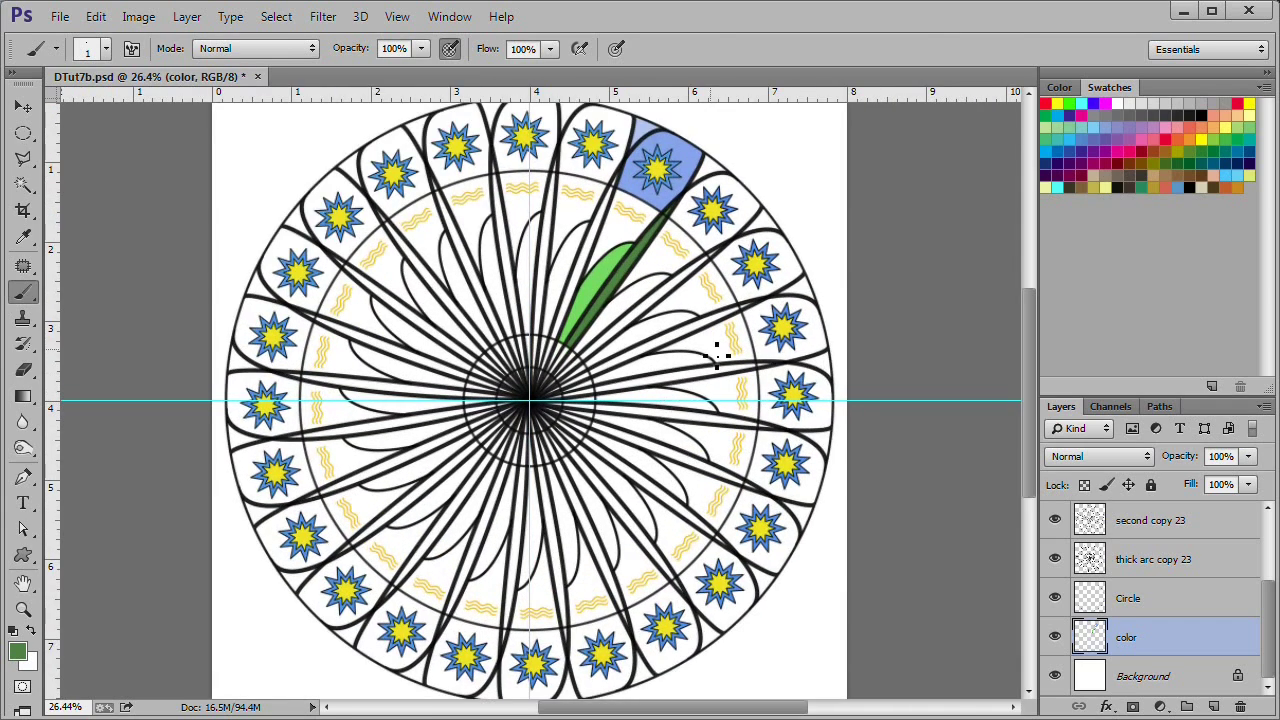
scroll(718, 348, down, 1)
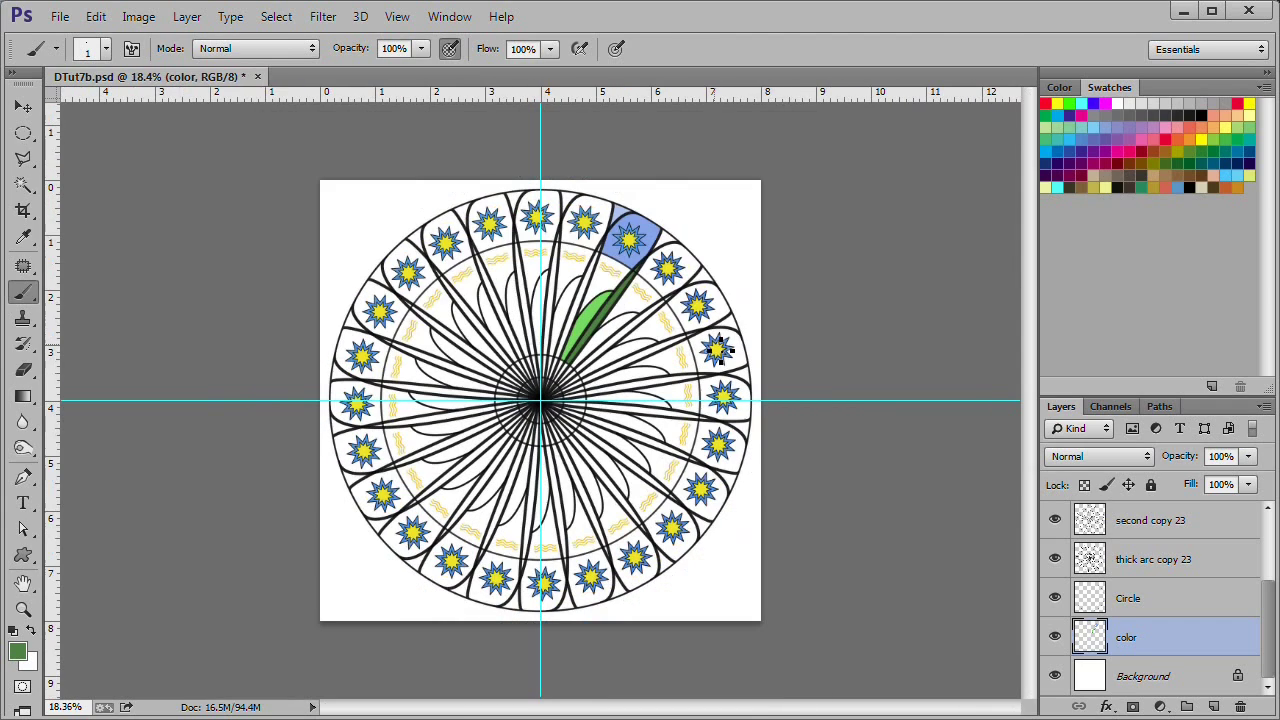
Free Transform the color layer 15° around a bottom-left reference point
click(98, 17)
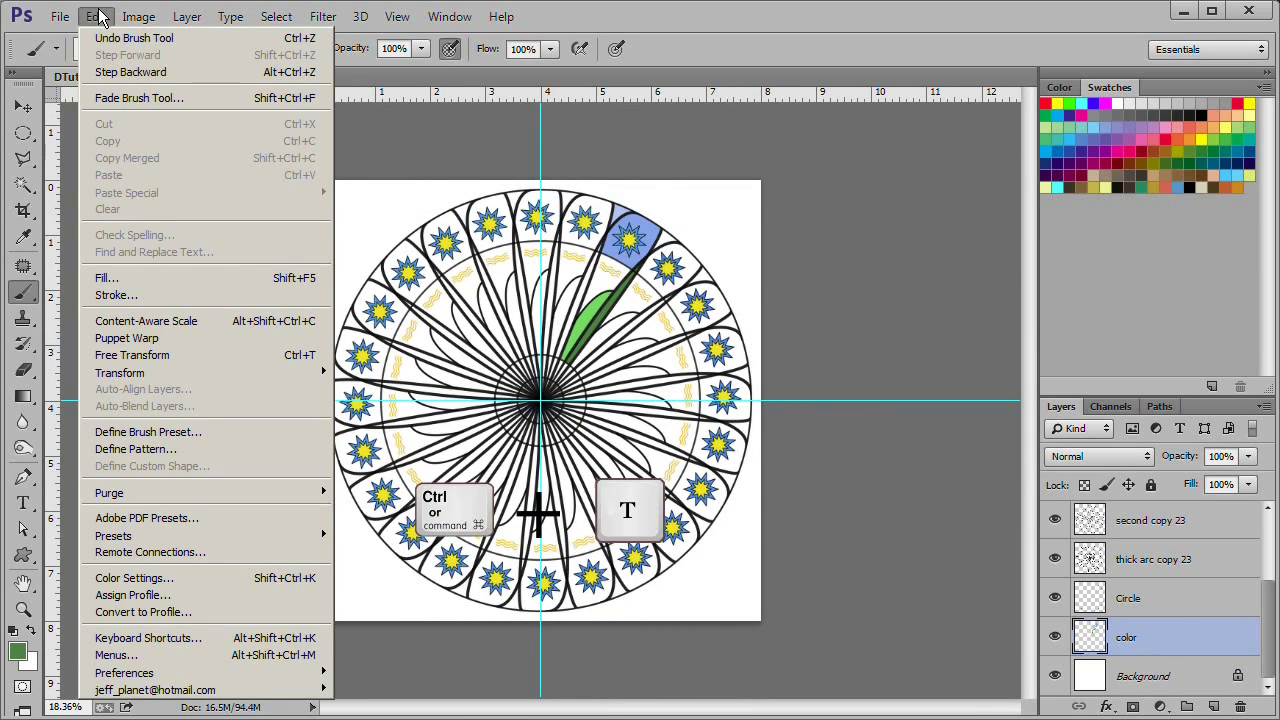
click(115, 354)
scroll(490, 195, up, 1)
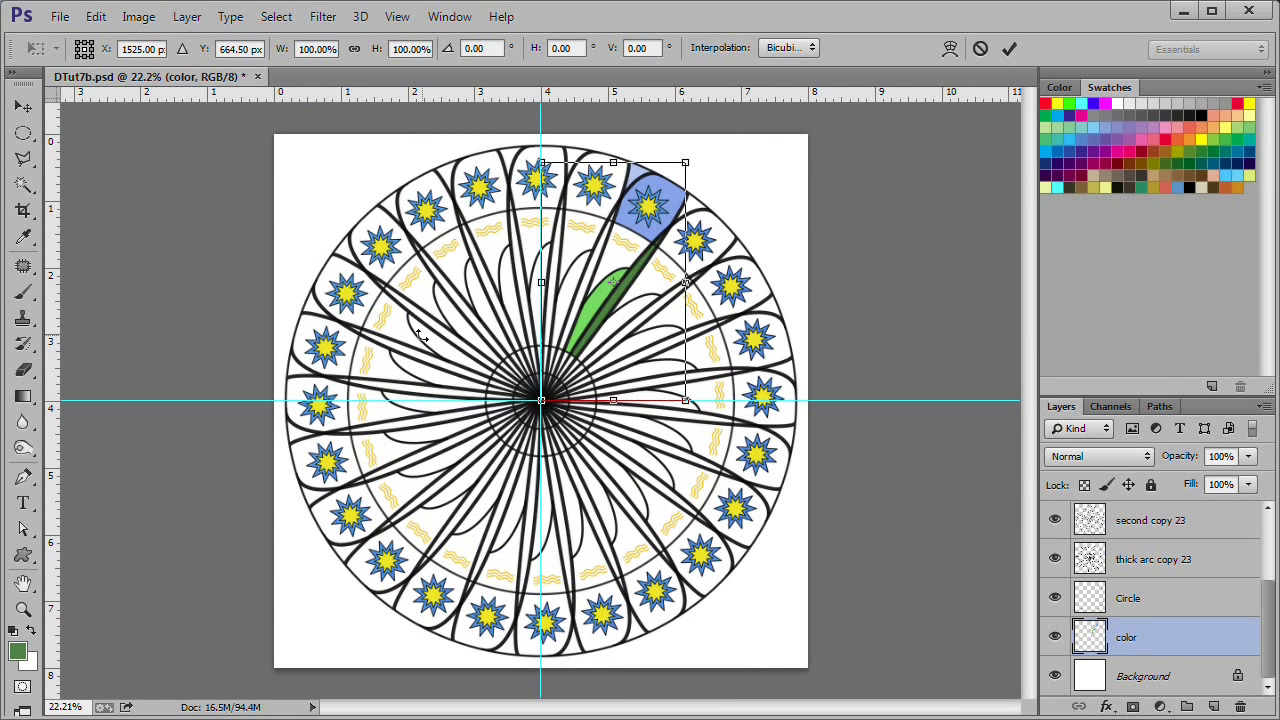
click(78, 54)
click(496, 47)
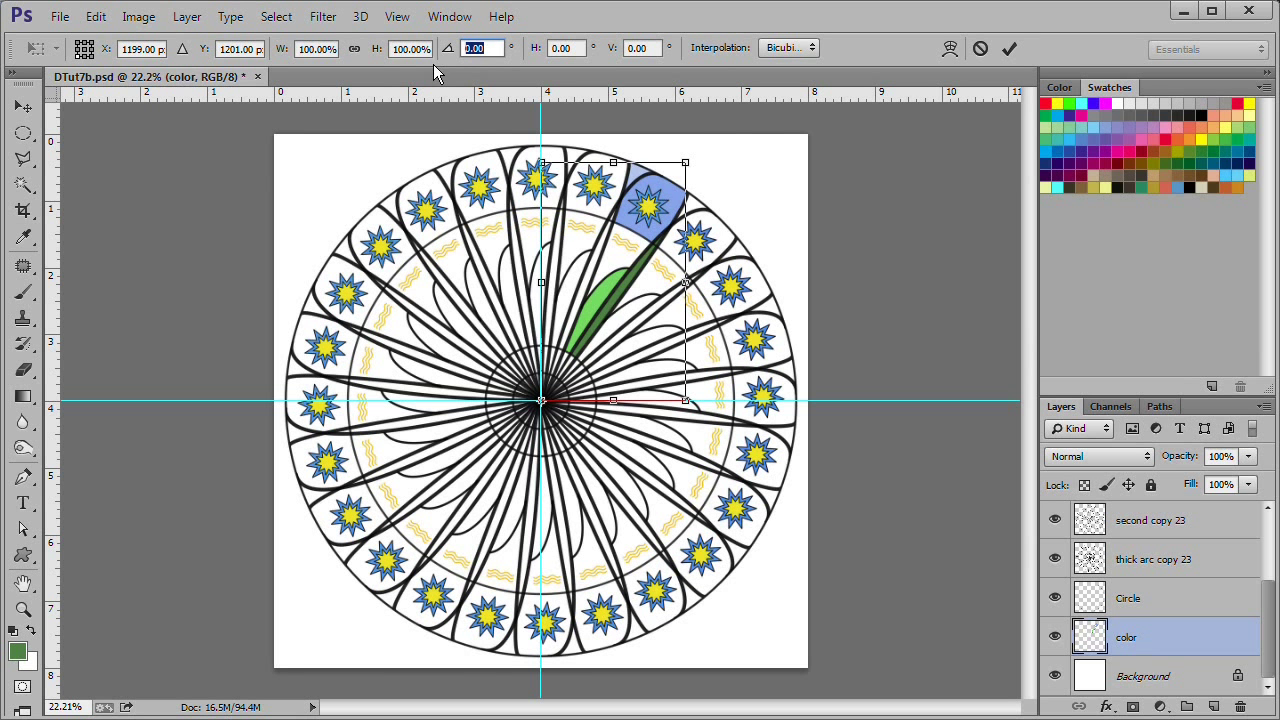
text(15)
key(Return)
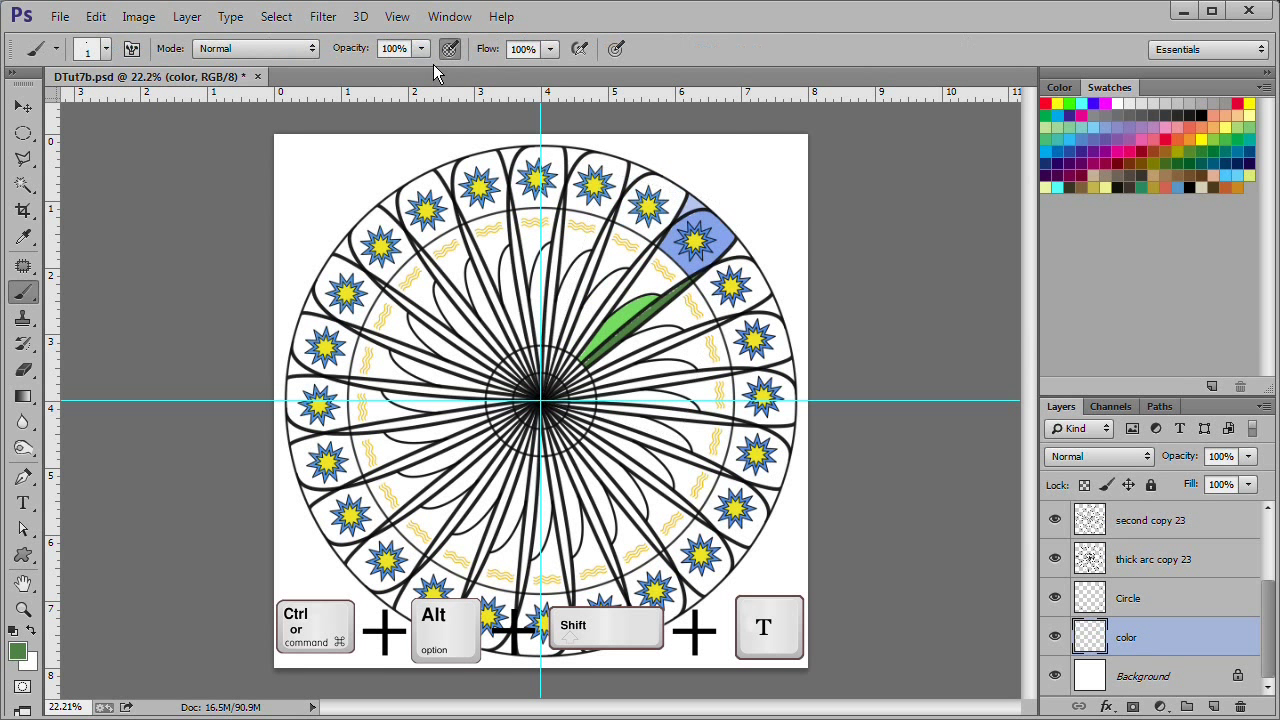
Repeat the 15° rotated copy with Ctrl+Alt+Shift+T until the circle is complete
key(ctrl+alt+shift+t)
key(ctrl+alt+shift+t)
key(ctrl+alt+shift+t)
key(ctrl+alt+shift+t)
key(ctrl+alt+shift+t)
key(ctrl+alt+shift+t)
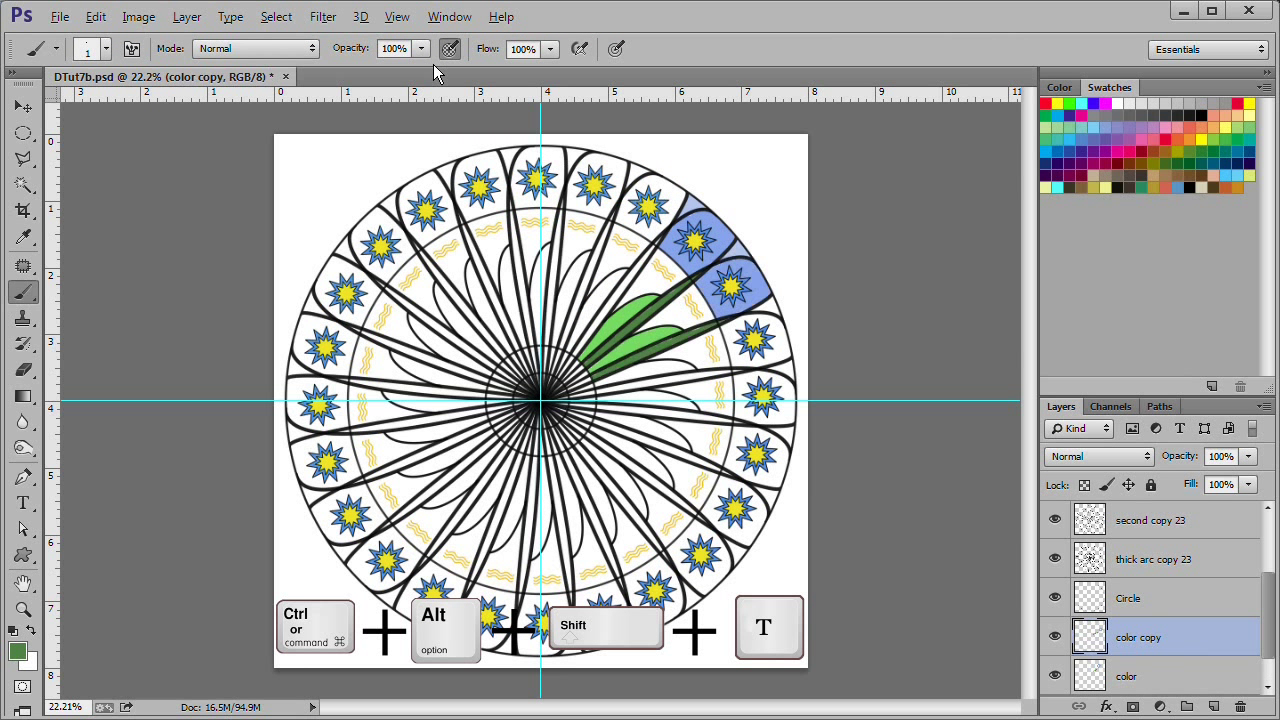
key(ctrl+alt+shift+t)
key(ctrl+alt+shift+t)
key(ctrl+alt+shift+t)
key(ctrl+alt+shift+t)
key(ctrl+alt+shift+t)
key(ctrl+alt+shift+t)
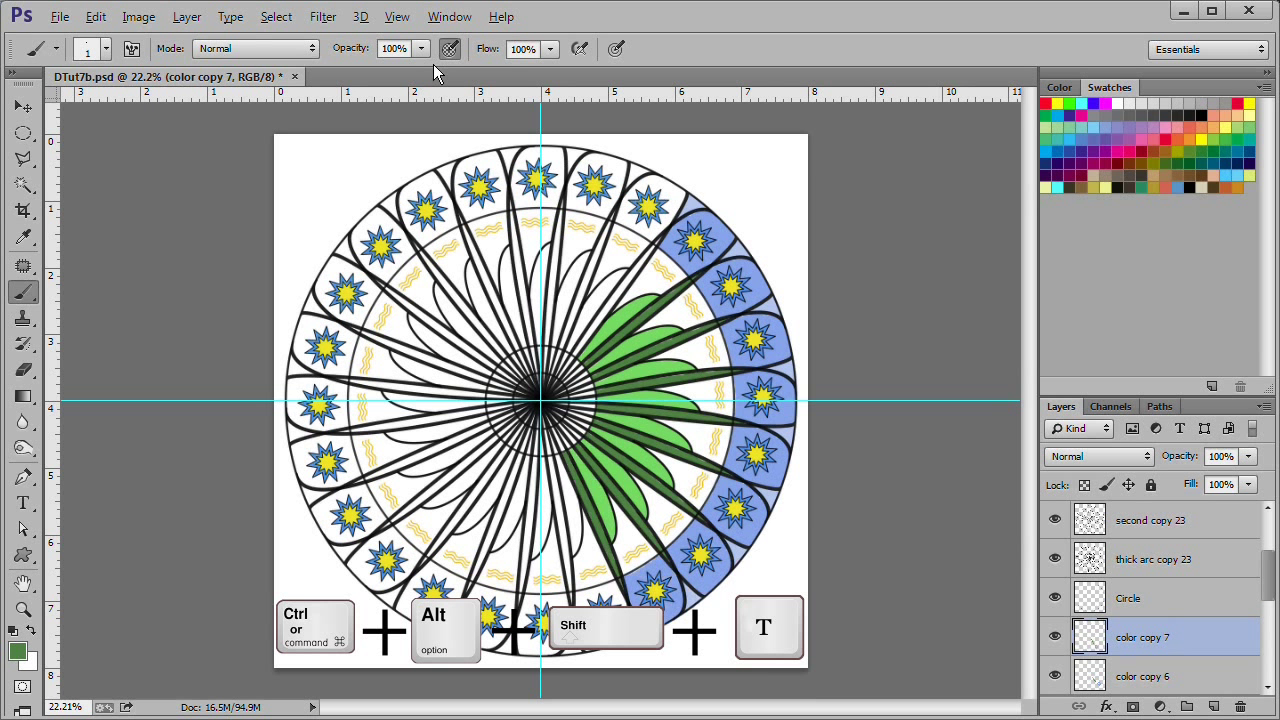
key(ctrl+alt+shift+t)
key(ctrl+alt+shift+t)
key(ctrl+alt+shift+t)
key(ctrl+alt+shift+t)
key(ctrl+alt+shift+t)
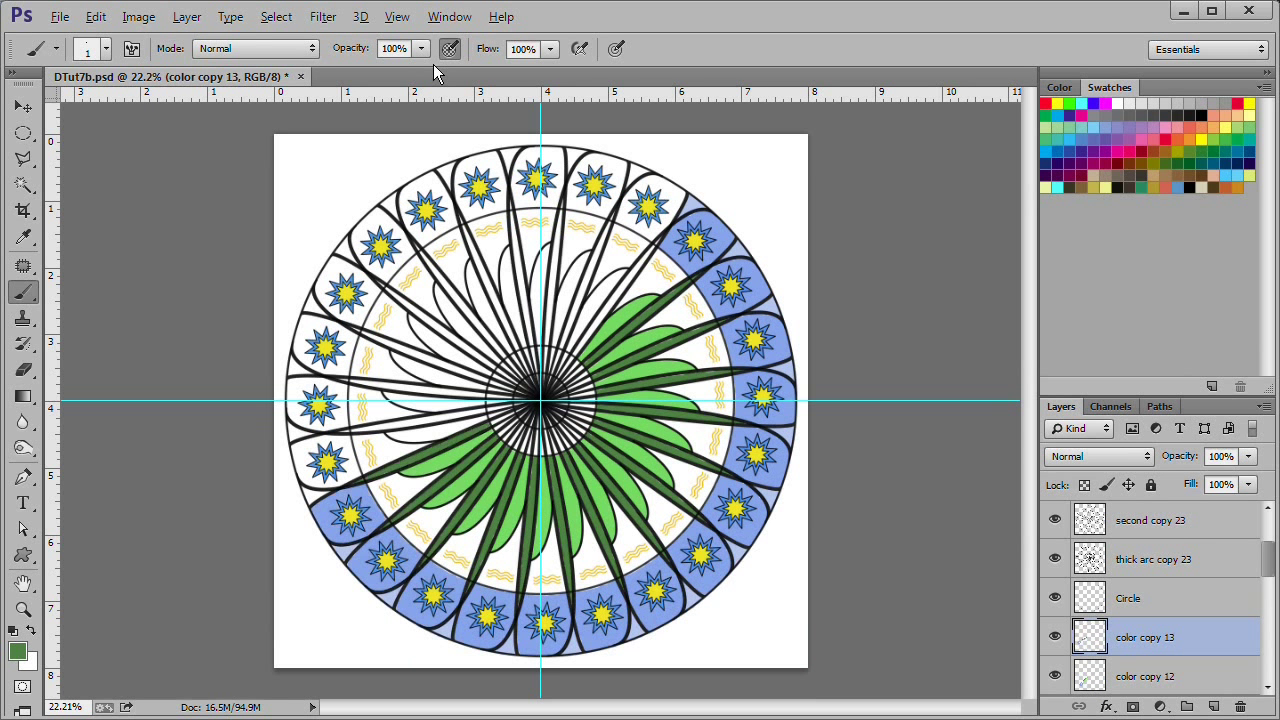
key(ctrl+alt+shift+t)
key(ctrl+alt+shift+t)
key(ctrl+alt+shift+t)
key(ctrl+alt+shift+t)
key(ctrl+alt+shift+t)
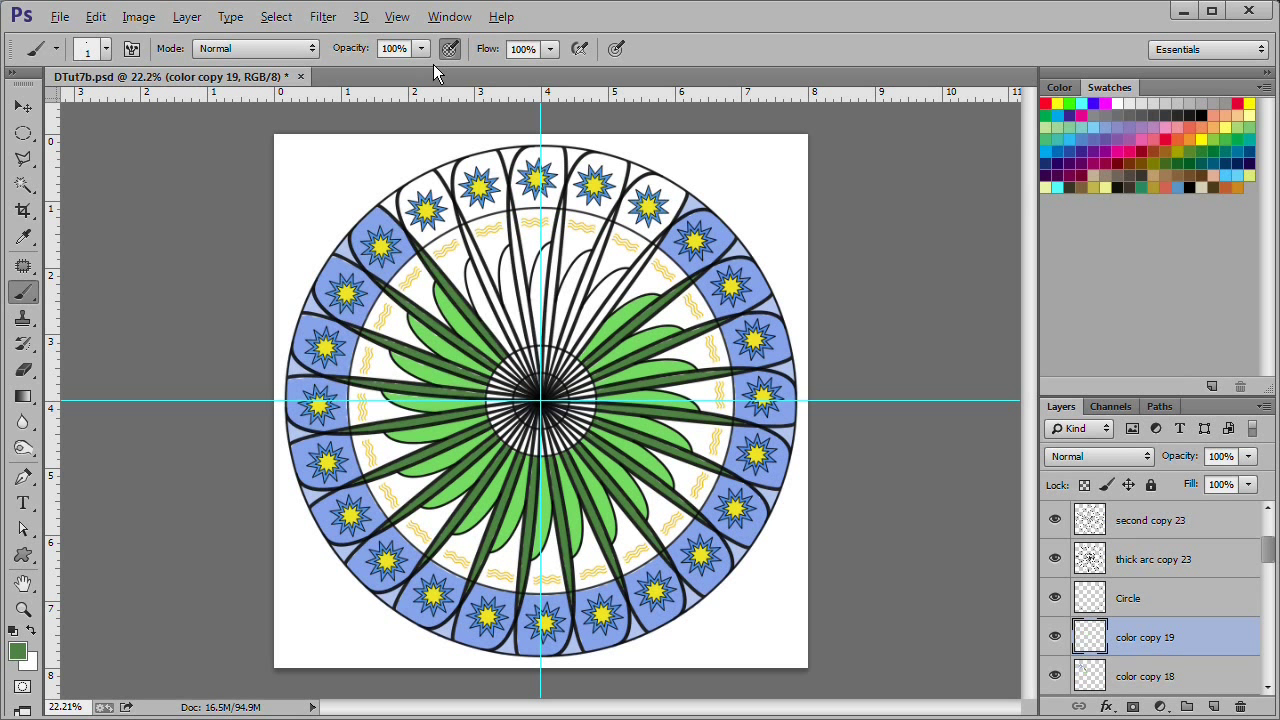
key(ctrl+alt+shift+t)
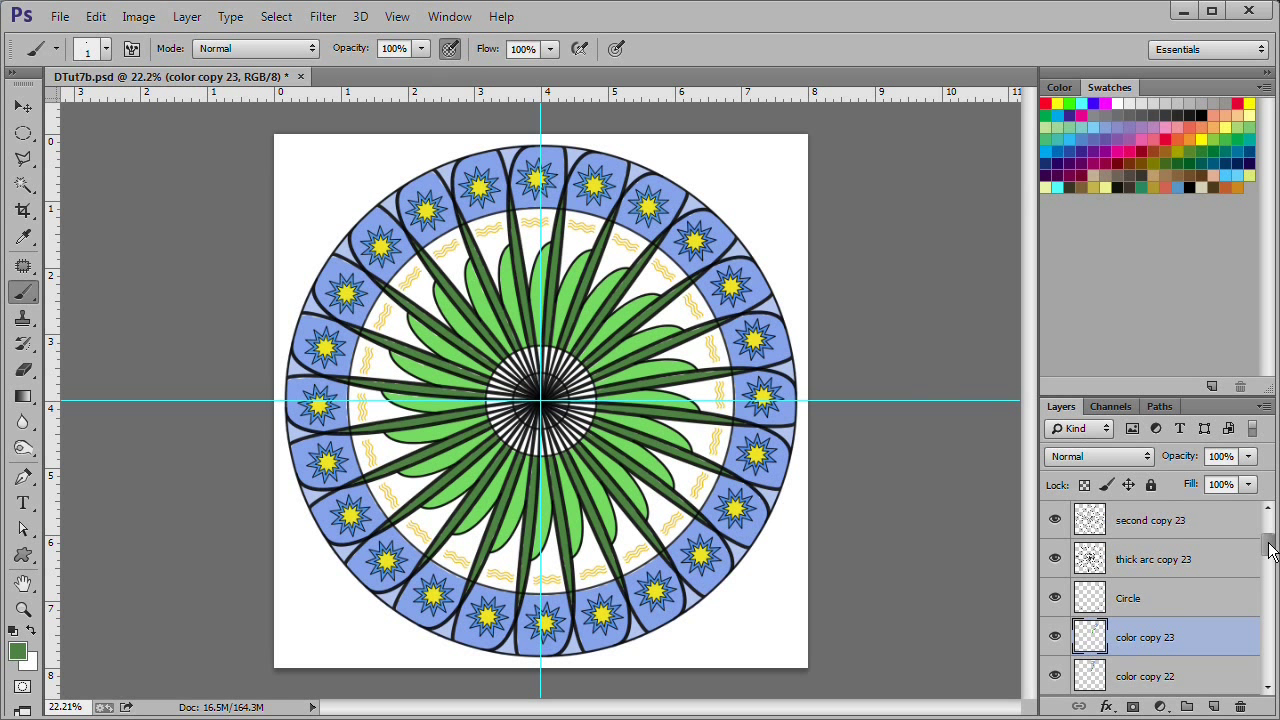
drag(1270, 550, 1277, 678)
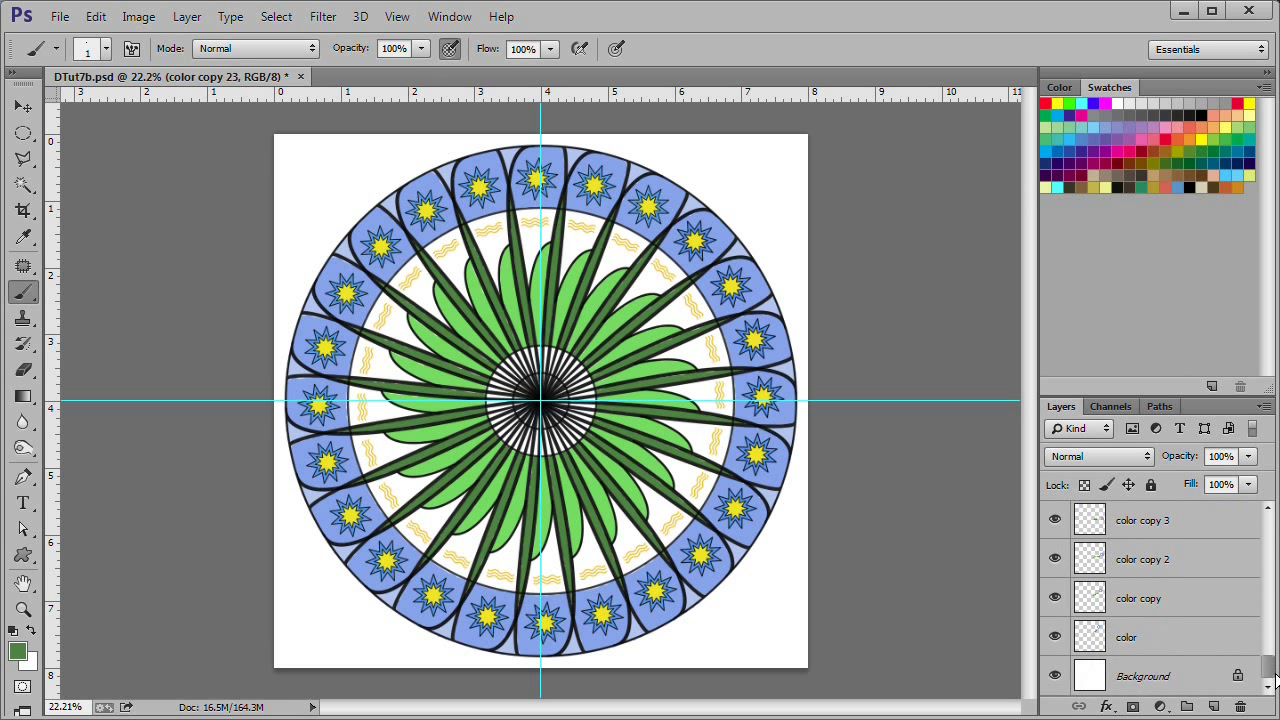
shift+click(1178, 640)
right_click(1168, 621)
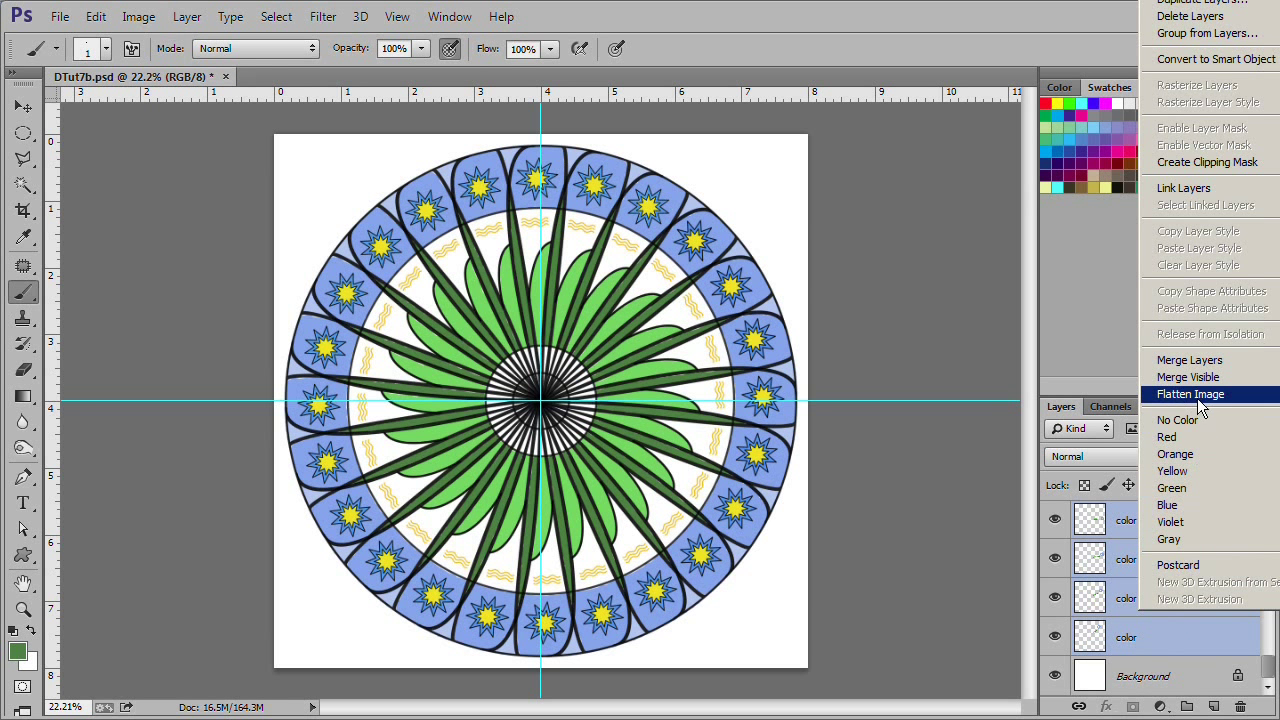
click(1222, 62)
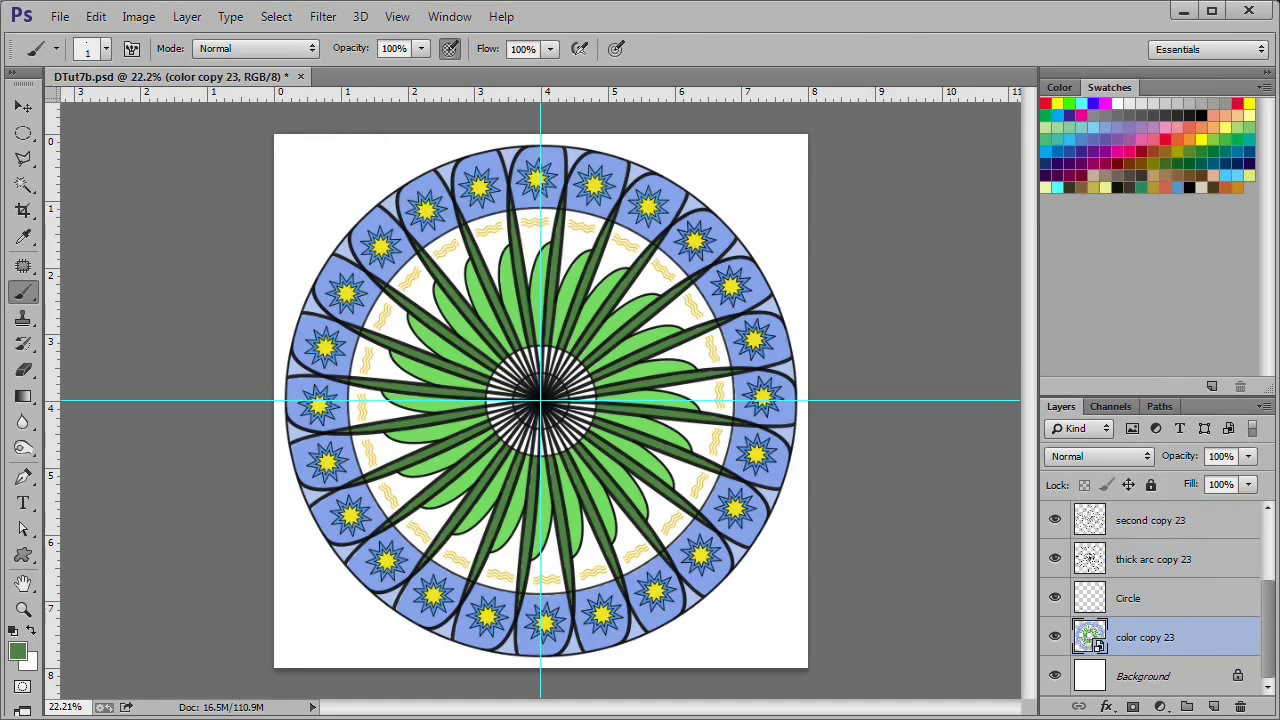
click(24, 102)
scroll(540, 420, up, 6)
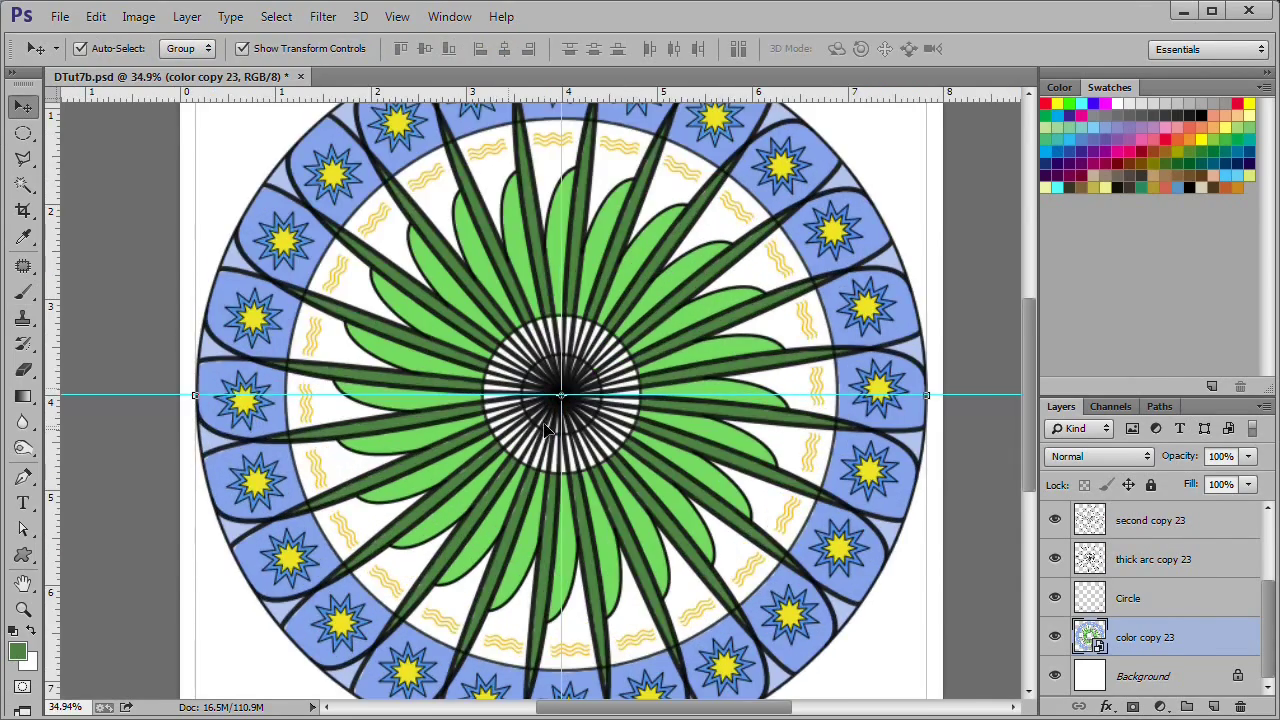
scroll(604, 335, up, 10)
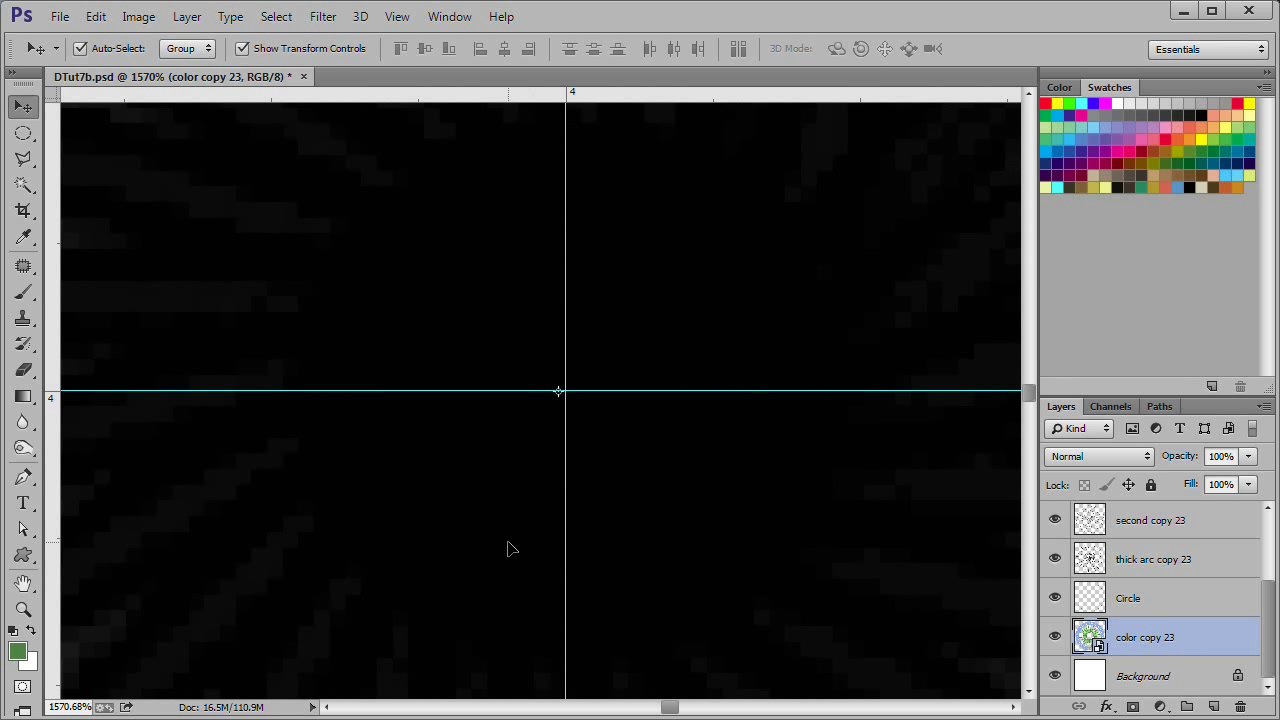
scroll(550, 503, down, 20)
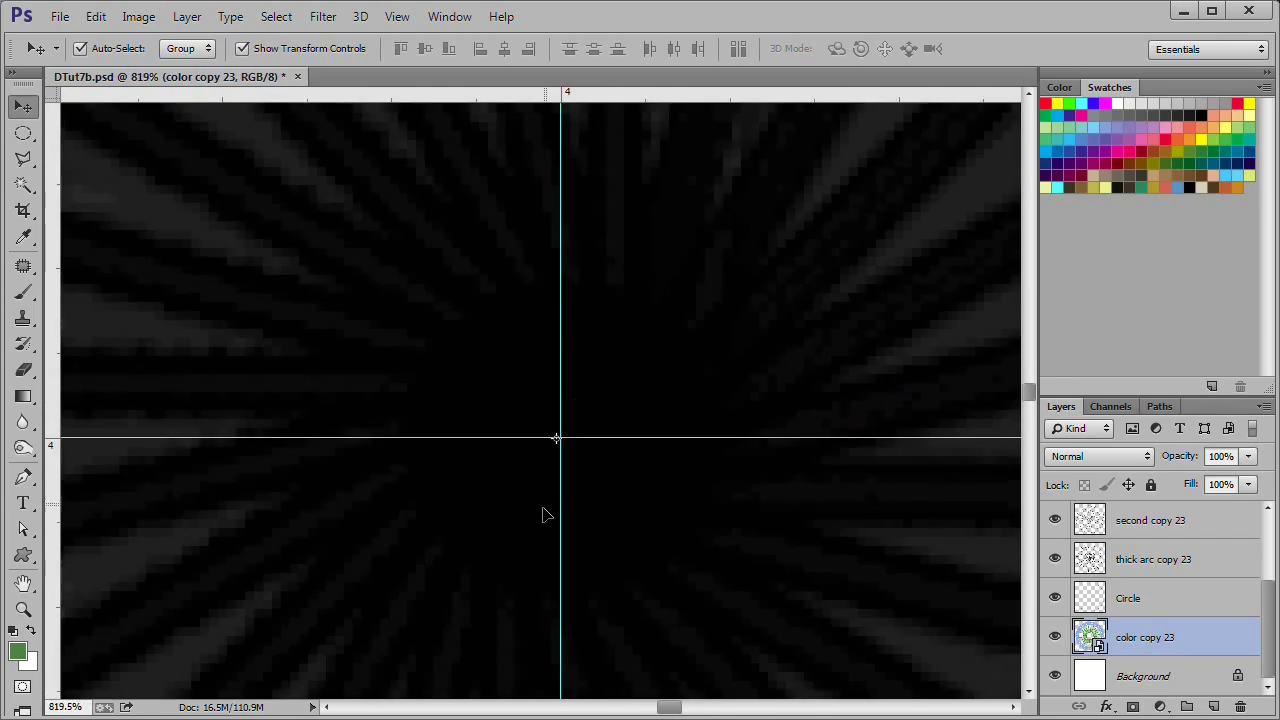
scroll(545, 518, up, 5)
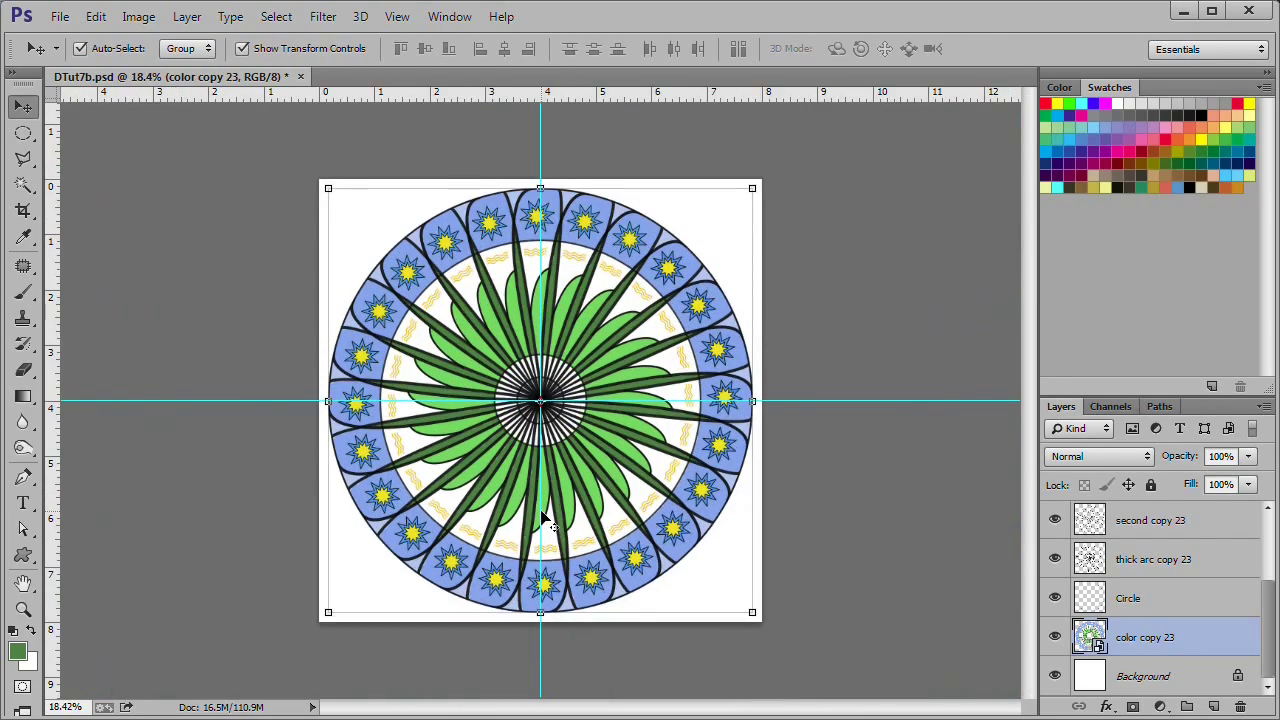
scroll(790, 393, down, 1)
key(u)
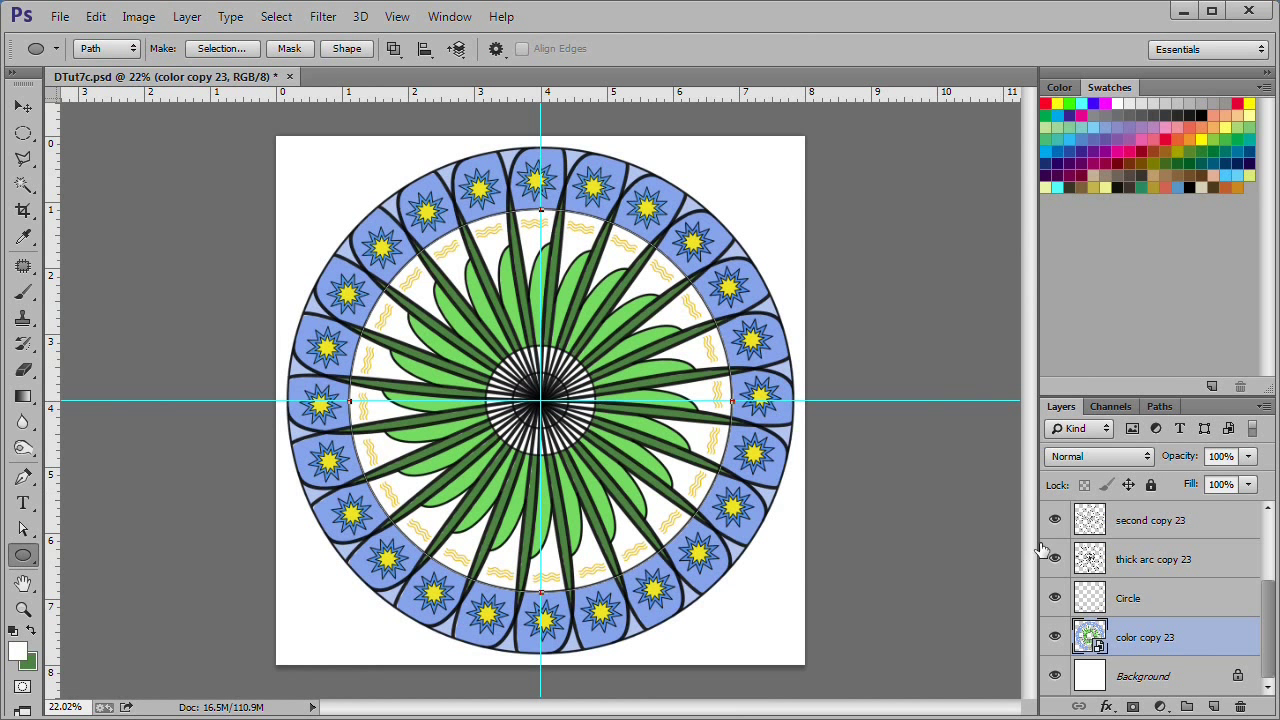
Add a new layer named Gradient directly above the Background
click(1127, 678)
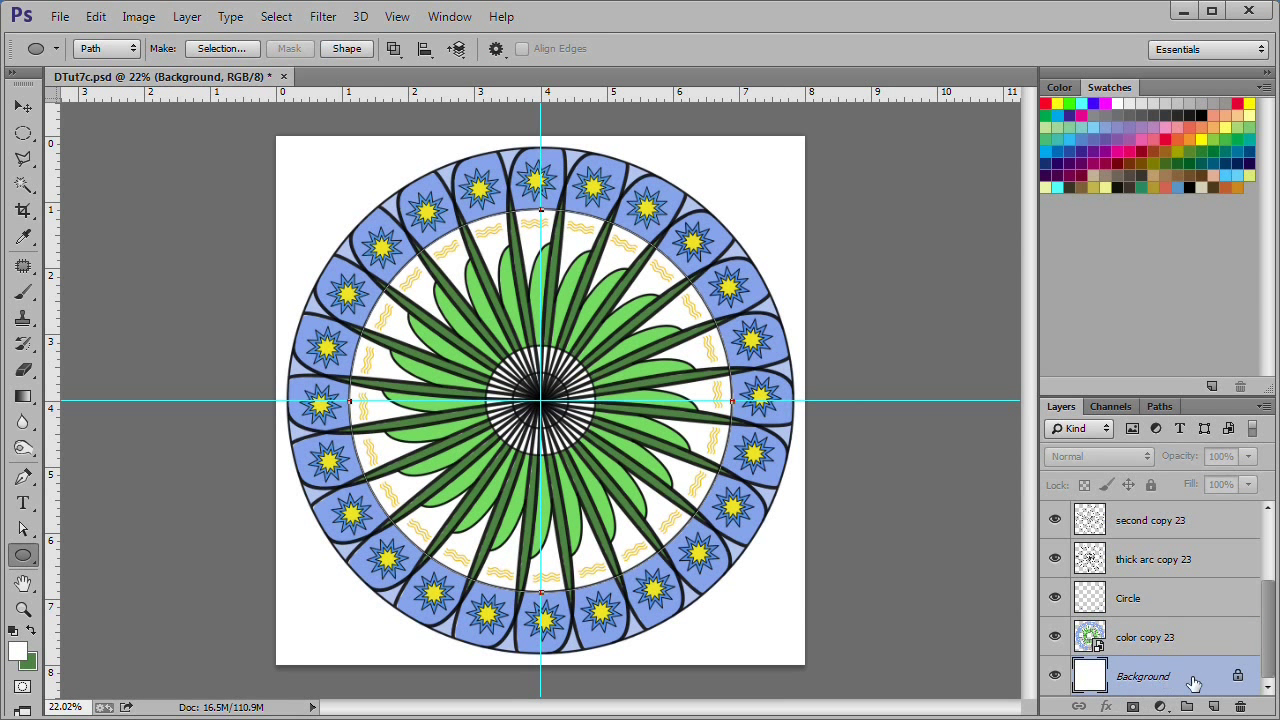
click(1213, 708)
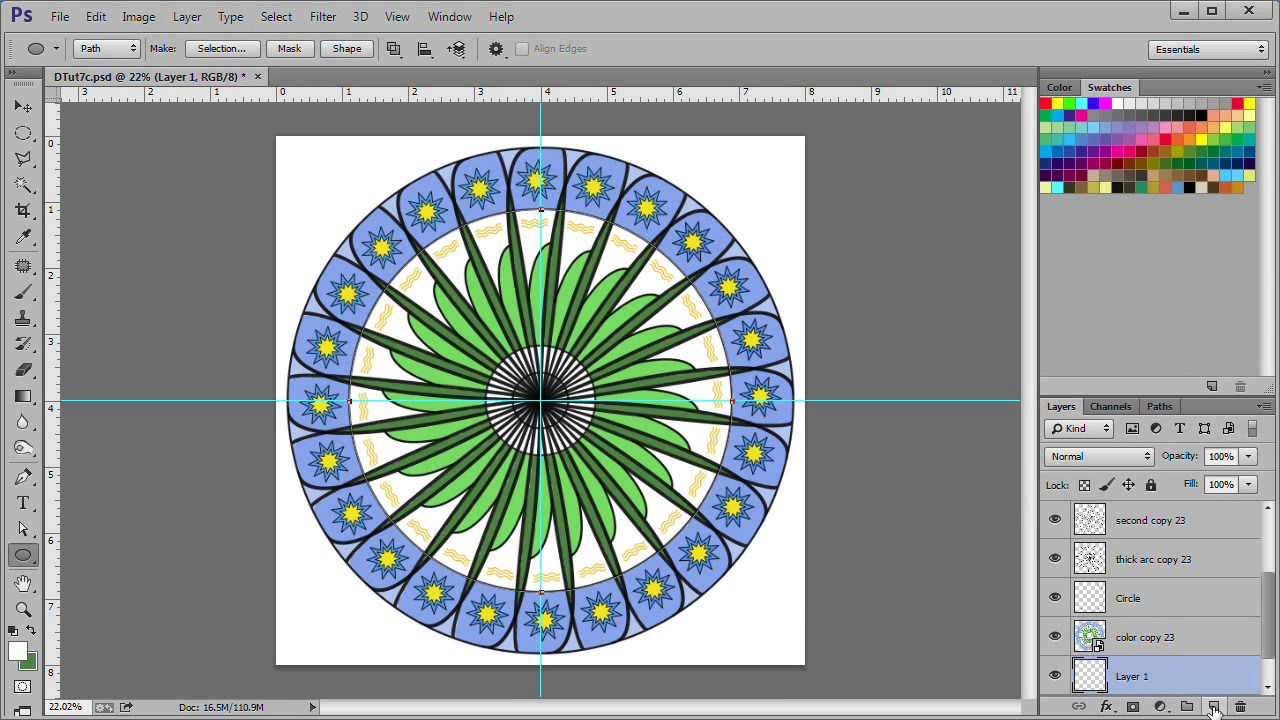
double_click(1122, 676)
text(c)
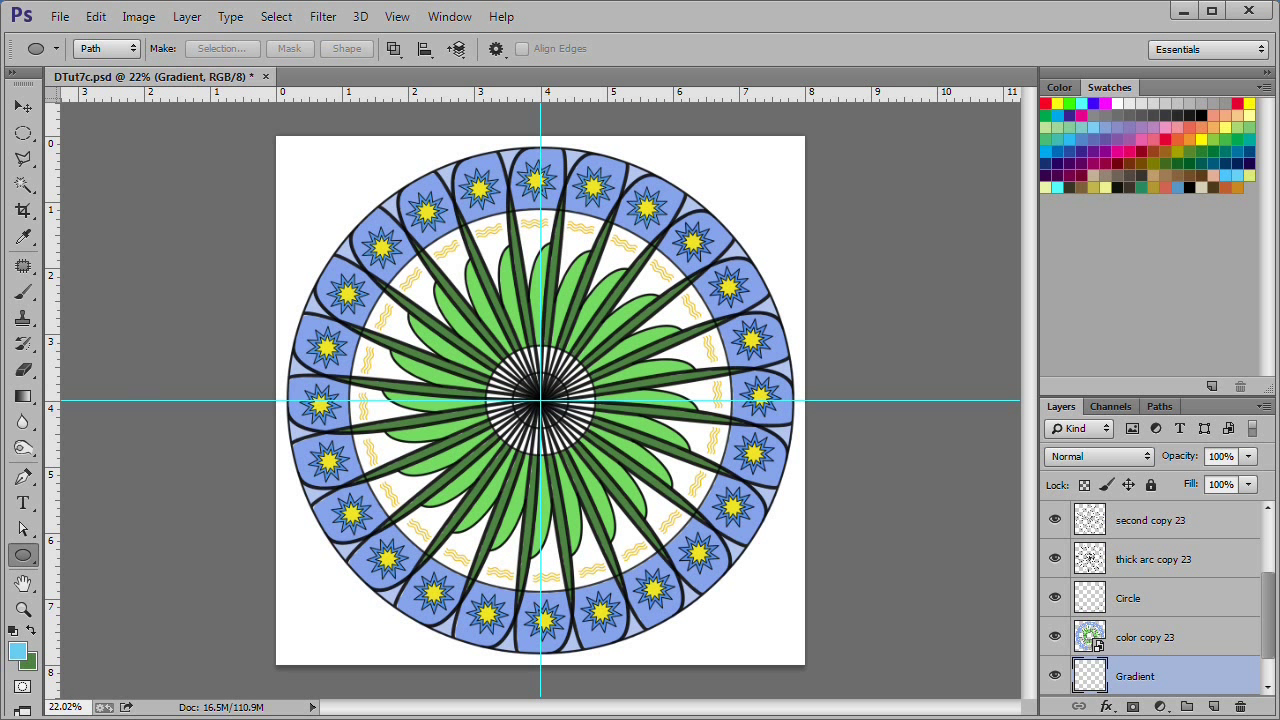
Draw a centred 1738 px circle path and fill it light blue
click(23, 556)
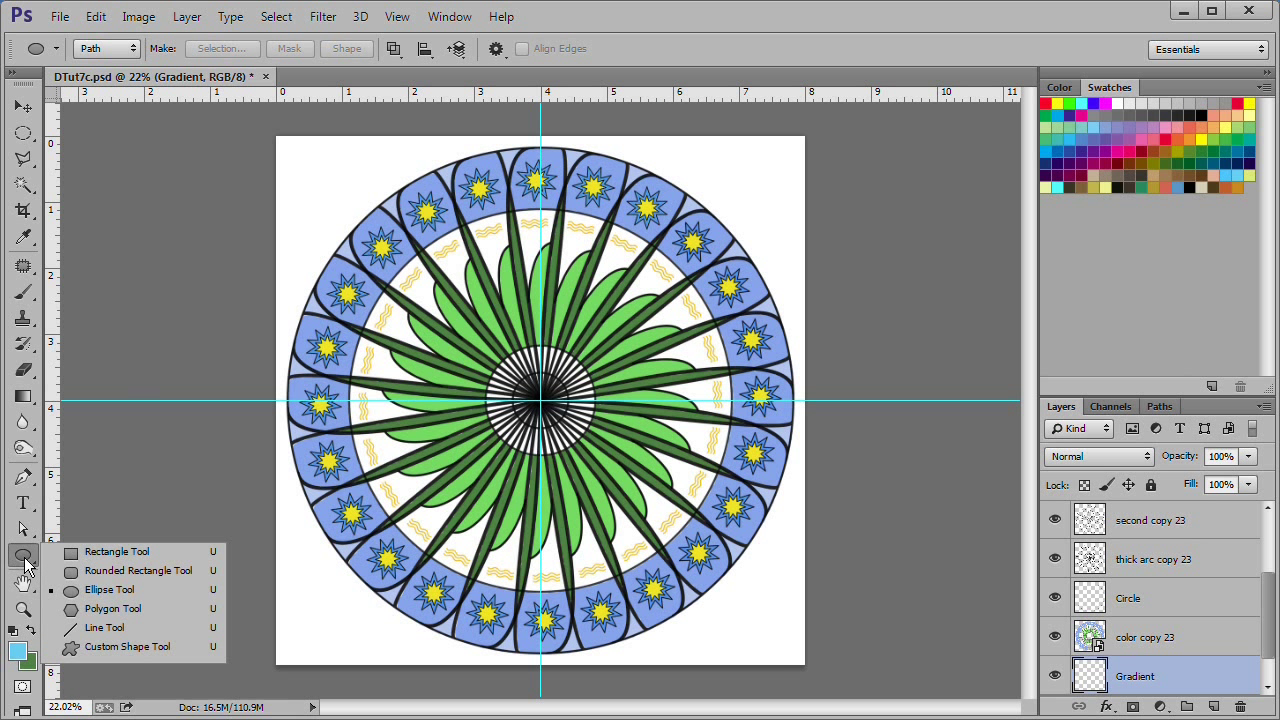
click(98, 592)
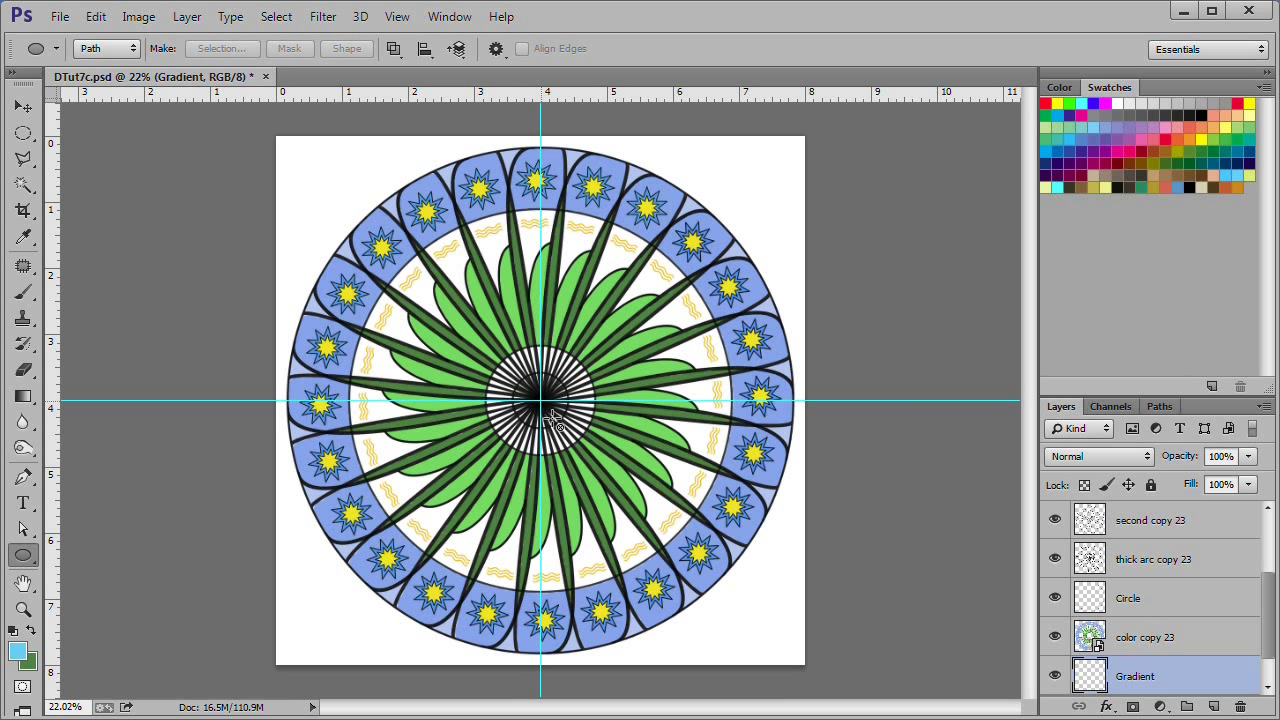
drag(541, 401, 733, 629)
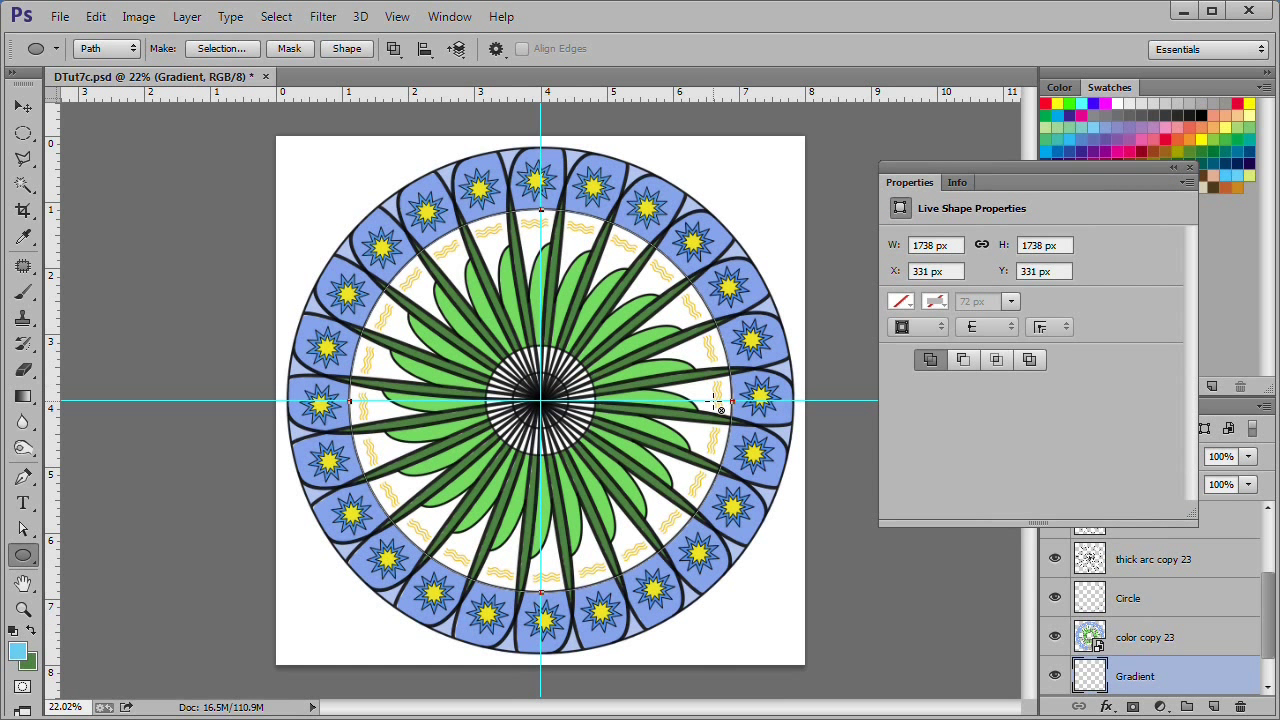
right_click(755, 400)
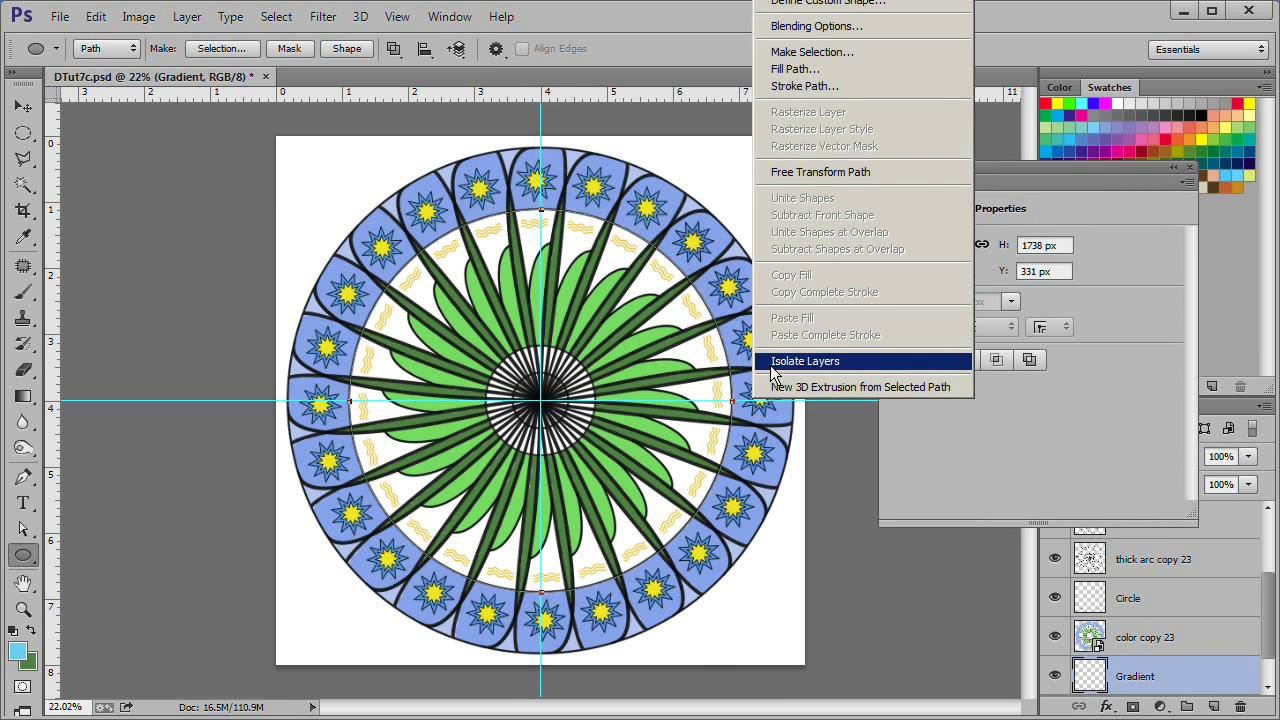
click(872, 80)
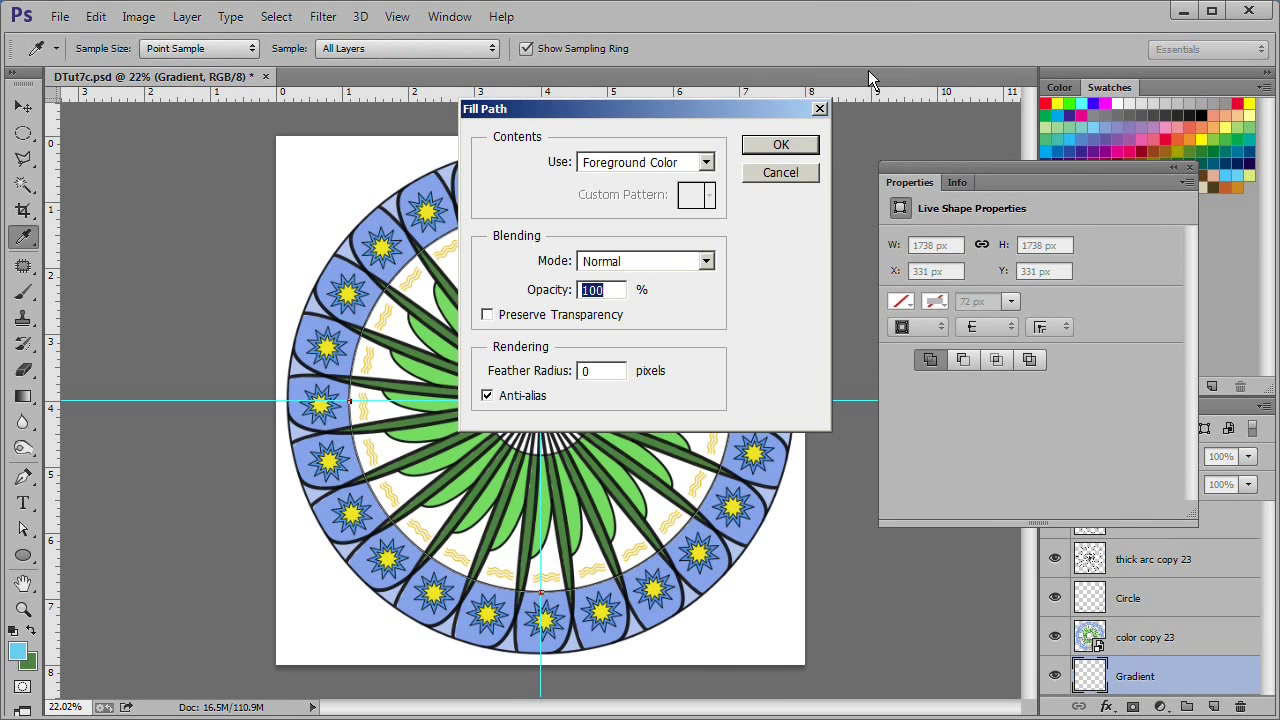
click(785, 146)
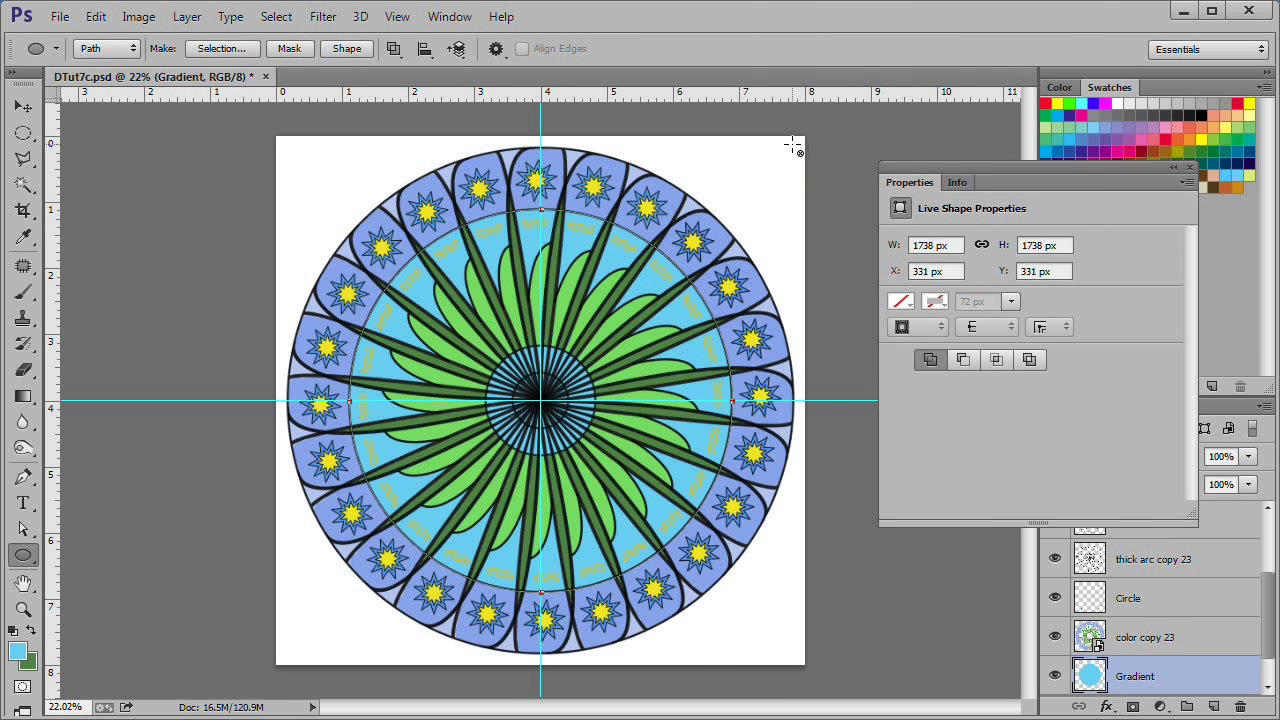
key(Return)
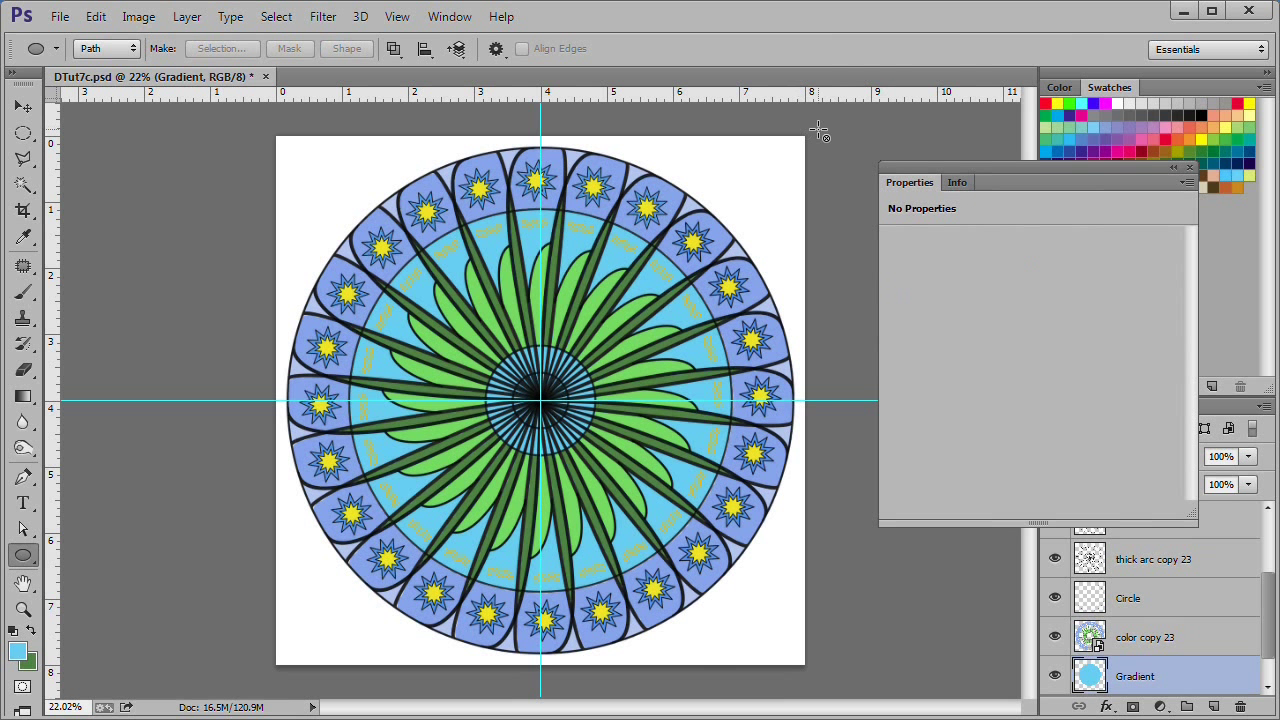
click(1189, 167)
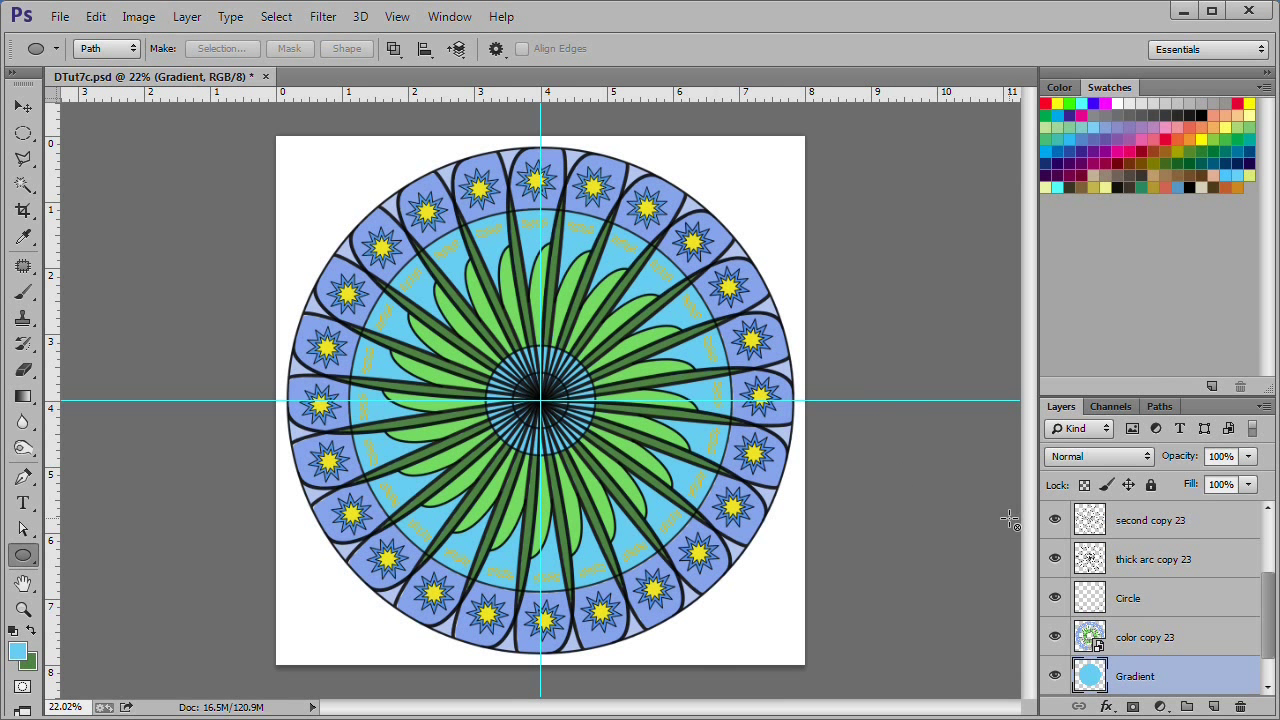
Add a Gradient Overlay layer effect to the Gradient layer's disc
click(1106, 707)
click(1152, 645)
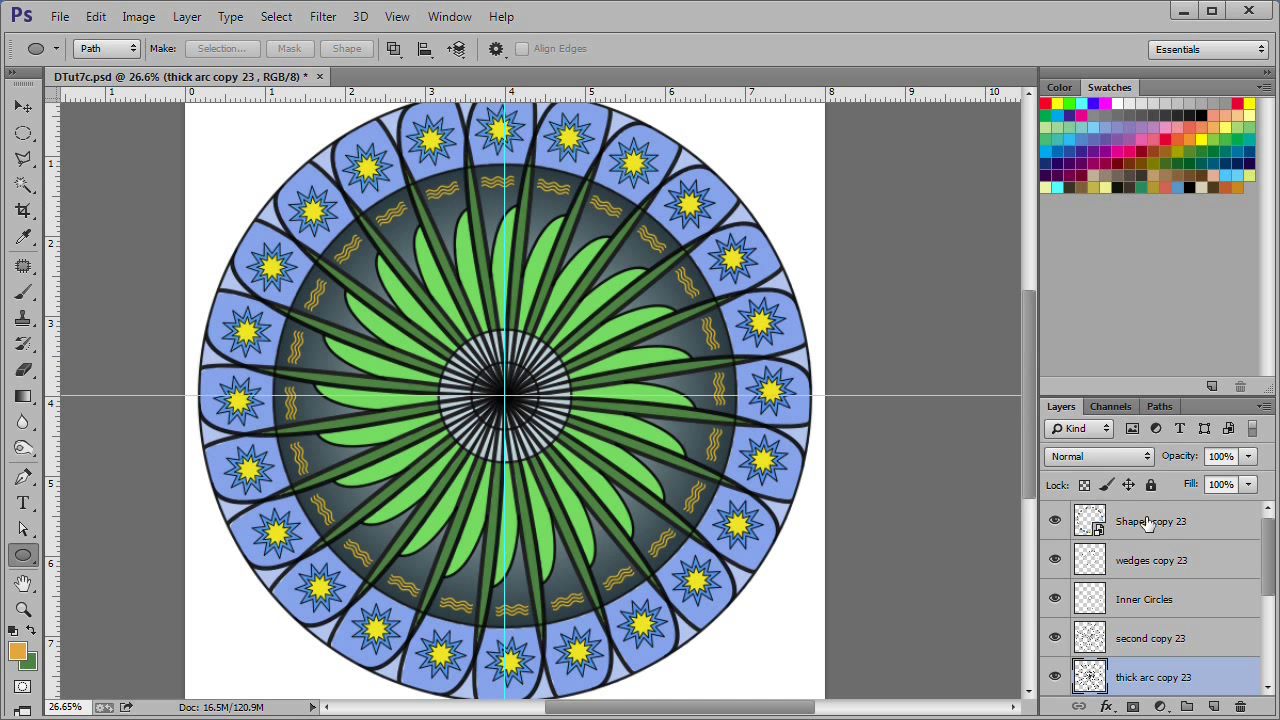
Add a new layer named Mid Circle above Shapes copy 23
click(1150, 526)
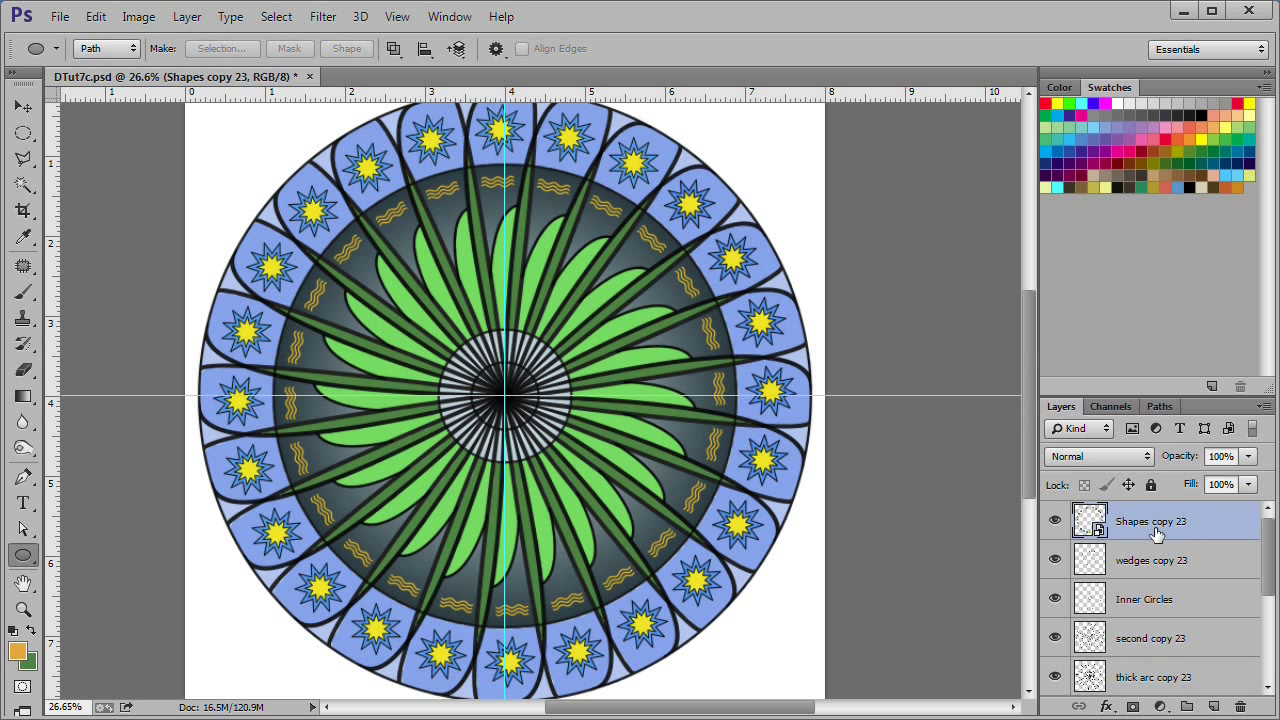
click(1213, 706)
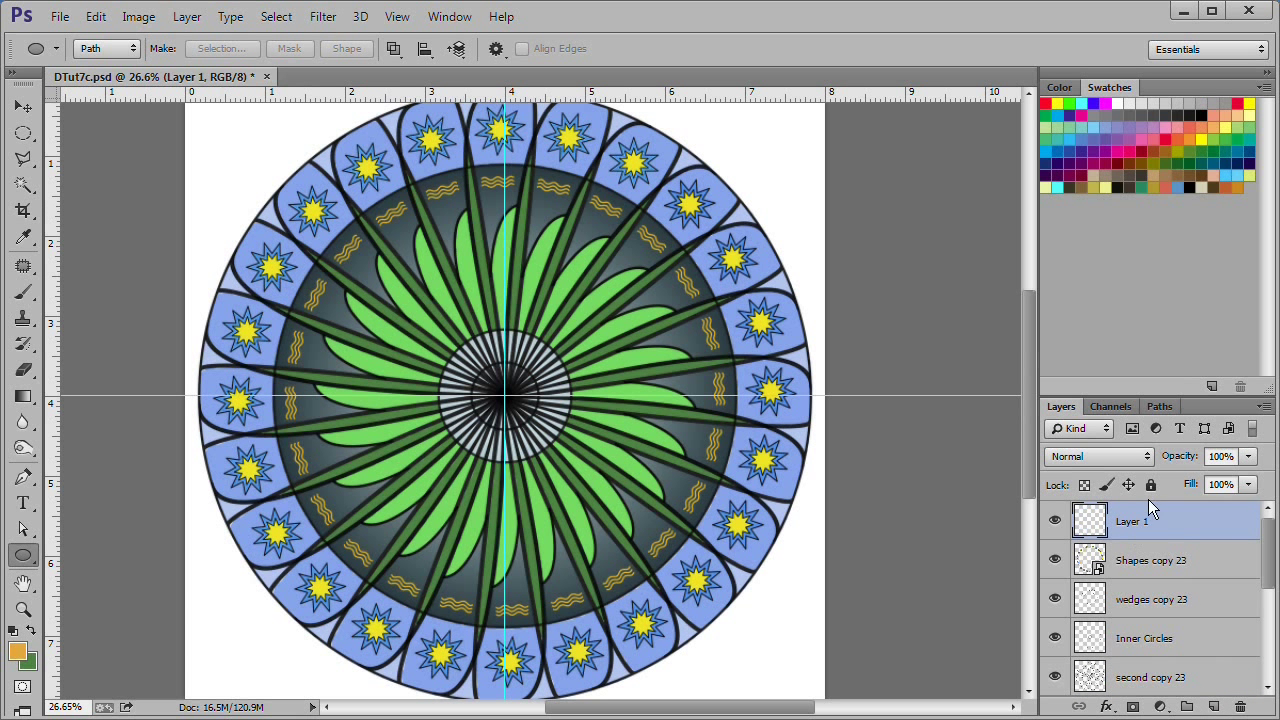
double_click(1132, 522)
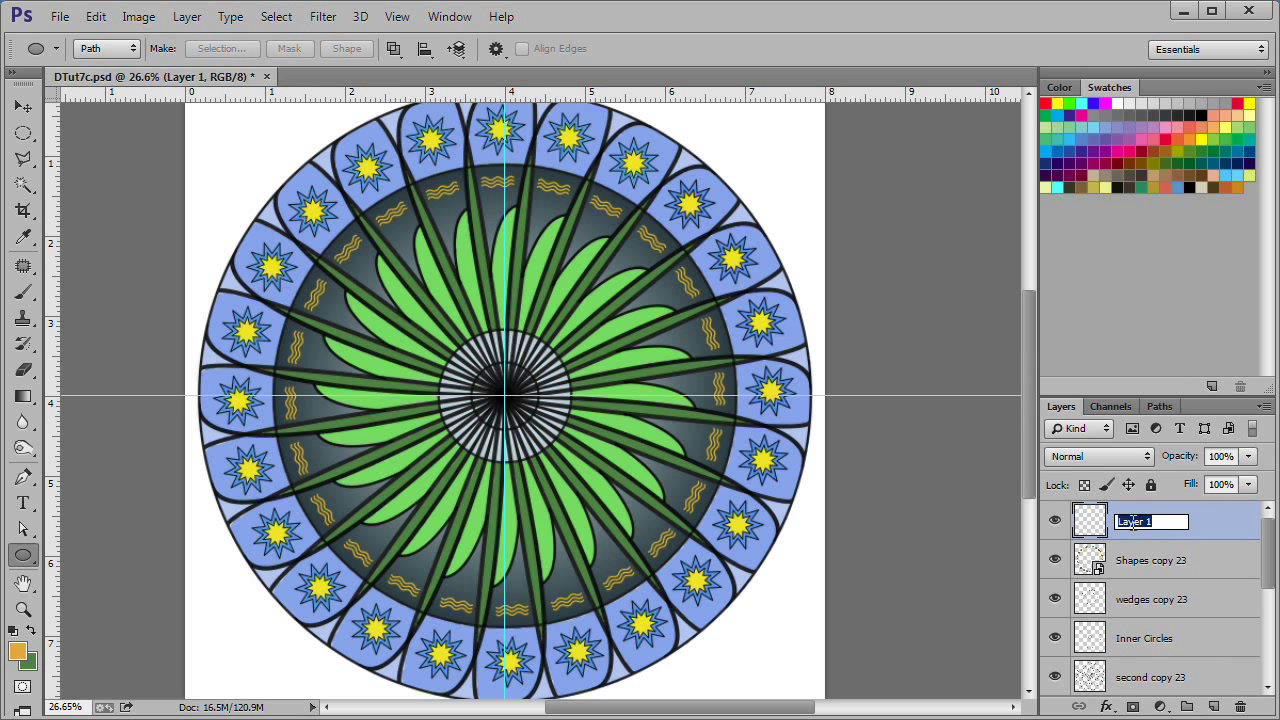
text(Mid Circle)
key(Return)
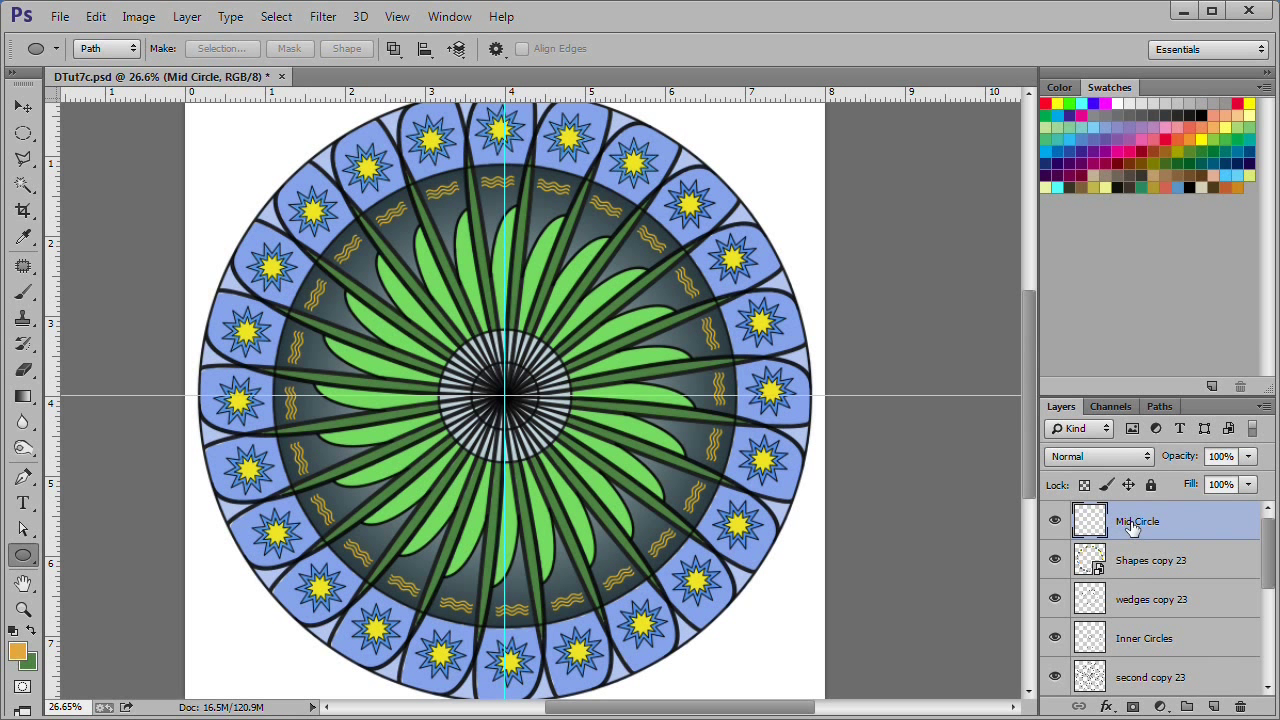
Draw a 502 px circle path over the spoked centre and fill it orange
click(27, 562)
click(97, 591)
click(572, 503)
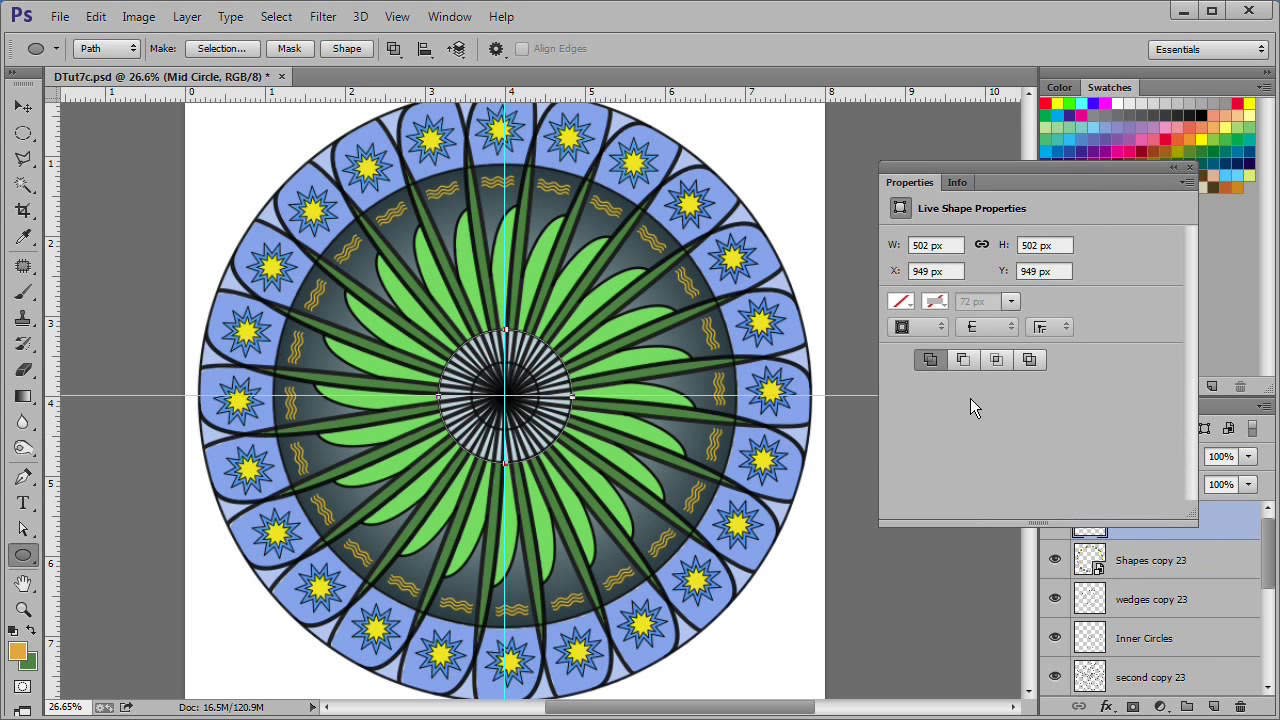
right_click(553, 418)
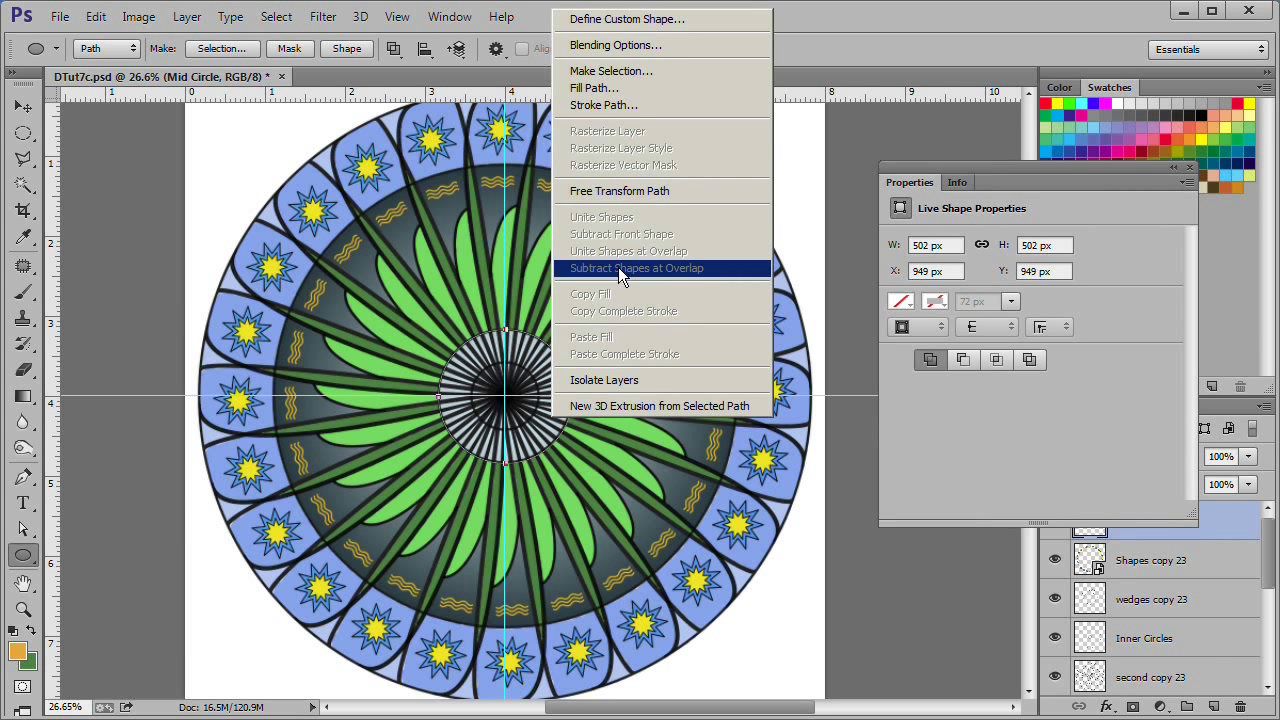
click(654, 92)
click(766, 146)
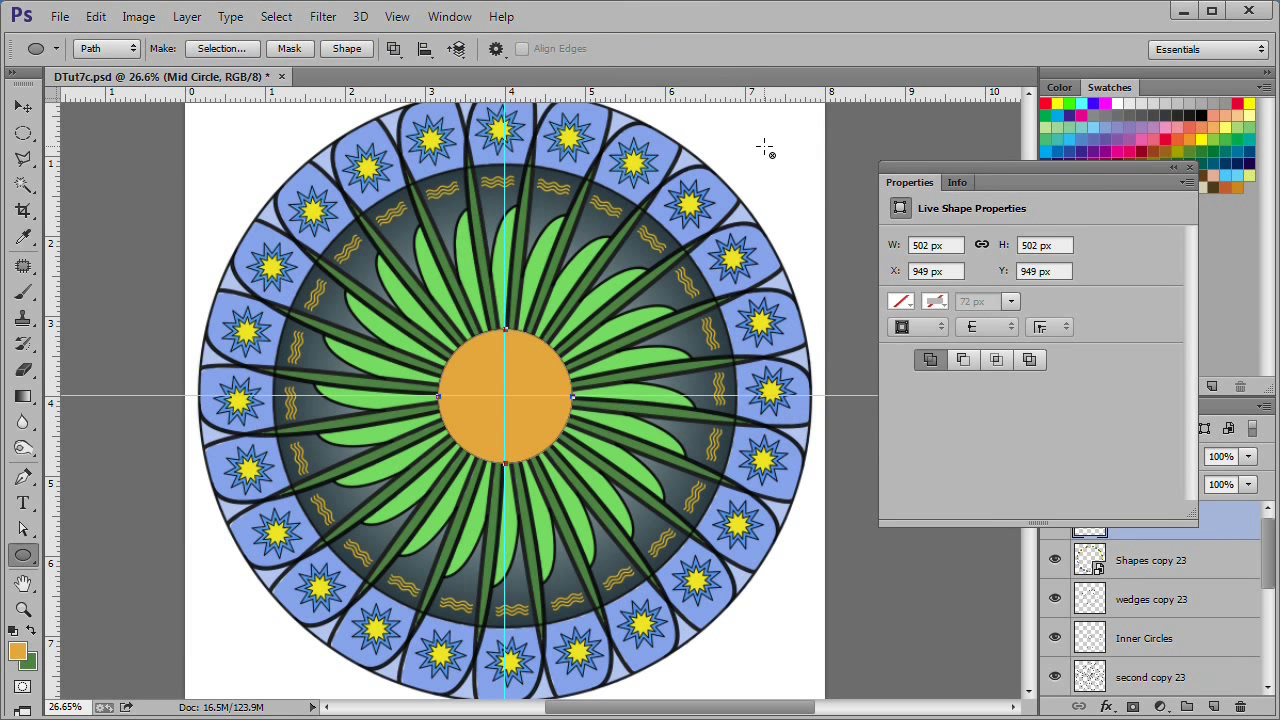
key(Return)
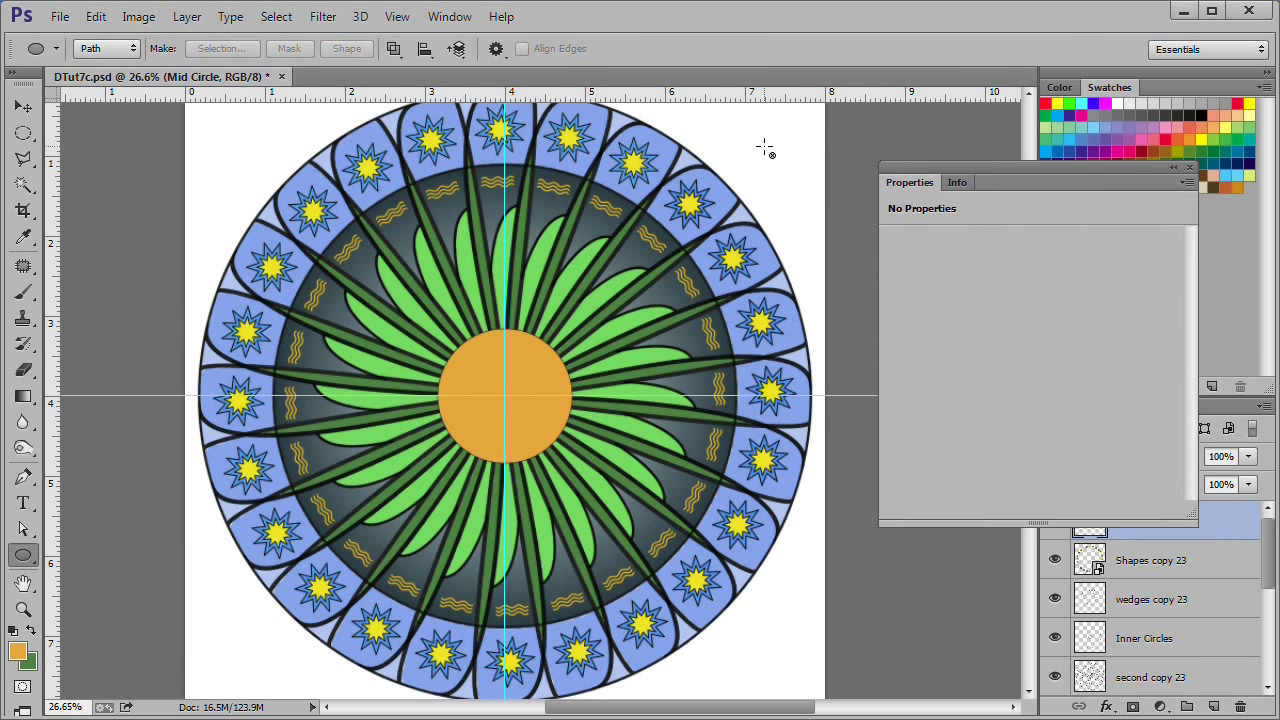
click(1189, 171)
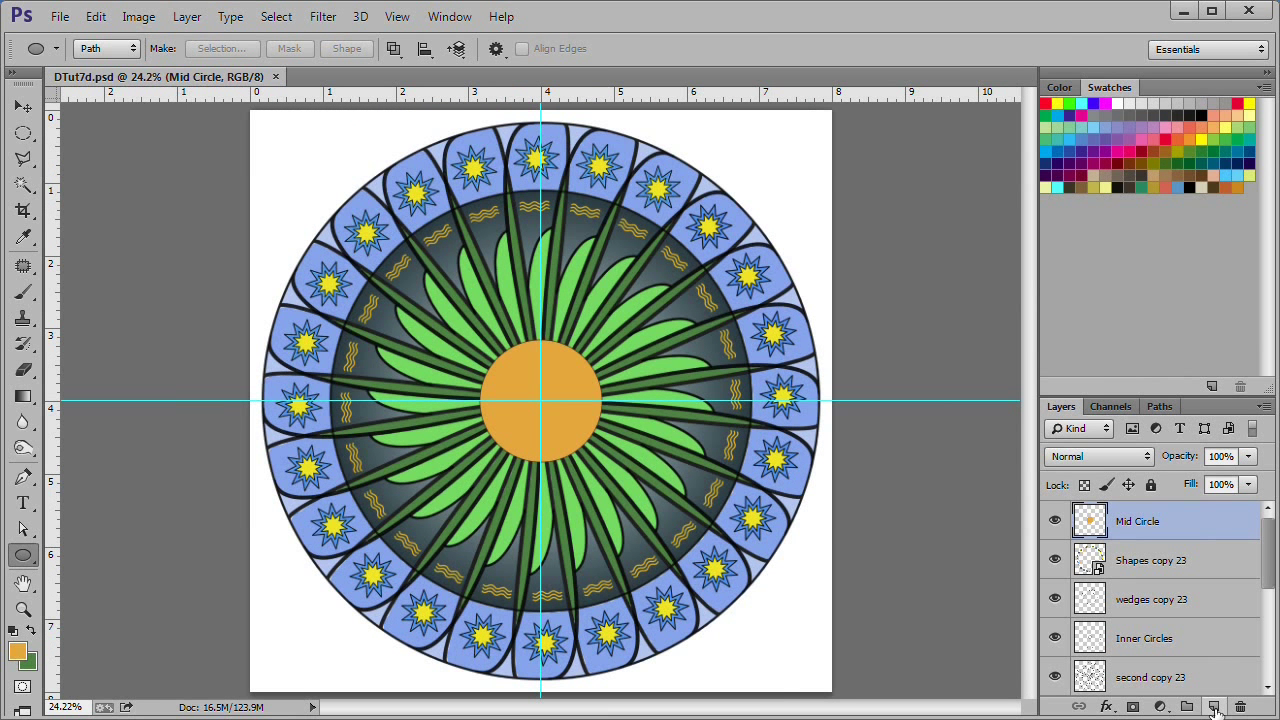
Add a layer named 'Little circle' and set the foreground colour to yellow f7e230
click(1214, 707)
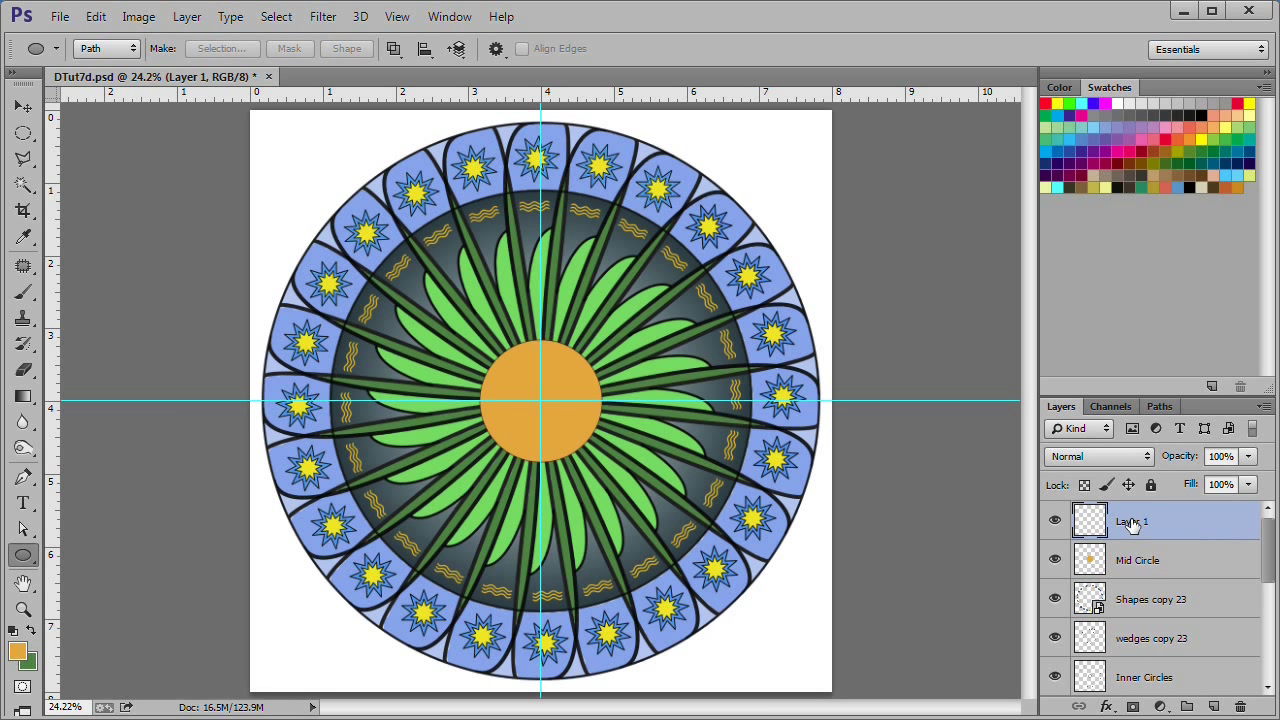
double_click(1132, 522)
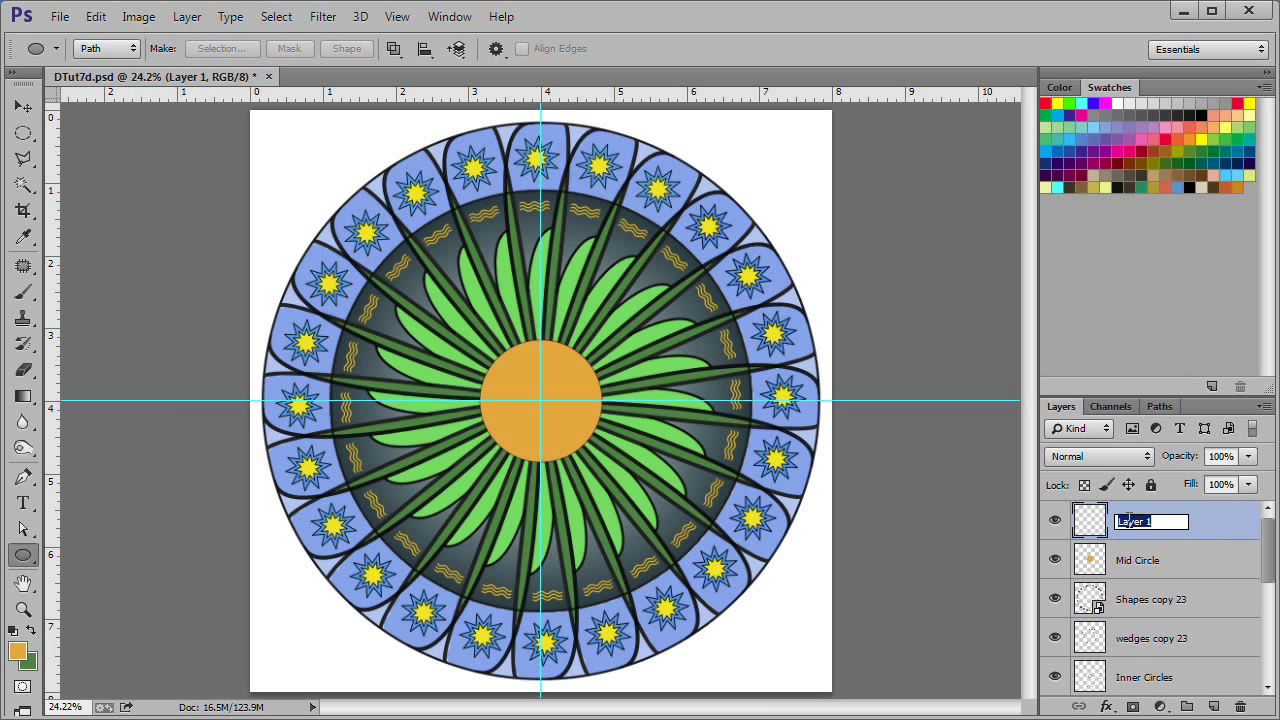
text(Little circle)
key(Return)
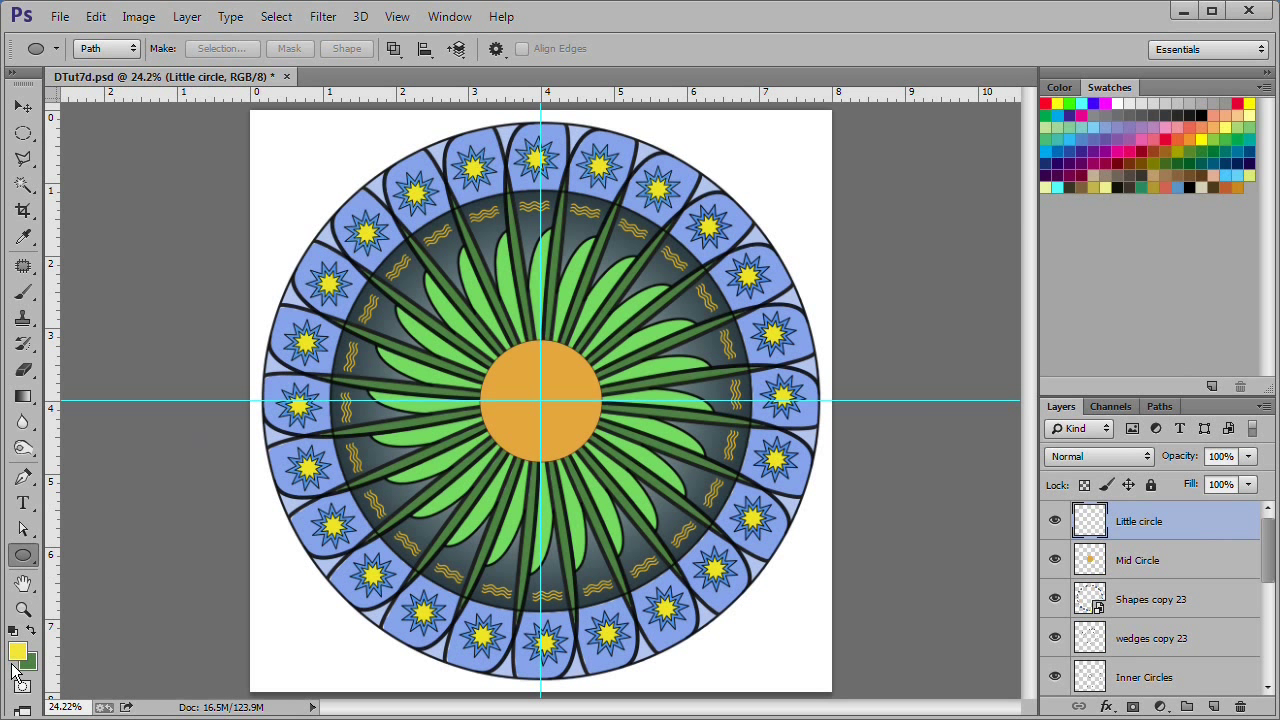
click(17, 651)
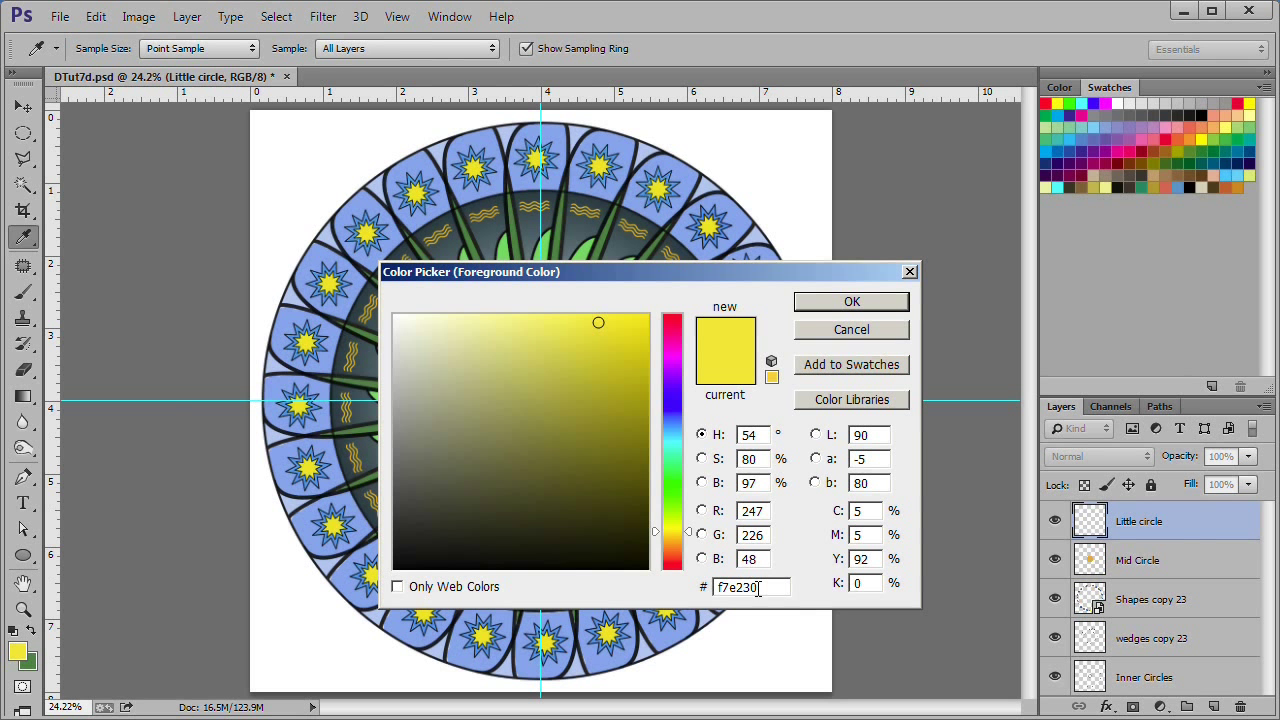
click(853, 301)
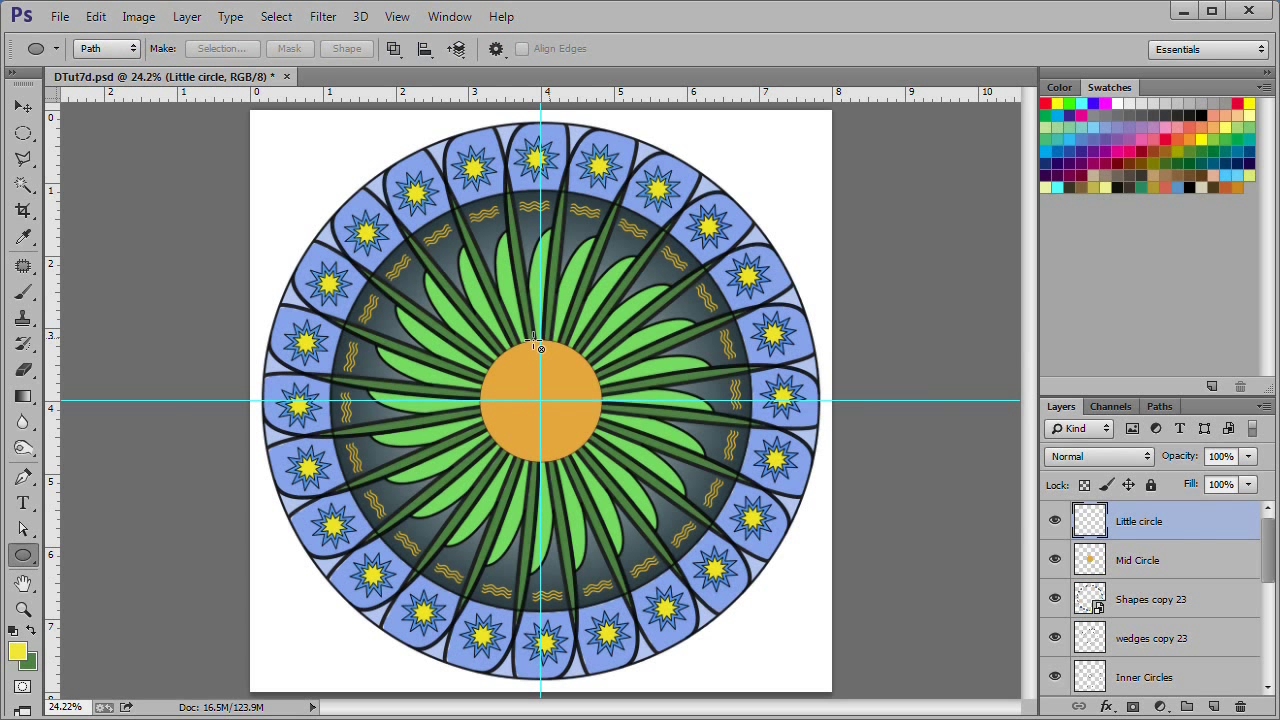
Draw a 362 px circle path centred in the orange disc and fill it yellow
click(23, 555)
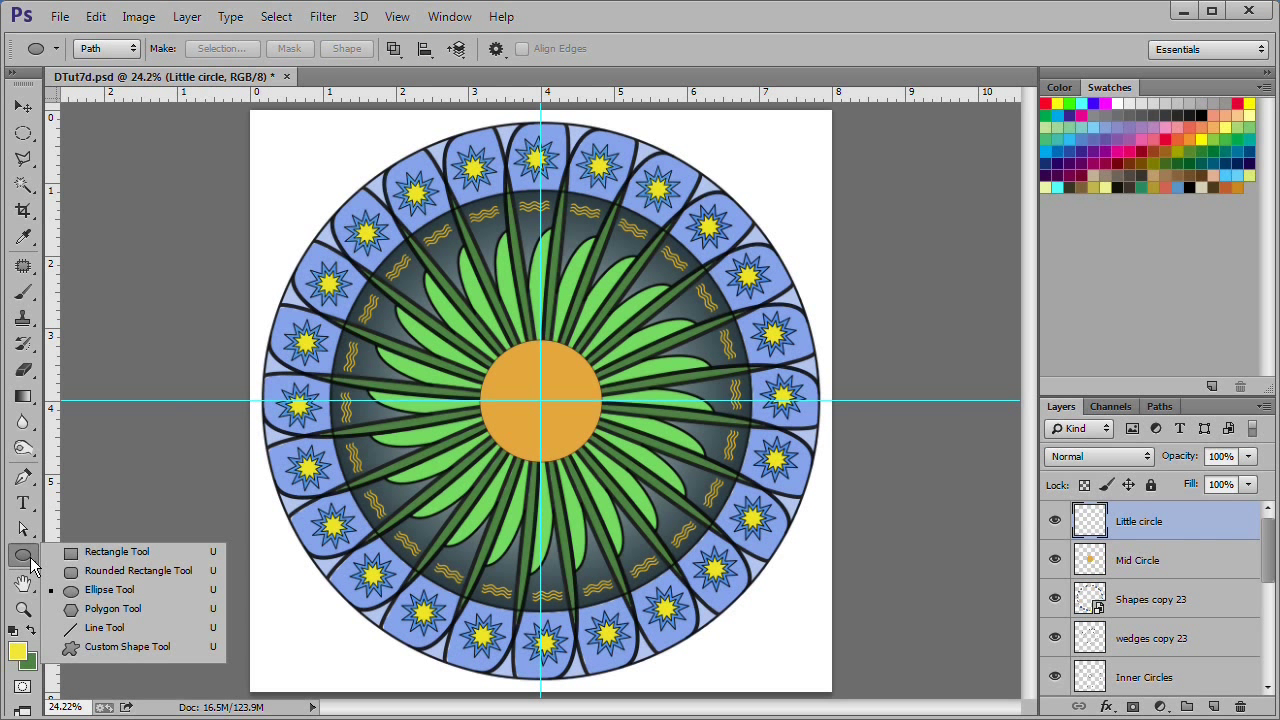
click(116, 590)
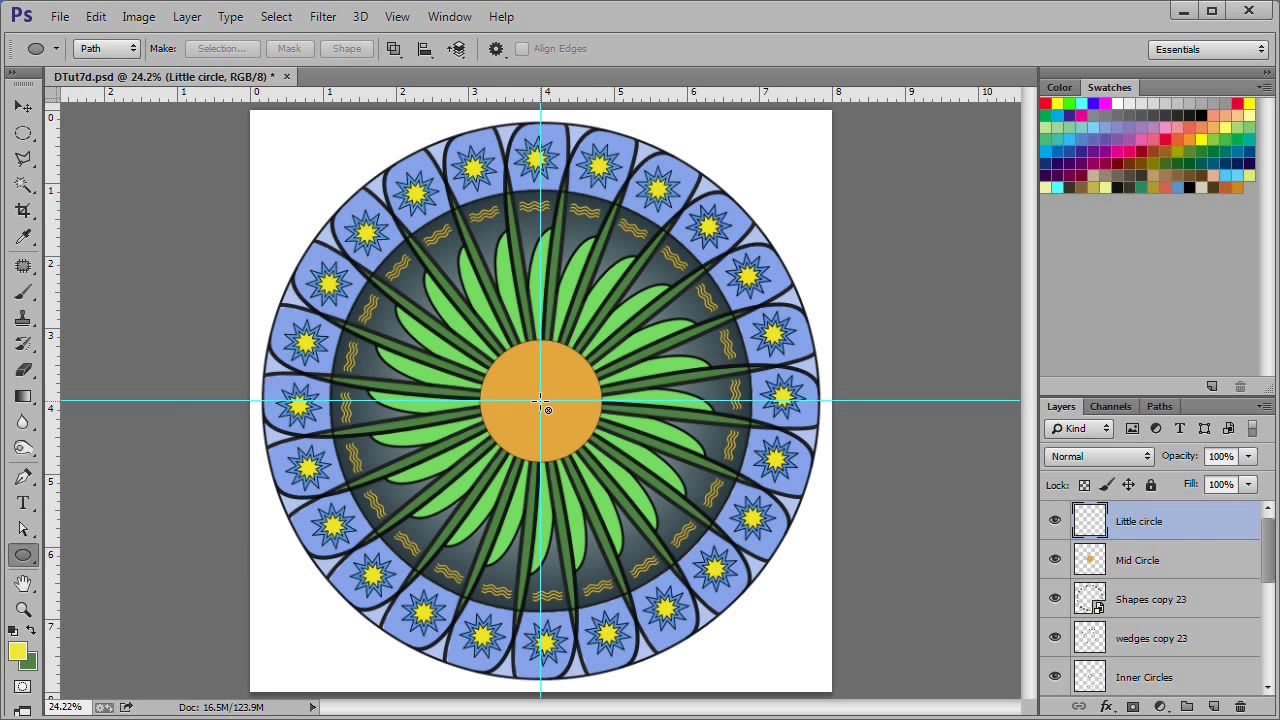
drag(540, 402, 588, 463)
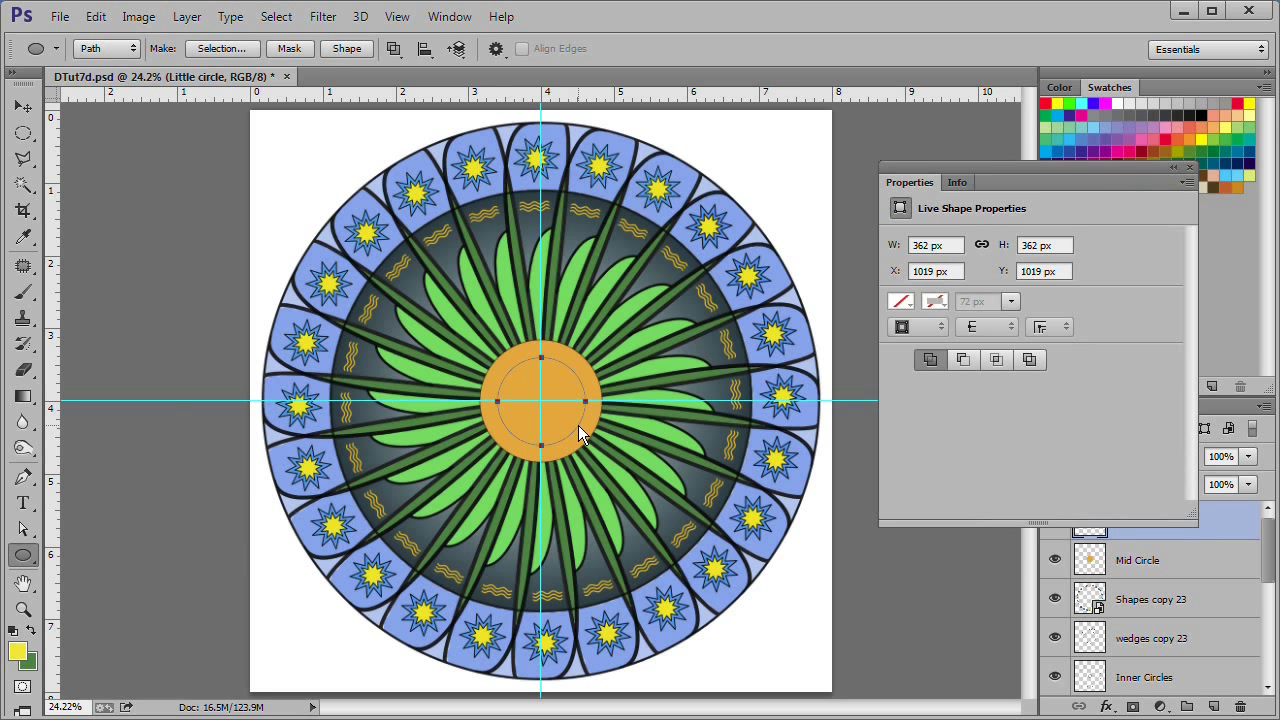
right_click(580, 432)
click(675, 100)
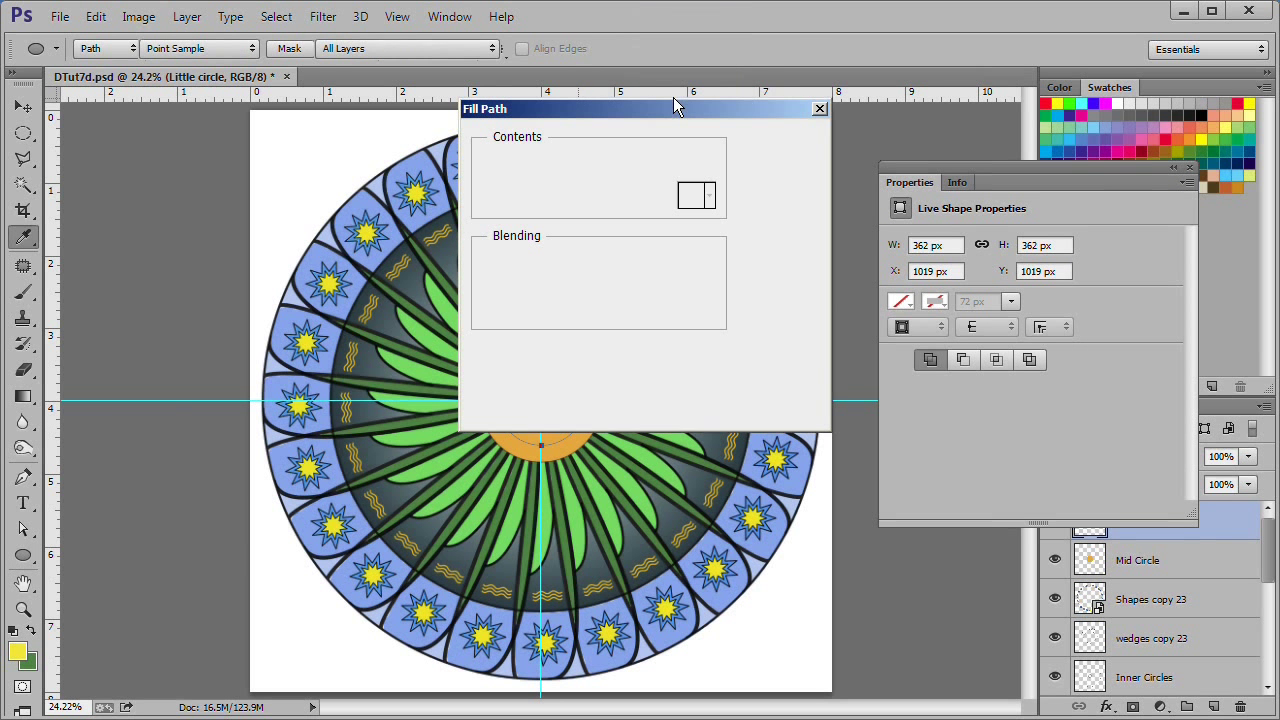
click(778, 143)
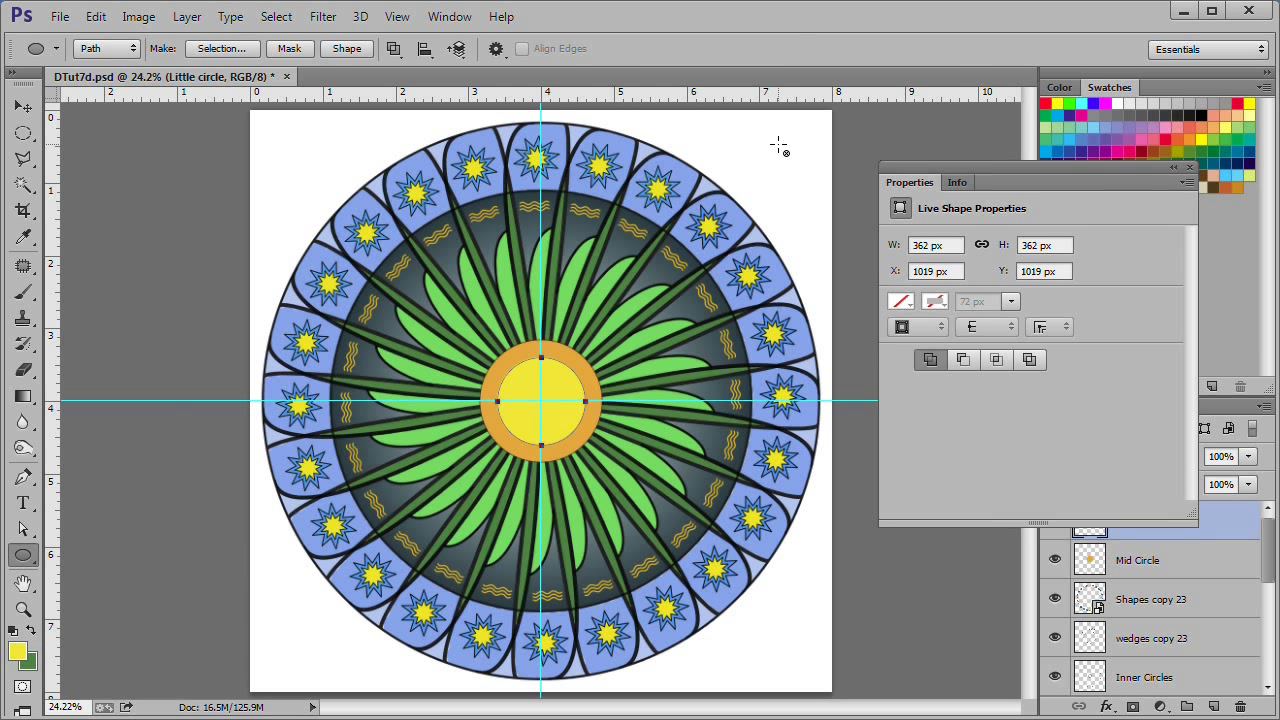
key(Return)
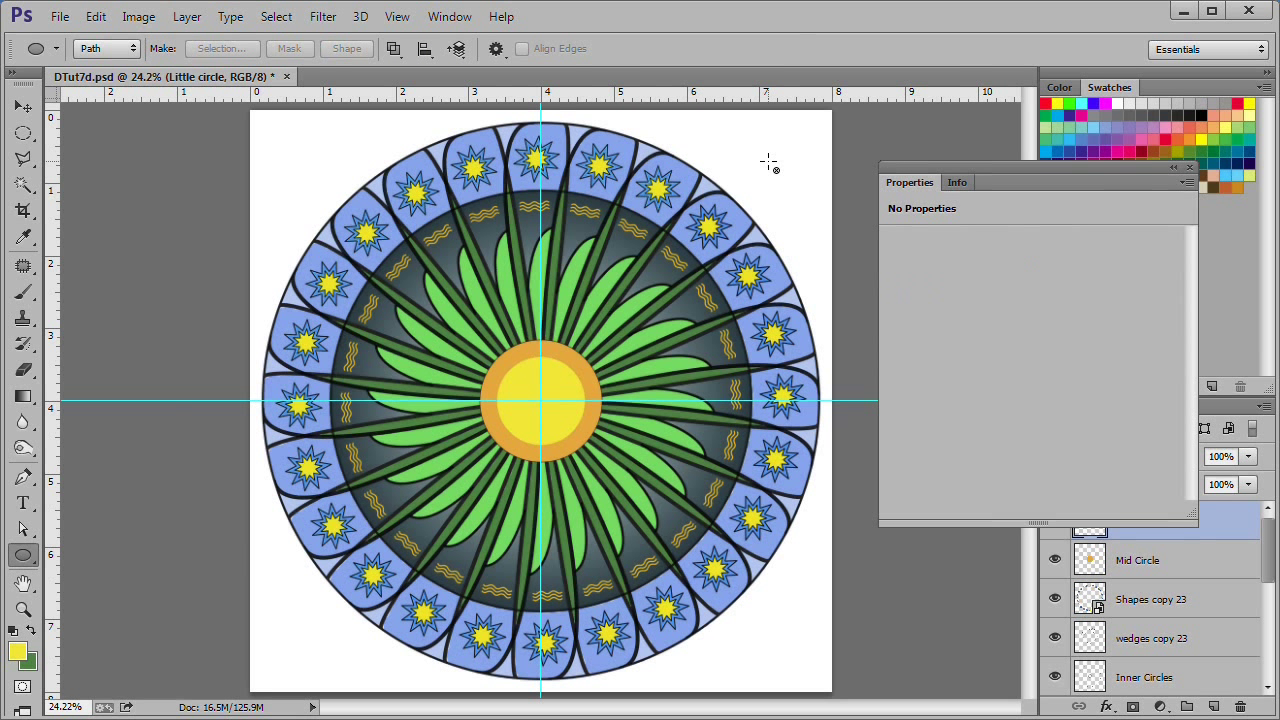
click(1189, 167)
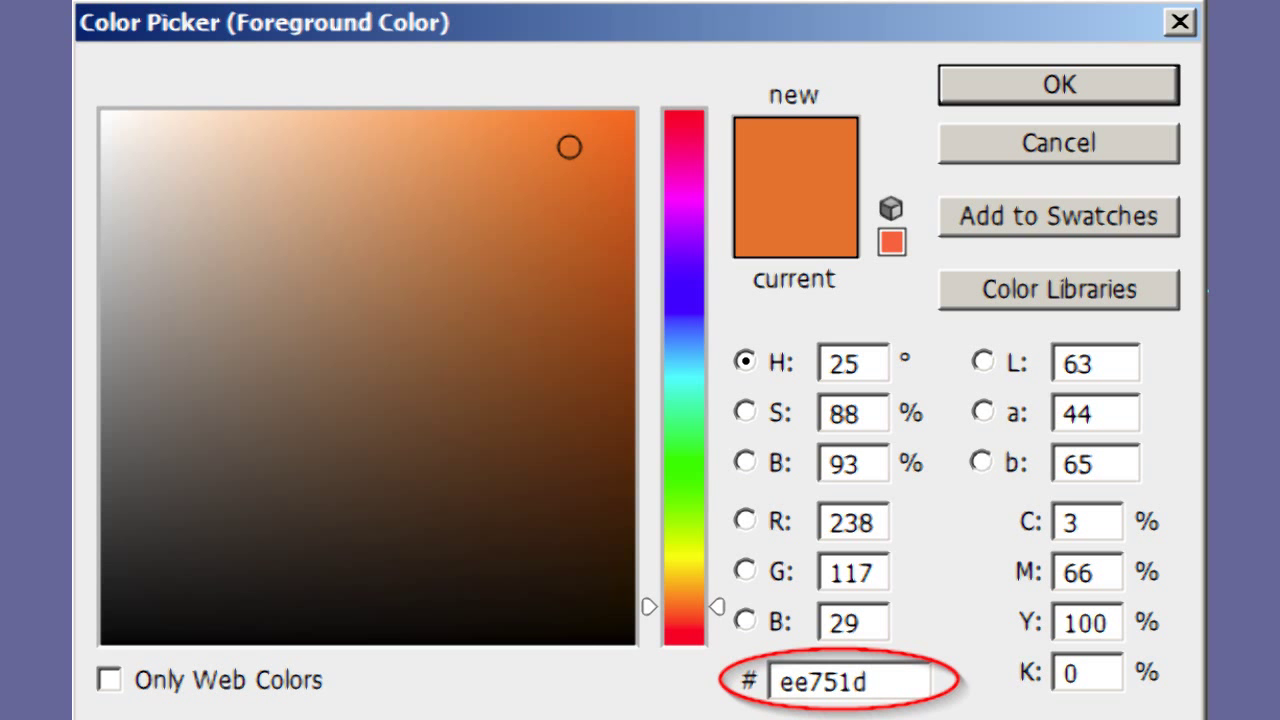
Confirm orange ee751d as foreground and add a new layer named Sun
key(Return)
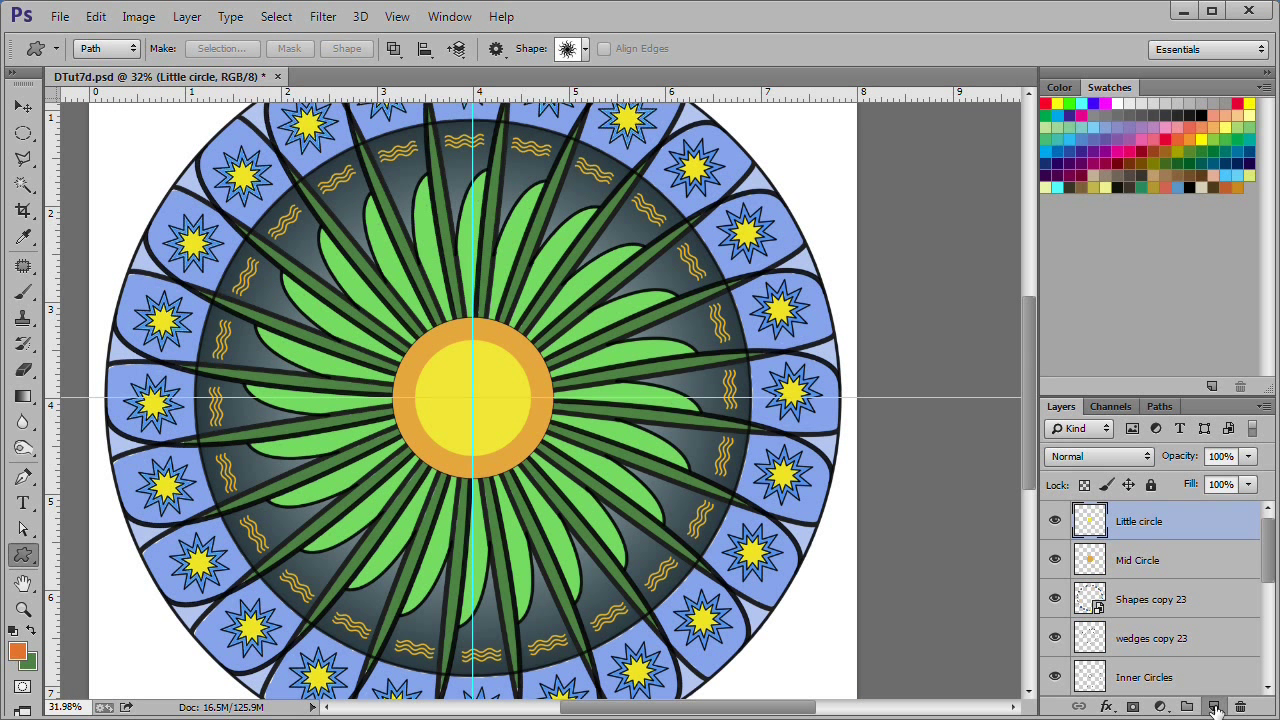
click(1213, 706)
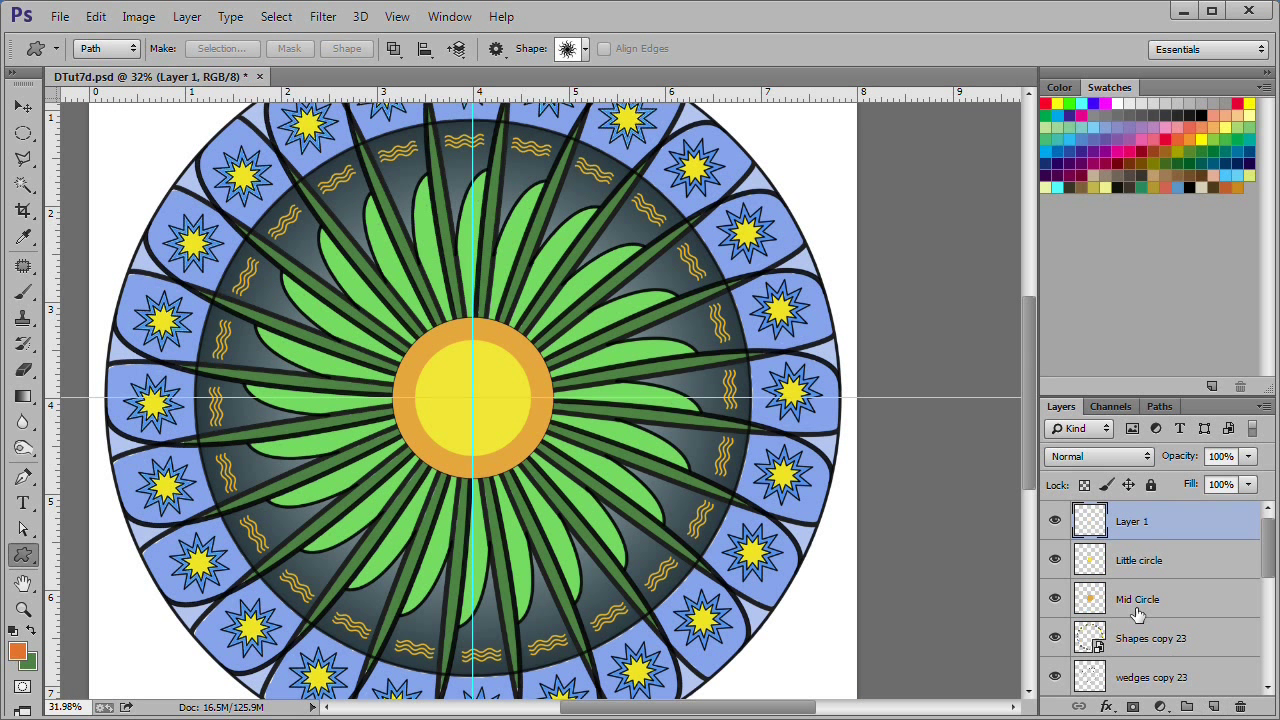
double_click(1129, 522)
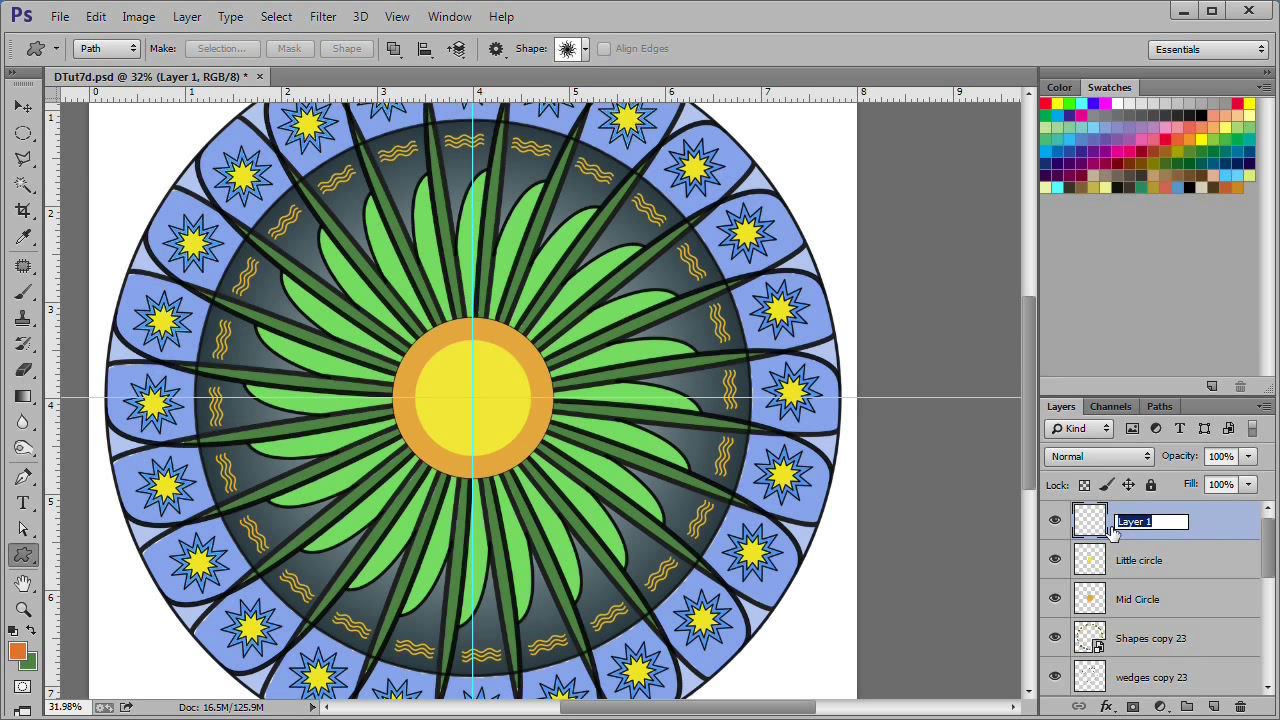
text(Sun)
key(Return)
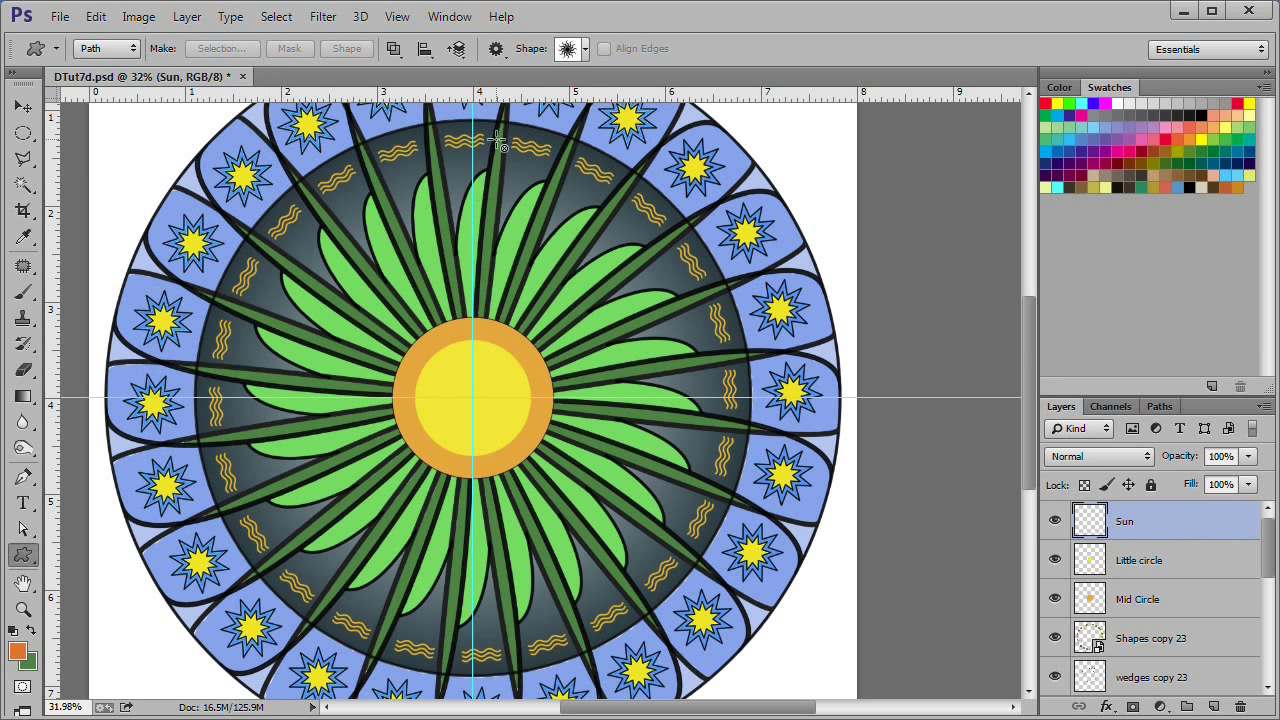
Draw a Sun 1 custom shape path from the yellow circle's centre
right_click(22, 565)
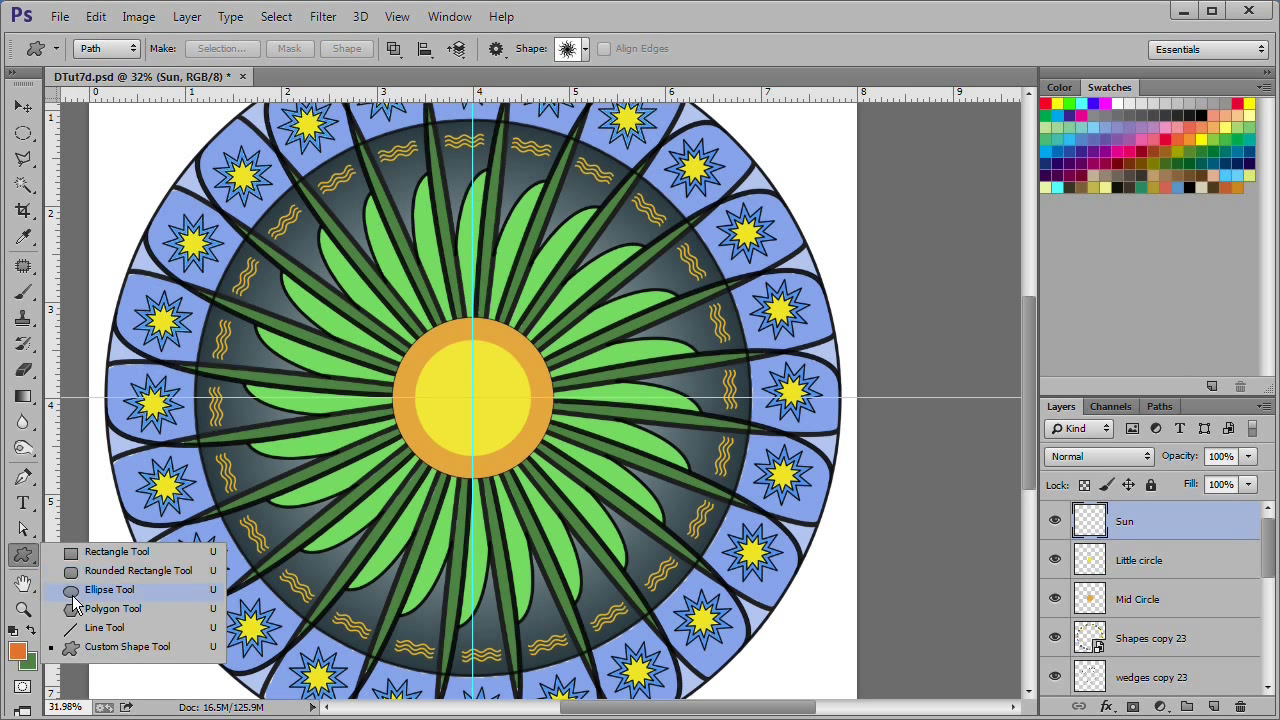
click(107, 647)
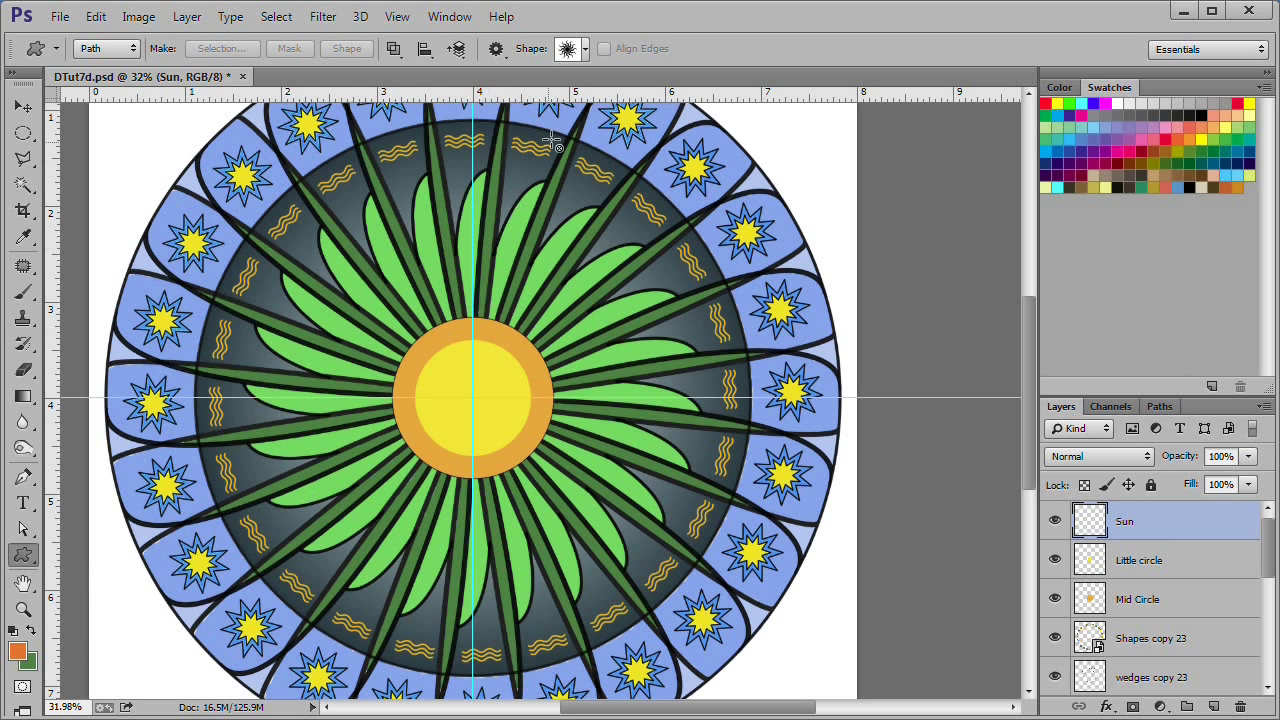
click(584, 50)
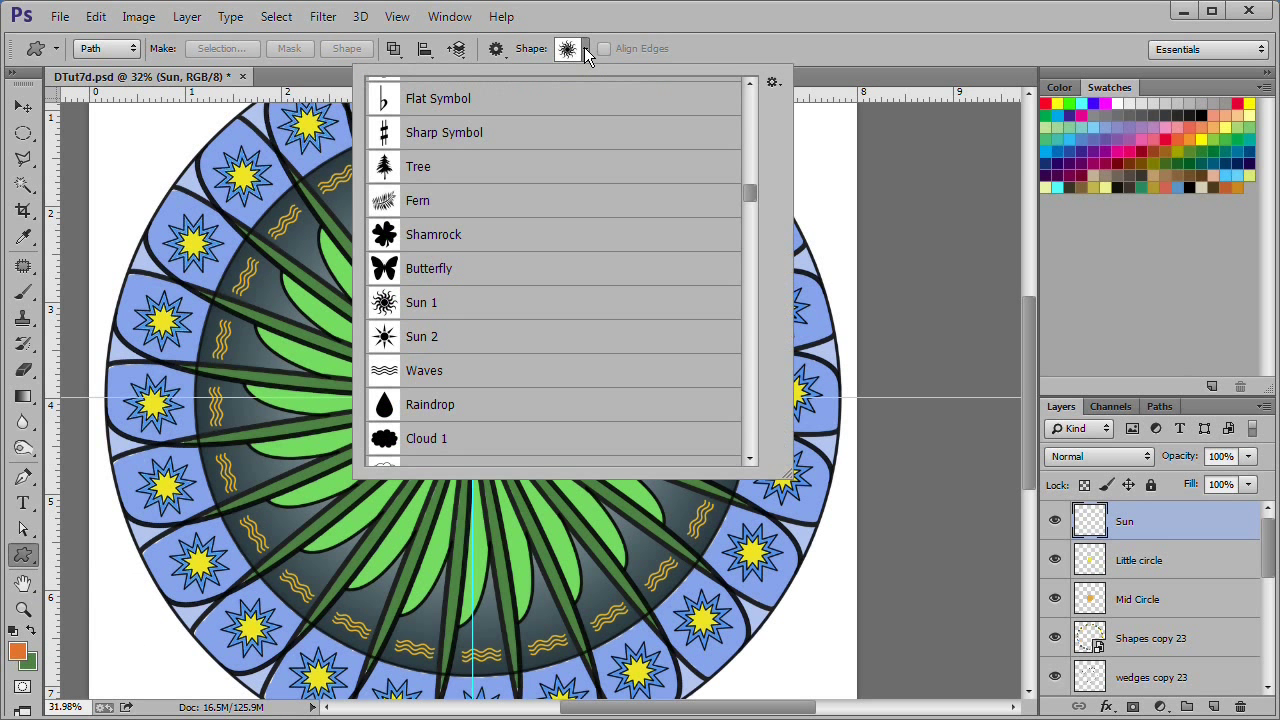
double_click(471, 311)
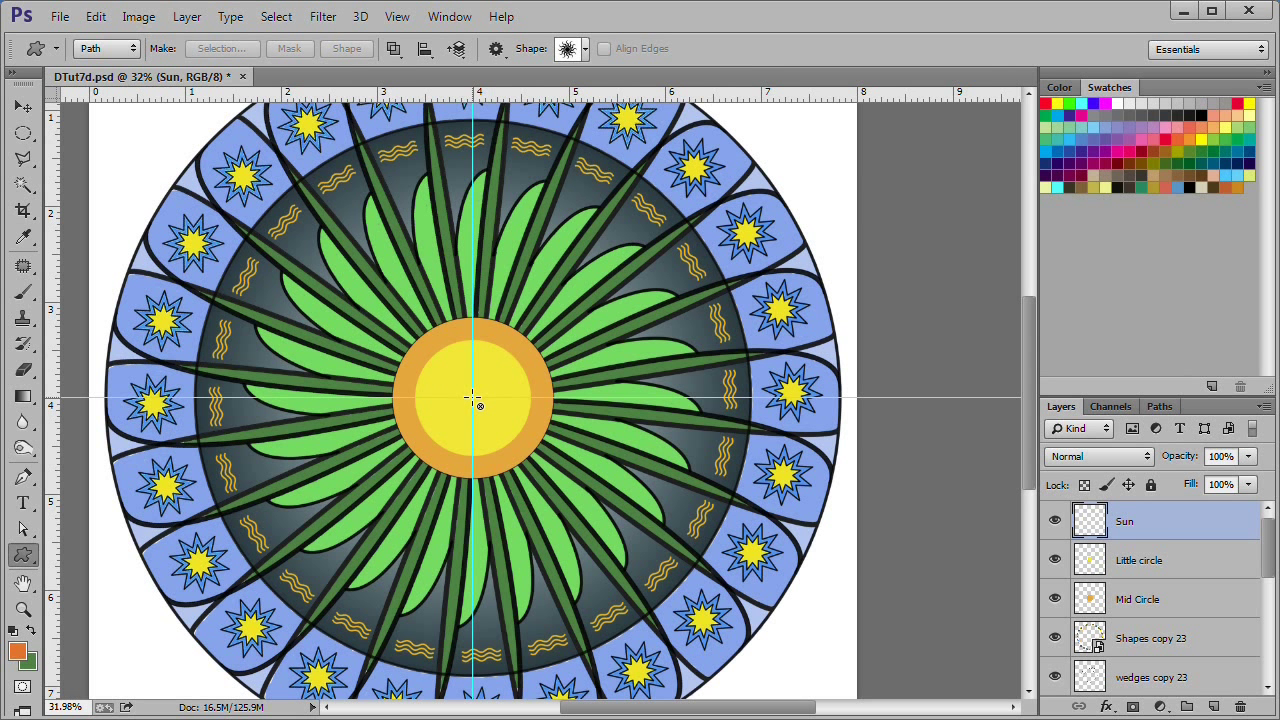
drag(472, 398, 530, 461)
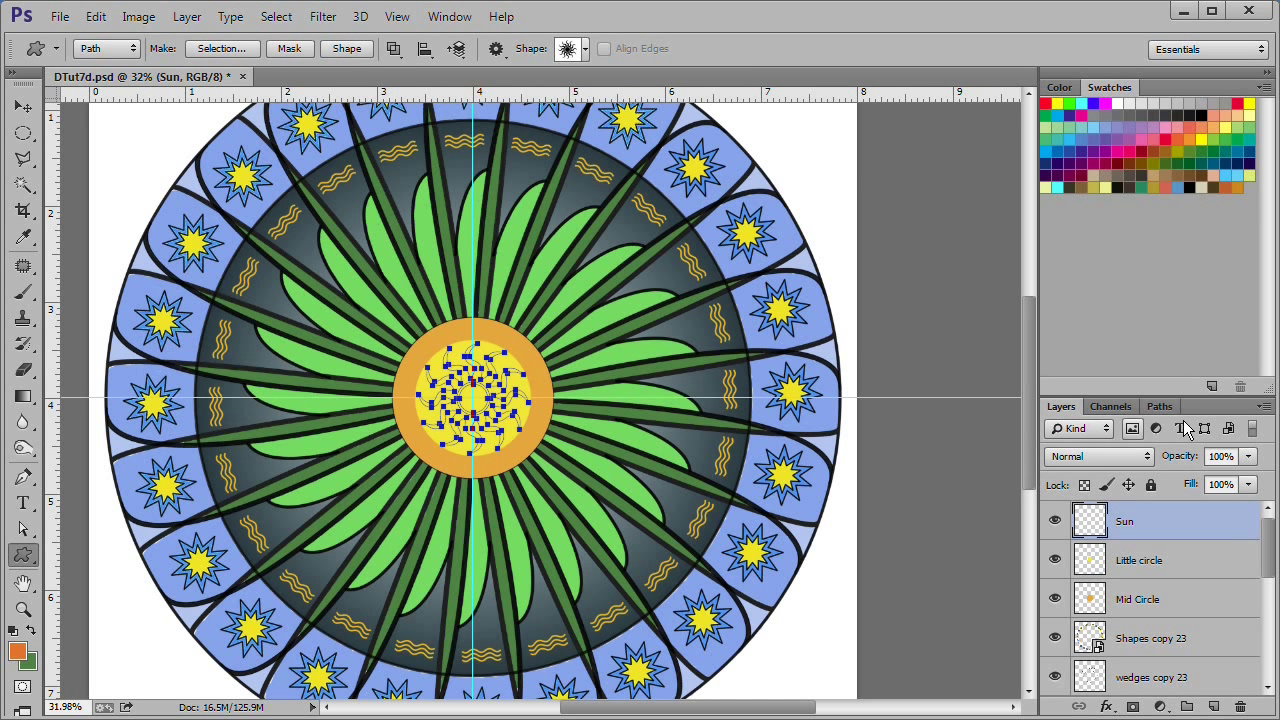
Fill the sun work path with orange from the Paths panel and deselect it
click(1162, 407)
right_click(1171, 437)
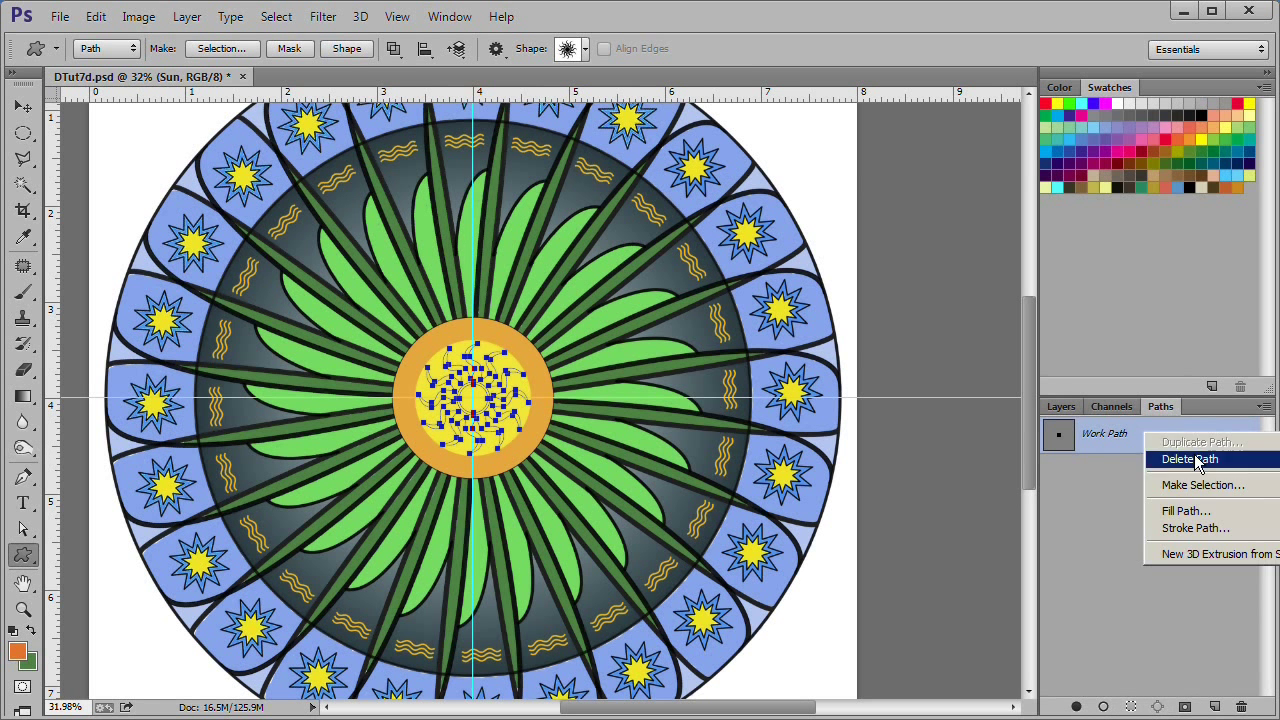
click(1207, 513)
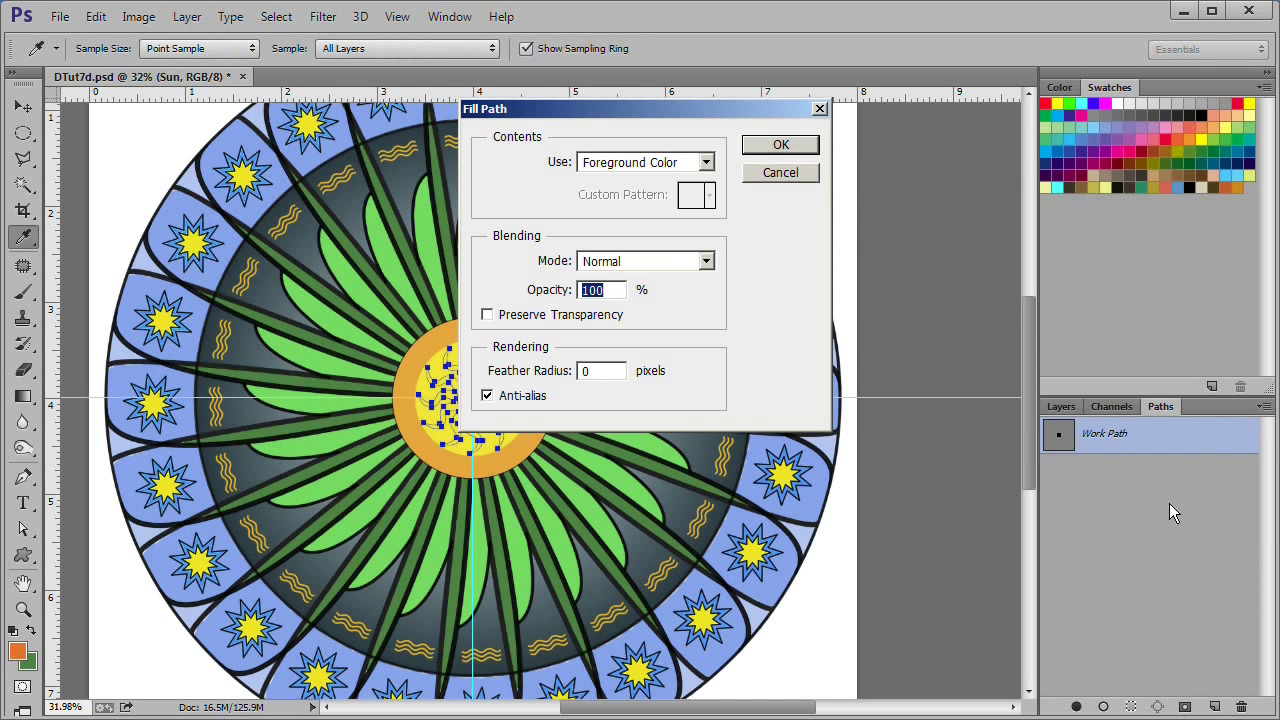
click(783, 147)
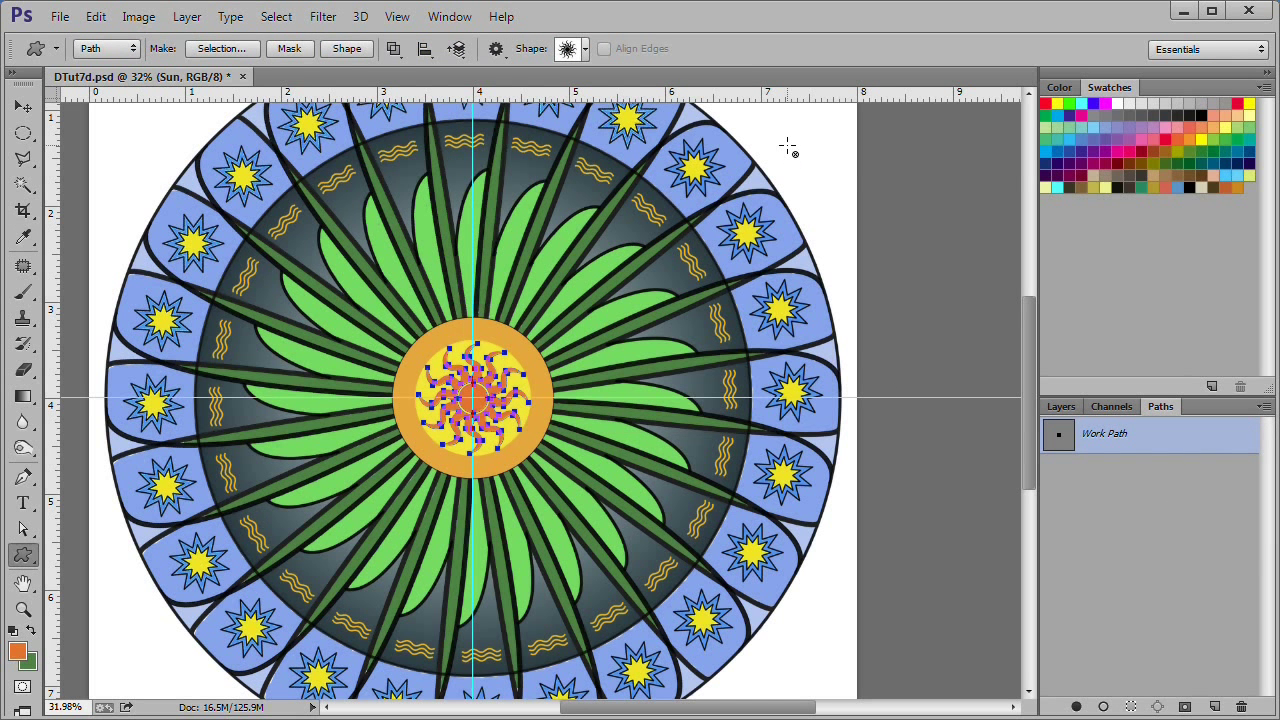
click(1133, 508)
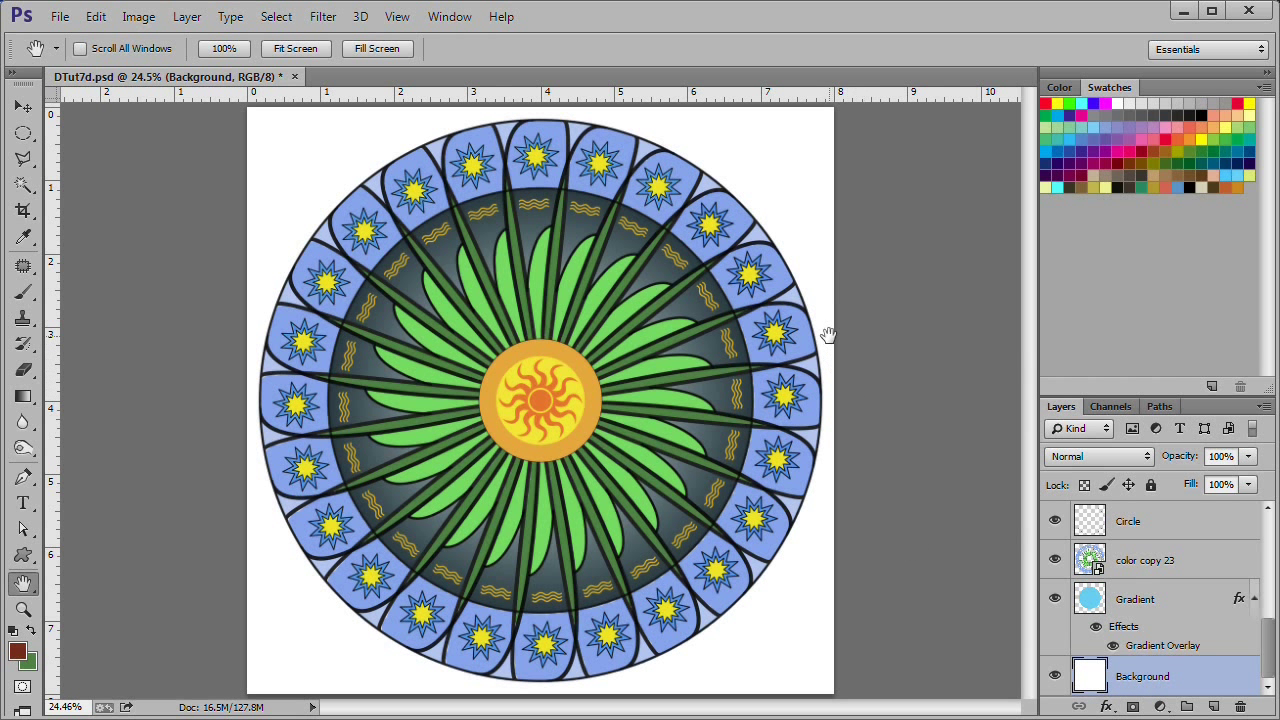
Fill the Background layer with dark red-brown 7a2a0f behind the mandala
key(alt)
key(alt+BackSpace)
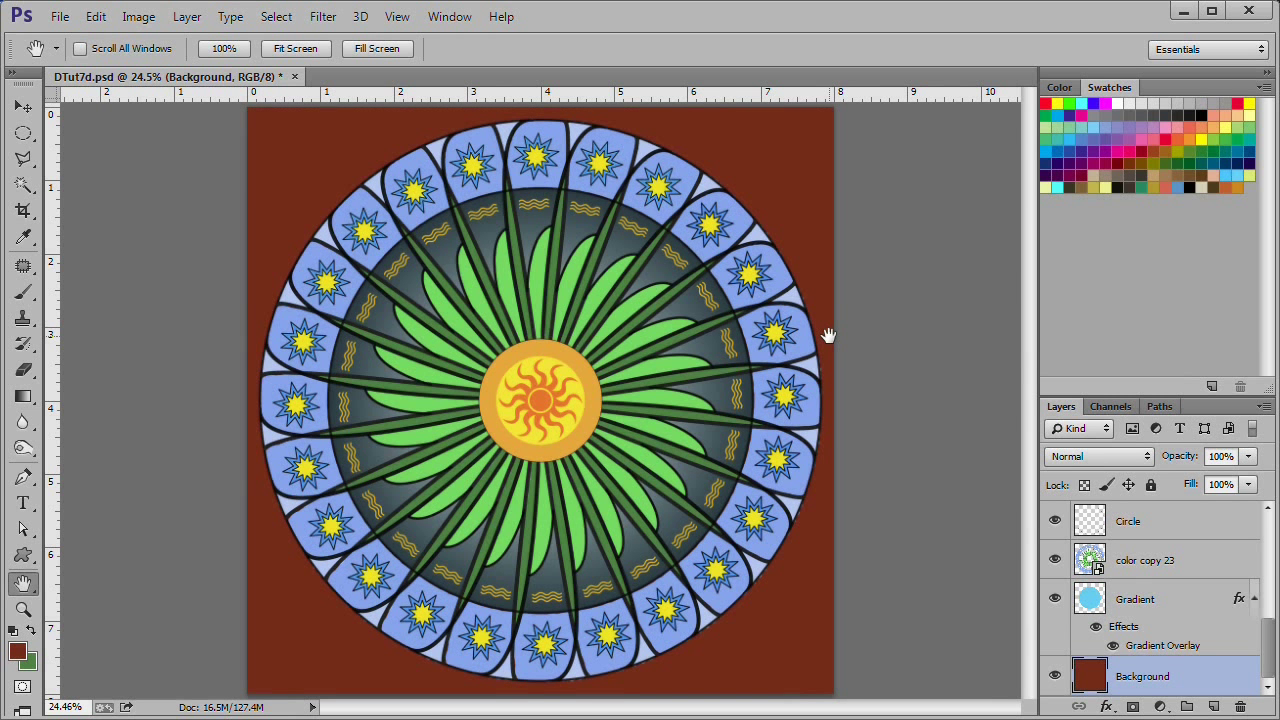